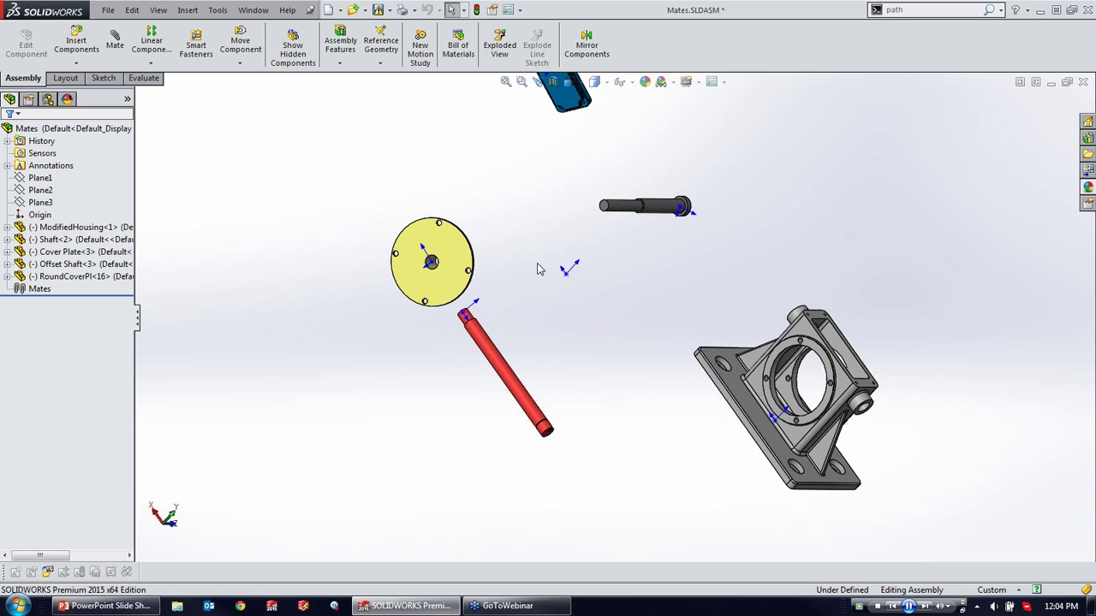
Step: Move the unconstrained housing freely in the assembly and select the whole component to highlight it
click(623, 82)
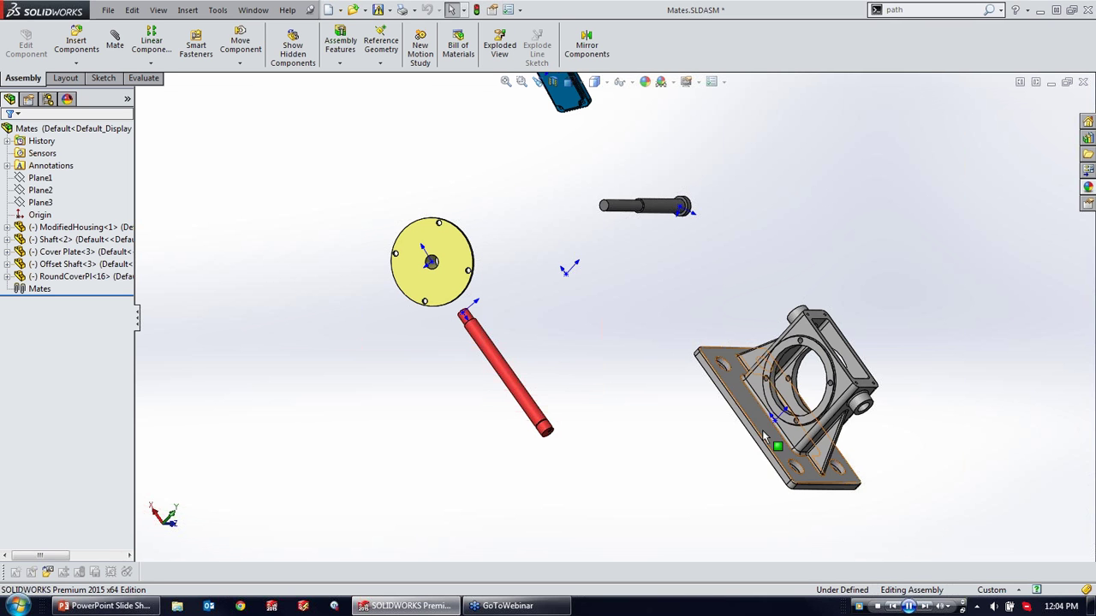
drag(764, 444, 804, 420)
middle_click(812, 398)
middle_drag(812, 398, 728, 360)
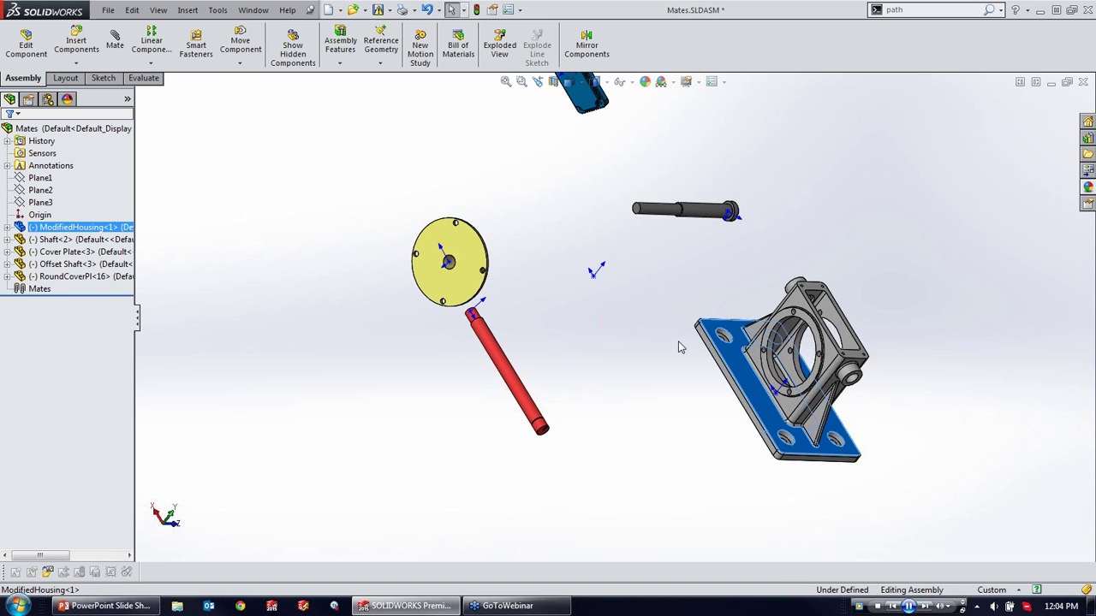
click(92, 229)
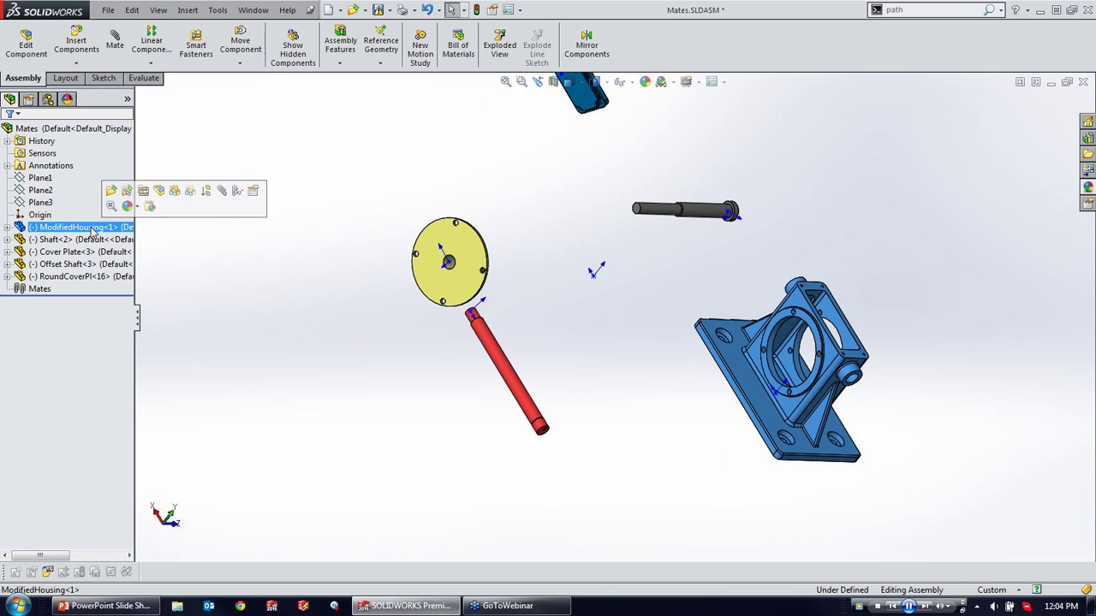
click(625, 390)
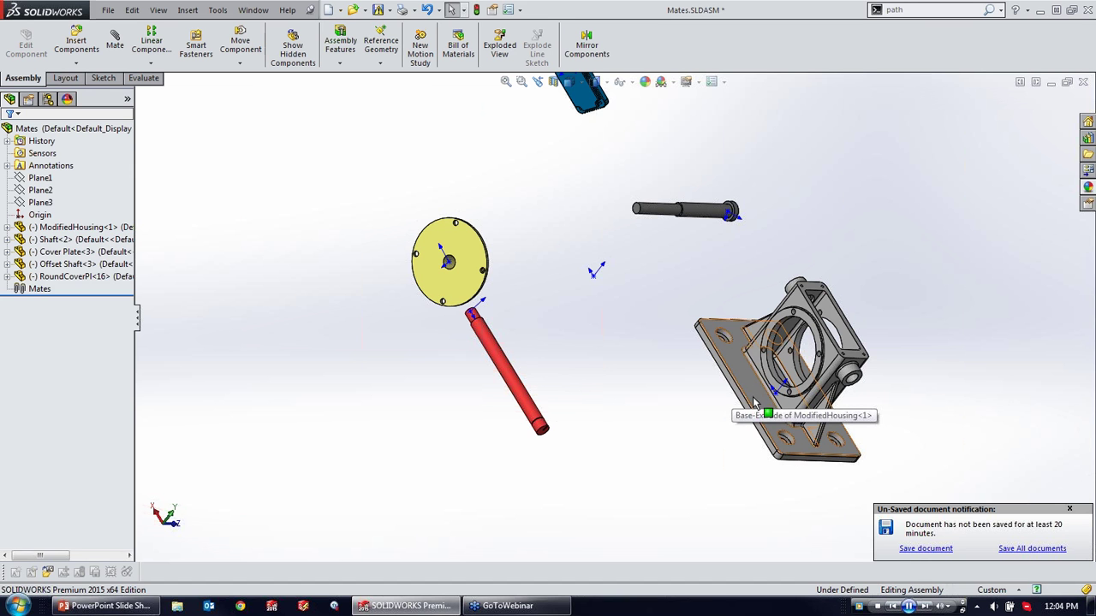
scroll(775, 441, down, 2)
right_drag(689, 457, 690, 349)
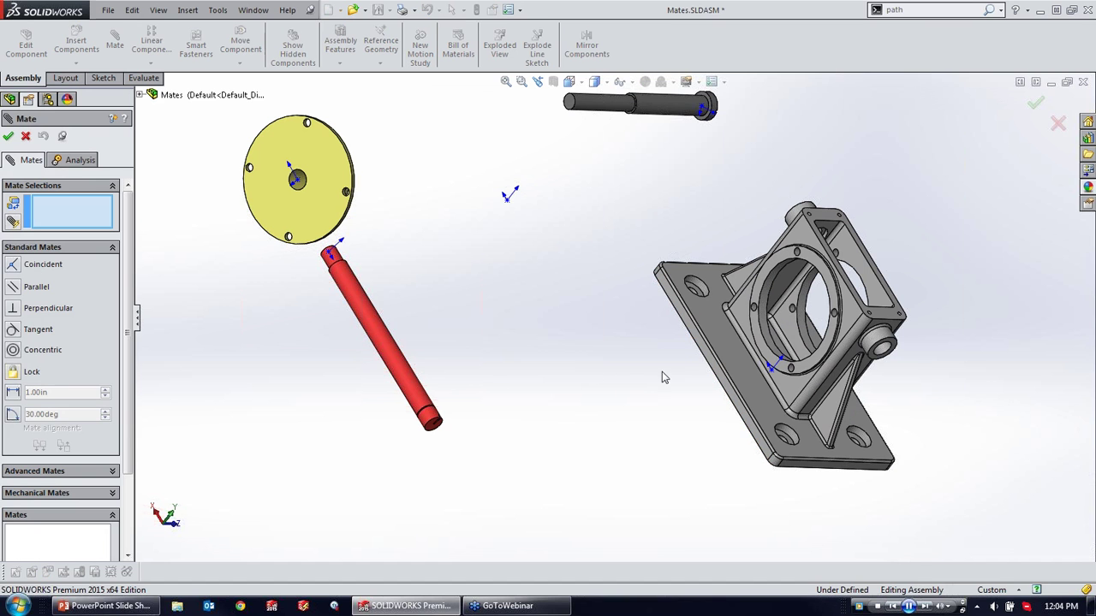
click(140, 94)
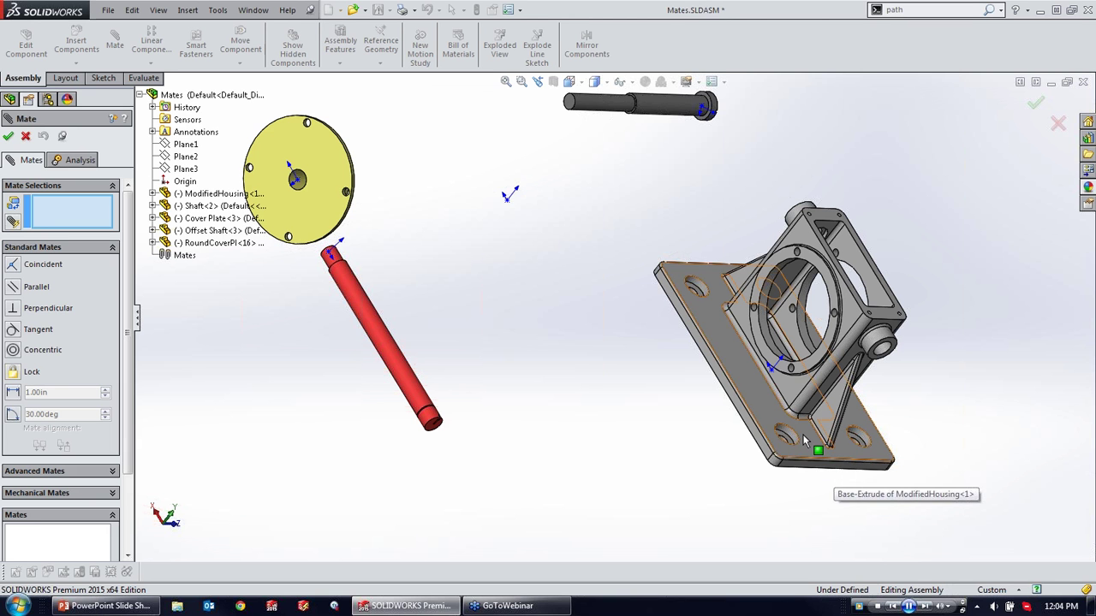
click(26, 137)
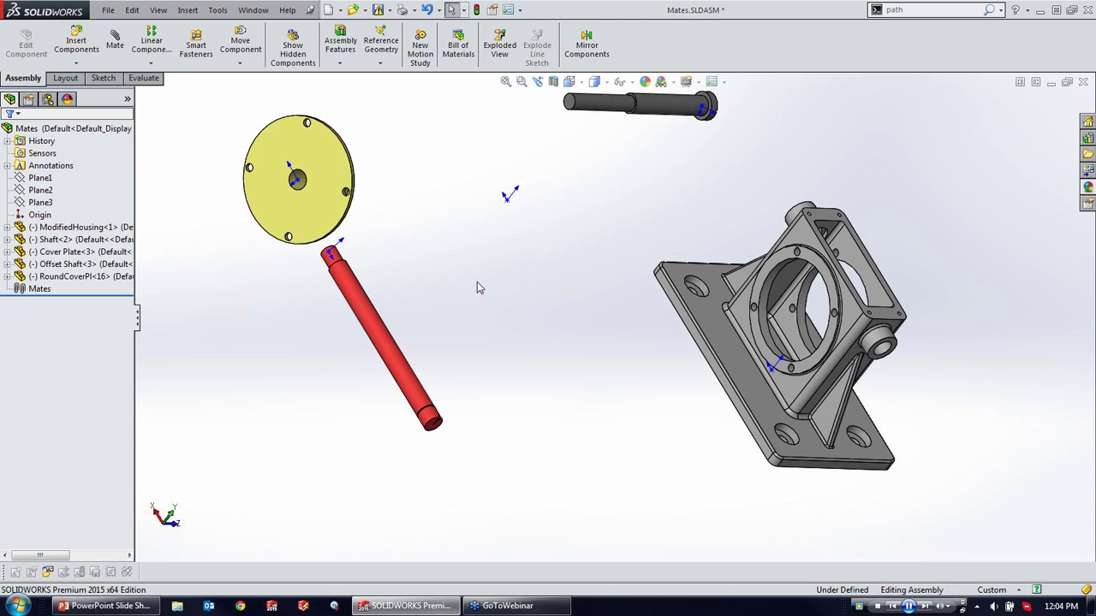
Step: Try to move the housing by its origin onto the assembly origin and cancel the placement
click(773, 374)
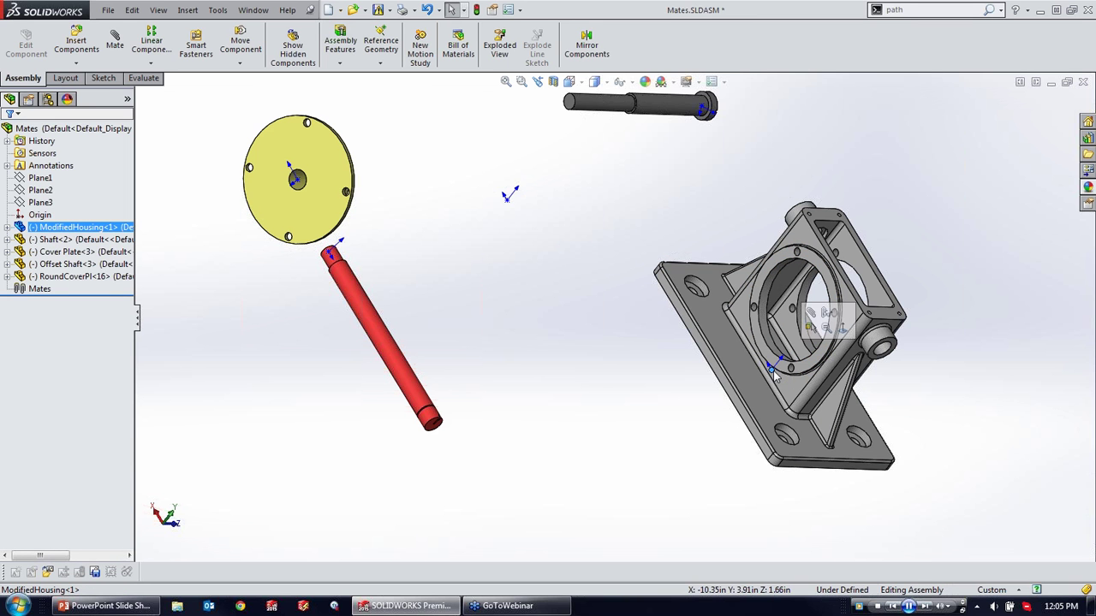
drag(773, 374, 747, 358)
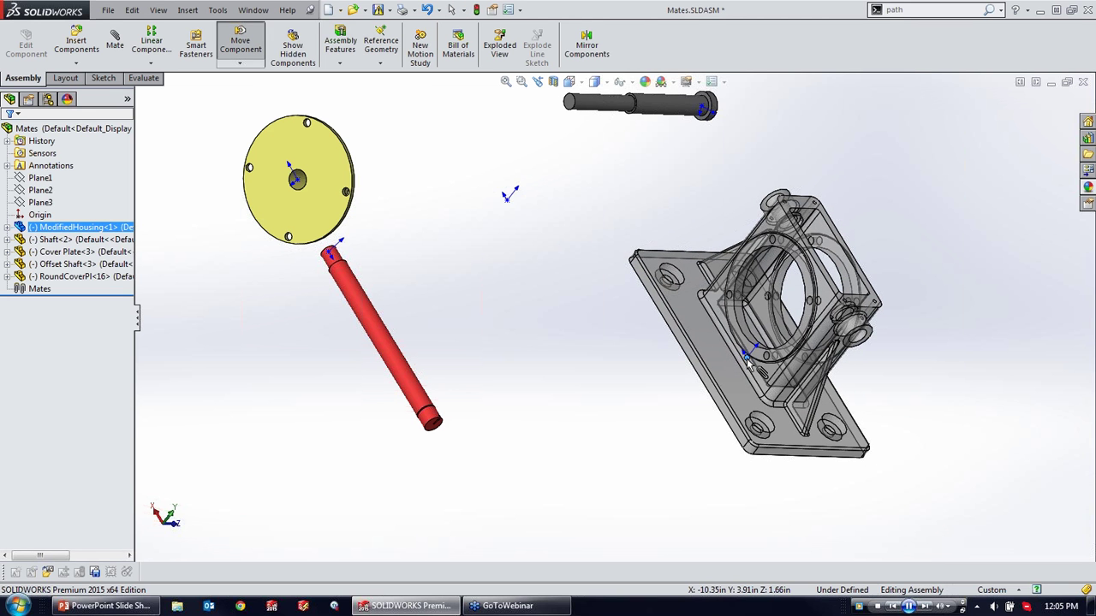
drag(747, 359, 509, 206)
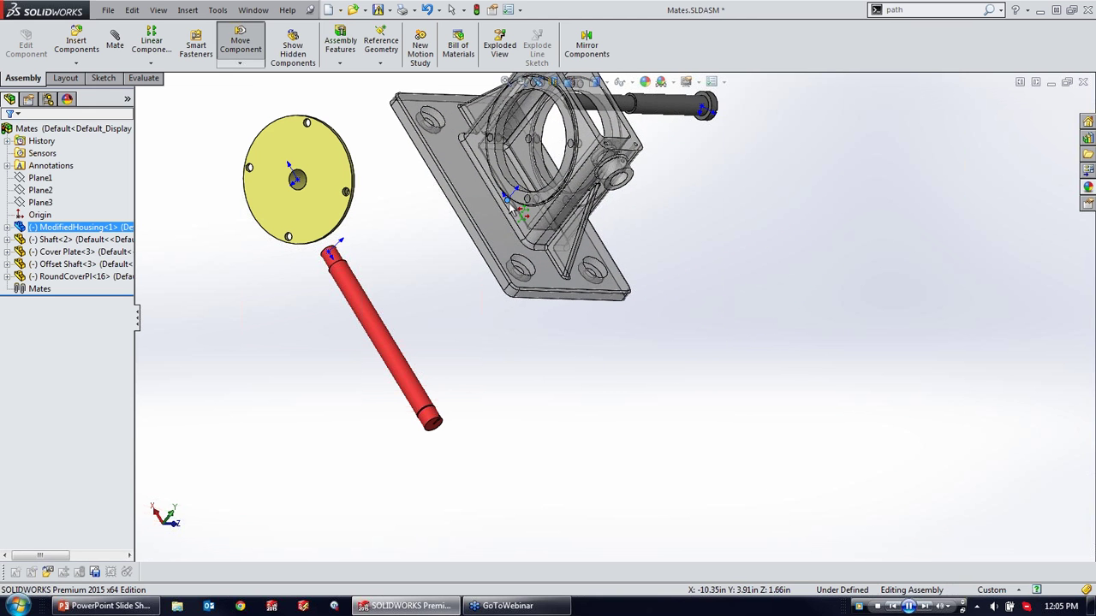
drag(509, 205, 680, 321)
key(Escape)
Step: SmartMate the housing's origin coincident with the assembly origin with Align axes enabled, and test that the housing is fixed
middle_drag(541, 287, 567, 249)
scroll(796, 225, down, 6)
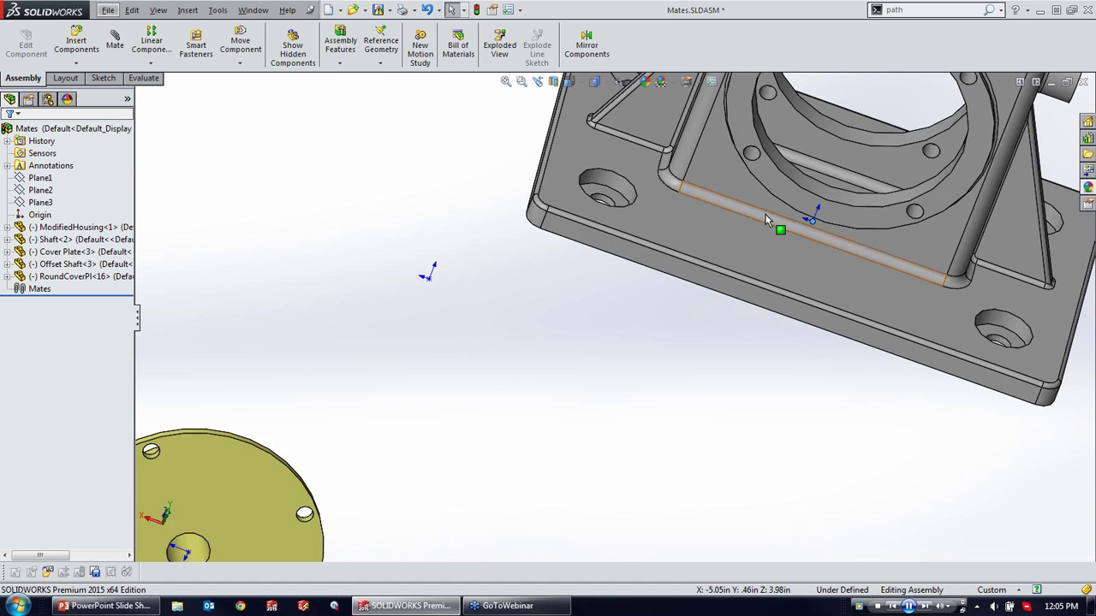
drag(813, 223, 433, 283)
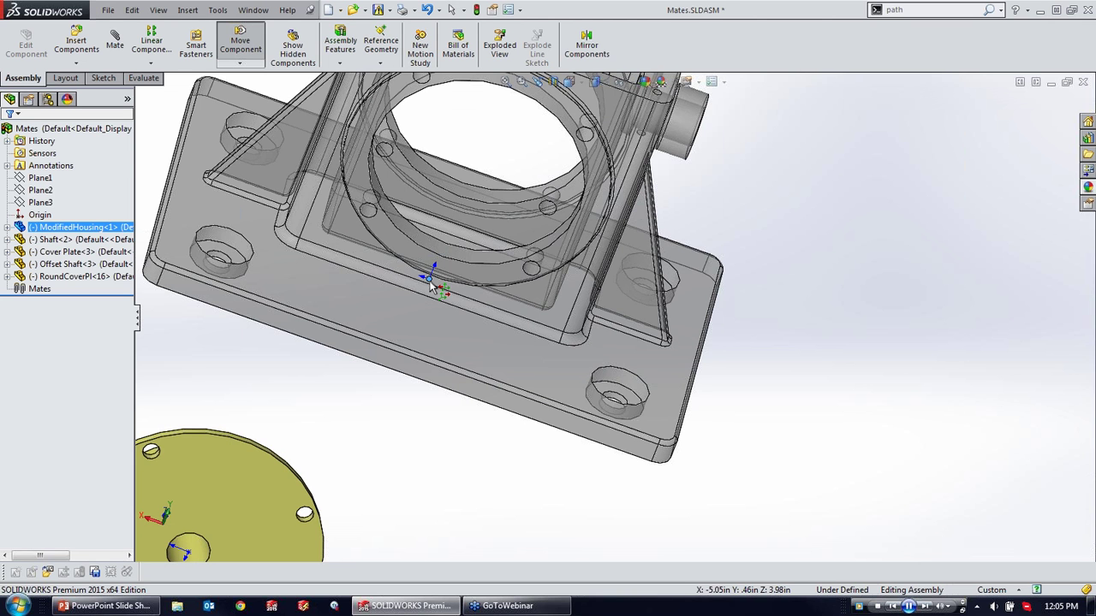
drag(429, 282, 430, 283)
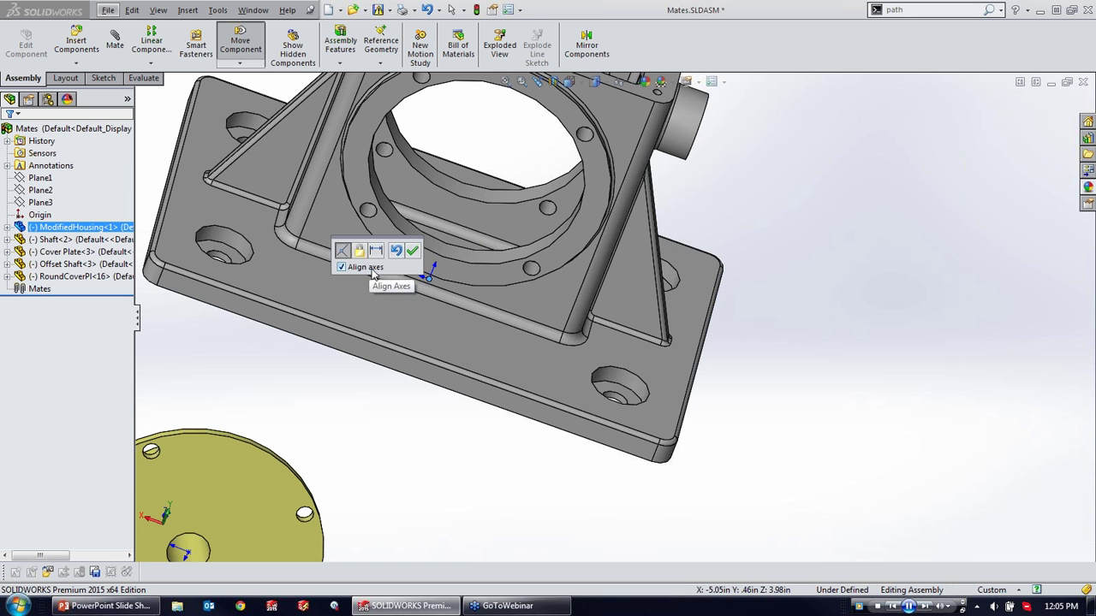
click(412, 255)
drag(483, 351, 412, 385)
drag(448, 349, 557, 390)
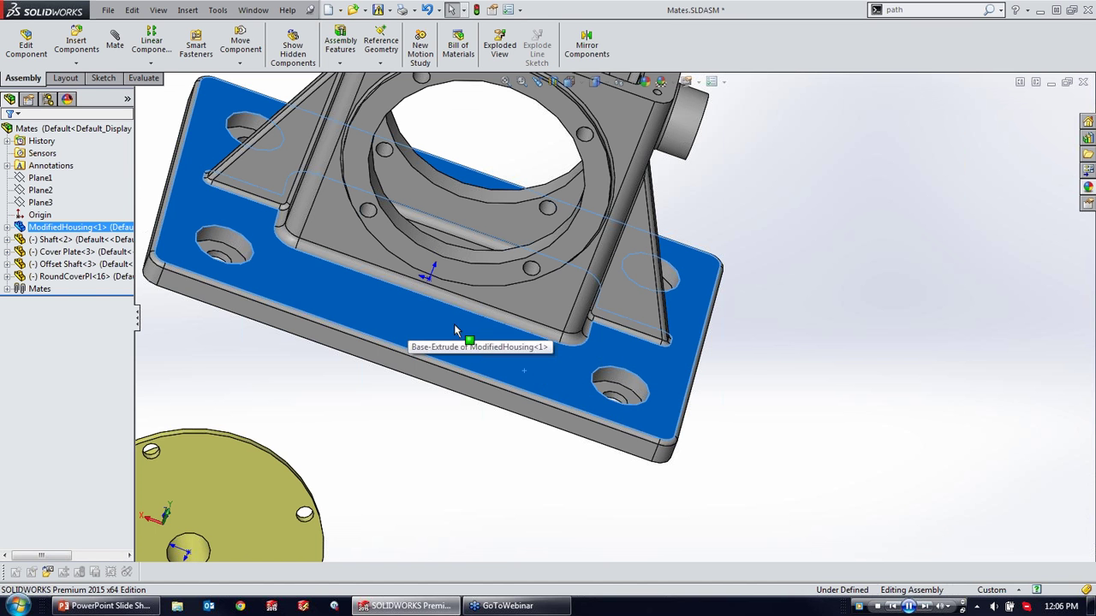
Step: Examine the coincident mate between the housing and the assembly origin
scroll(519, 290, up, 2)
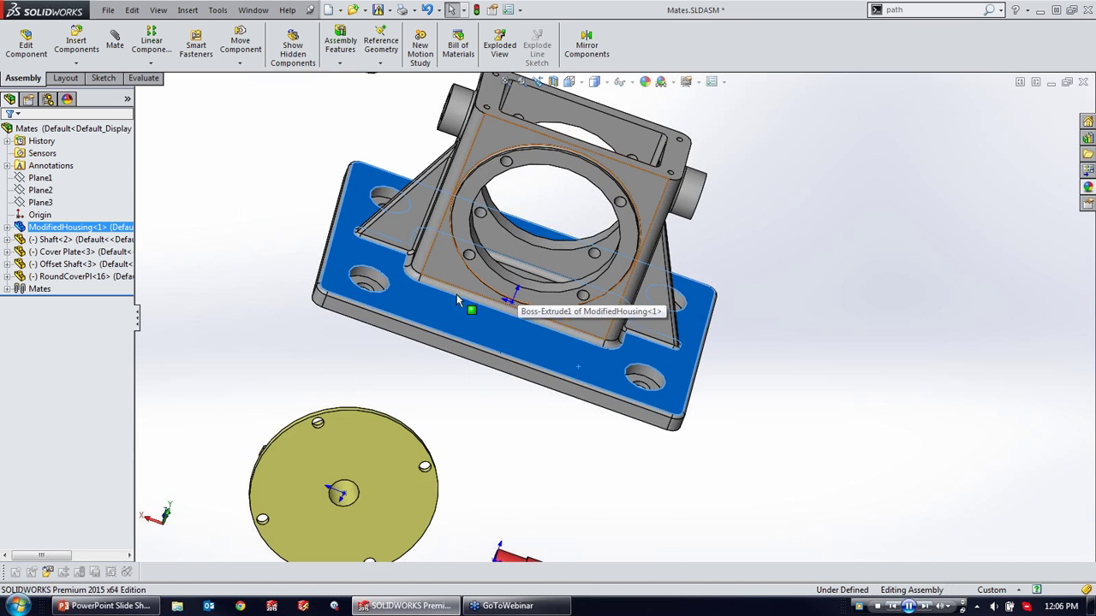
click(8, 289)
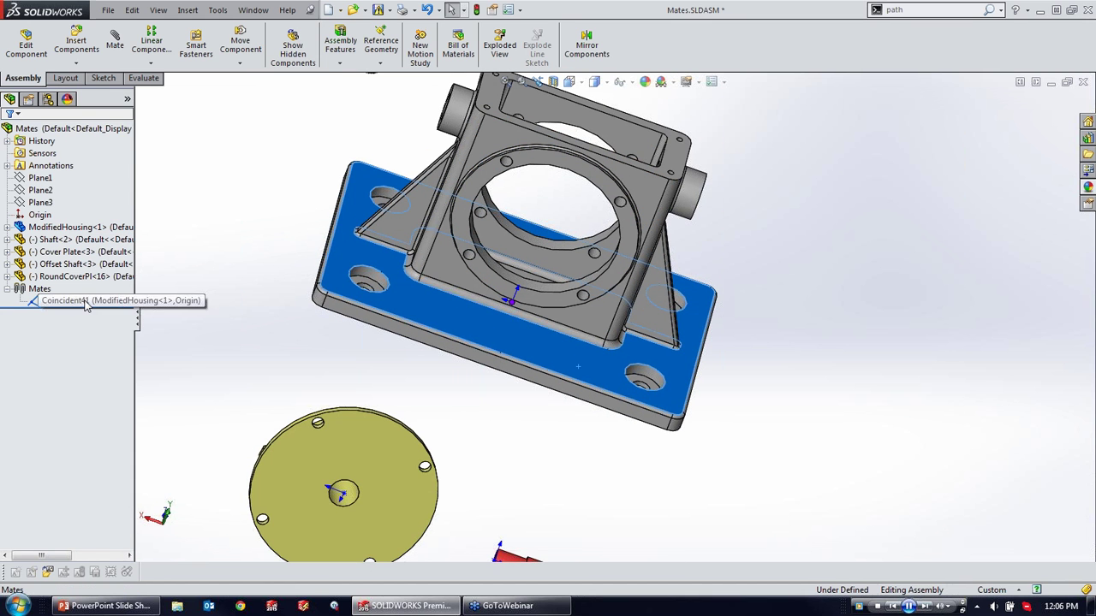
click(101, 301)
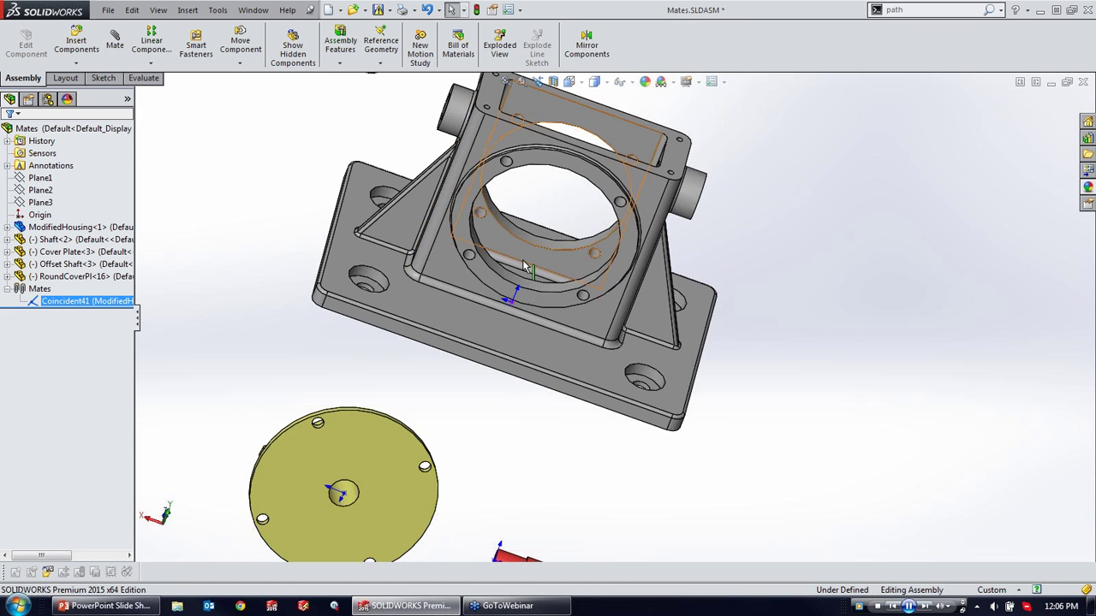
Step: Rotate the cover plate freely to a new orientation beside the housing
scroll(515, 237, up, 4)
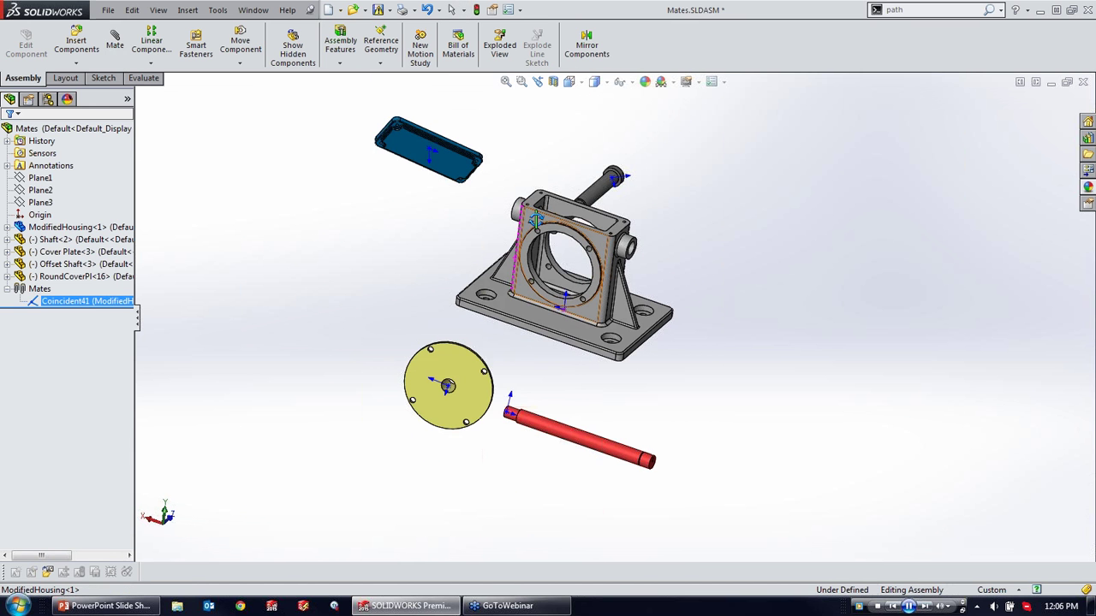
click(482, 211)
scroll(557, 210, down, 3)
mouse_move(419, 188)
right_down()
mouse_move(428, 247)
mouse_move(289, 288)
mouse_move(231, 268)
mouse_move(236, 369)
mouse_move(278, 396)
mouse_move(295, 385)
right_up()
key(s)
click(328, 359)
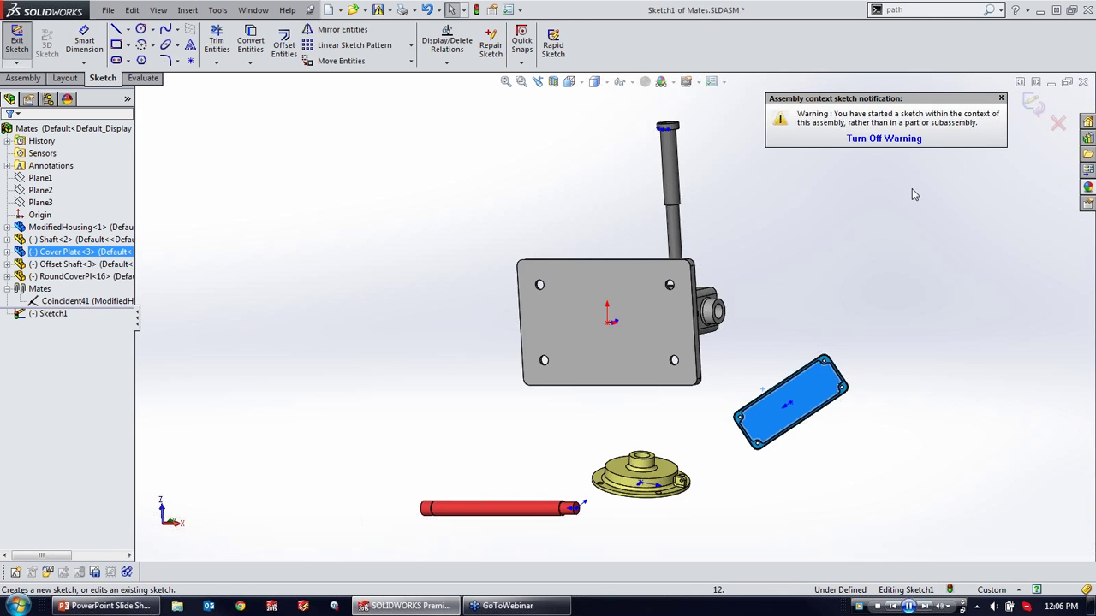
click(1058, 124)
click(565, 309)
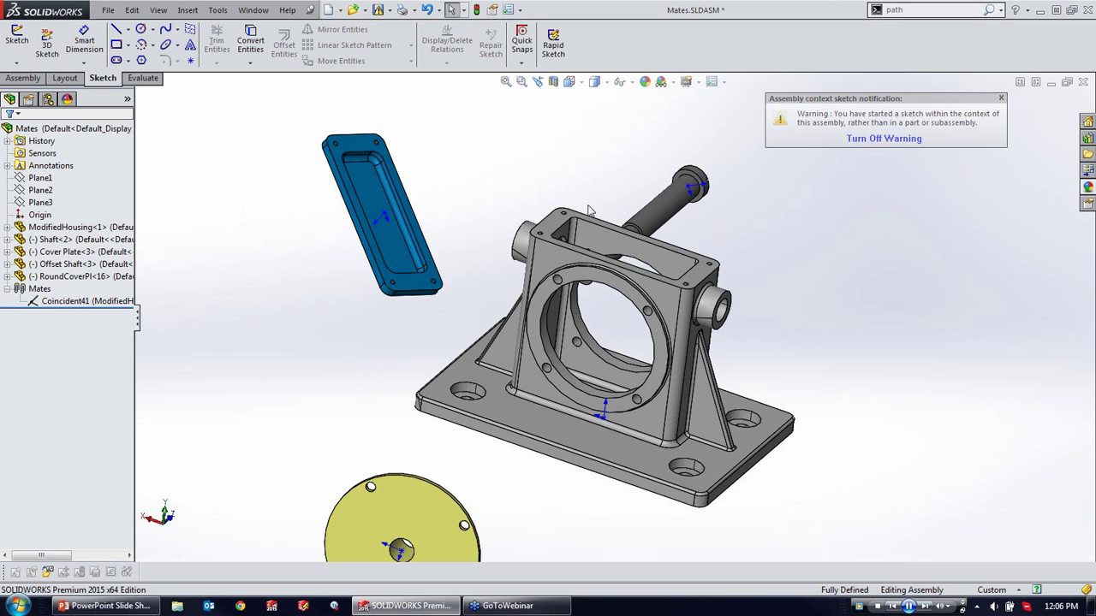
Step: Try to SmartMate the cover plate's short edge to the housing's top face, and pull the plate away again
scroll(462, 309, up, 1)
scroll(468, 307, down, 1)
scroll(466, 307, down, 2)
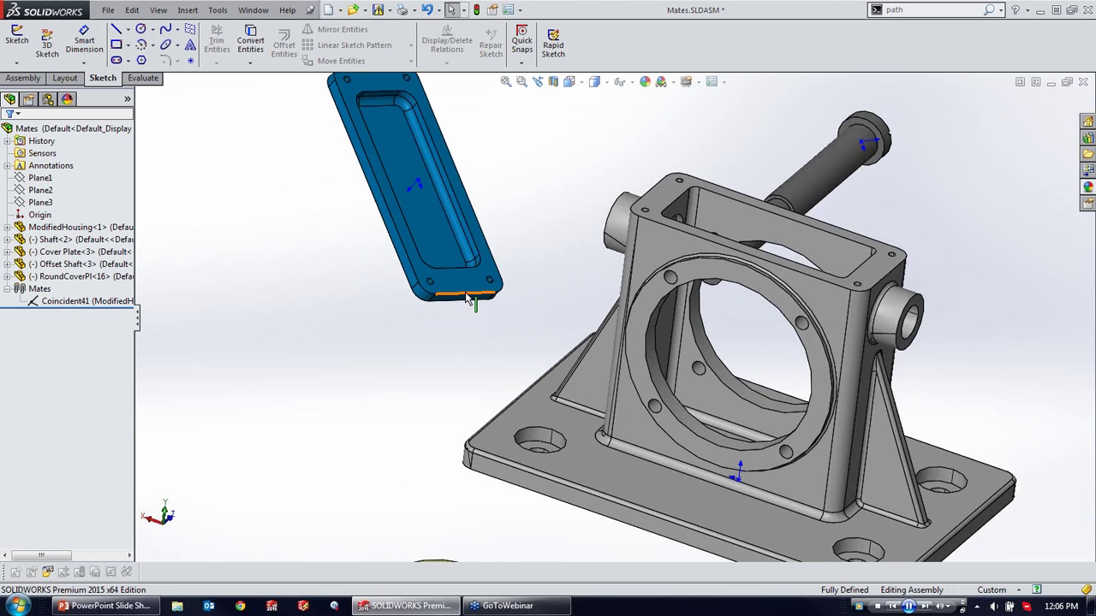
click(466, 297)
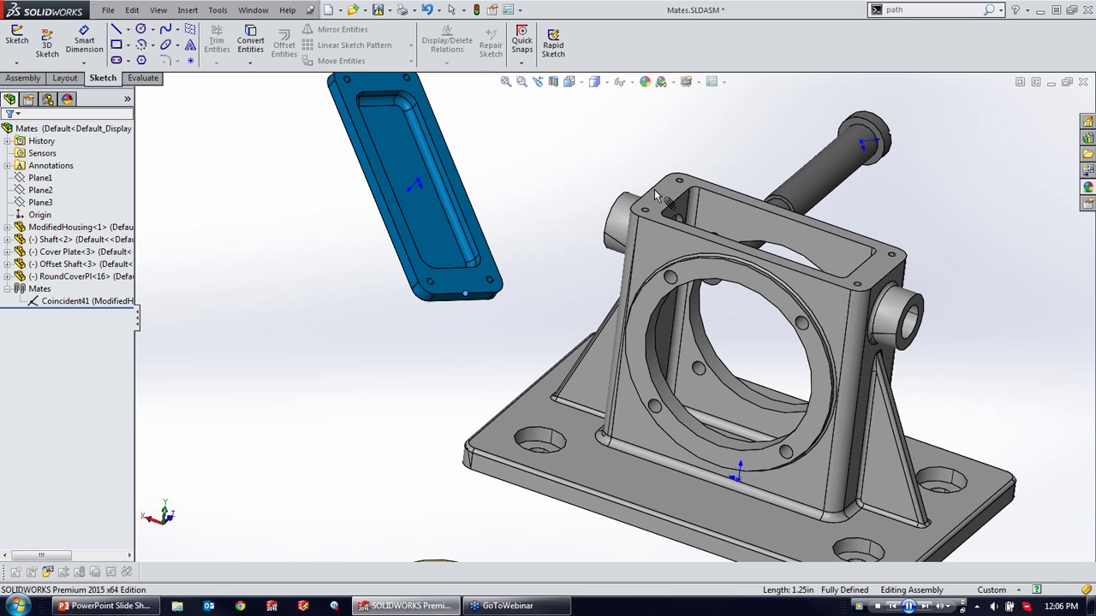
alt+drag(497, 282, 647, 198)
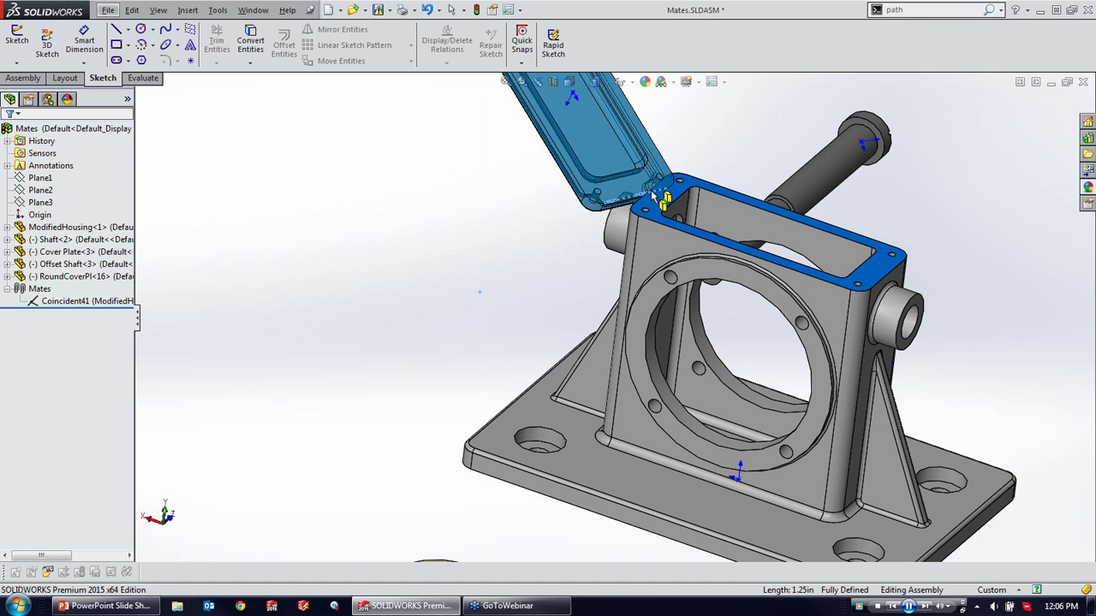
alt+drag(652, 196, 649, 196)
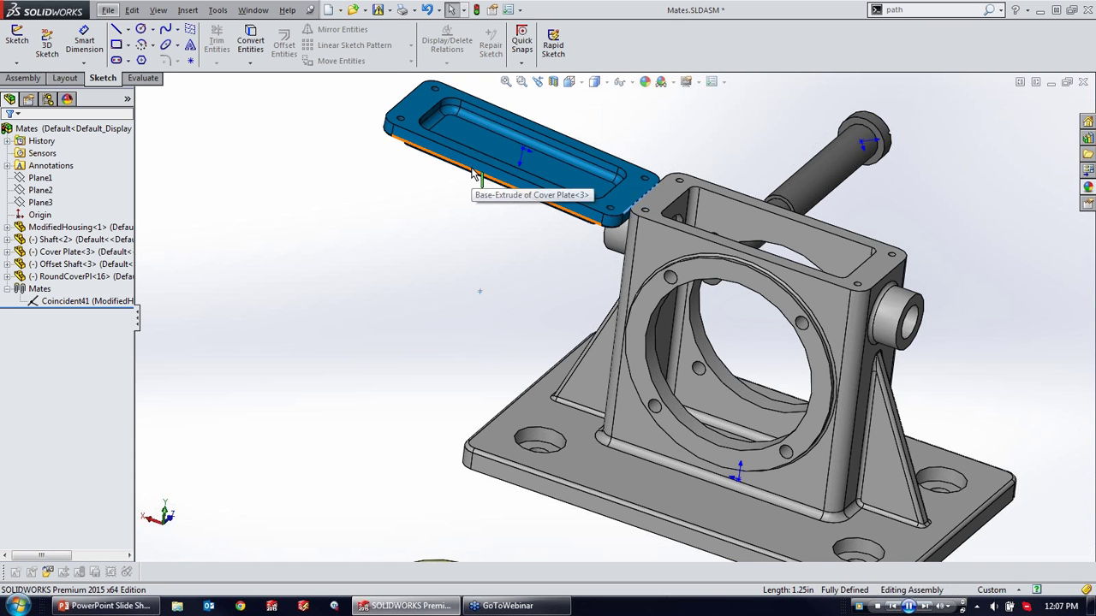
drag(396, 112, 301, 100)
key(Escape)
Step: Add a coincident SmartMate between the cover plate's short edge and the housing's top face, and swing the plate upward
scroll(533, 244, down, 3)
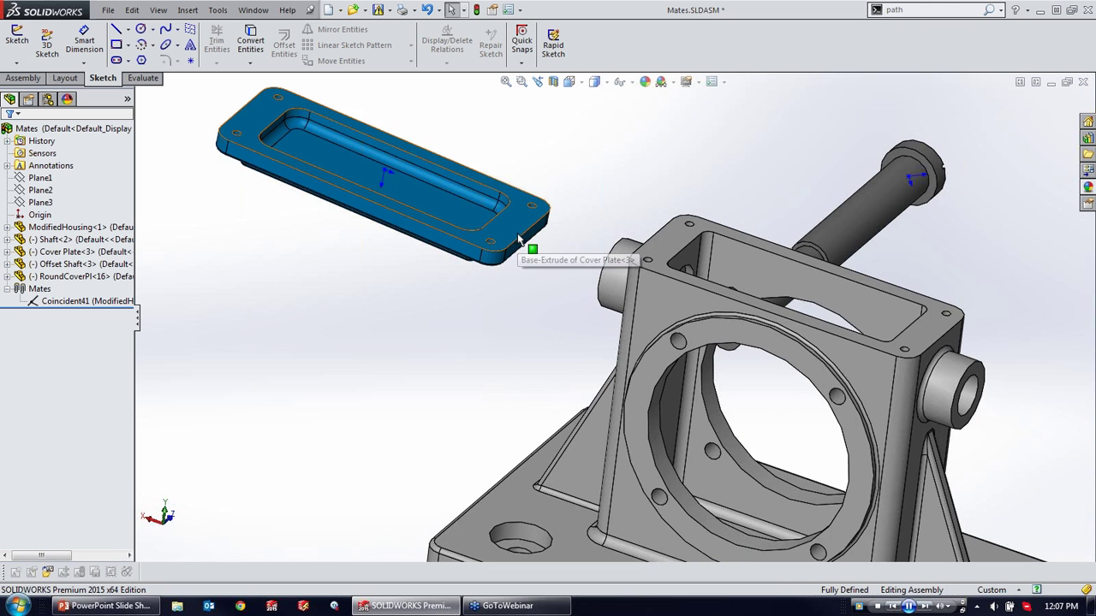
alt+drag(519, 246, 642, 255)
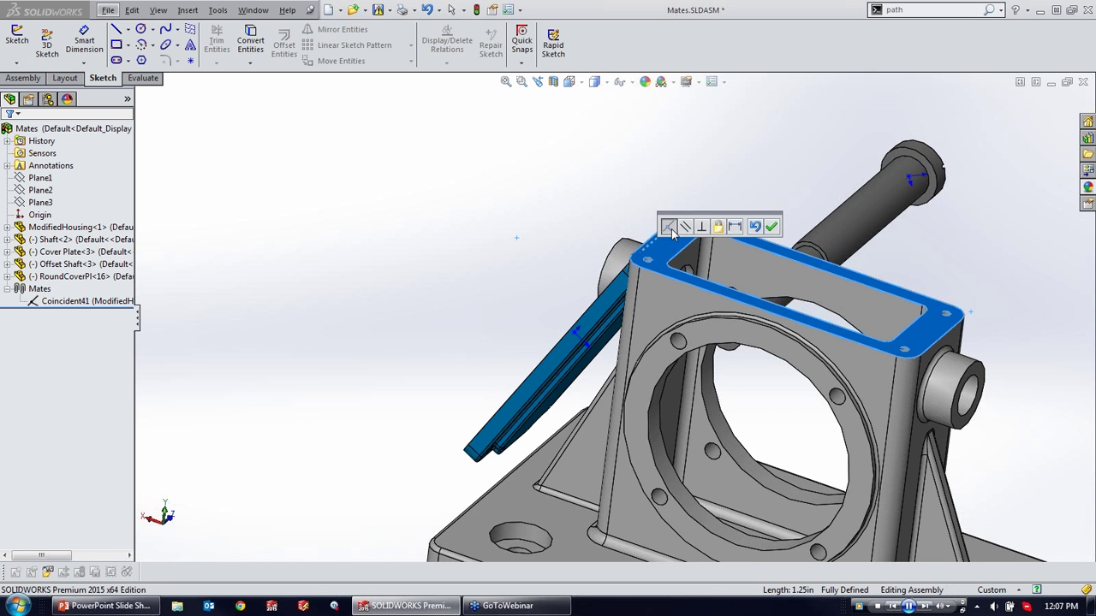
click(772, 226)
drag(567, 351, 519, 147)
Step: Move the mated cover plate slightly and examine which edge and face its Coincident42 mate references
scroll(656, 247, up, 5)
middle_drag(656, 248, 702, 257)
scroll(360, 283, up, 5)
mouse_move(301, 238)
mouse_down()
mouse_move(354, 202)
mouse_move(318, 215)
mouse_move(420, 176)
mouse_move(287, 214)
mouse_move(311, 227)
mouse_up()
click(101, 315)
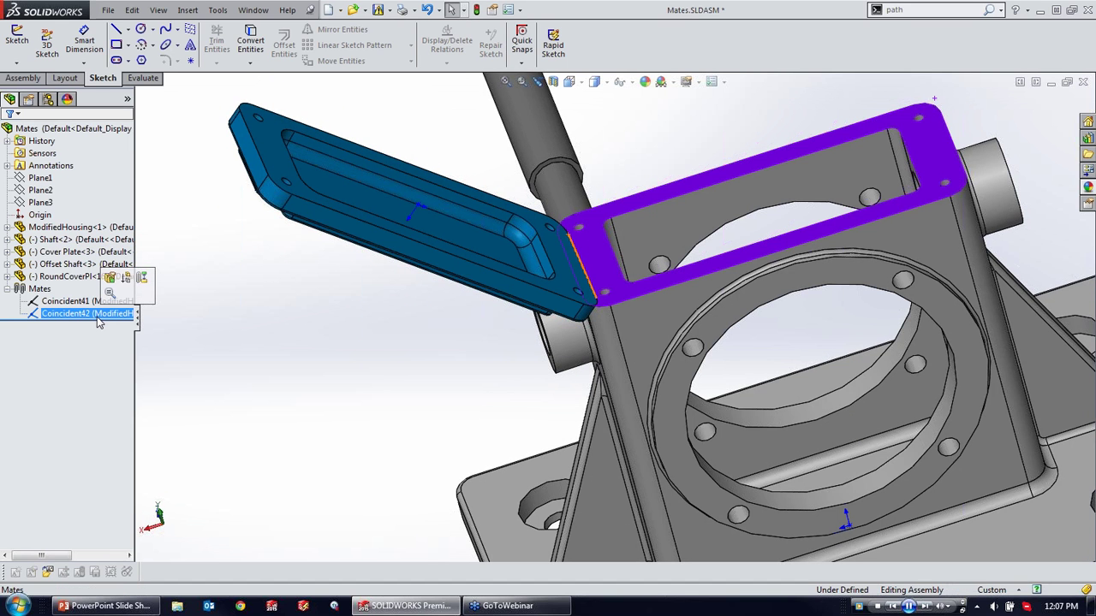
Step: Delete the Coincident42 mate between the cover plate and the housing
mouse_move(528, 299)
mouse_down()
mouse_move(489, 296)
mouse_move(531, 291)
mouse_up()
click(101, 313)
right_click(101, 313)
click(195, 356)
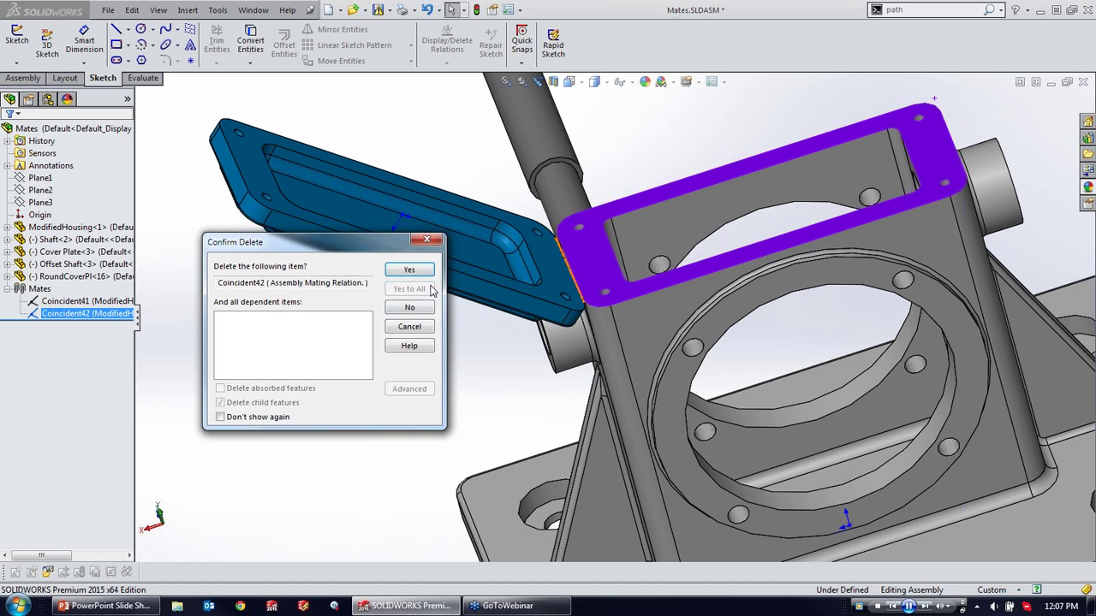
click(432, 267)
Step: Bring the cover plate beside the housing, SmartMate its short edge coincident with the housing's top face, and test its motion
drag(542, 302, 487, 338)
click(487, 340)
scroll(567, 295, down, 4)
scroll(582, 321, down, 2)
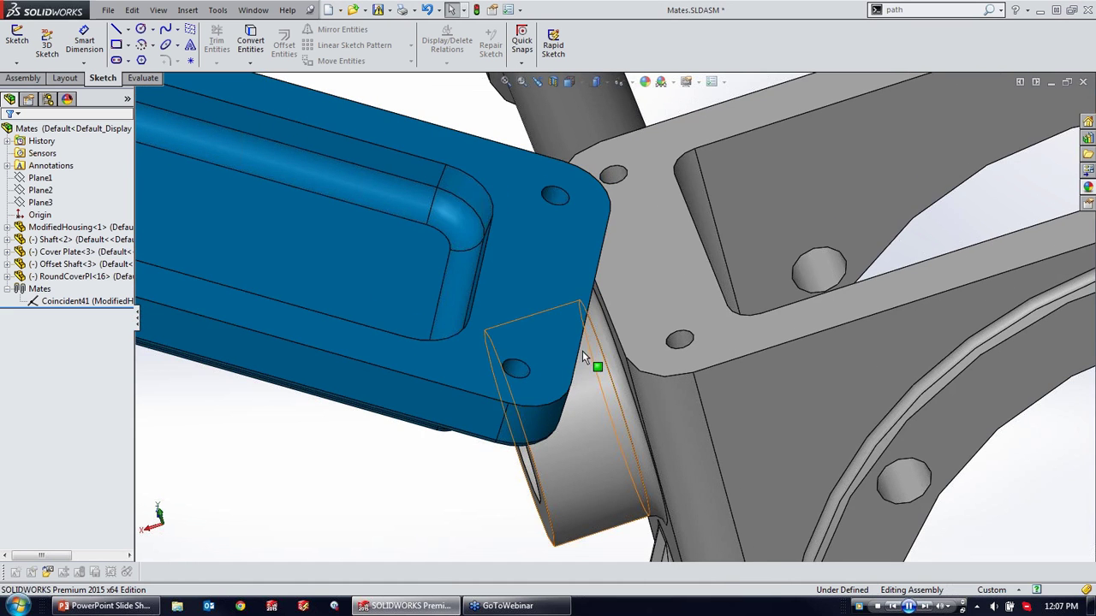
click(578, 342)
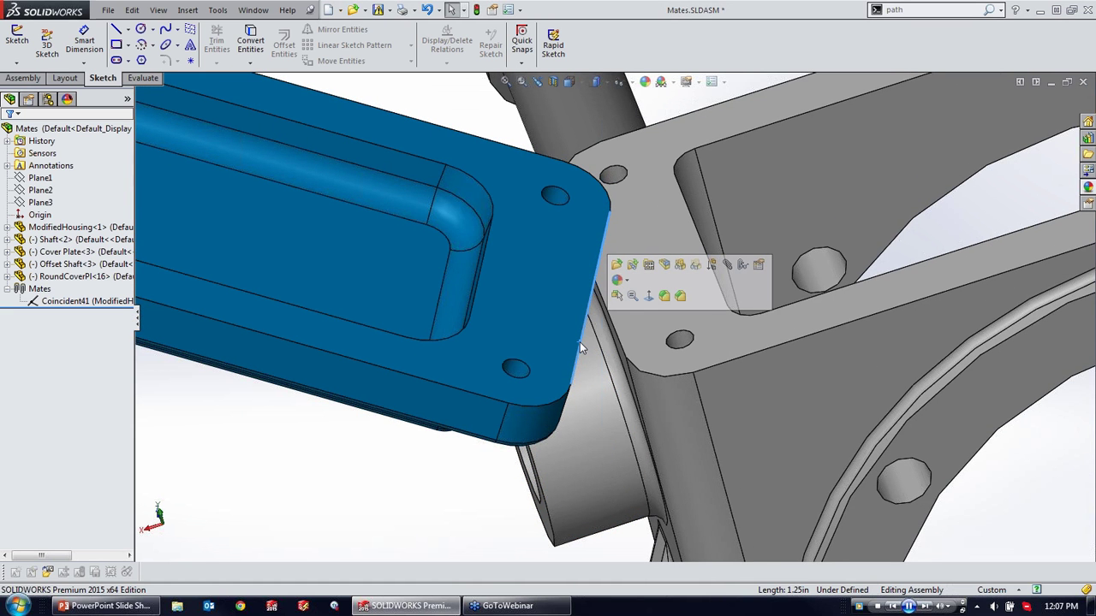
alt+drag(580, 342, 616, 330)
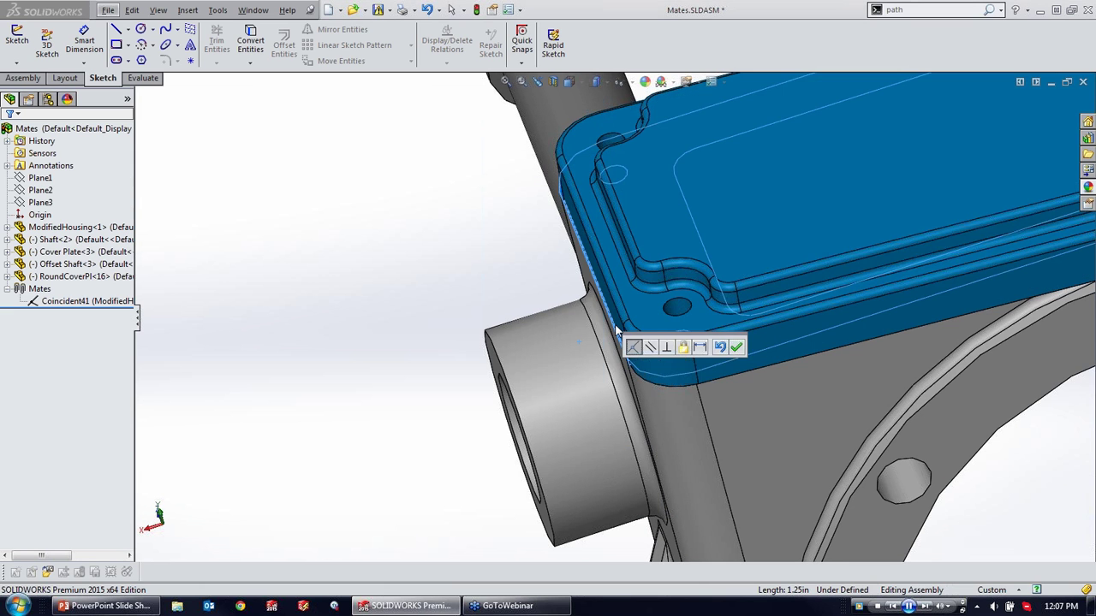
click(736, 346)
drag(772, 250, 743, 245)
Step: SmartMate the cover plate's corner edge vertex coincident with the matching corner vertex of the housing's top face
scroll(743, 245, up, 6)
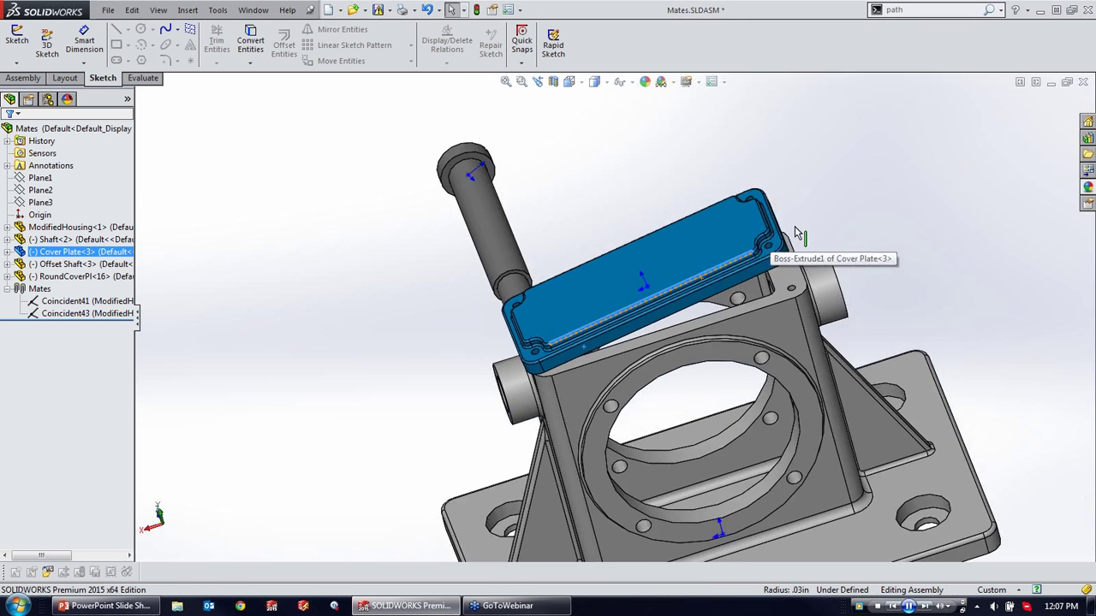
scroll(785, 245, down, 3)
middle_drag(757, 248, 718, 276)
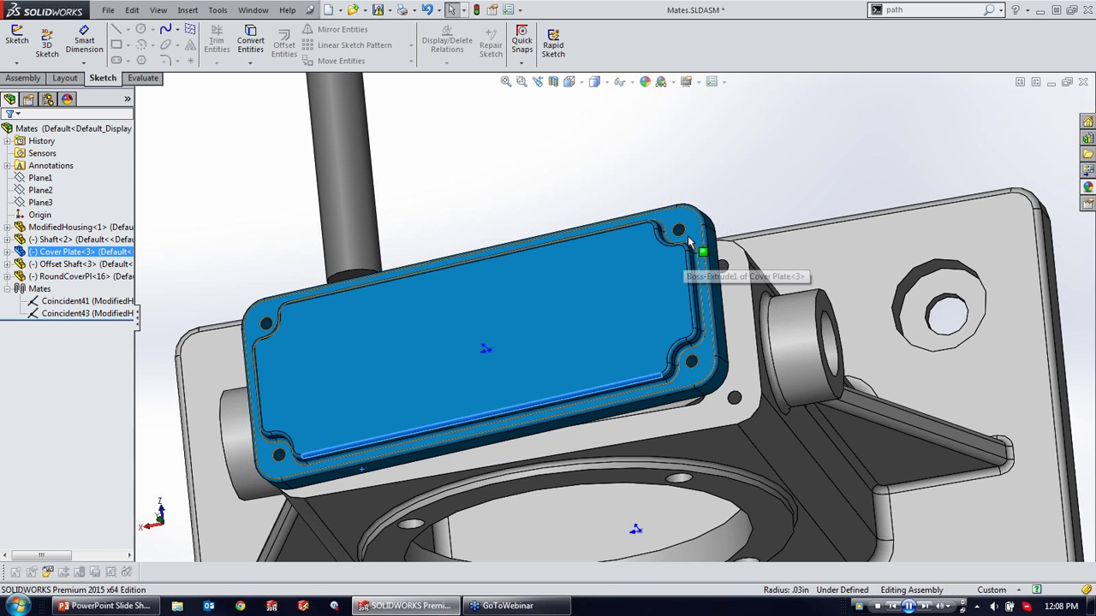
scroll(683, 250, down, 3)
scroll(682, 277, down, 2)
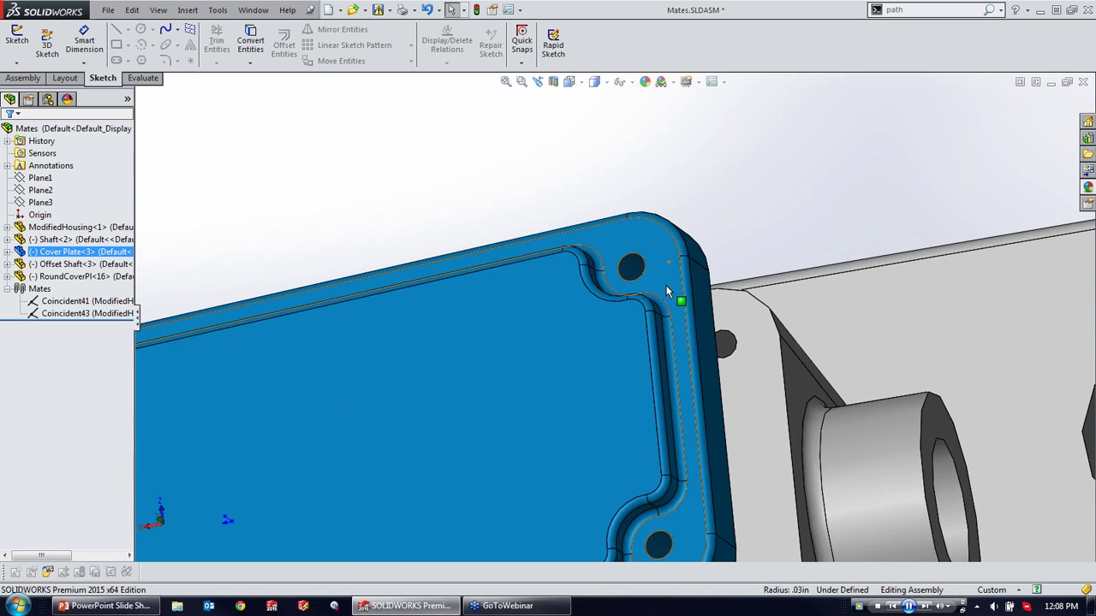
scroll(678, 331, up, 5)
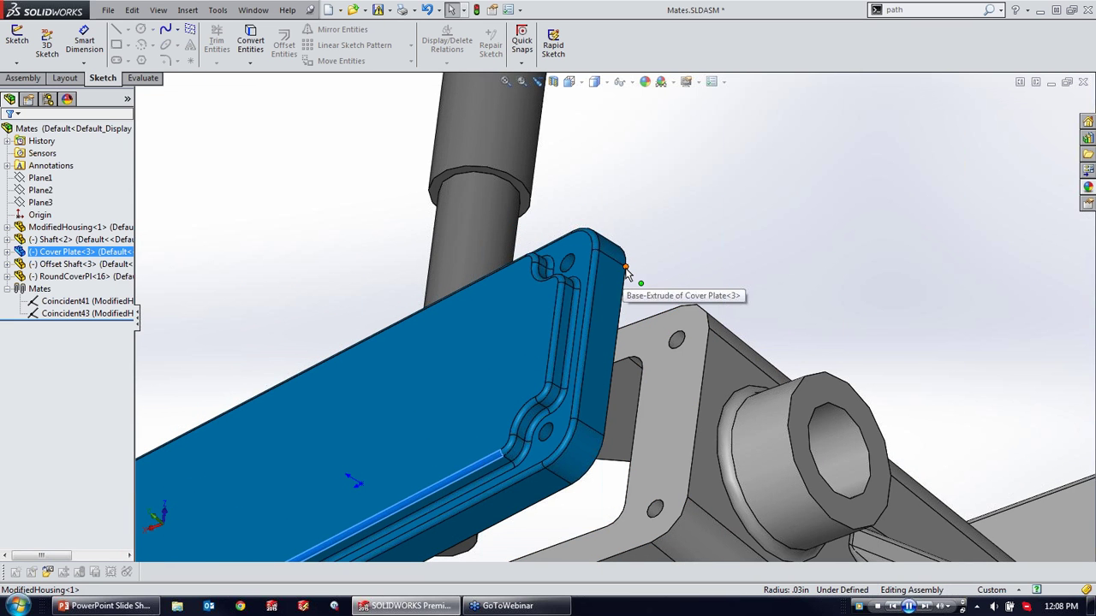
click(626, 270)
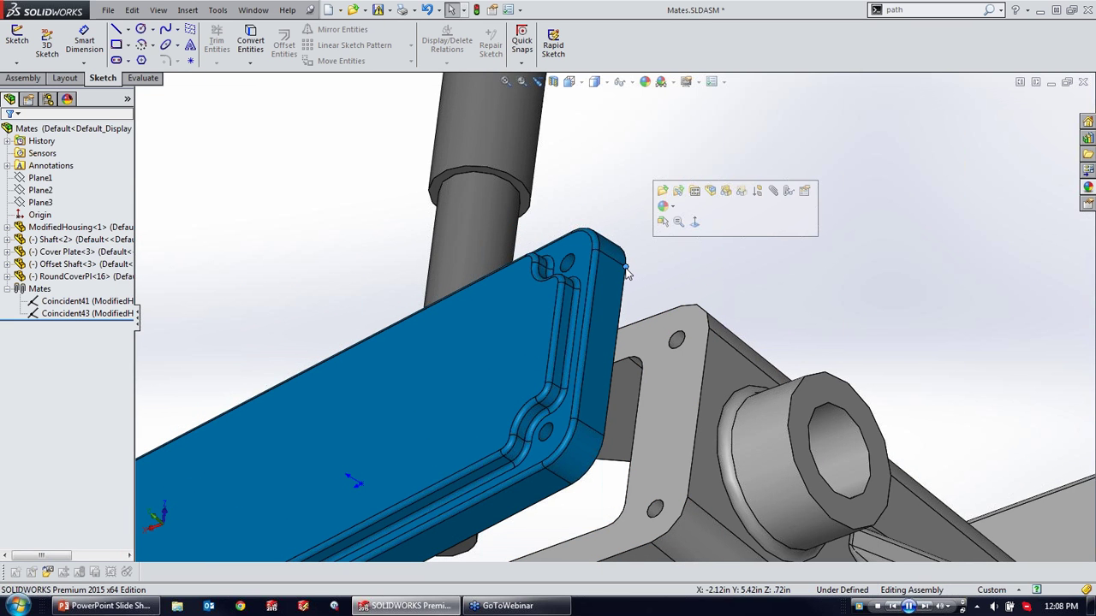
drag(630, 274, 710, 333)
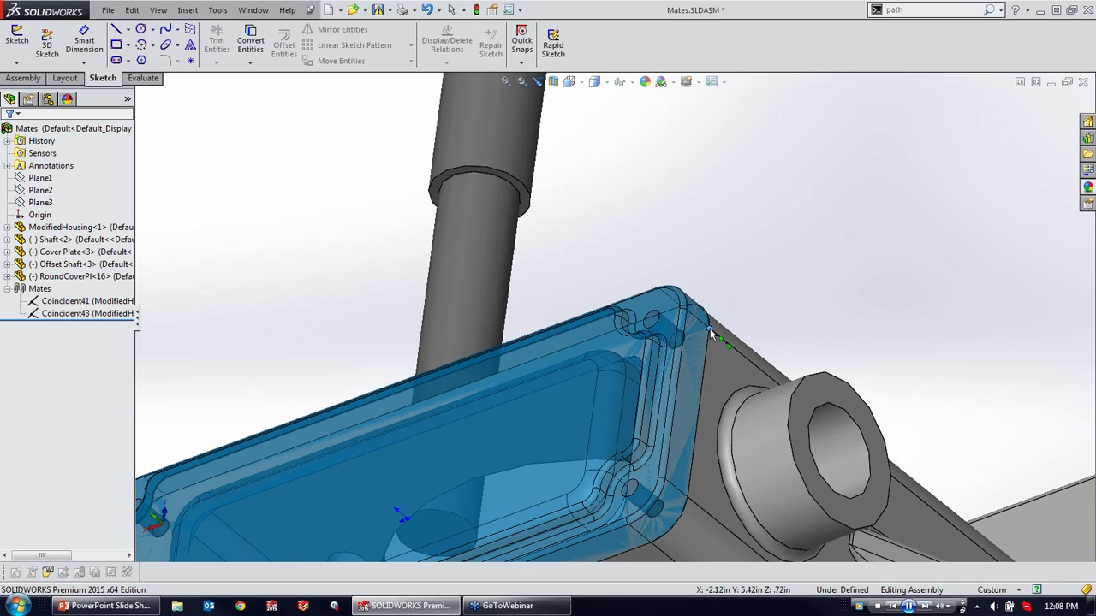
drag(710, 333, 709, 328)
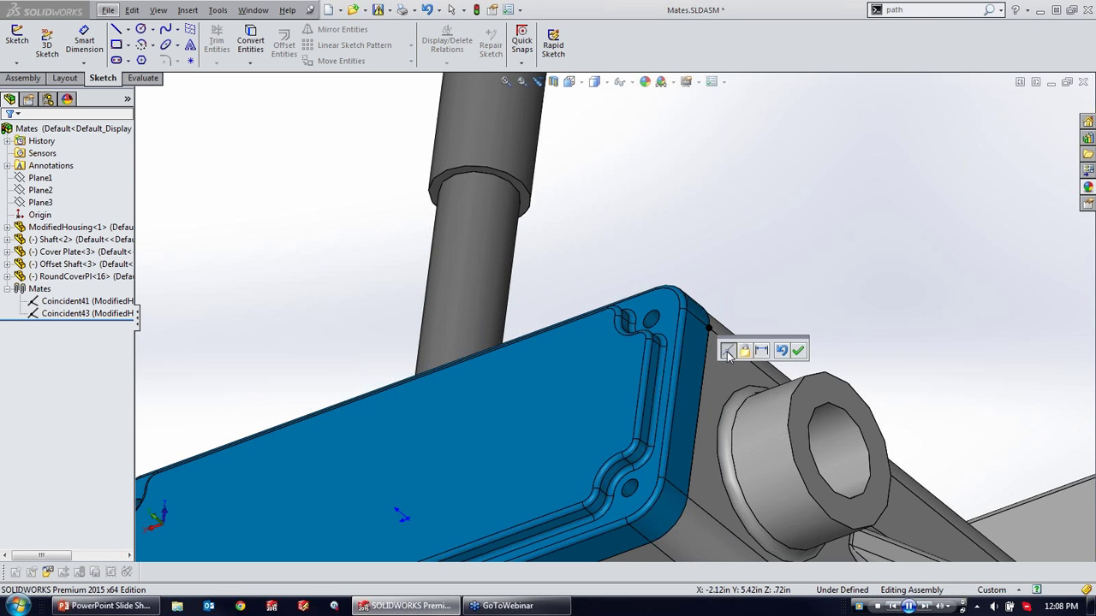
click(797, 350)
Step: Swing the cover plate about its mated corner to test its remaining motion and expose the housing's corner hole
mouse_move(607, 420)
mouse_down()
mouse_move(620, 388)
mouse_move(582, 439)
mouse_move(624, 411)
mouse_move(608, 436)
mouse_up()
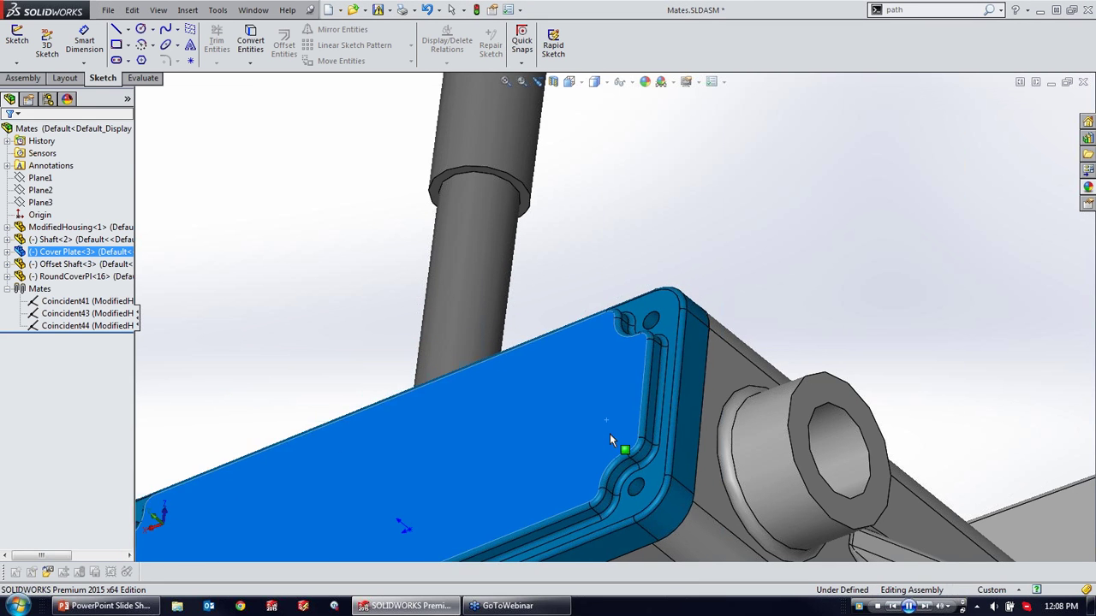
middle_drag(609, 439, 439, 473)
scroll(439, 476, down, 5)
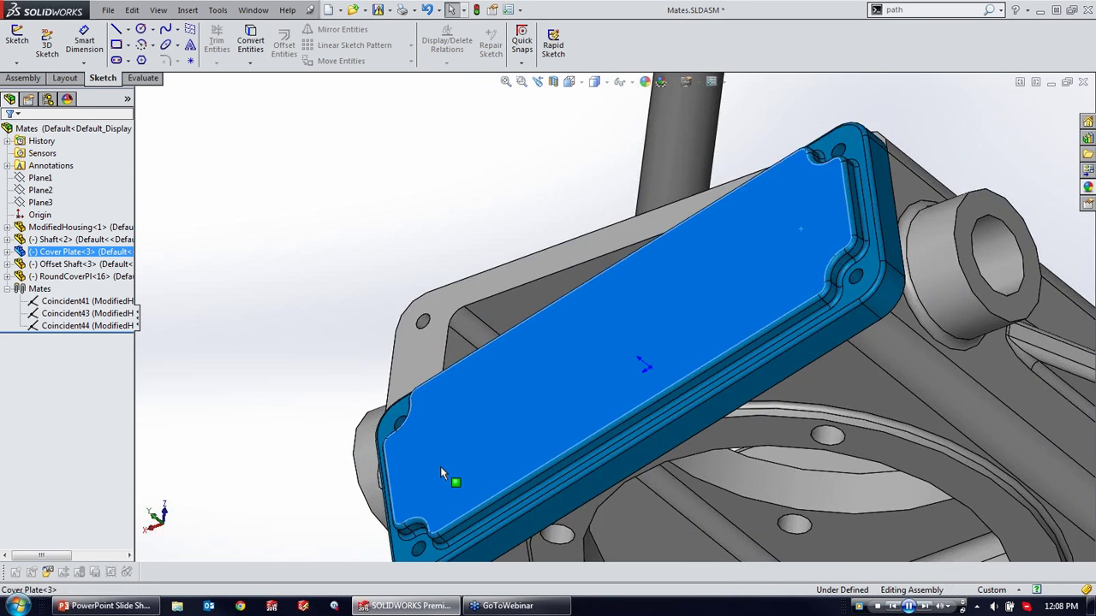
drag(469, 428, 332, 317)
Step: SmartMate the cover plate's corner hole concentric with the housing's corner hole and test whether the plate still moves
scroll(329, 312, up, 1)
scroll(330, 312, down, 1)
middle_drag(496, 287, 481, 360)
scroll(488, 360, up, 2)
scroll(504, 338, down, 3)
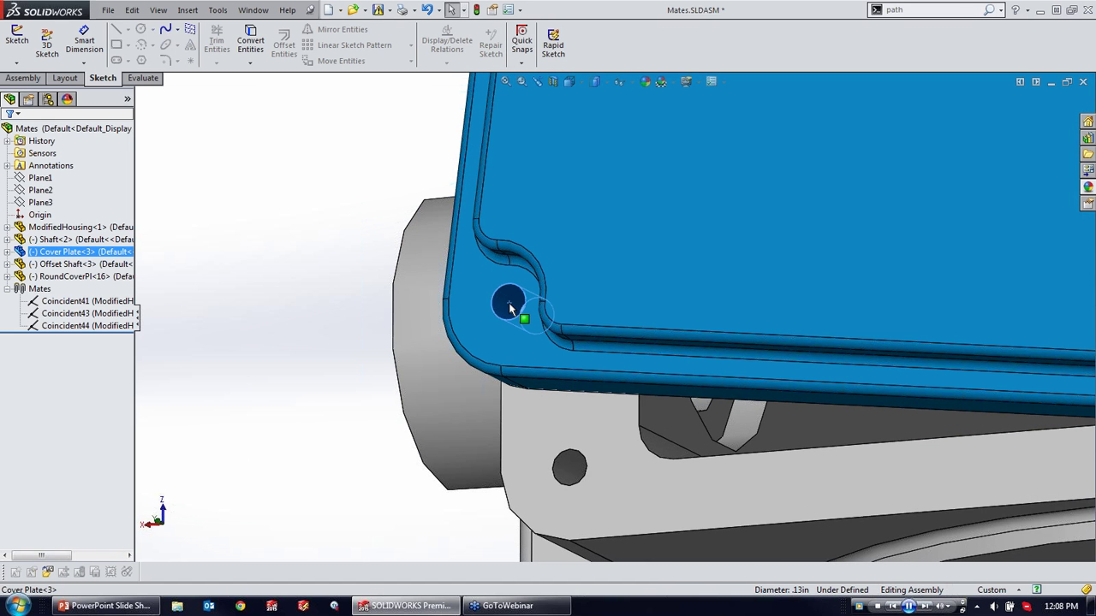
alt+drag(509, 309, 573, 463)
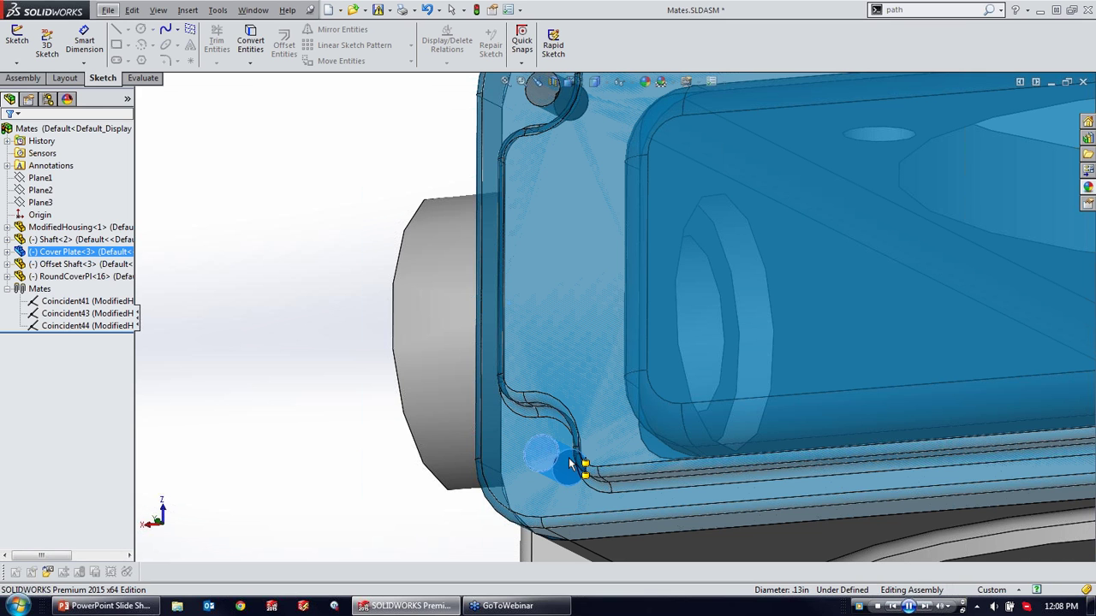
alt+drag(571, 463, 571, 463)
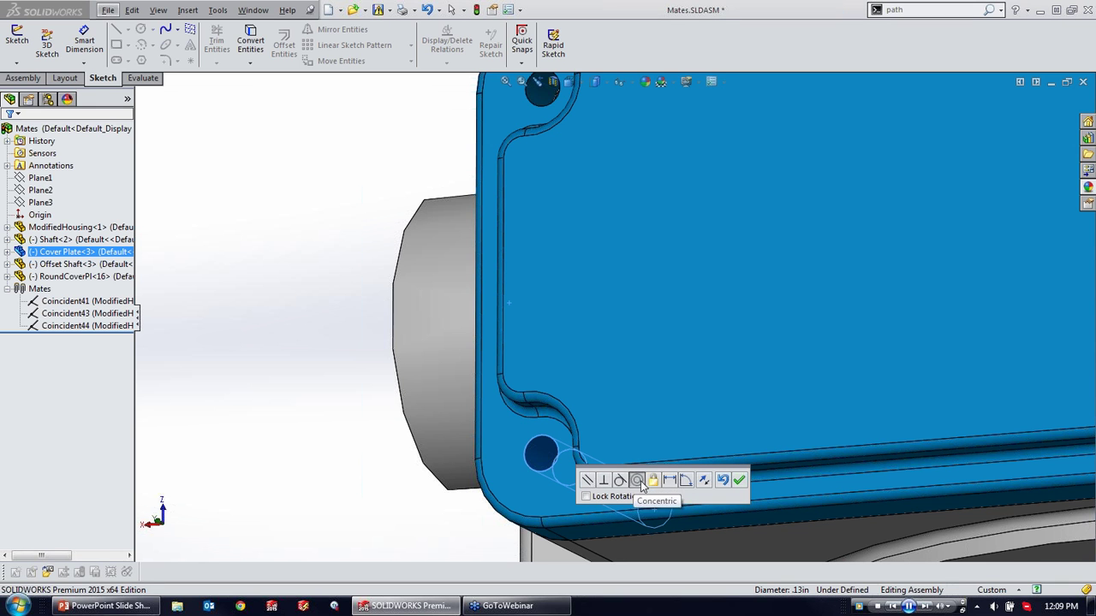
click(740, 481)
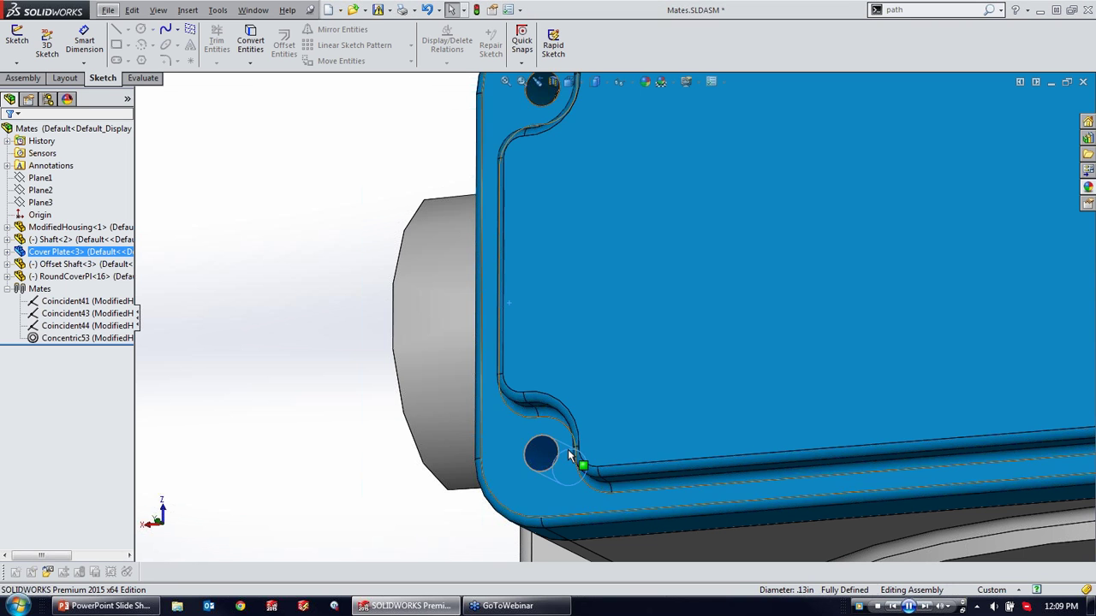
click(655, 325)
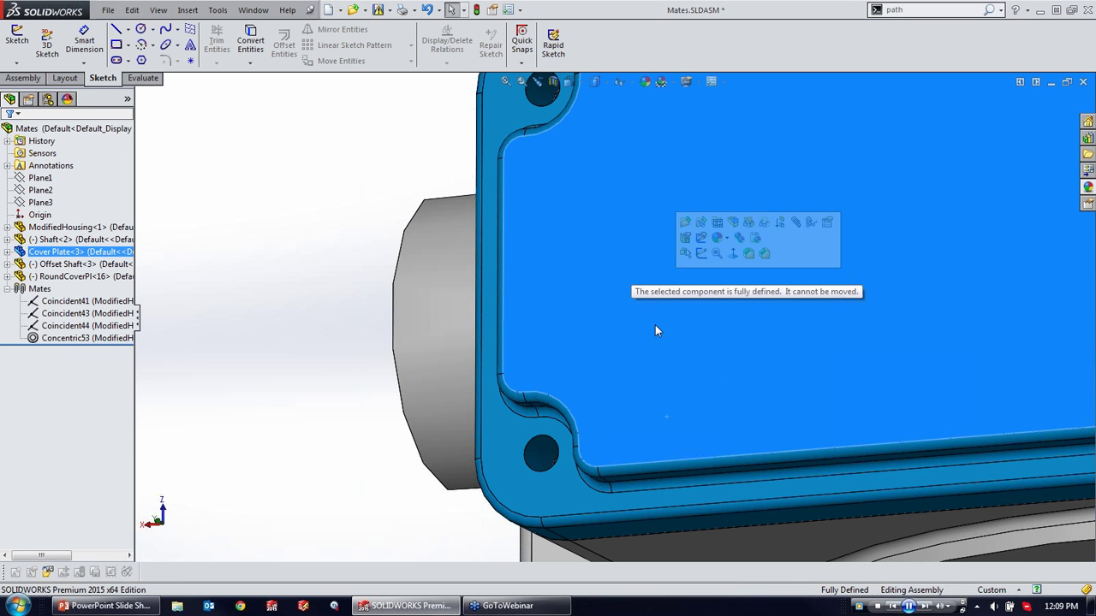
Step: Bring the offset shaft in front of the housing, close to the side boss's bore
scroll(677, 321, up, 5)
scroll(737, 299, down, 2)
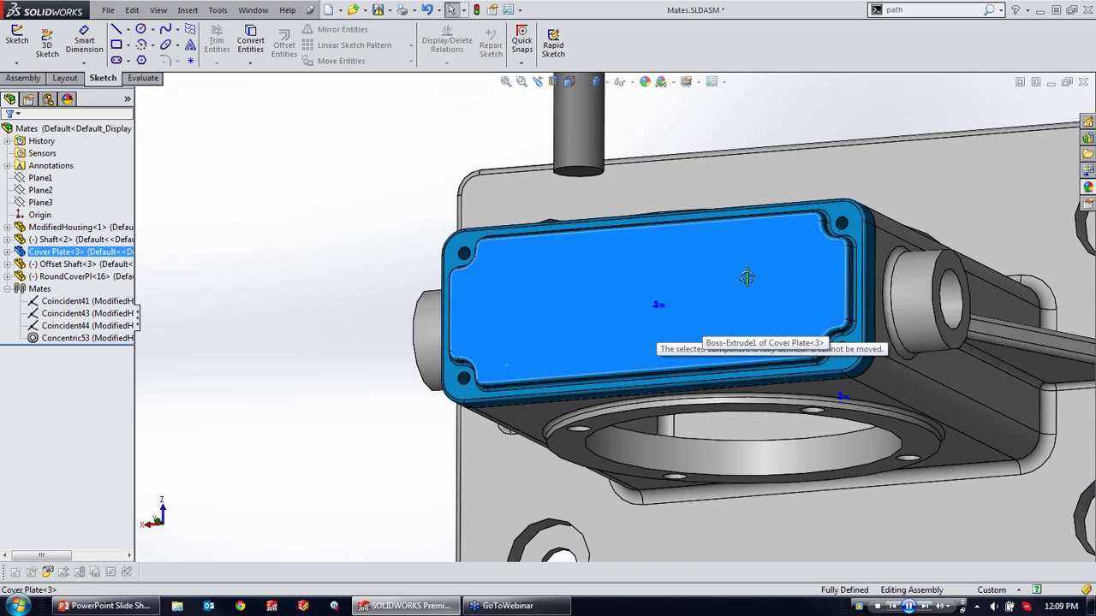
middle_drag(743, 285, 693, 281)
scroll(692, 278, up, 3)
scroll(676, 291, up, 4)
scroll(642, 377, down, 3)
drag(703, 421, 657, 279)
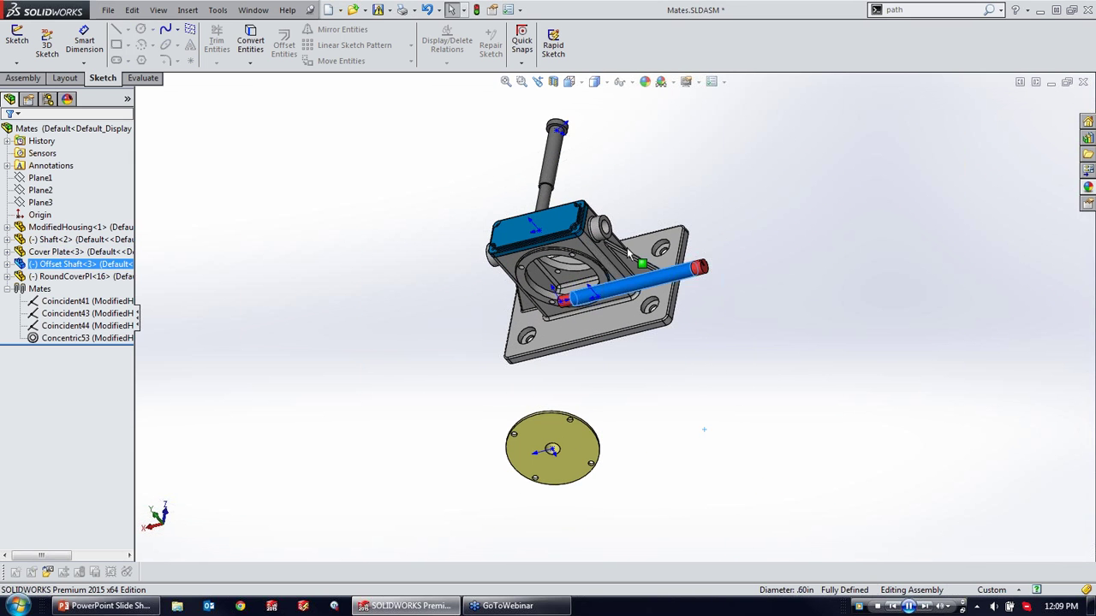
scroll(629, 257, down, 4)
drag(622, 319, 560, 282)
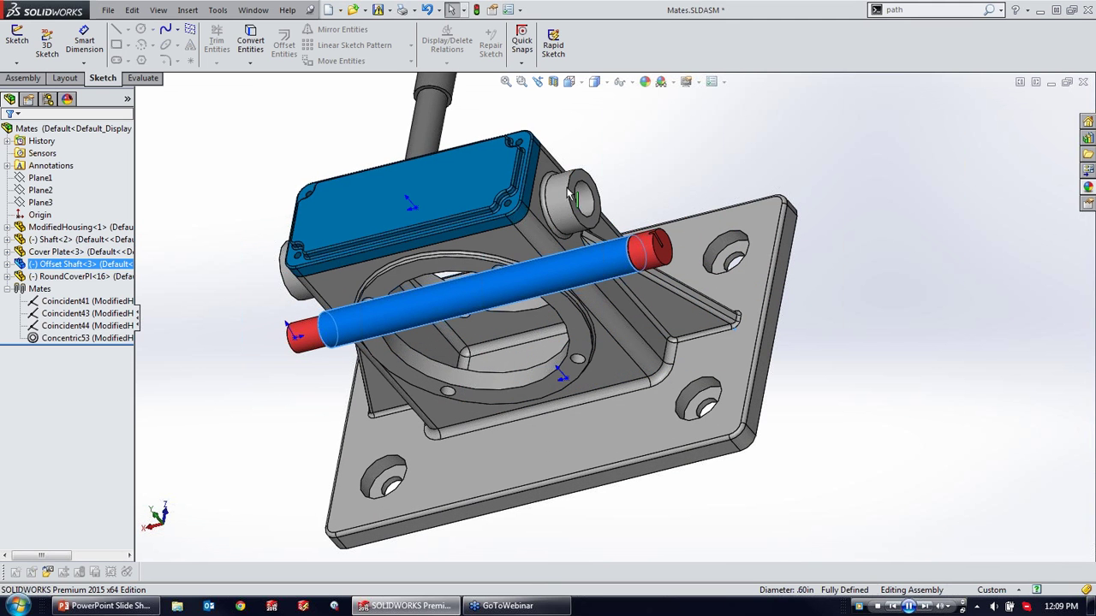
Step: Add a concentric mate between the offset shaft's cylindrical face and the bore of the housing's side boss using the Mate command
click(871, 318)
scroll(581, 274, down, 3)
click(580, 274)
click(1003, 441)
right_drag(1006, 442, 996, 315)
click(578, 263)
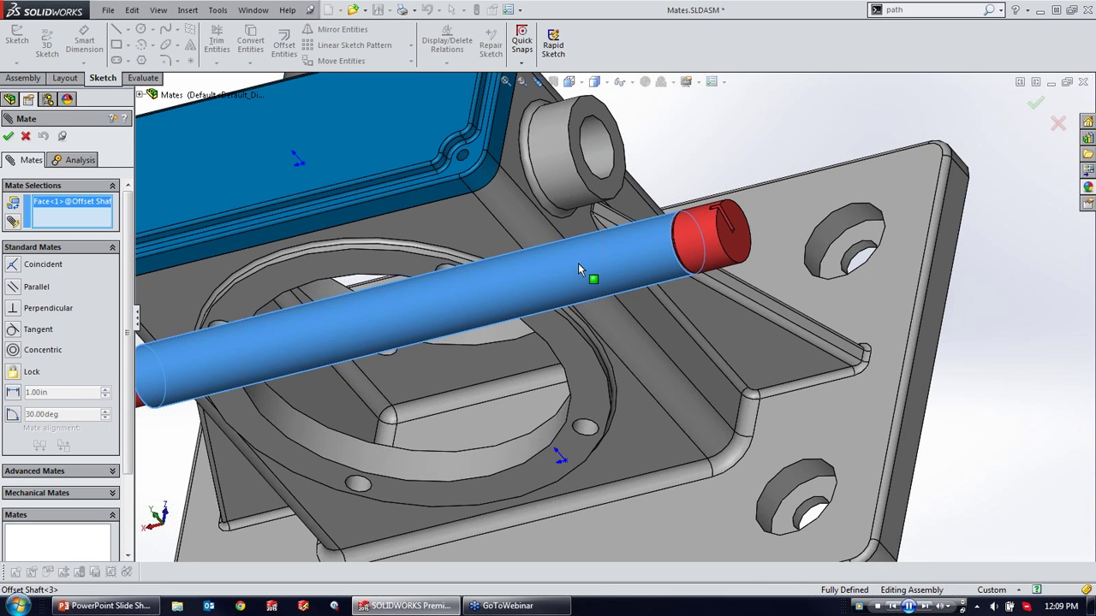
click(606, 153)
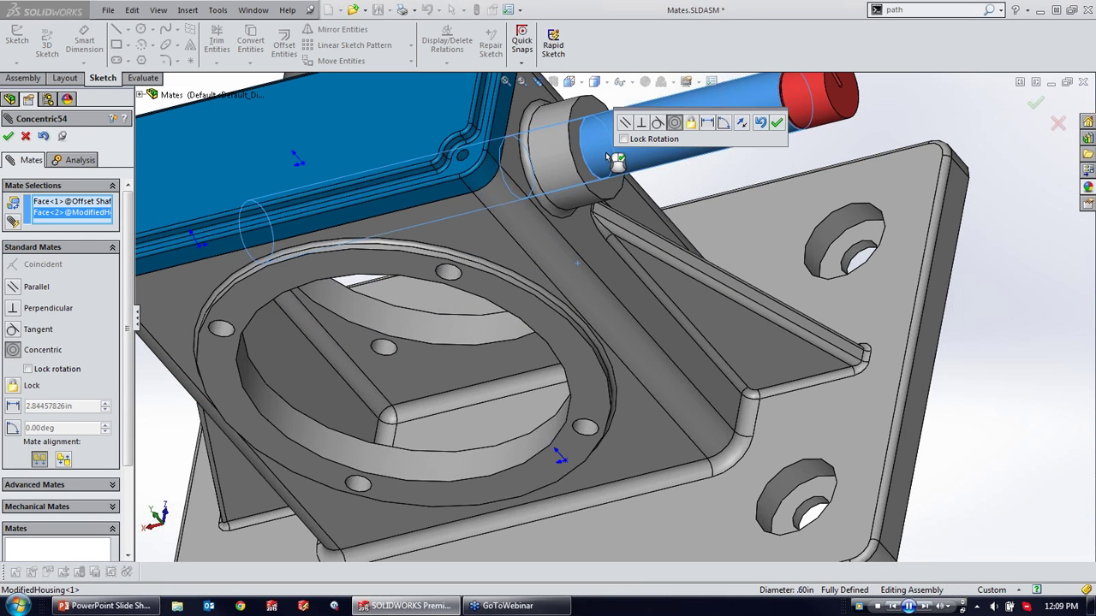
click(776, 125)
Step: Mate the offset shaft's circular groove edge coincident with the end face of the housing's side boss, and finish the Mate command
scroll(762, 133, down, 5)
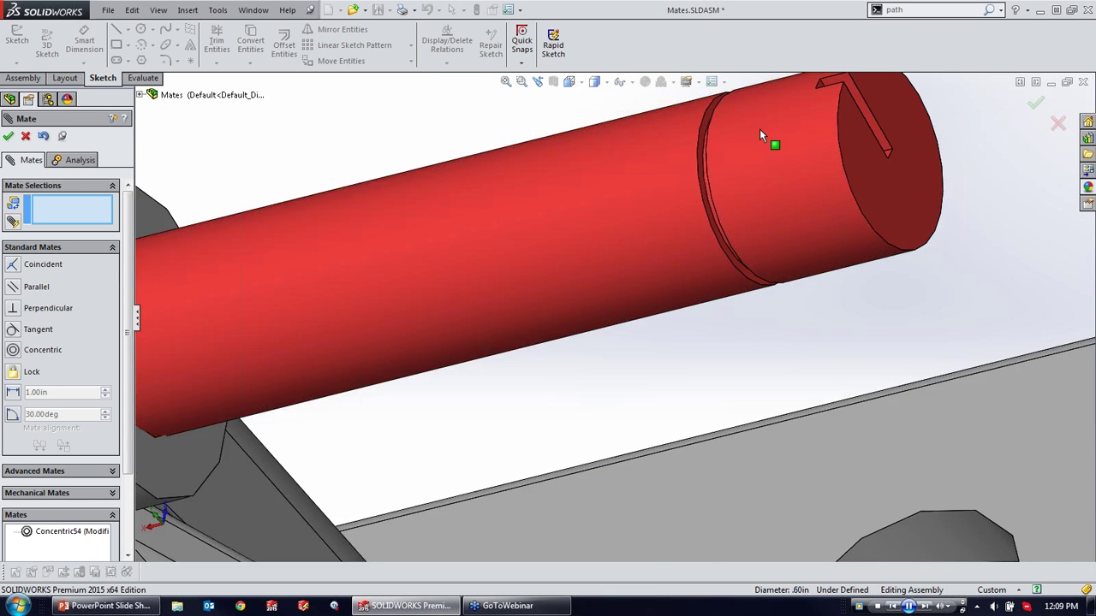
click(708, 167)
scroll(496, 272, up, 5)
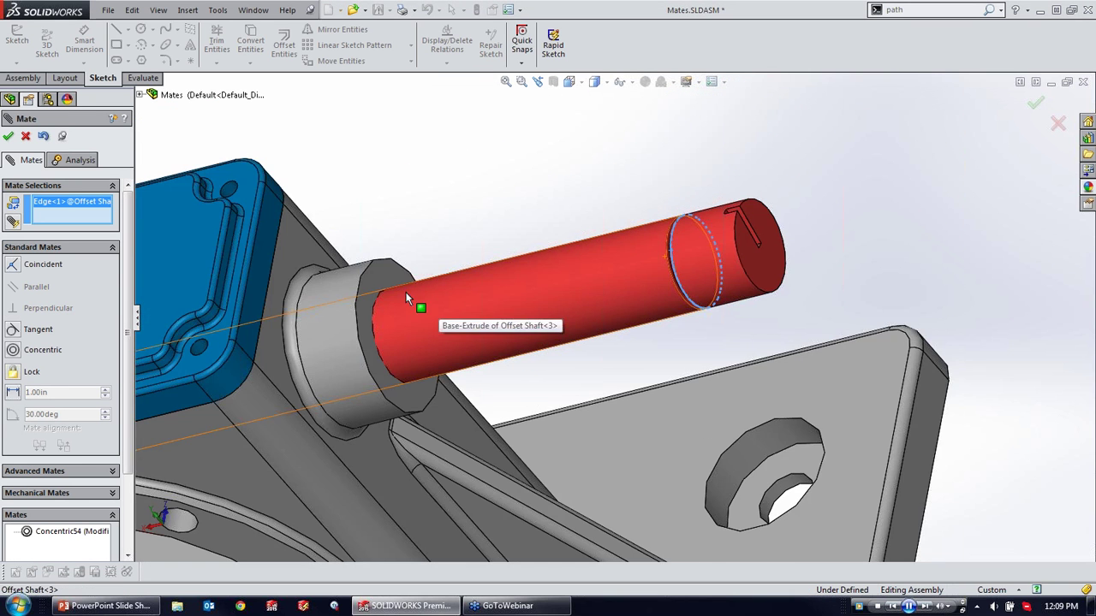
click(361, 309)
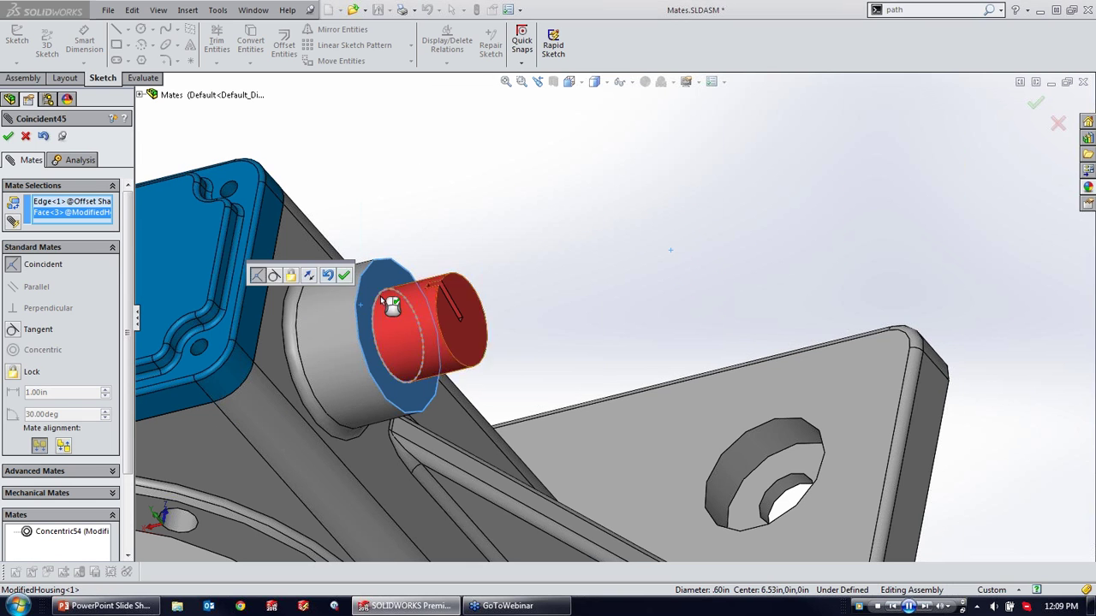
click(345, 275)
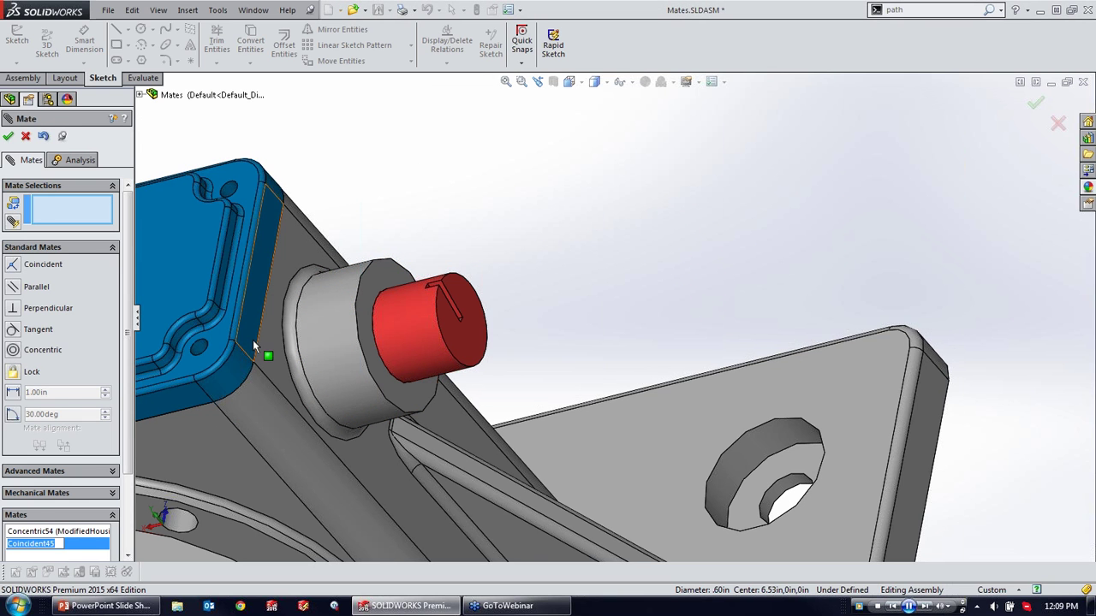
right_drag(592, 253, 590, 210)
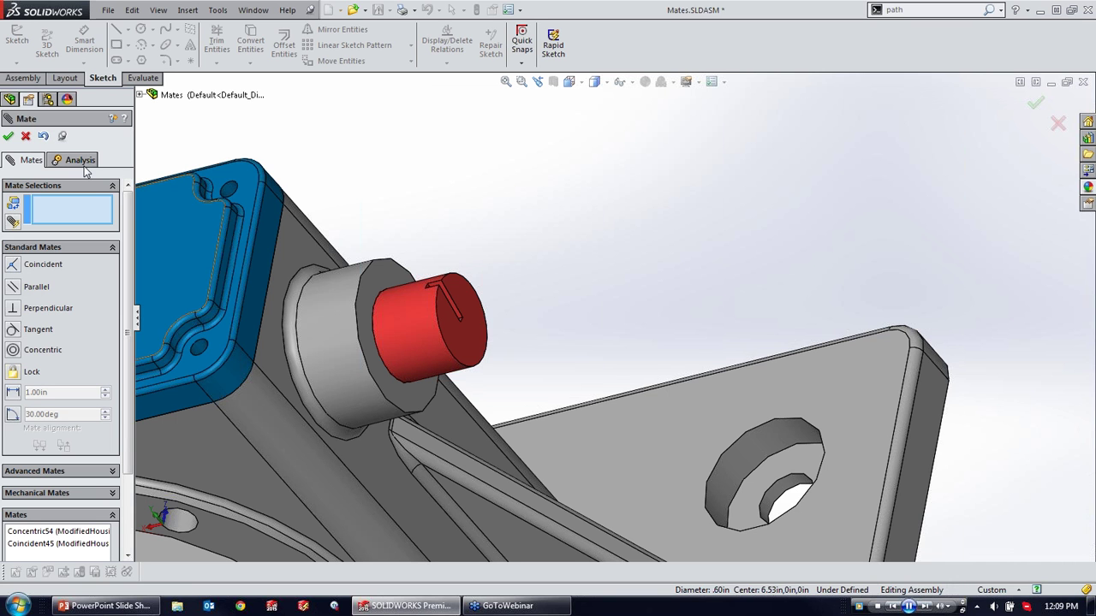
key(Escape)
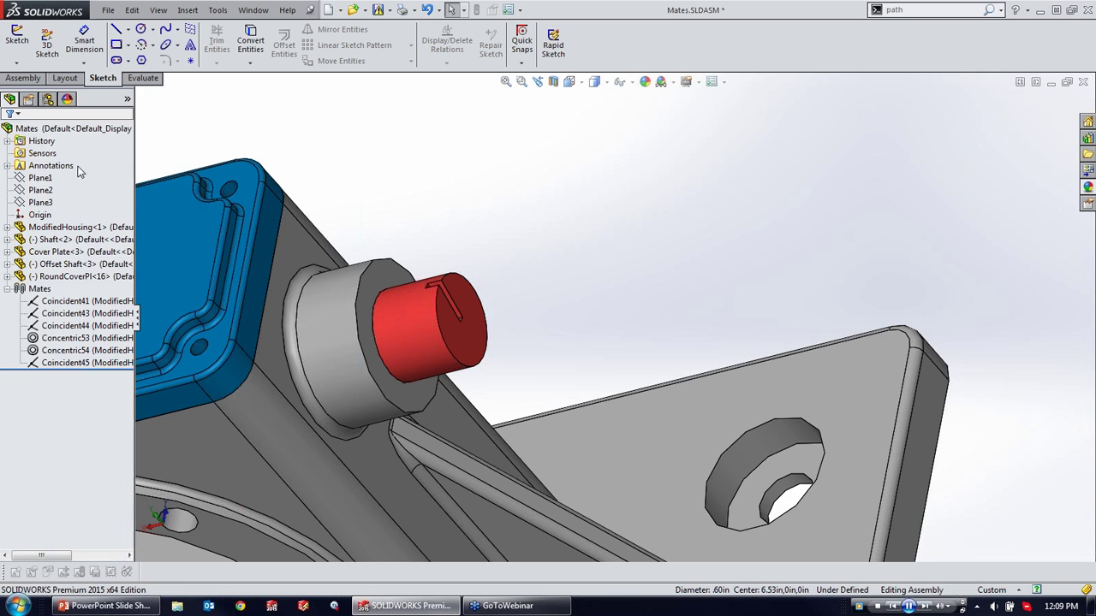
Step: Delete the offset shaft's concentric and coincident mates with the housing
click(77, 350)
ctrl+click(95, 363)
right_click(92, 366)
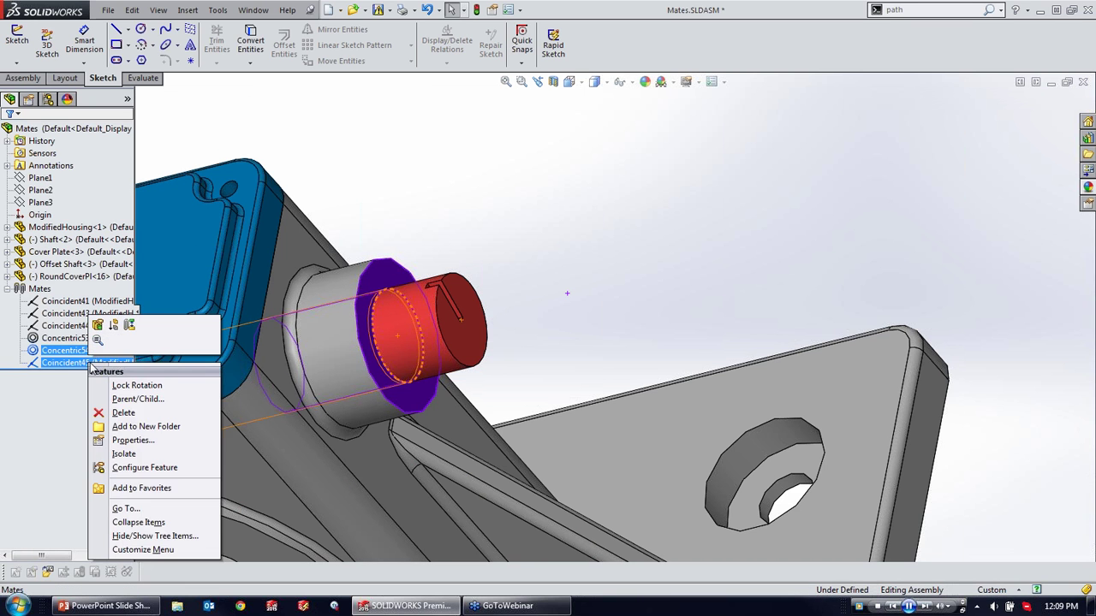
click(125, 413)
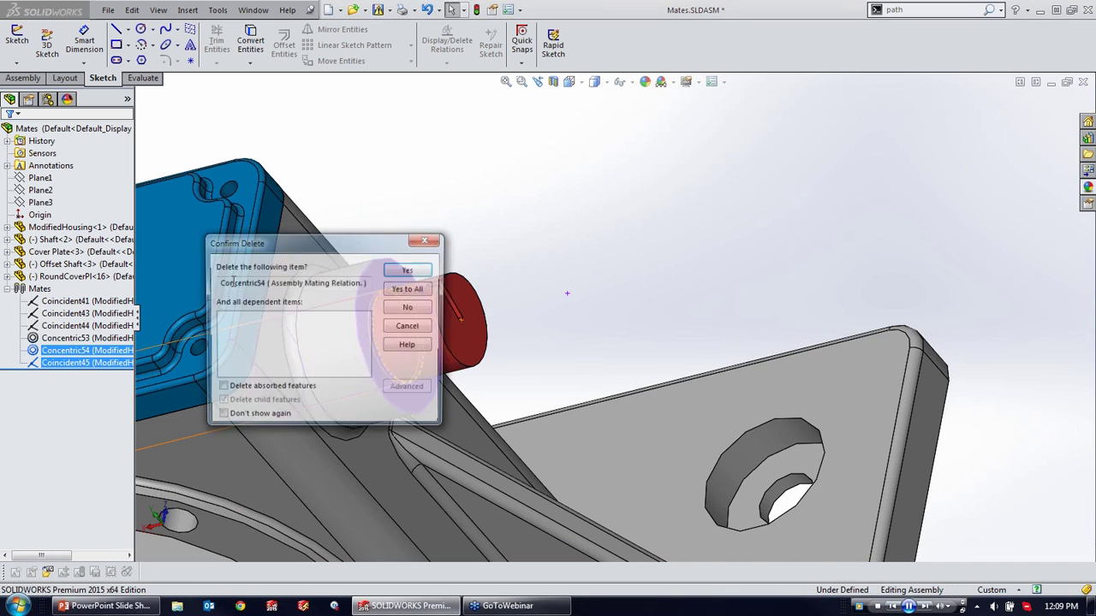
click(416, 288)
Step: Pull the offset shaft out of the bore and tilt it free above the housing
drag(411, 313, 851, 164)
scroll(701, 217, up, 2)
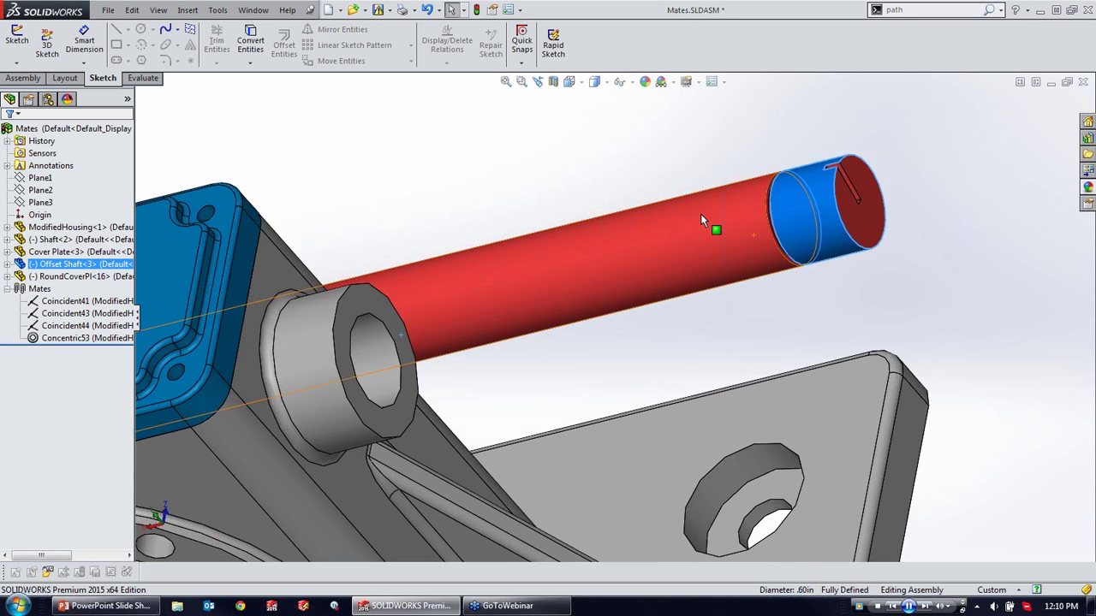
click(674, 199)
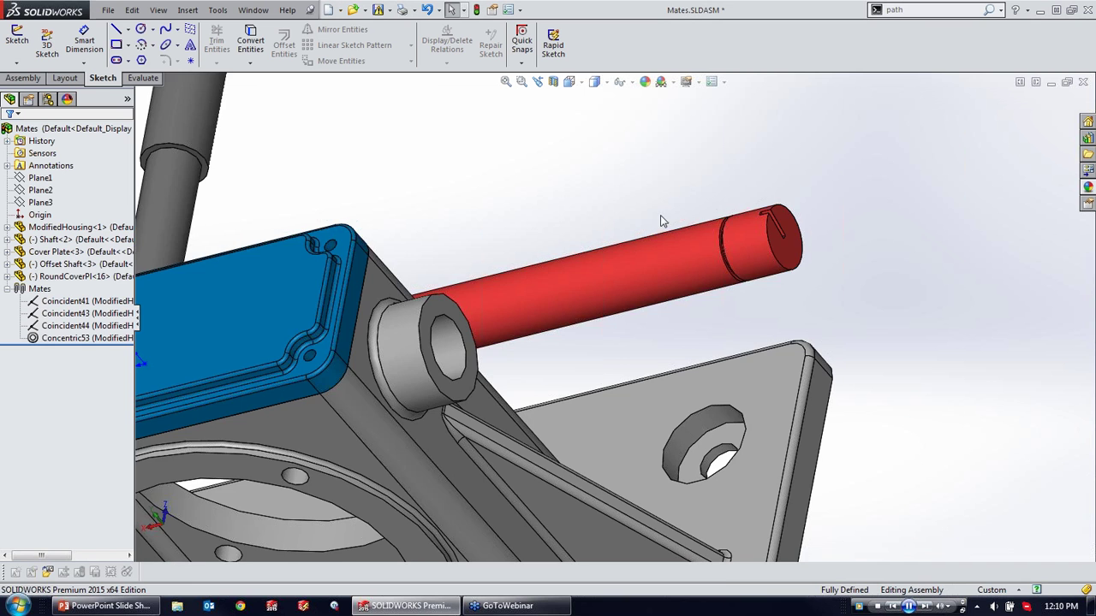
scroll(660, 221, up, 2)
drag(626, 302, 746, 232)
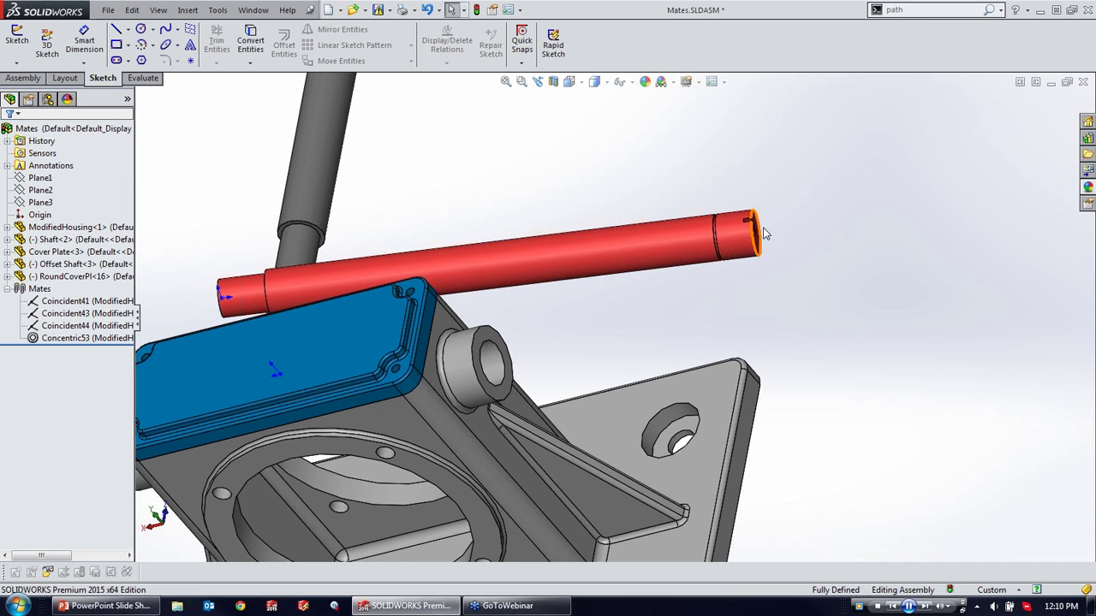
Step: SmartMate the offset shaft's circular groove edge to the side boss's bore edge, flipping alignment so the shaft sits inside the housing
click(718, 247)
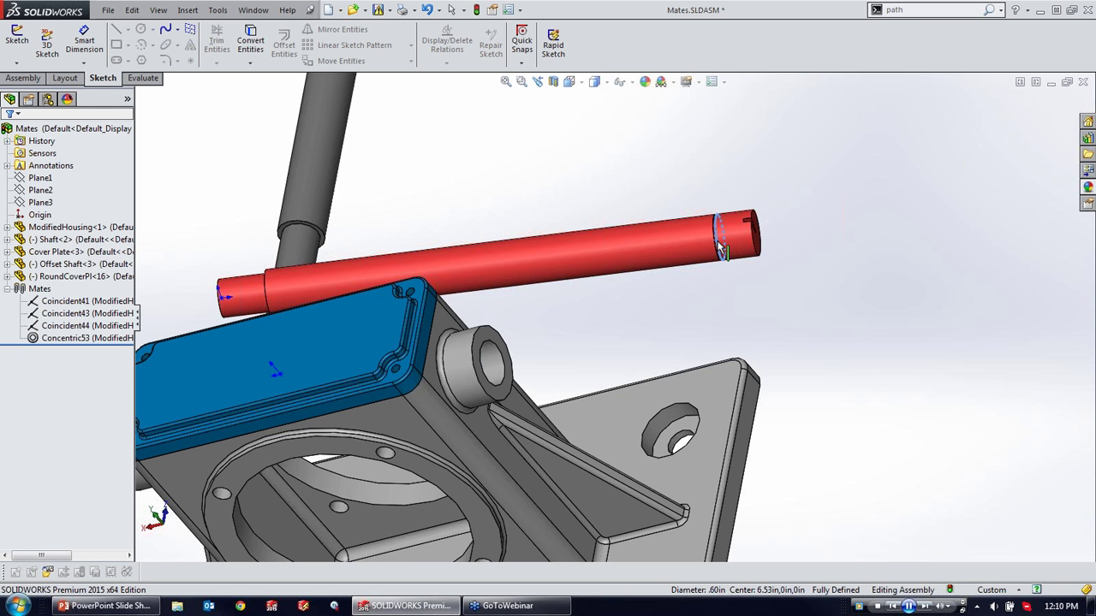
alt+drag(721, 250, 500, 376)
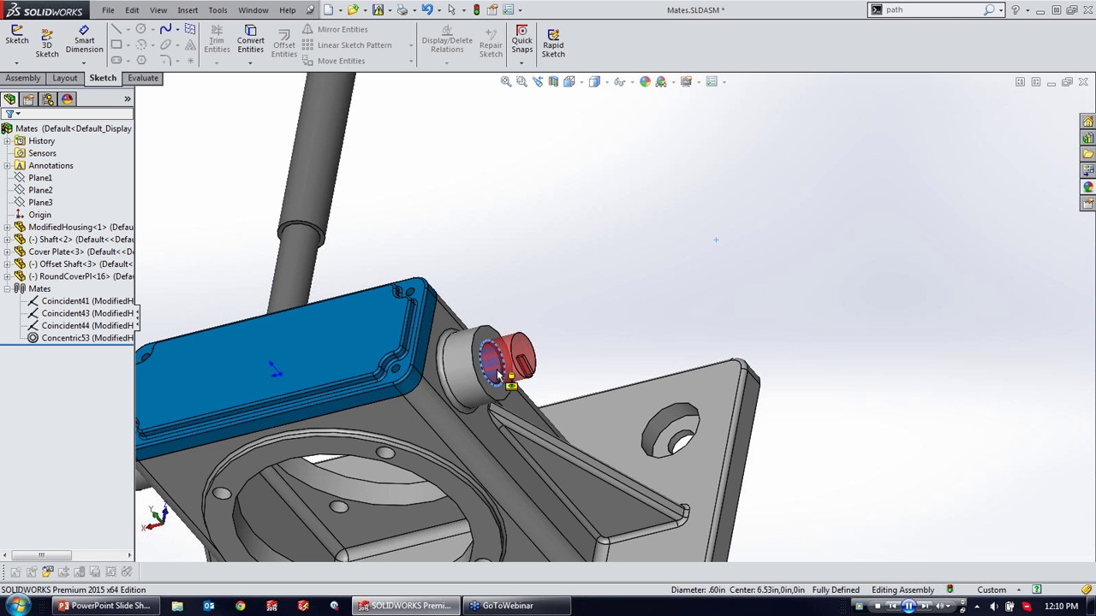
alt+drag(499, 375, 496, 374)
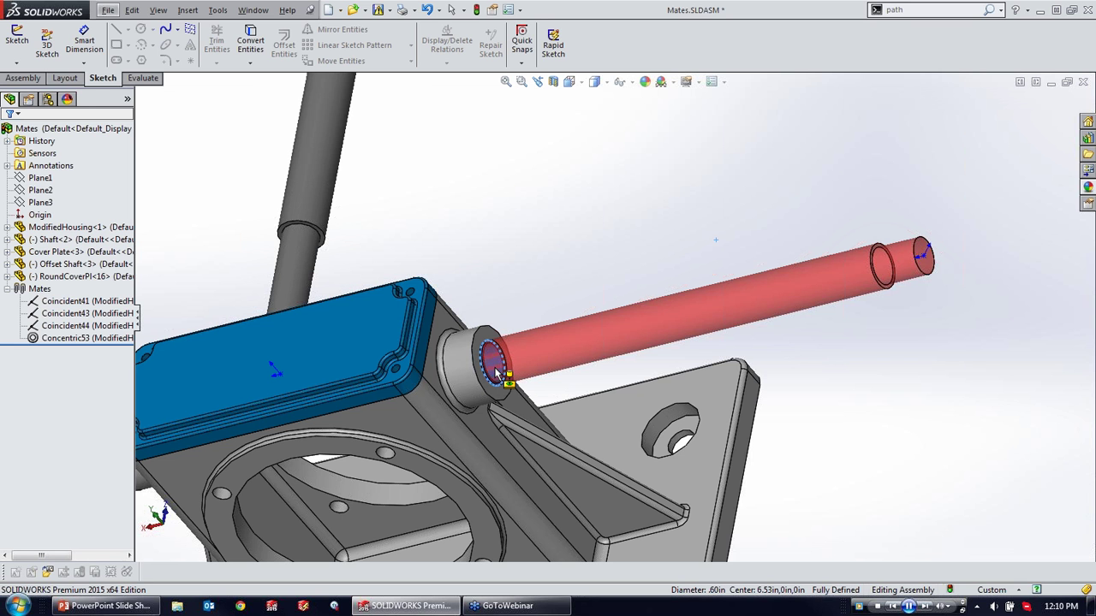
key(Tab)
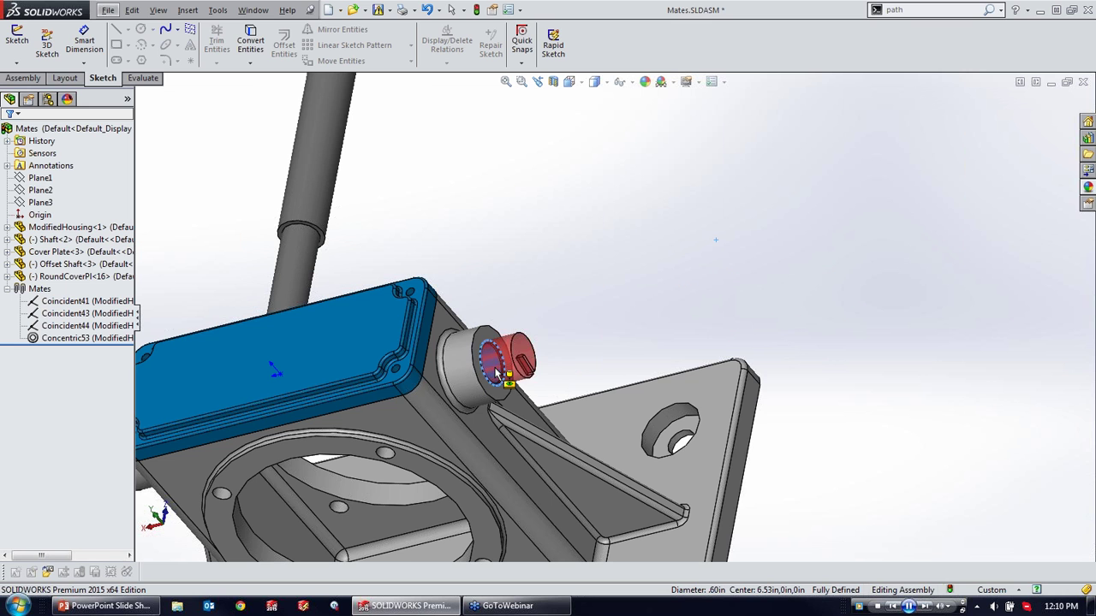
key(Tab)
key(Tab)
alt+drag(496, 370, 497, 372)
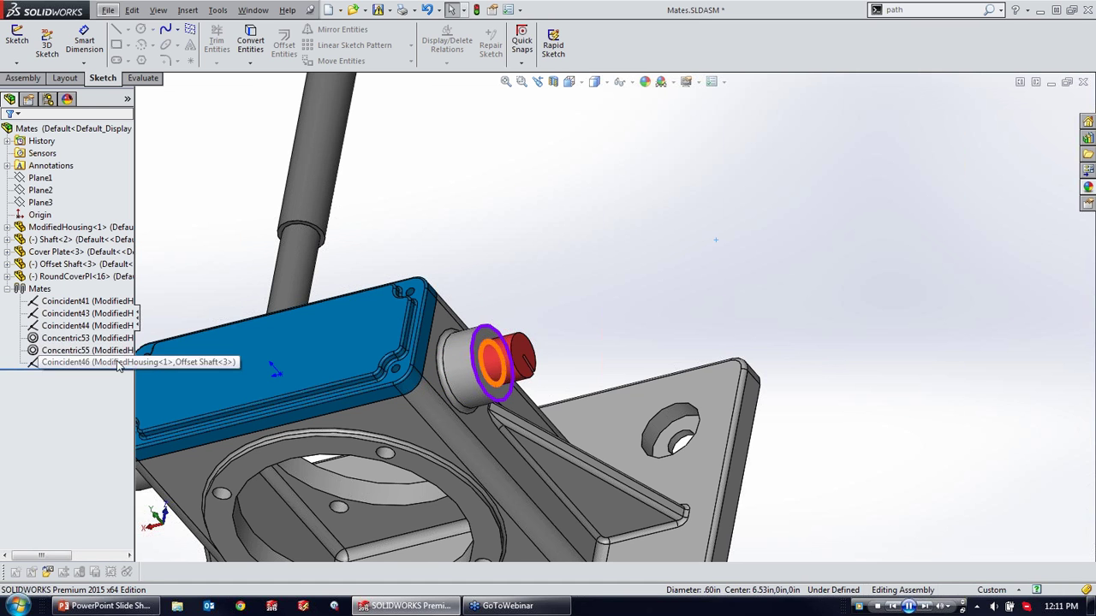
Step: Examine how the offset shaft sits in the bore of the housing's side boss
scroll(487, 365, down, 4)
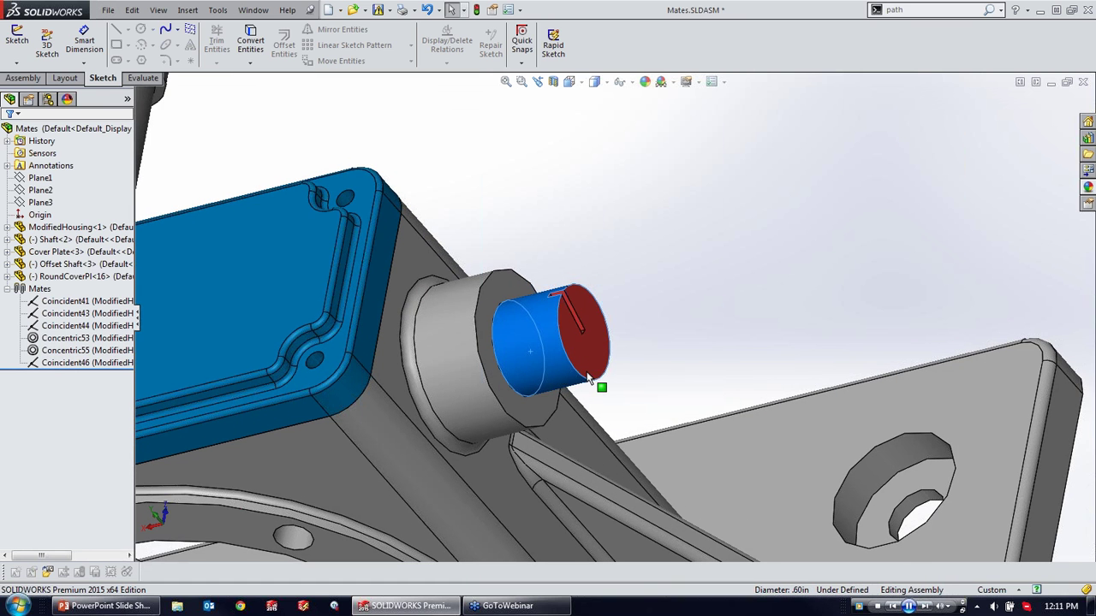
click(580, 375)
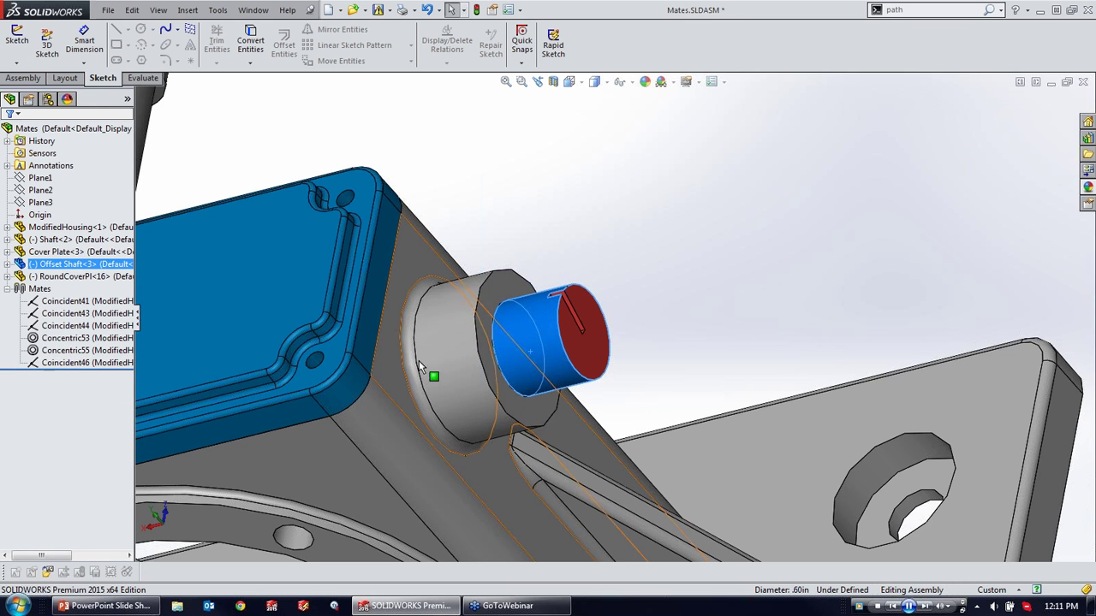
click(789, 369)
scroll(548, 312, up, 6)
scroll(568, 356, down, 3)
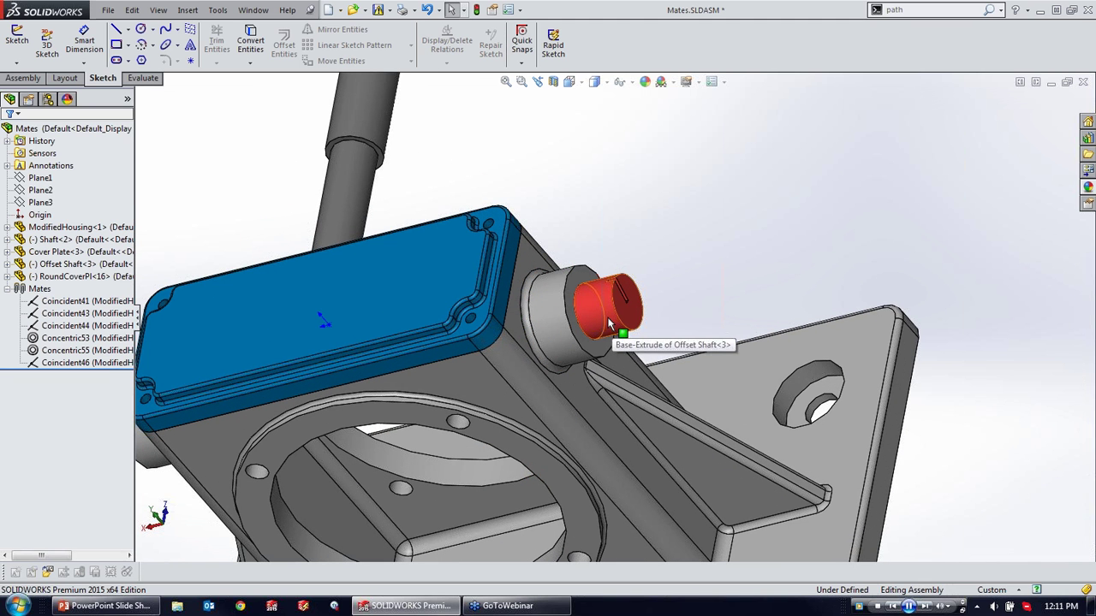
scroll(594, 309, down, 2)
middle_drag(594, 309, 641, 196)
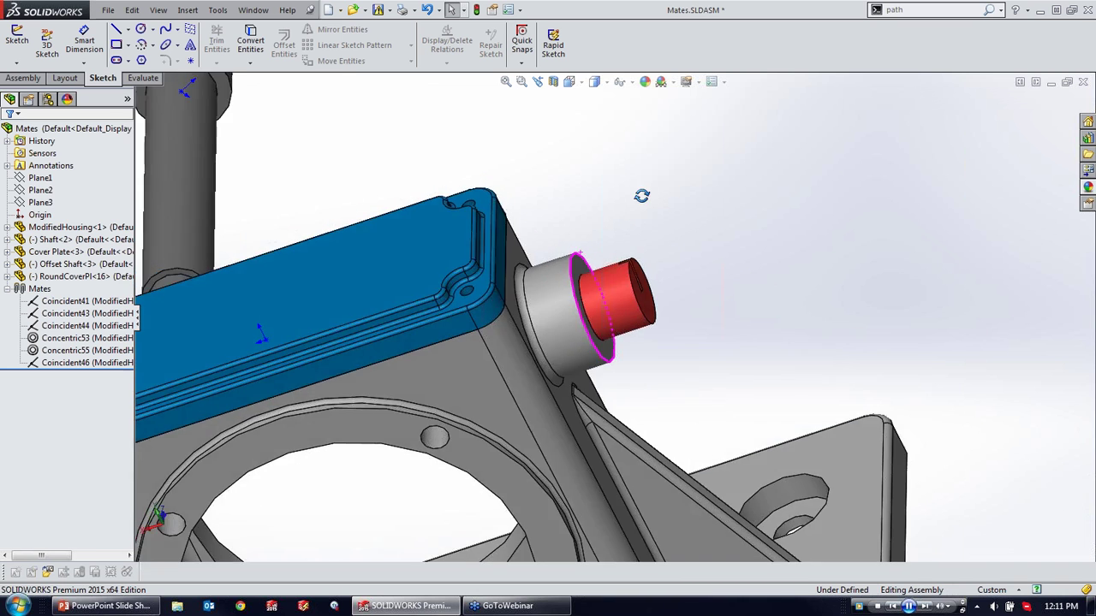
Step: Move the yellow round cover beside the housing, next to its large circular opening, and clear the selection
scroll(599, 402, up, 8)
scroll(606, 437, down, 4)
drag(607, 389, 548, 203)
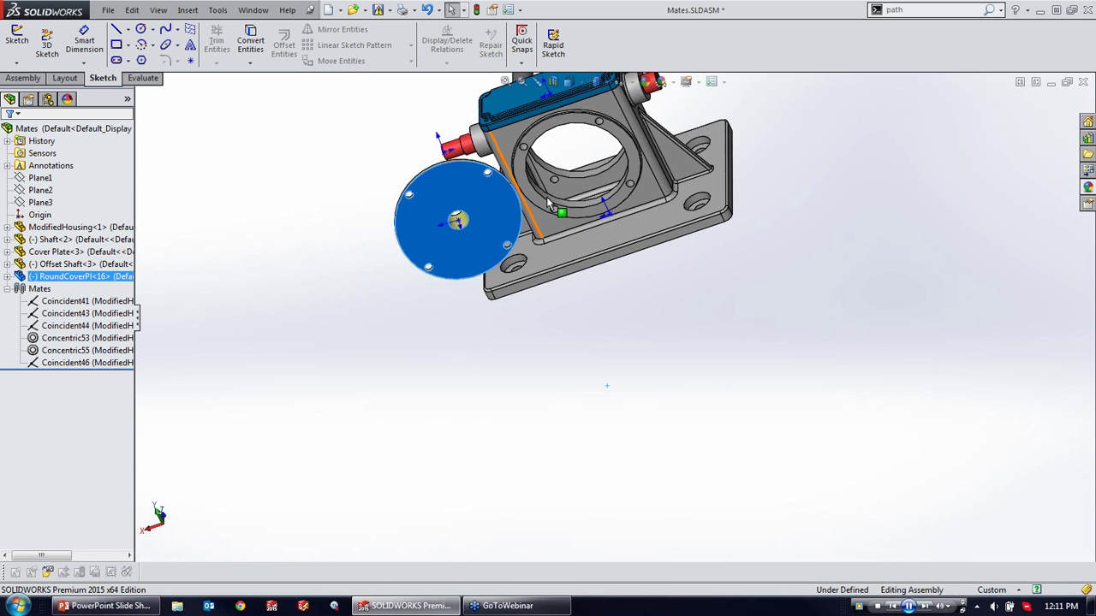
scroll(548, 203, down, 2)
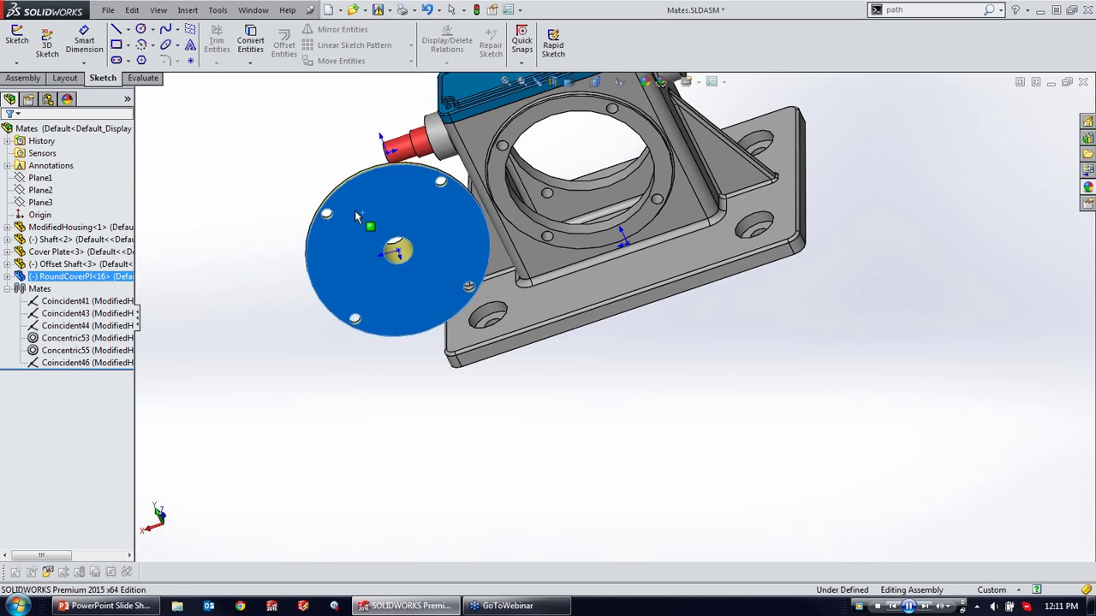
middle_drag(544, 188, 371, 196)
click(238, 126)
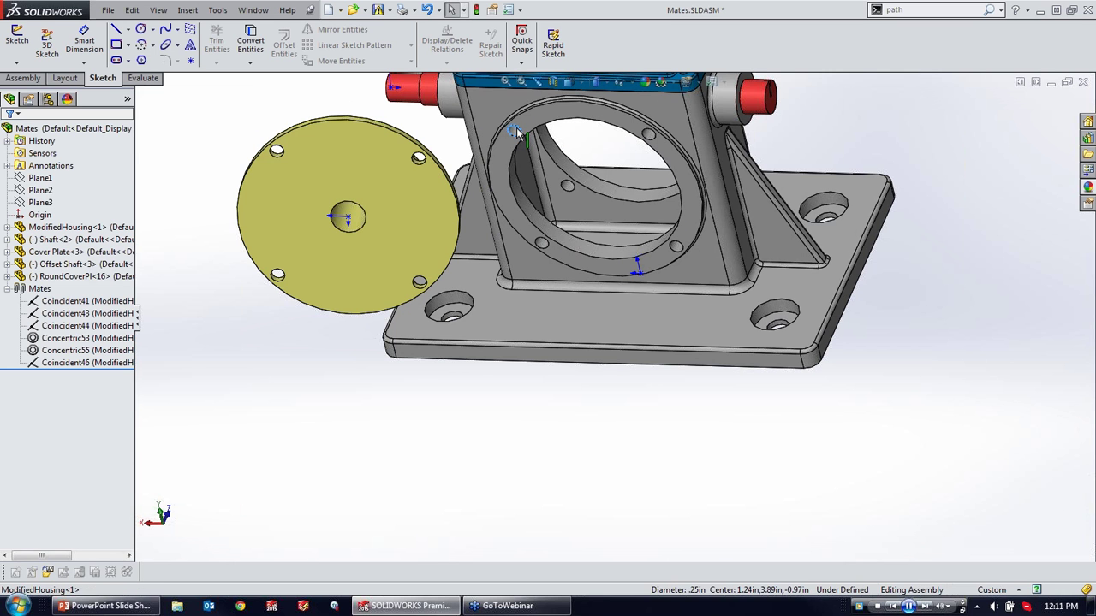
Step: Examine the round cover's features and highlight the circular pattern that makes its bolt holes
click(68, 277)
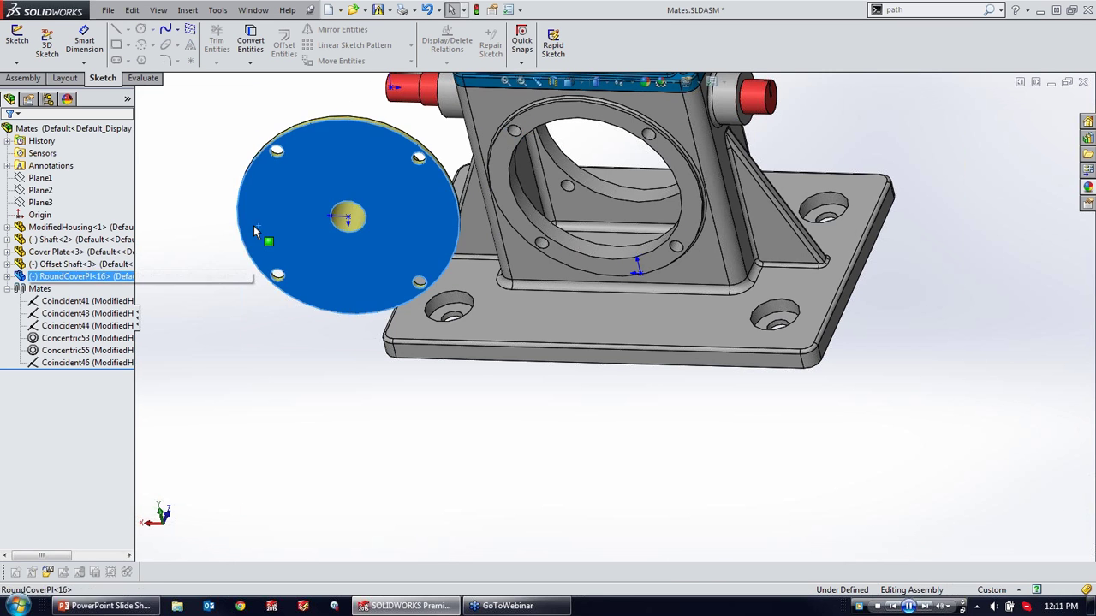
click(8, 276)
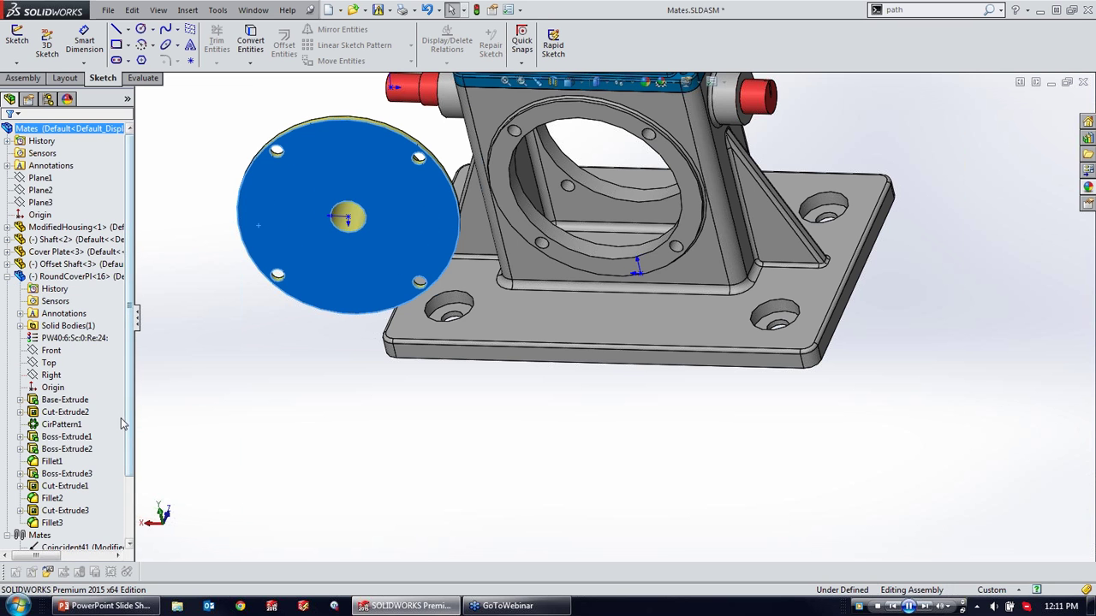
click(77, 449)
click(53, 426)
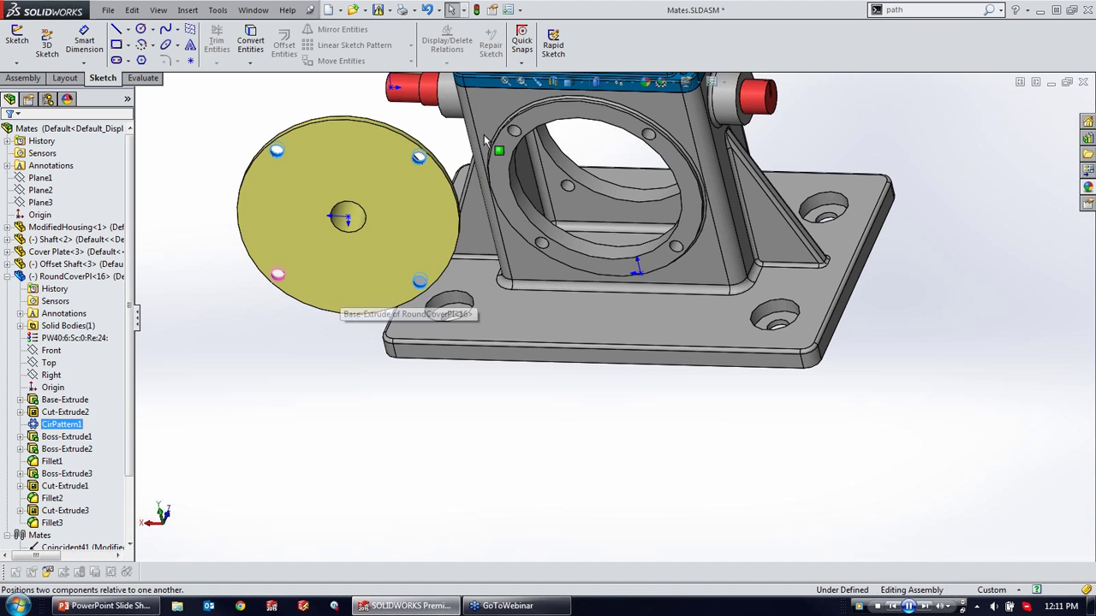
click(7, 278)
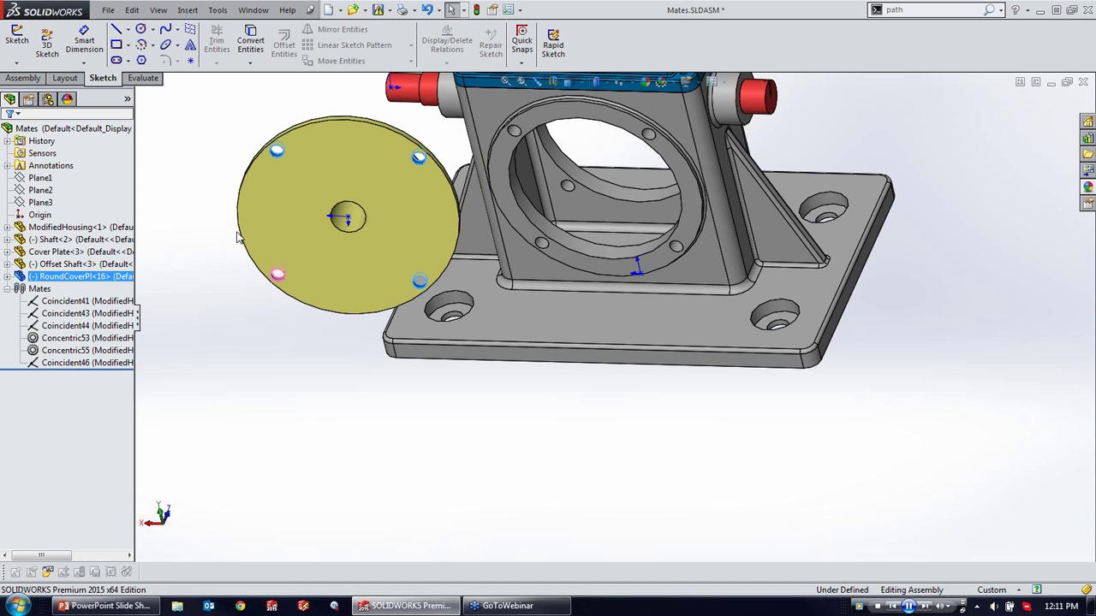
Step: SmartMate the round cover's outer circular edge to the circular edge of the housing's large opening, matching the bolt-hole patterns
click(379, 130)
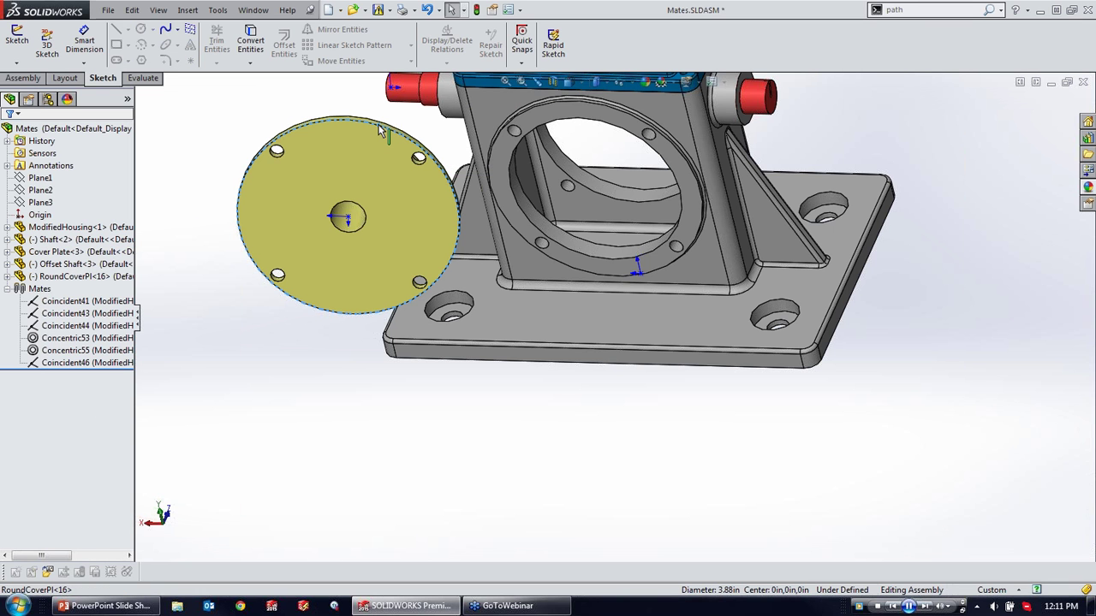
alt+drag(379, 131, 533, 118)
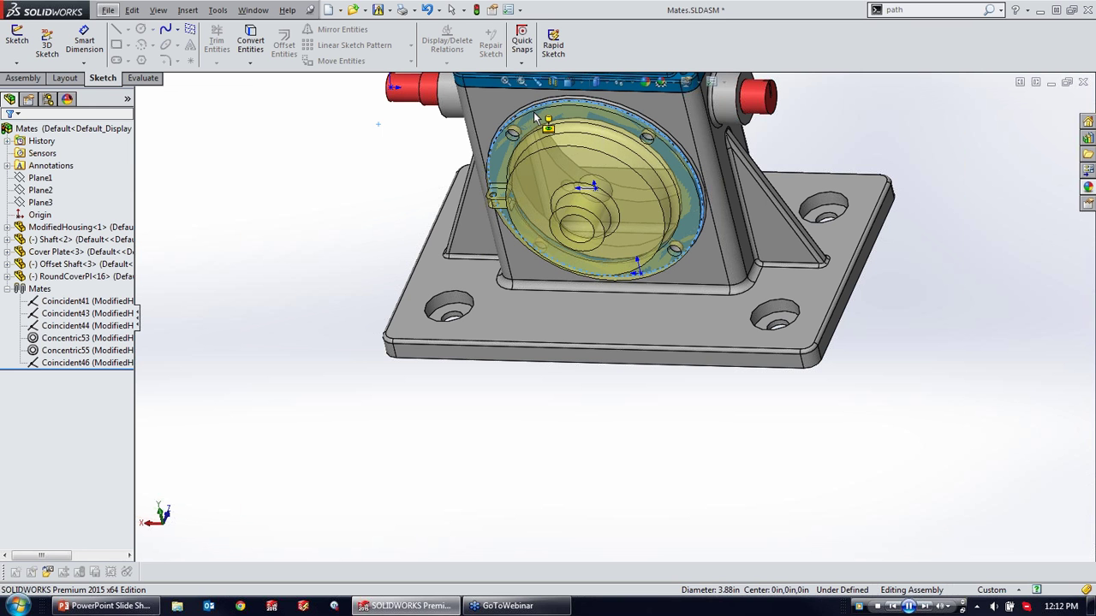
drag(534, 112, 534, 111)
scroll(556, 137, down, 2)
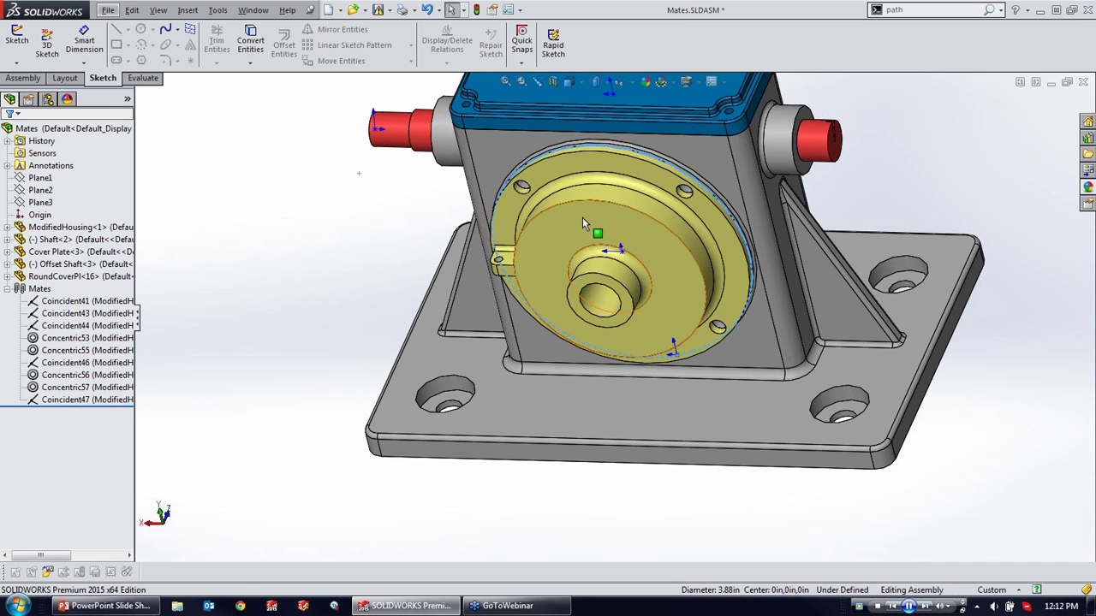
Step: Check the alignment of the round cover's four bolt holes with the holes in the housing
middle_drag(581, 216, 623, 165)
key(ctrl+8)
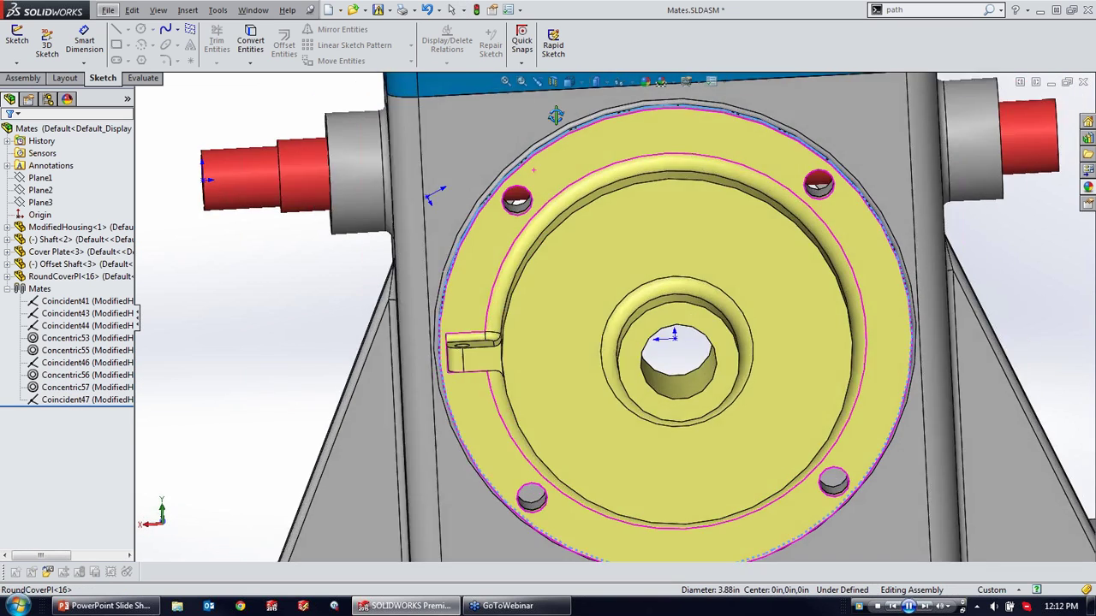
drag(580, 156, 629, 190)
scroll(565, 241, up, 5)
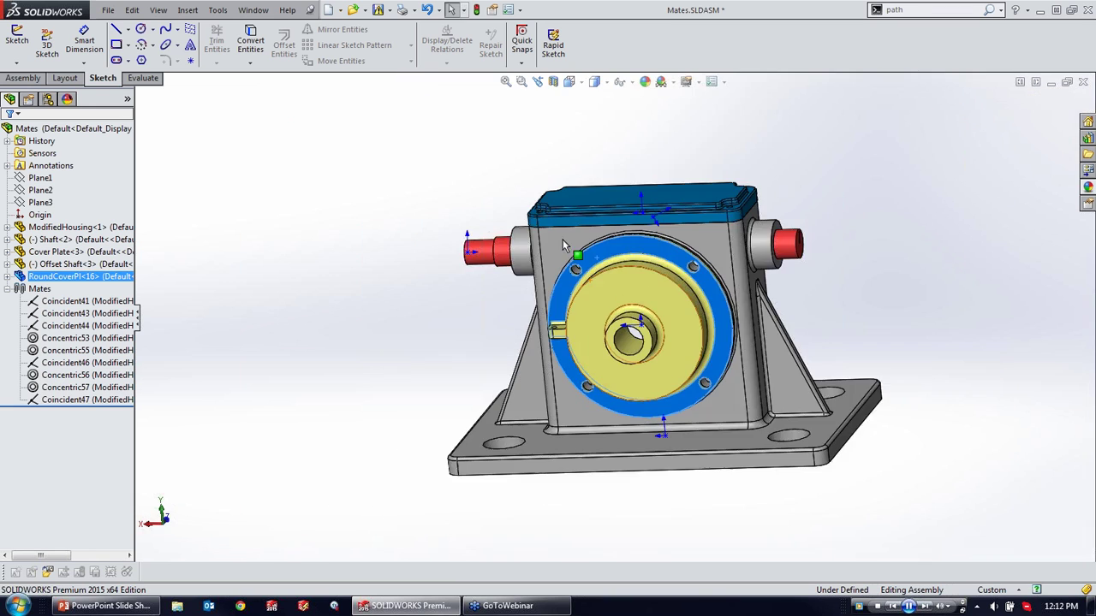
key(ctrl+8)
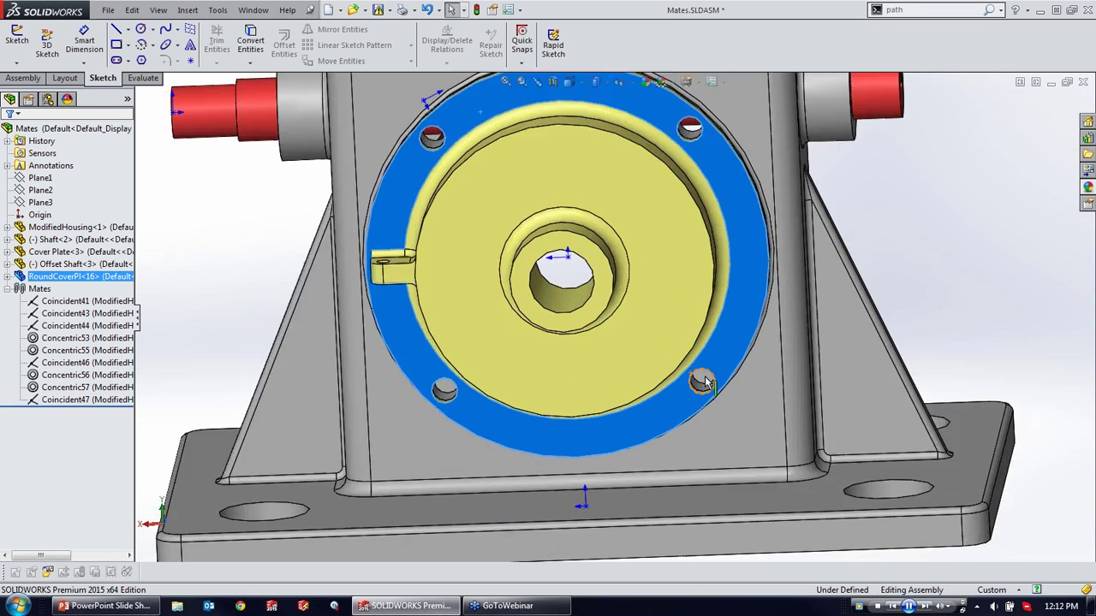
scroll(705, 378, down, 2)
middle_drag(710, 329, 713, 298)
scroll(713, 300, up, 2)
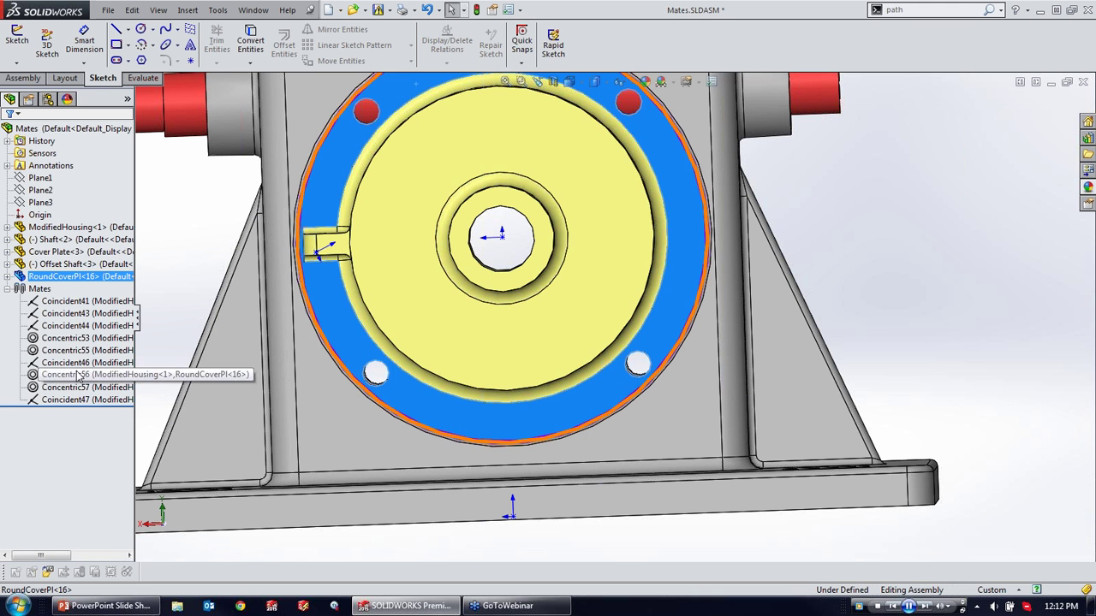
Step: Try to move the mated round cover to check whether it is fully constrained on the housing
drag(452, 276, 577, 299)
scroll(591, 235, up, 4)
scroll(603, 232, down, 3)
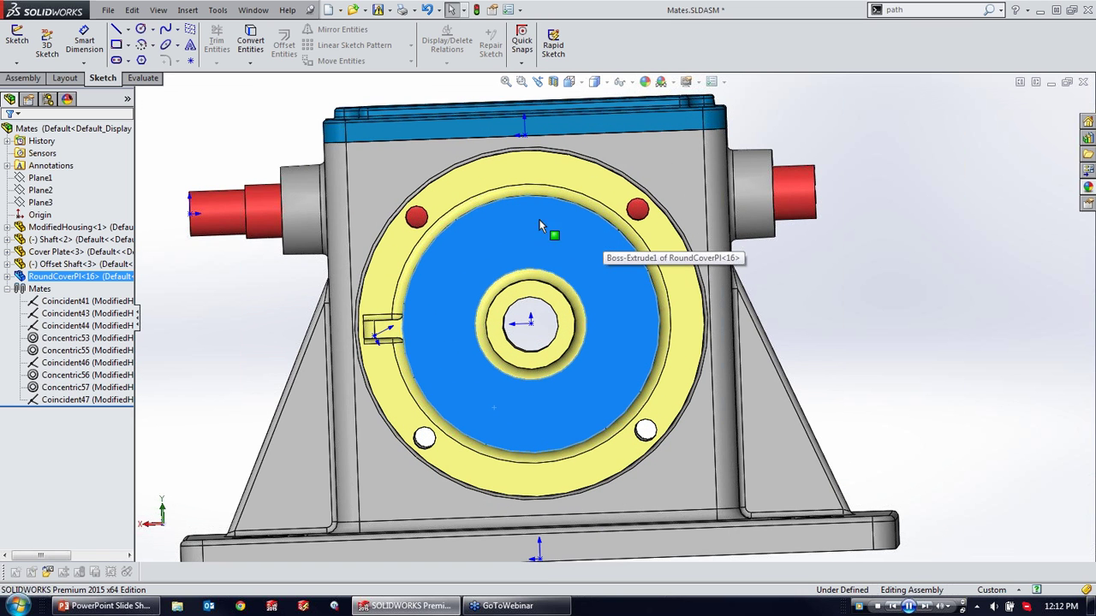
scroll(539, 231, down, 3)
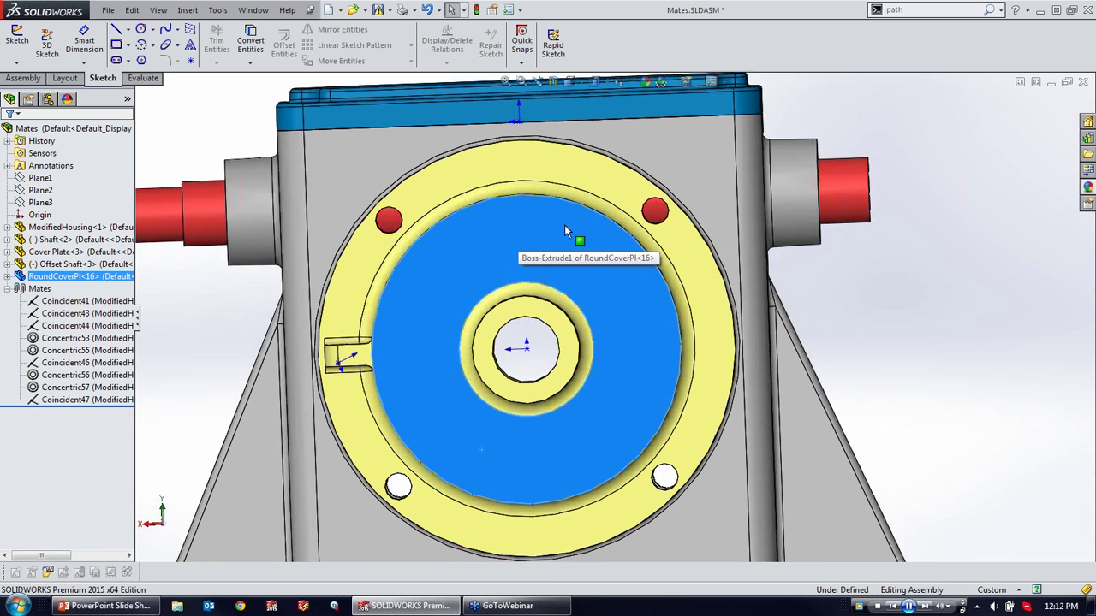
scroll(515, 235, up, 5)
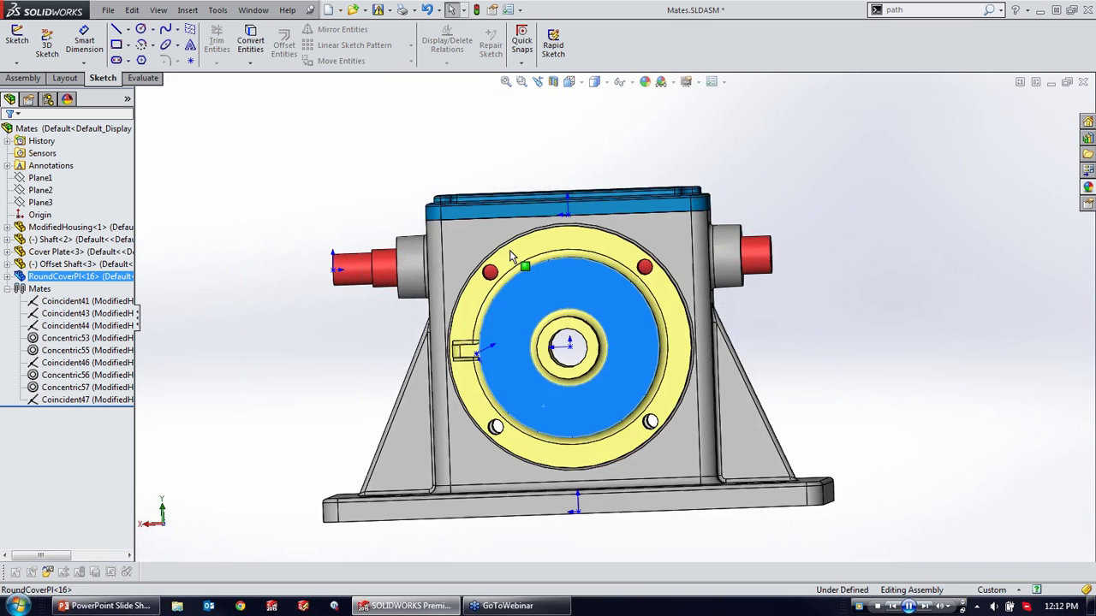
scroll(598, 296, down, 4)
middle_drag(550, 302, 613, 345)
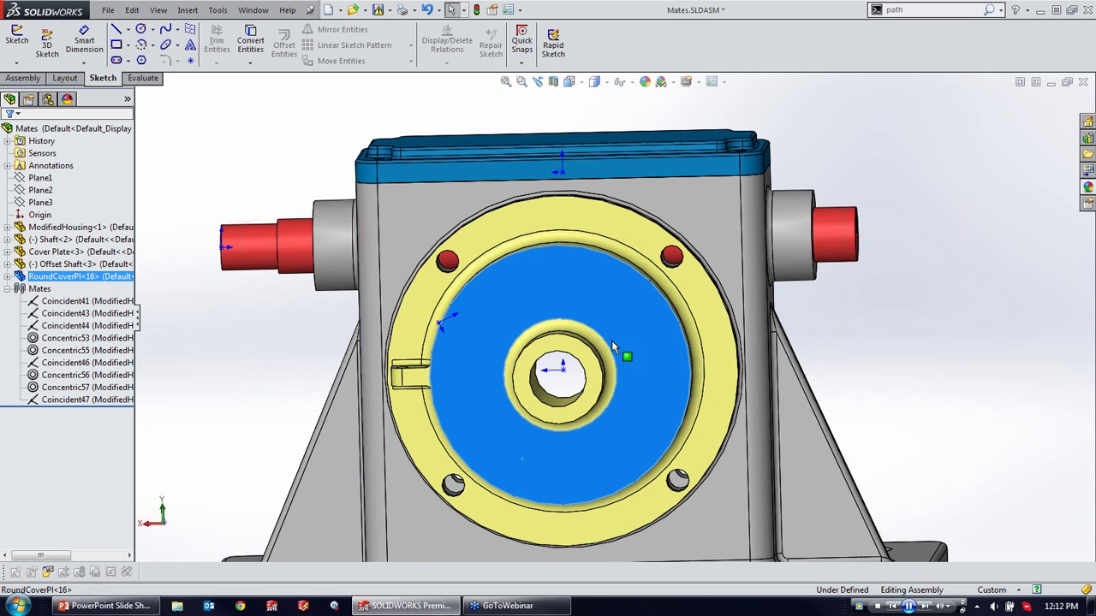
Step: Hide the origins in the graphics area and clear the selection, leaving no mate command active
click(625, 82)
click(635, 132)
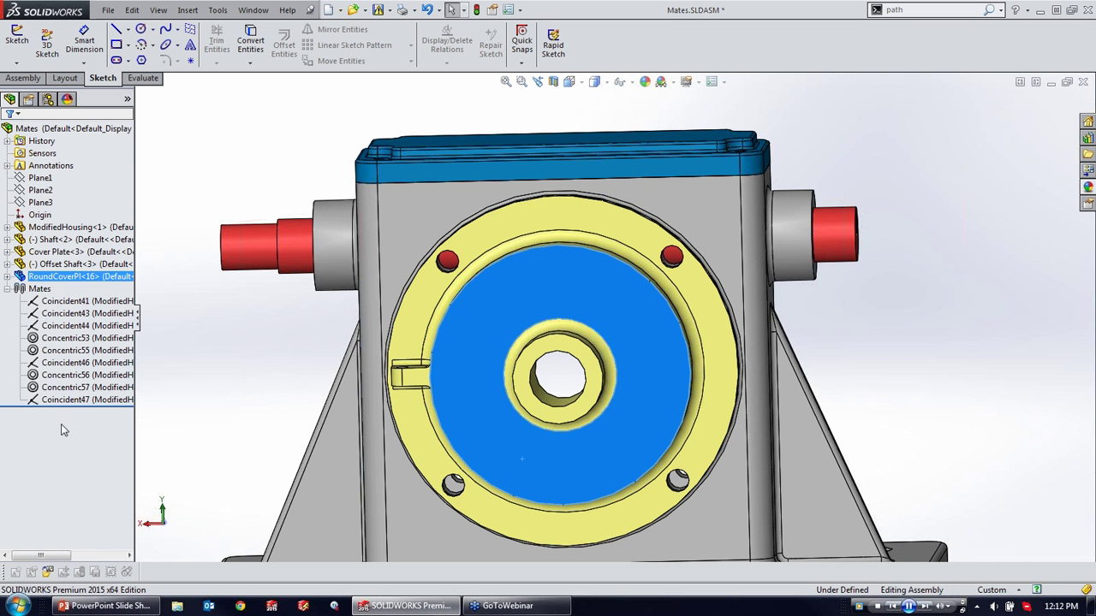
drag(397, 195, 357, 246)
click(246, 343)
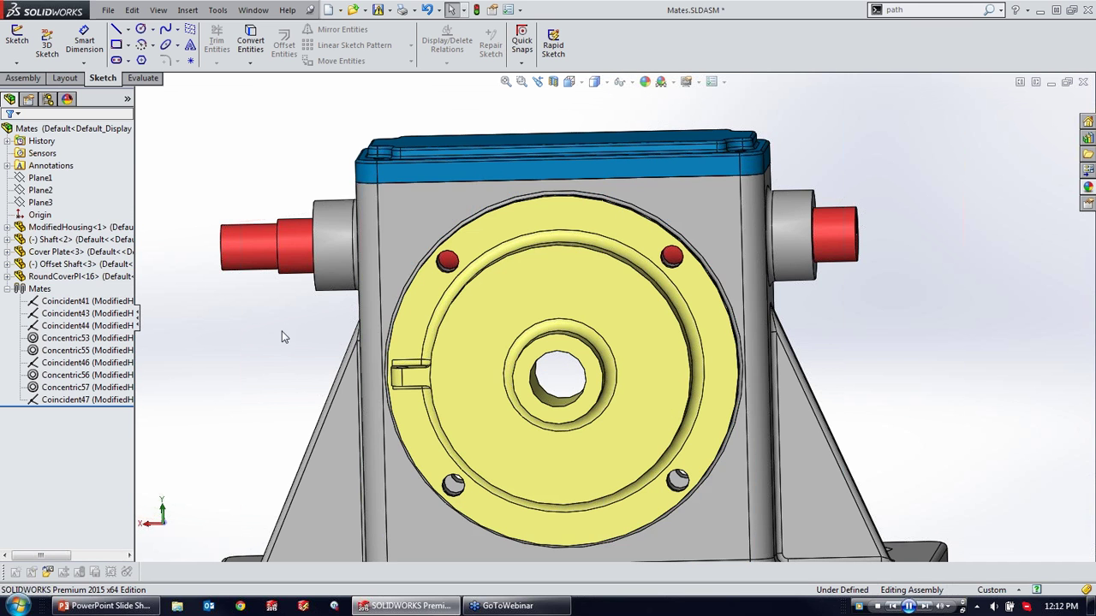
click(23, 78)
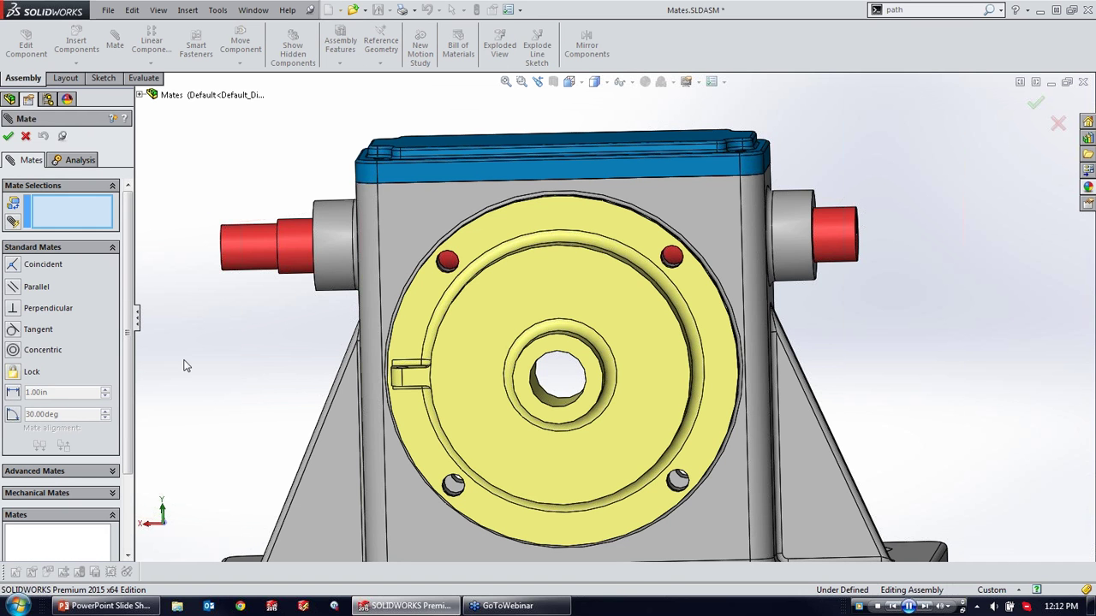
click(26, 136)
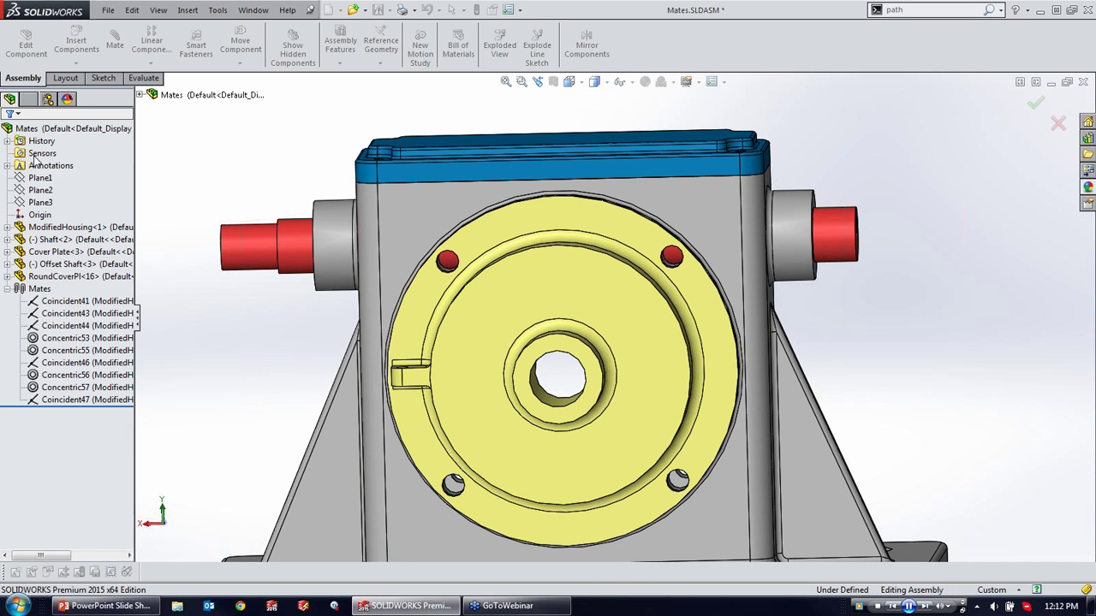
Step: Switch to PowerPoint, advance the slide show to the Copy with Mates slide, and return to the Mates assembly in SOLIDWORKS
click(111, 606)
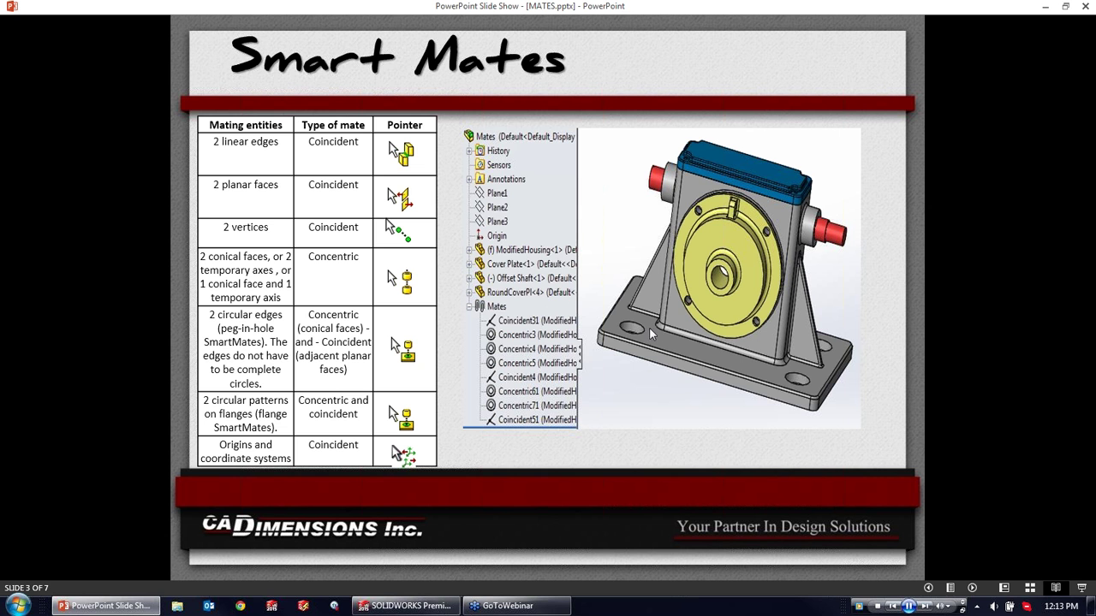
click(565, 300)
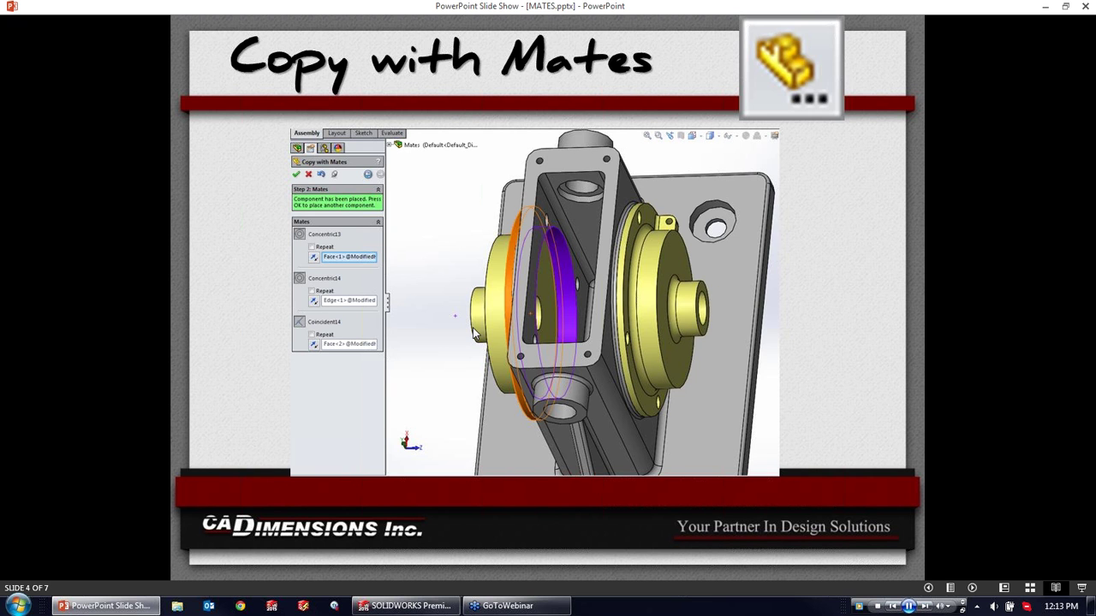
mouse_move(419, 613)
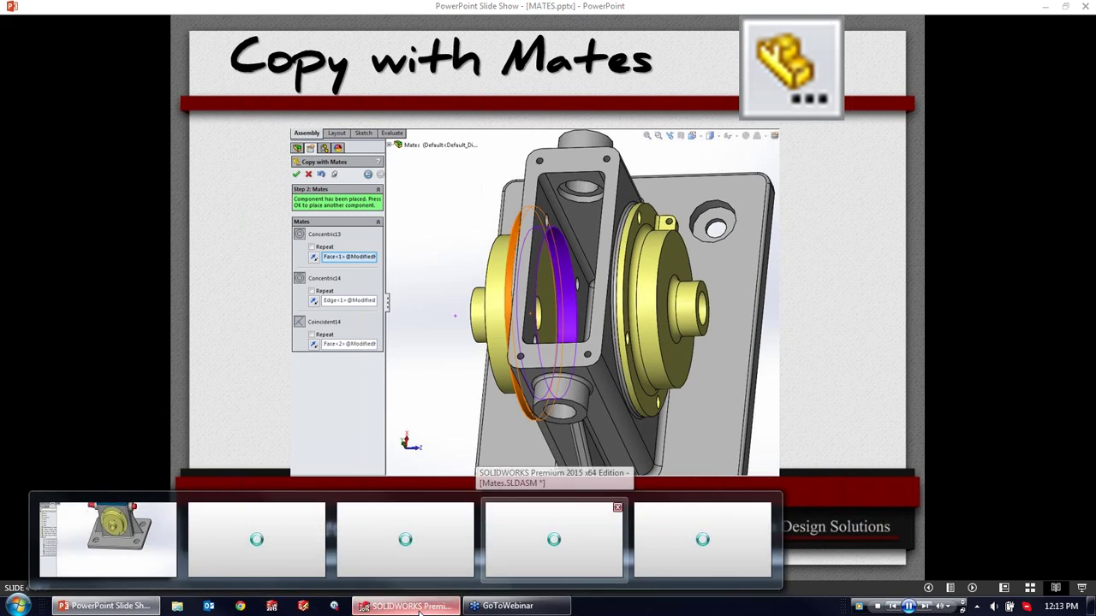
click(559, 540)
Step: Delete the loose grey stepped shaft from the assembly
middle_drag(591, 235, 702, 235)
scroll(676, 229, up, 5)
middle_drag(611, 338, 633, 291)
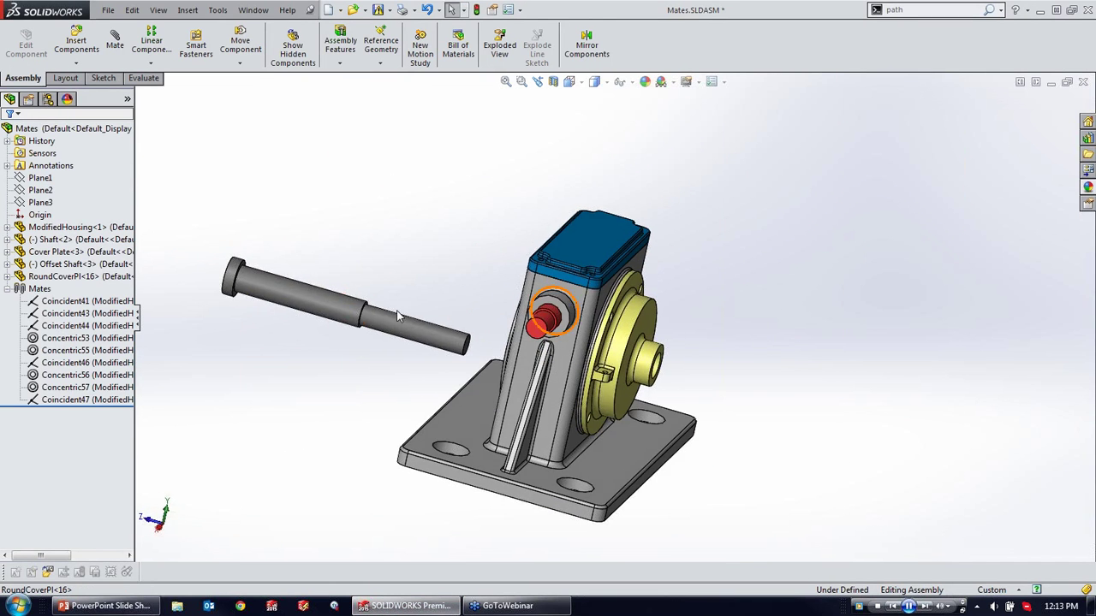
click(309, 298)
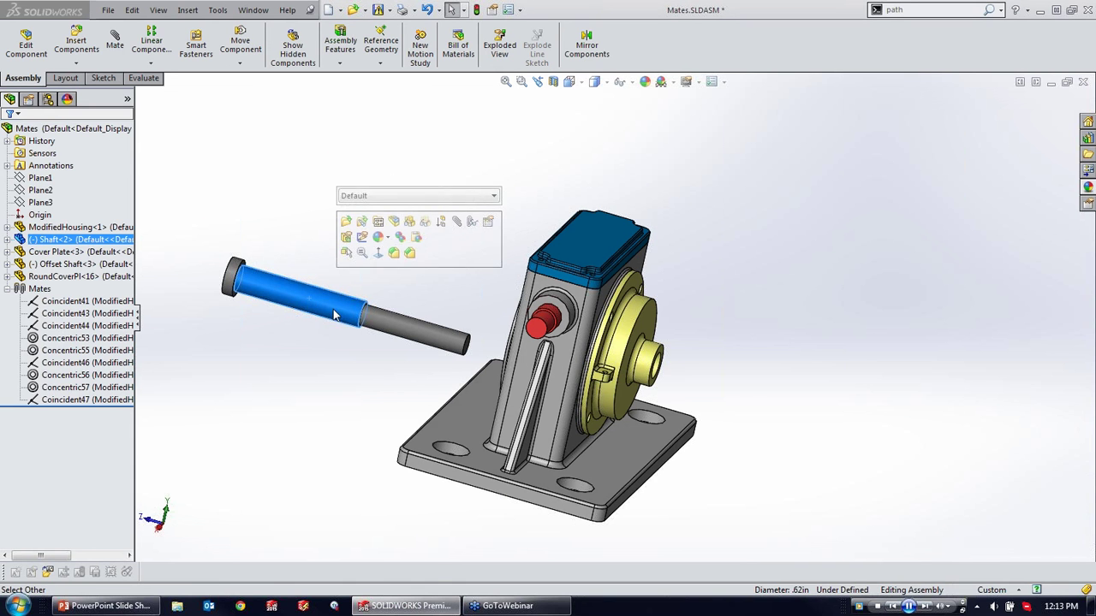
key(Delete)
click(409, 270)
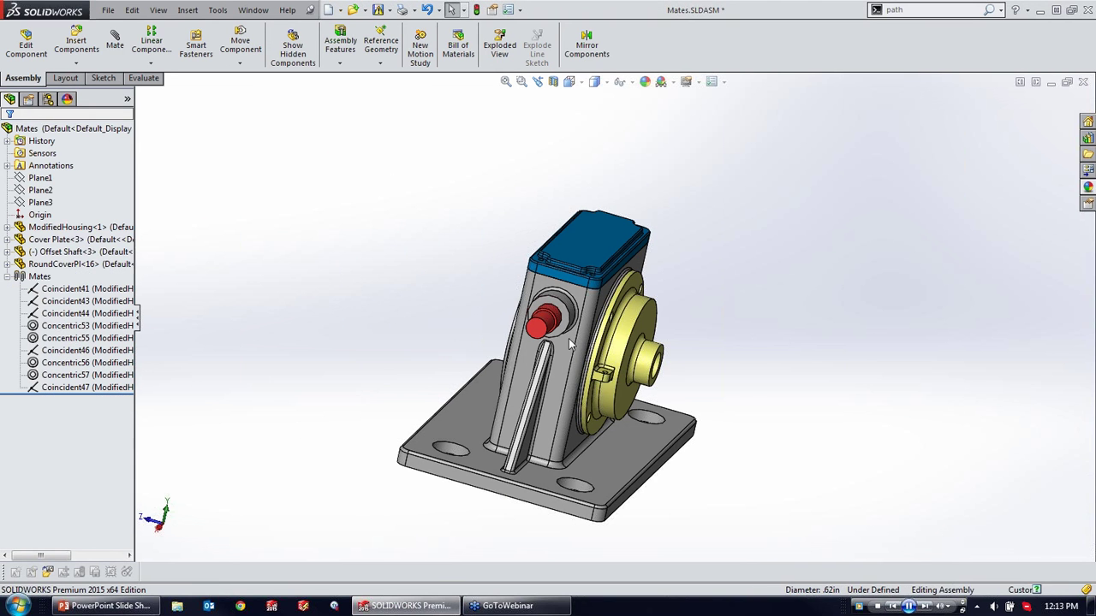
middle_drag(633, 333, 662, 337)
scroll(569, 331, down, 5)
middle_drag(529, 266, 410, 254)
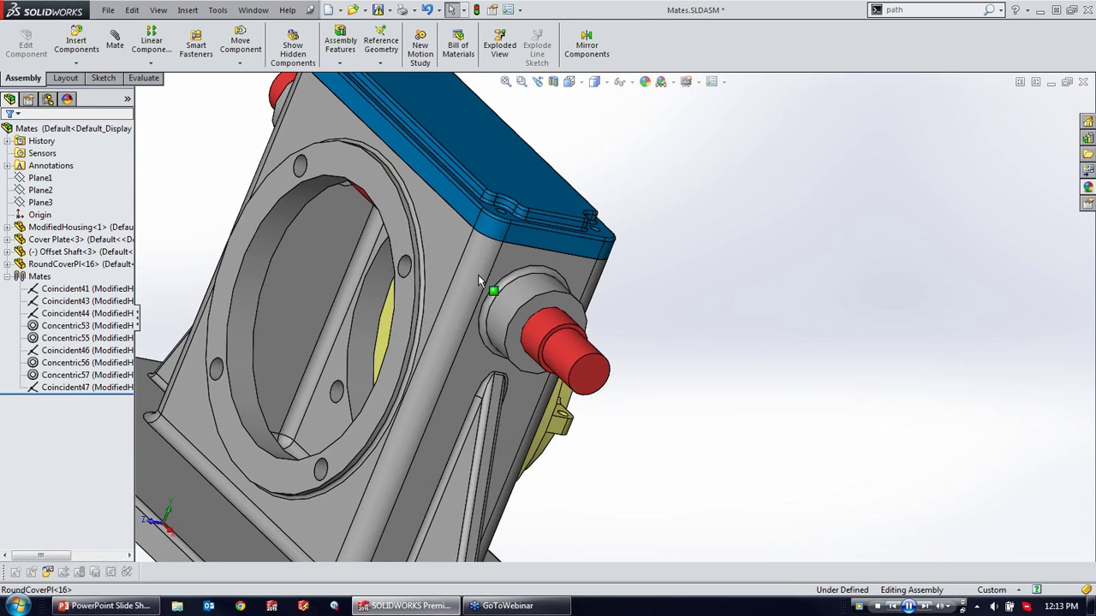
middle_drag(496, 302, 460, 275)
scroll(672, 344, up, 5)
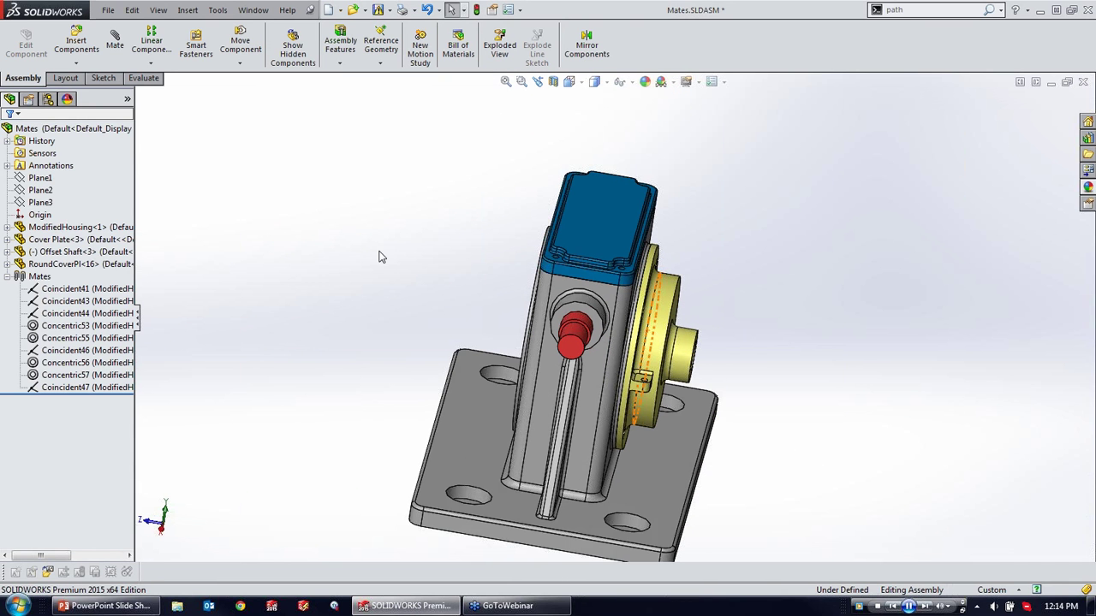
right_drag(316, 211, 316, 245)
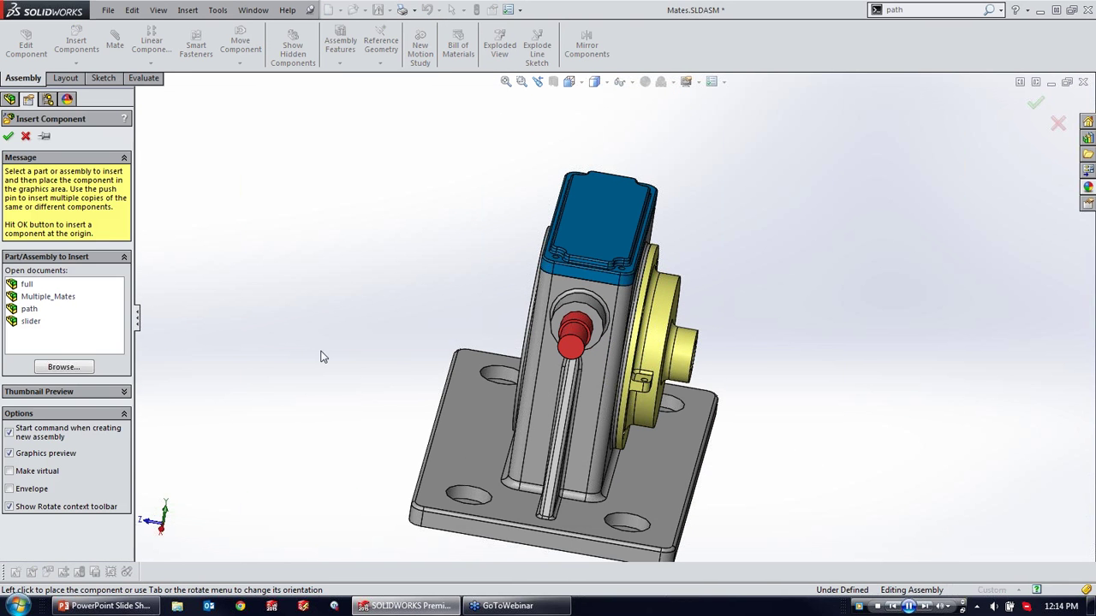
click(83, 367)
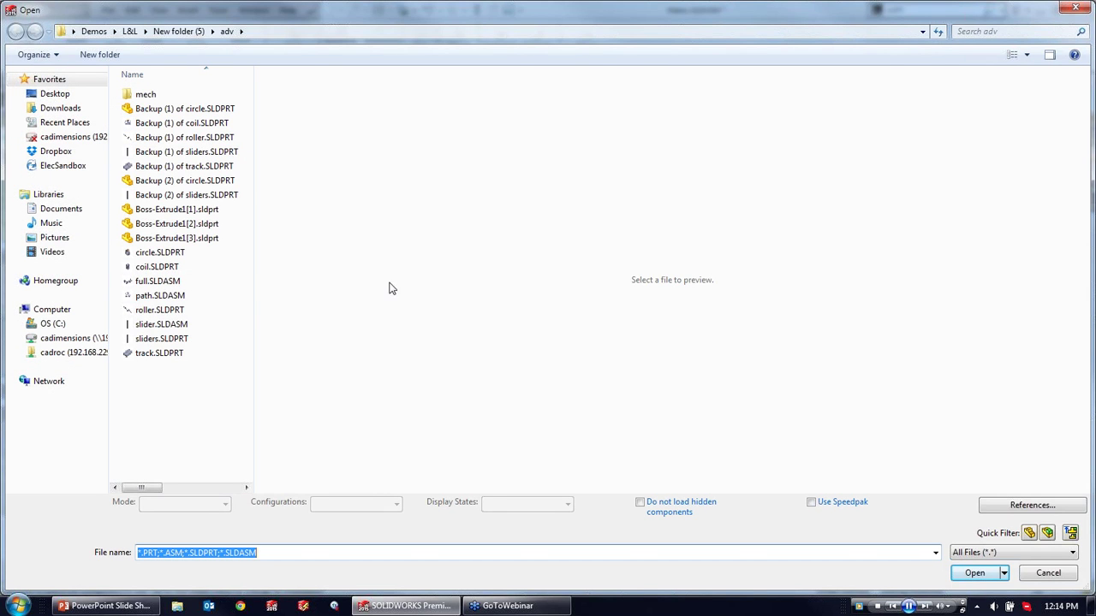
click(1044, 579)
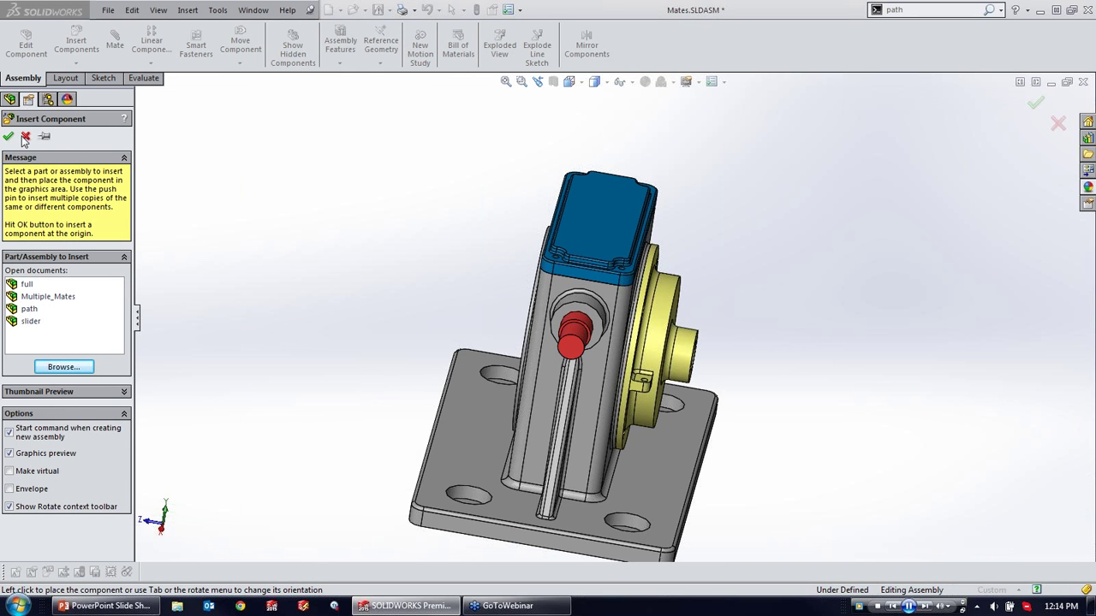
key(Escape)
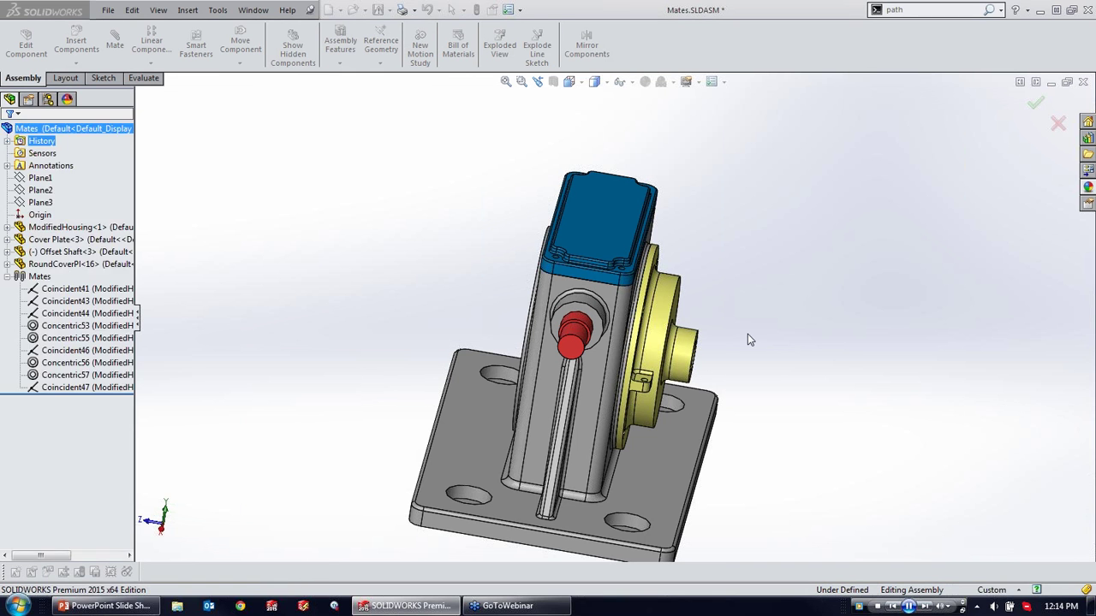
Step: Start Copy with Mates for the mated yellow round cover and advance to the mate reference step
scroll(642, 329, down, 2)
click(610, 326)
right_click(611, 326)
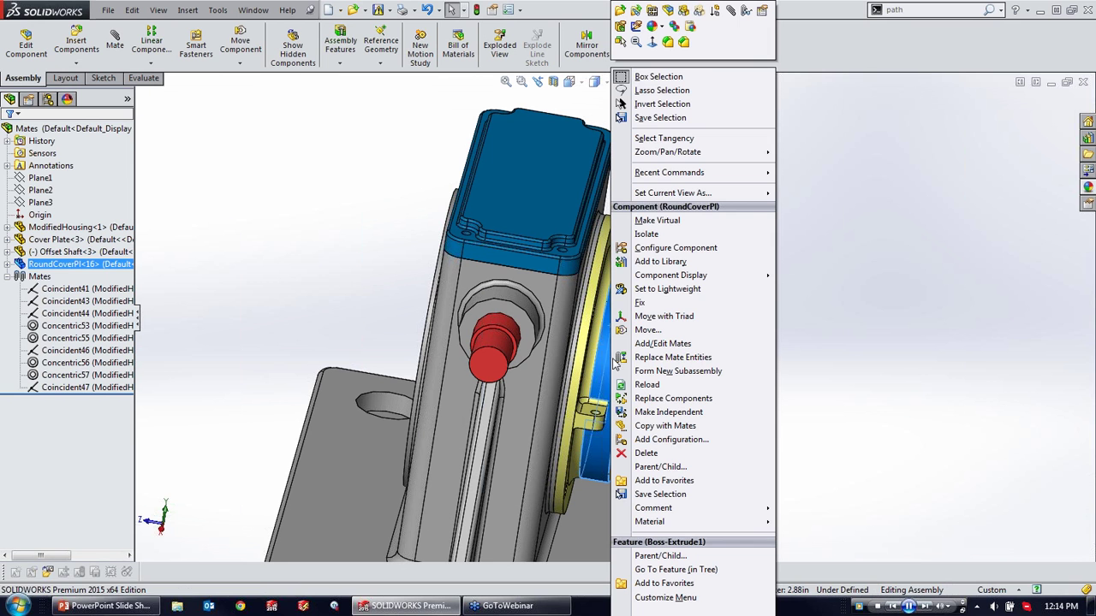
click(650, 427)
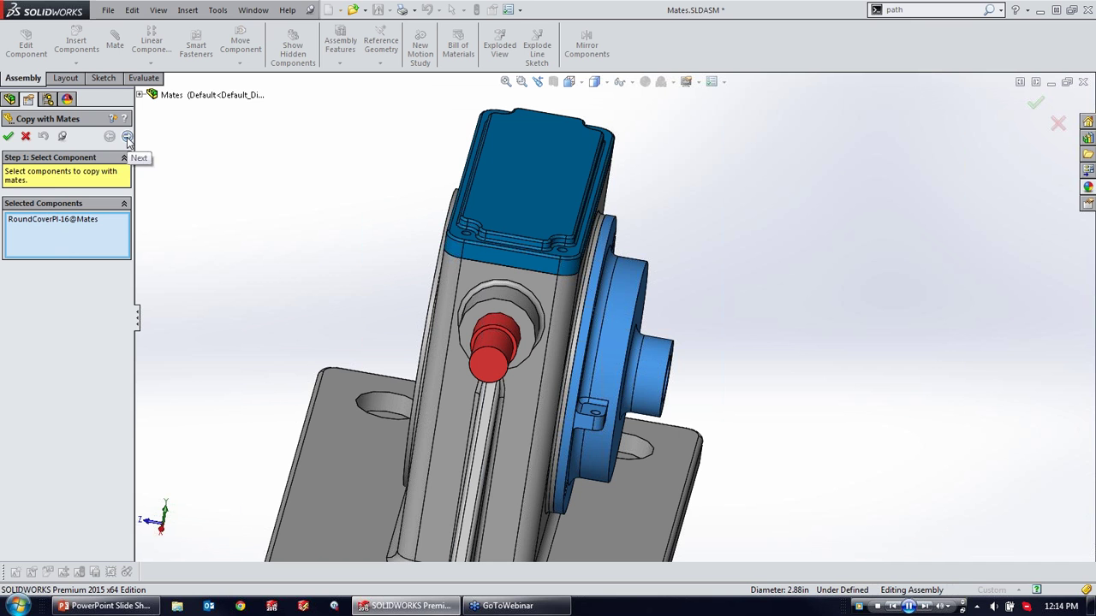
click(127, 138)
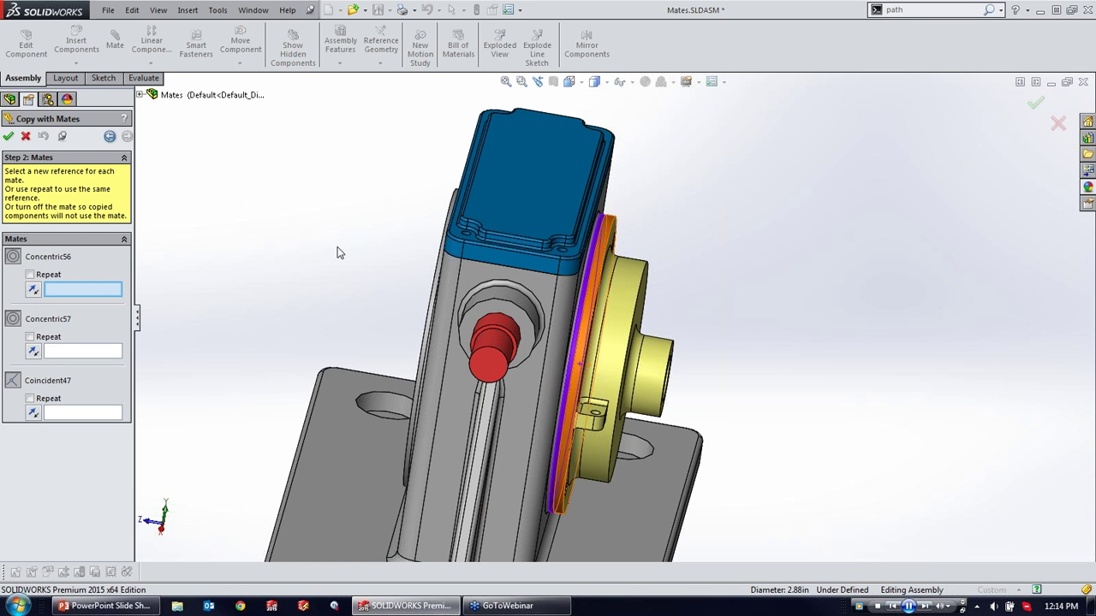
Step: Reuse the existing housing reference for the copied cover's Concentric56 mate by enabling Repeat
middle_drag(647, 257, 589, 245)
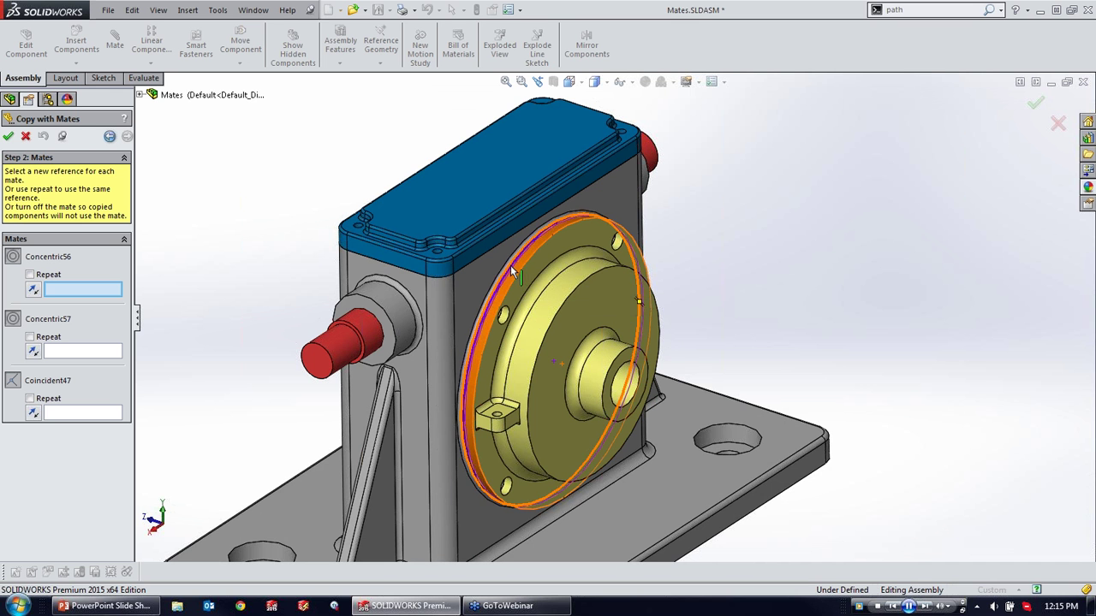
scroll(516, 269, down, 2)
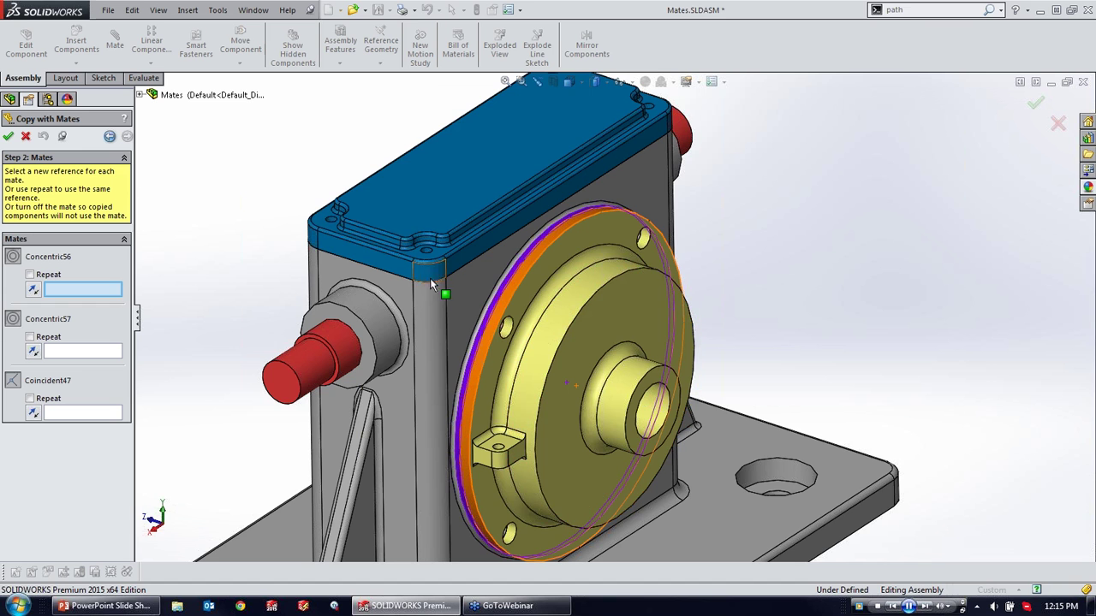
middle_drag(418, 233, 442, 284)
middle_drag(391, 254, 531, 301)
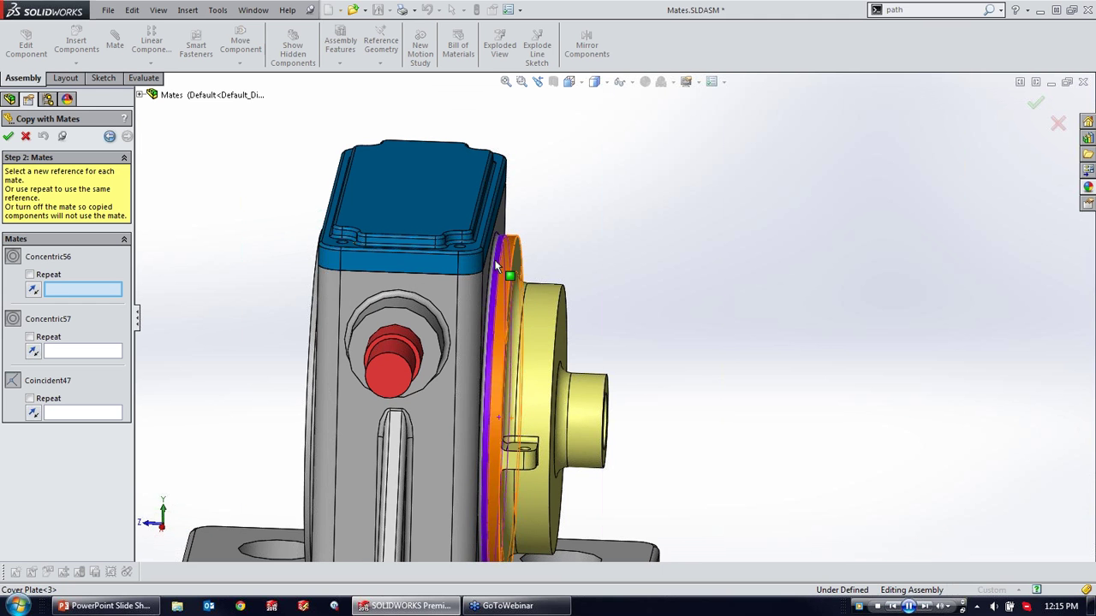
middle_drag(358, 323, 231, 232)
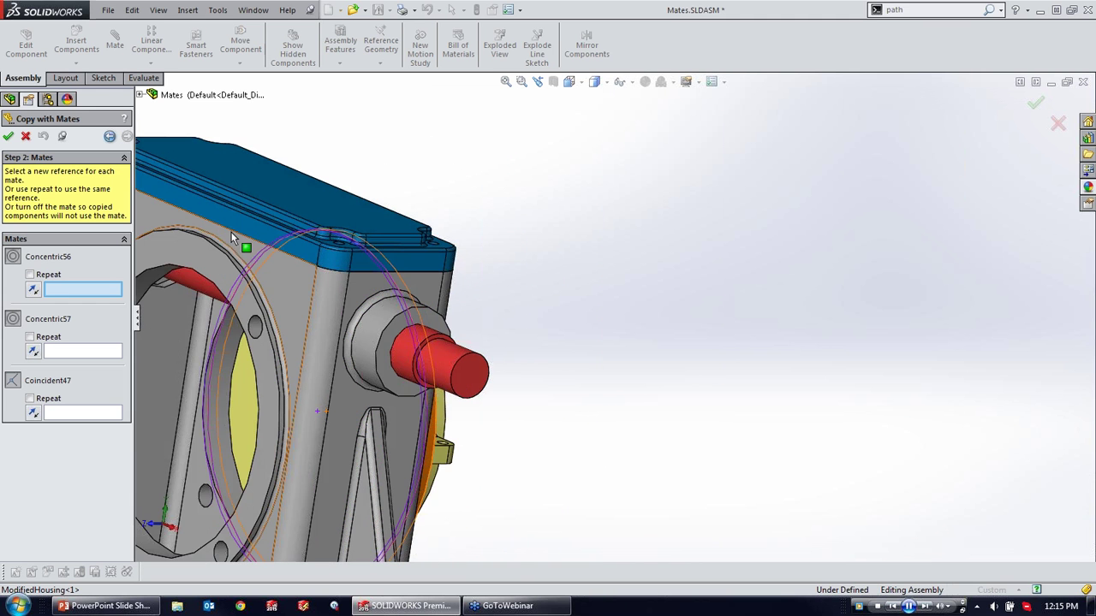
scroll(305, 321, up, 4)
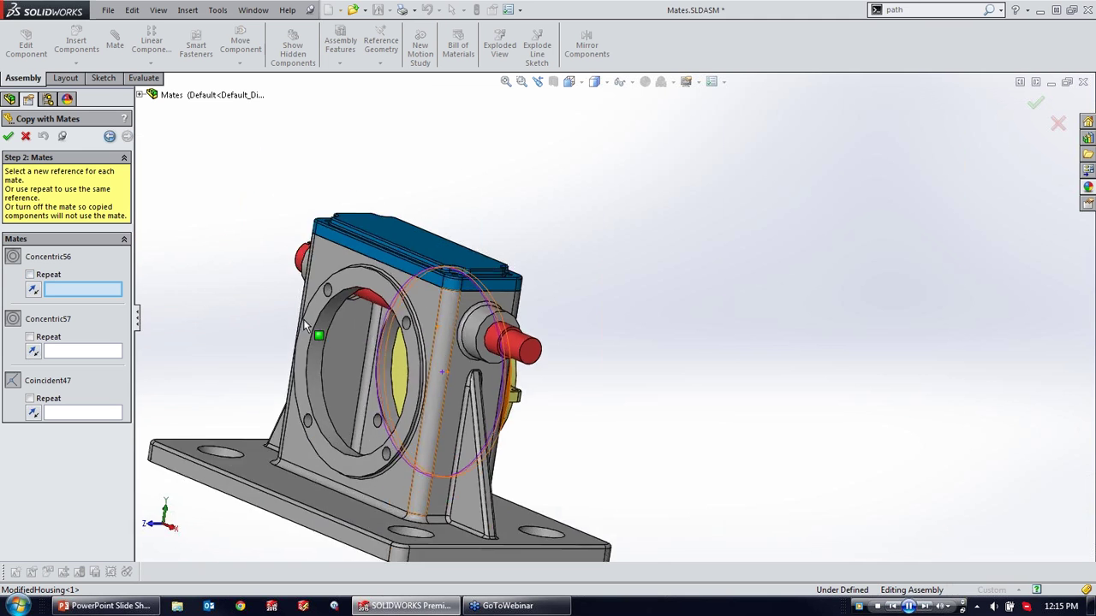
scroll(388, 301, down, 2)
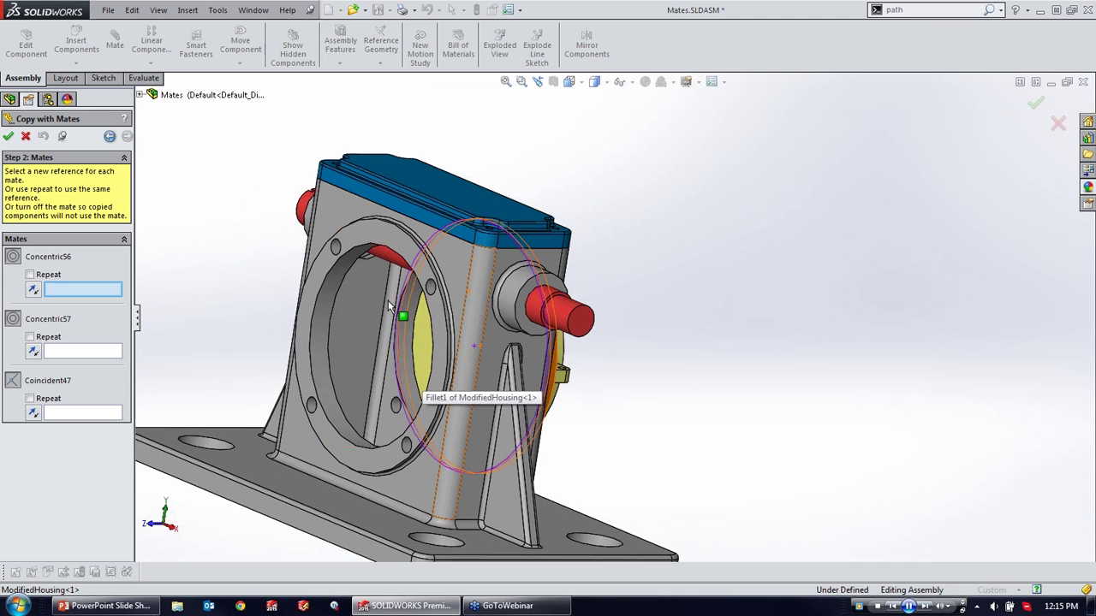
click(30, 275)
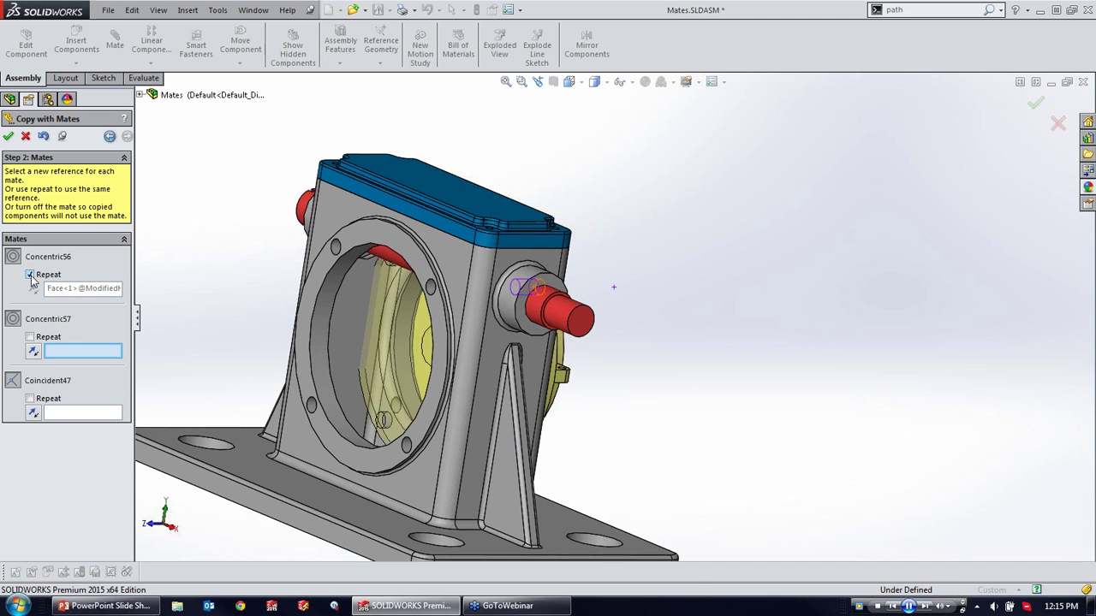
Step: Assign an upper bolt hole on the housing's open flange as the new reference for the Concentric57 mate
middle_drag(538, 354, 489, 287)
scroll(419, 281, down, 3)
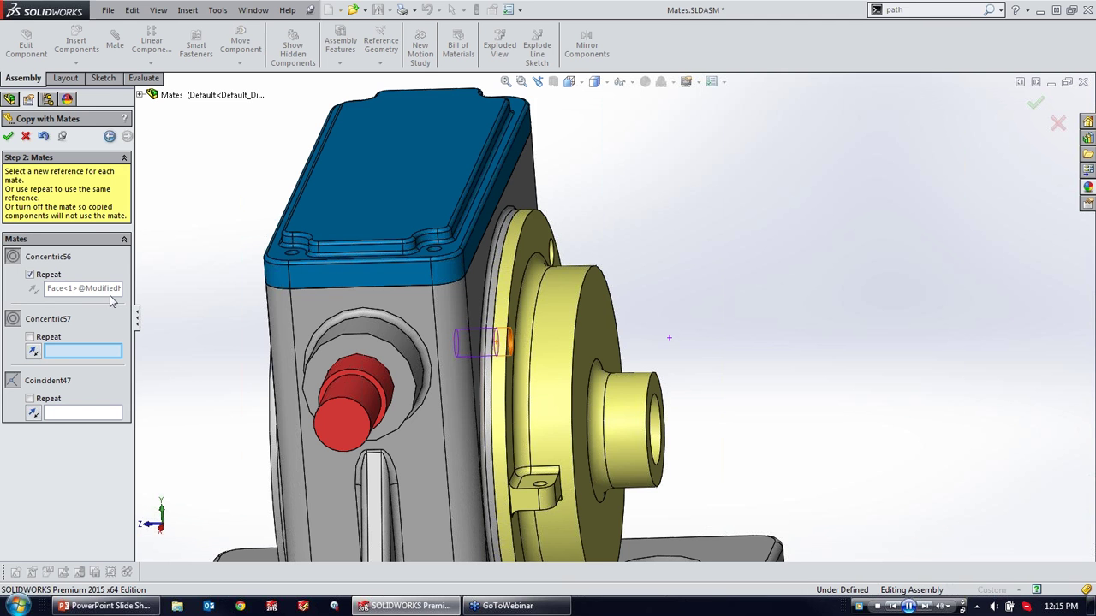
middle_drag(303, 334, 388, 325)
scroll(377, 329, up, 3)
middle_drag(503, 382, 632, 423)
middle_drag(550, 390, 587, 362)
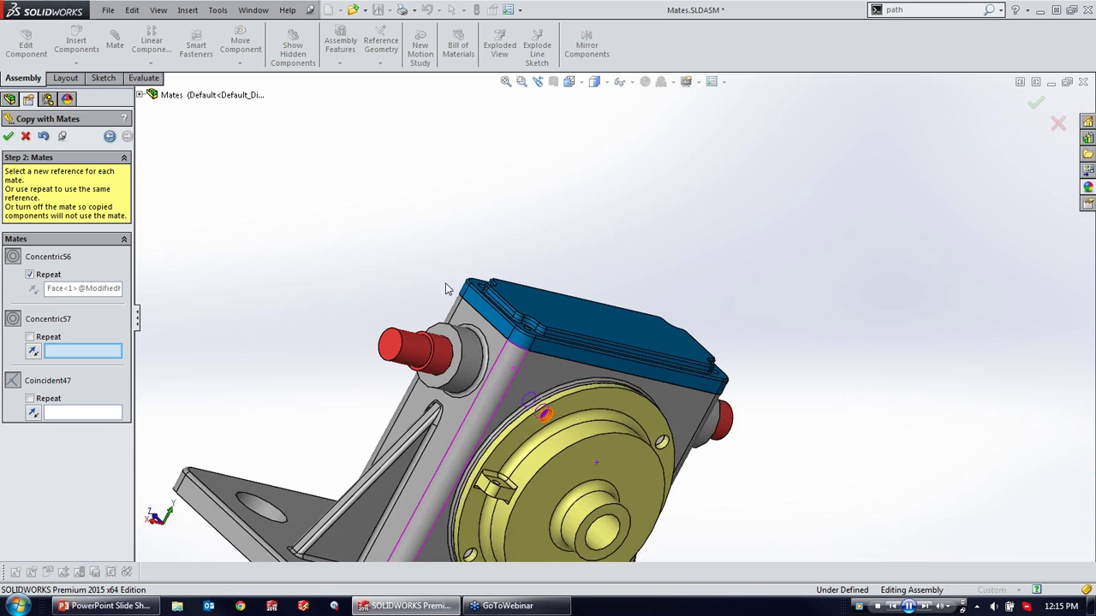
scroll(612, 335, down, 5)
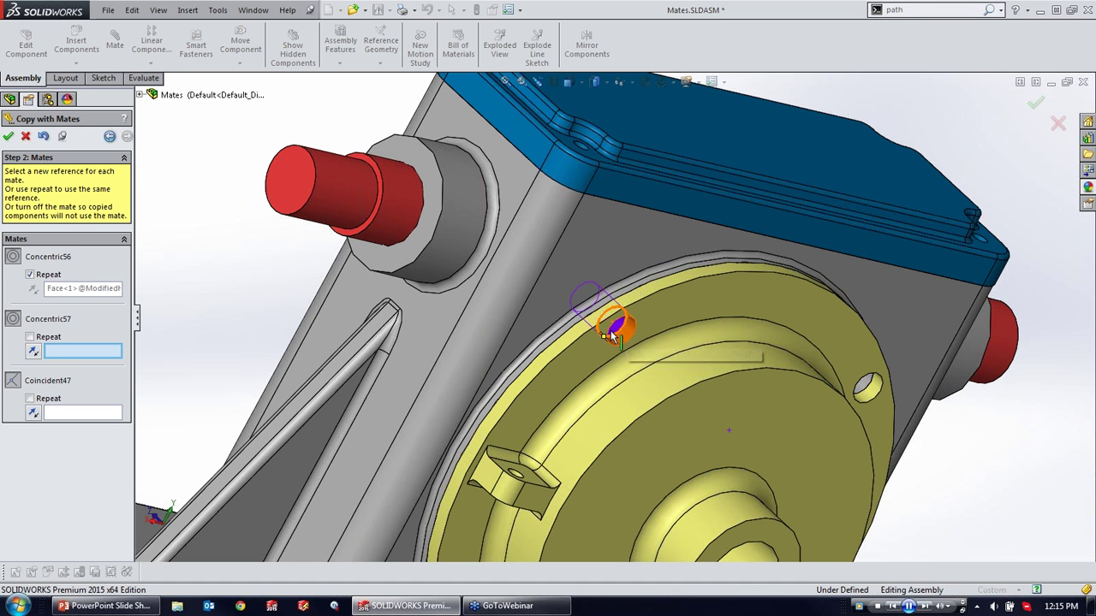
scroll(614, 336, up, 5)
middle_drag(521, 262, 661, 385)
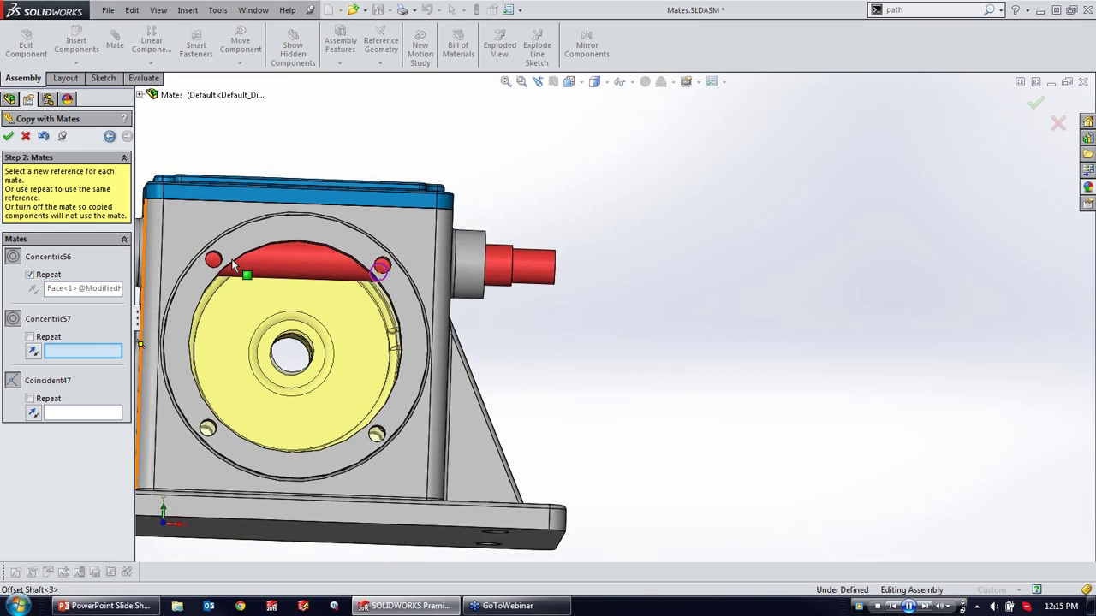
scroll(236, 263, down, 5)
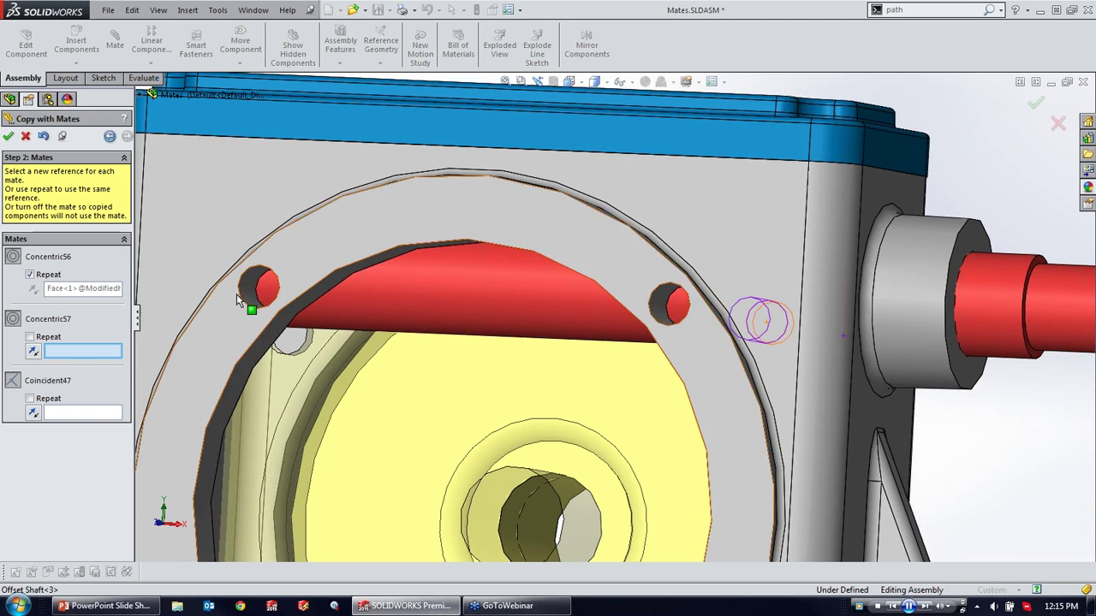
click(248, 292)
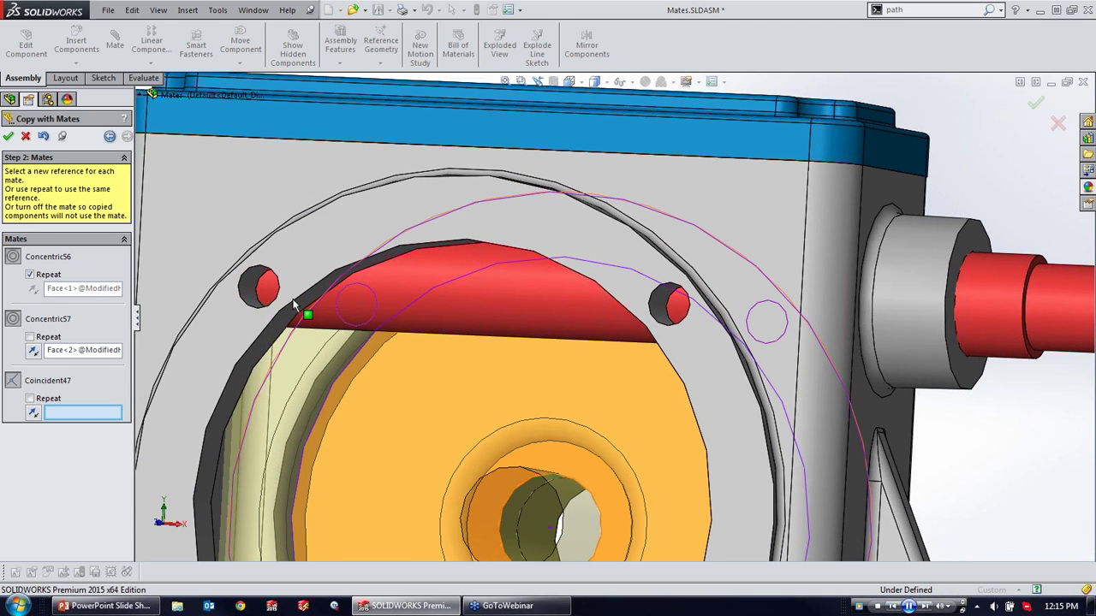
Step: Place the cover copy by assigning the open flange's flat face as the new reference for the Coincident47 mate
scroll(608, 385, up, 5)
middle_drag(581, 401, 703, 439)
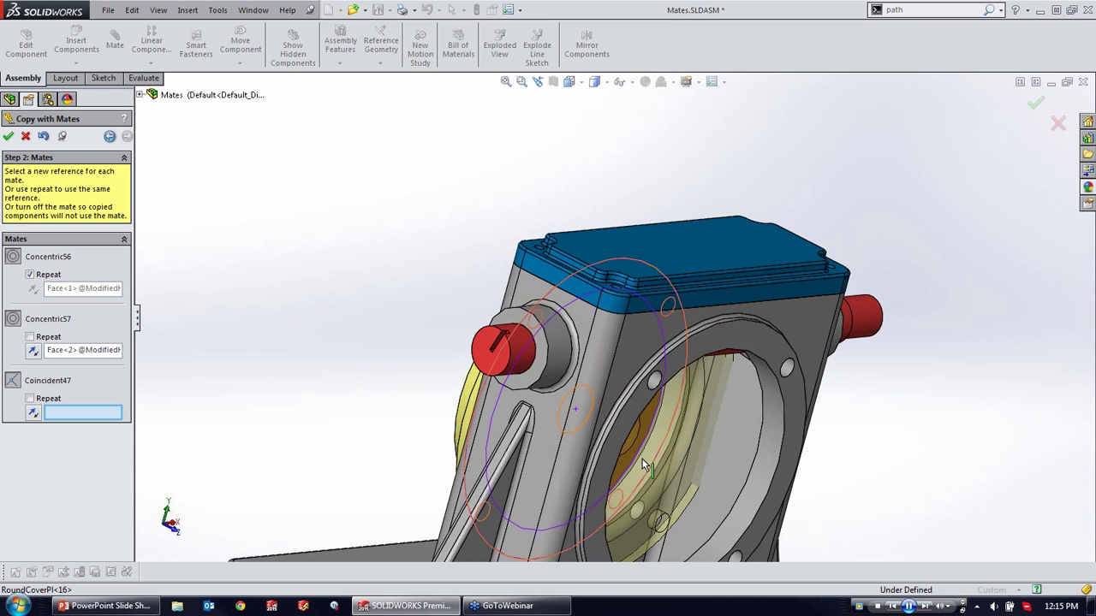
scroll(674, 498, down, 2)
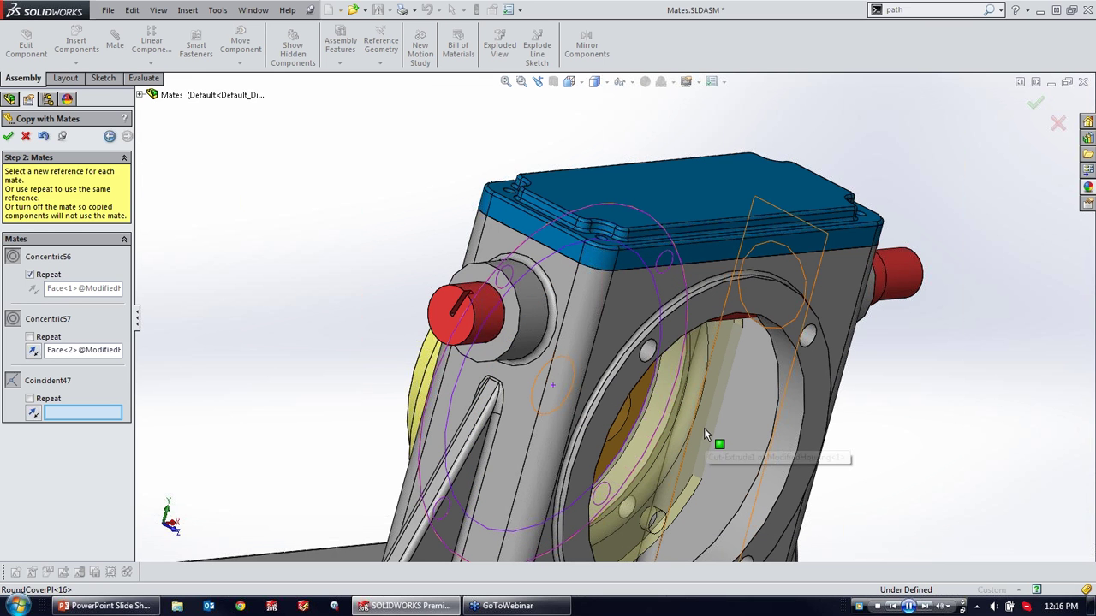
middle_drag(318, 322, 730, 291)
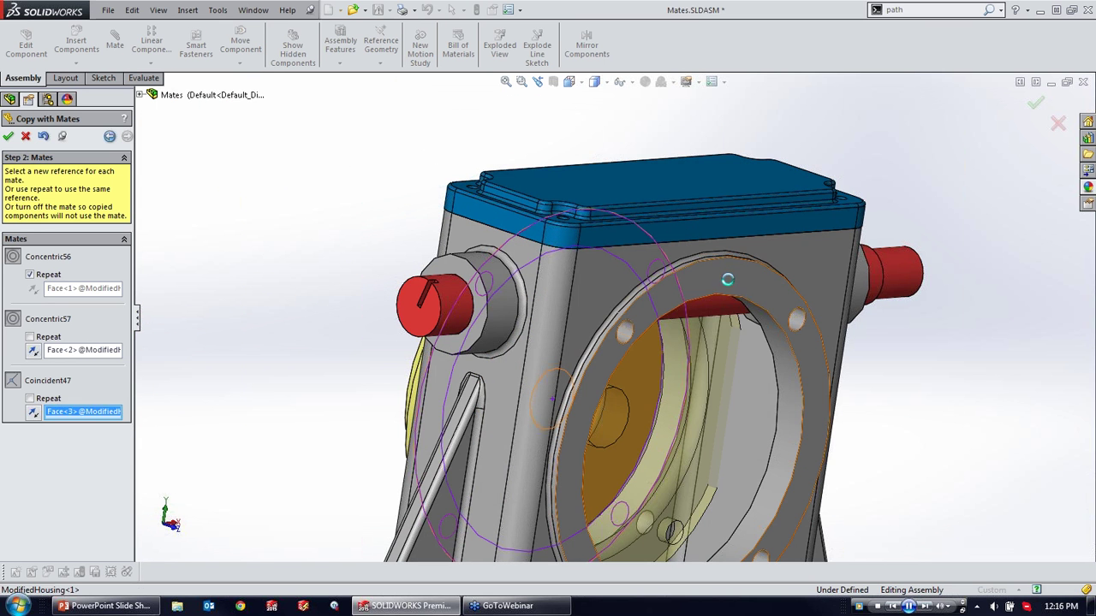
click(727, 279)
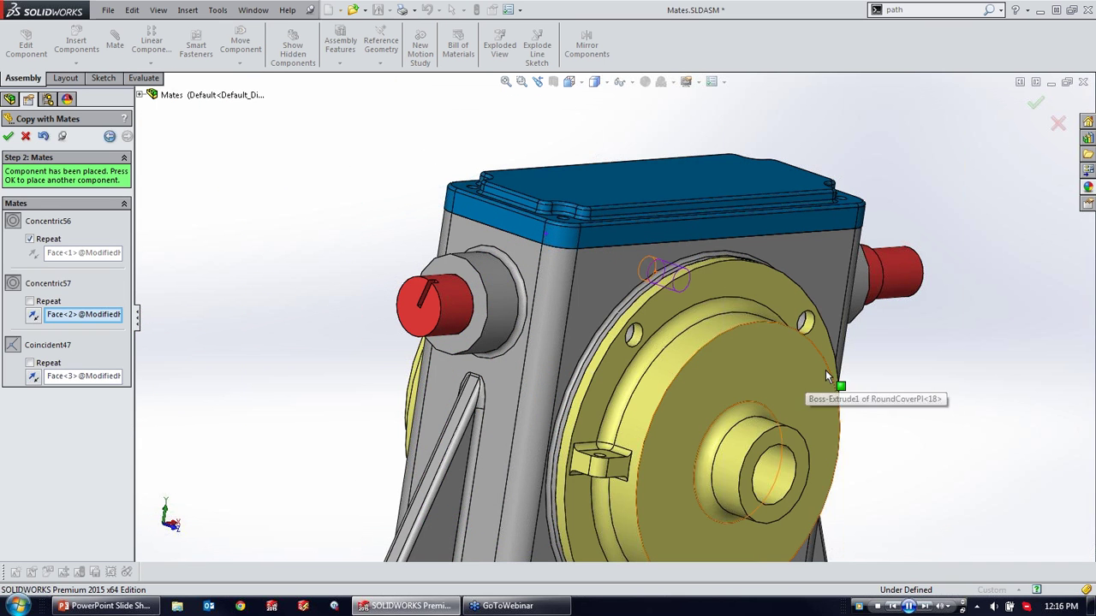
Step: Accept the placed cover copy and exit Copy with Mates without placing another one
scroll(904, 387, up, 1)
scroll(906, 392, up, 1)
middle_drag(792, 433, 610, 453)
scroll(728, 366, down, 2)
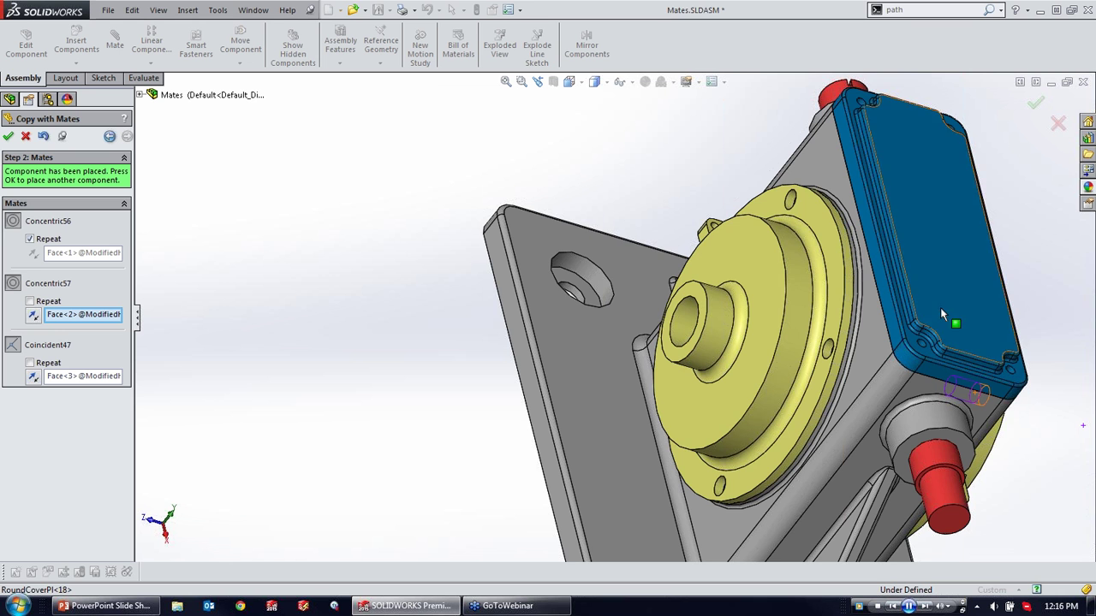
middle_drag(872, 224, 857, 218)
middle_drag(981, 347, 960, 316)
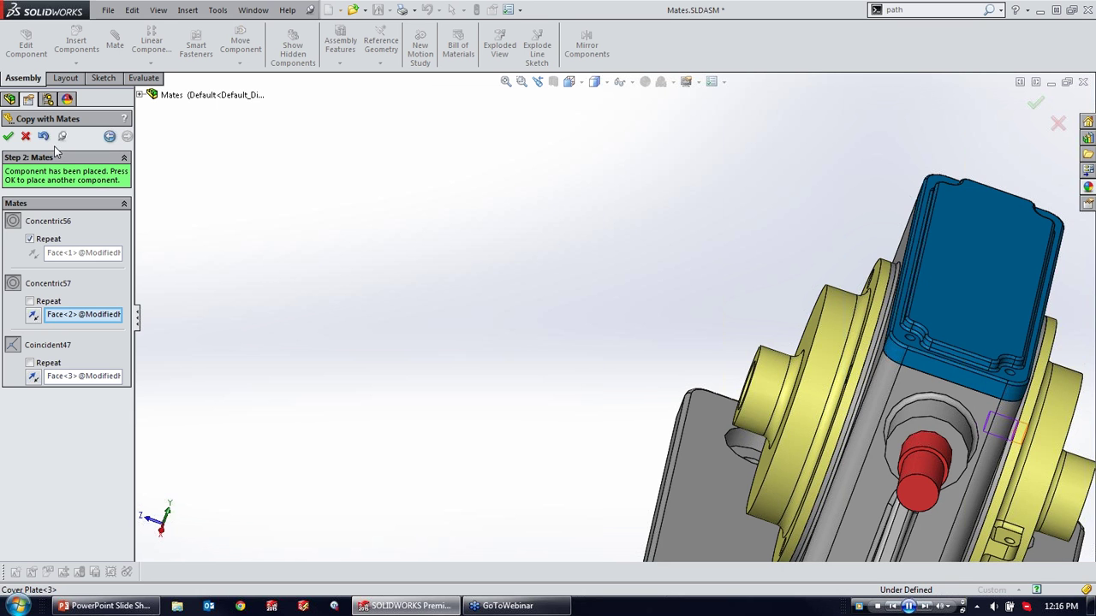
click(7, 137)
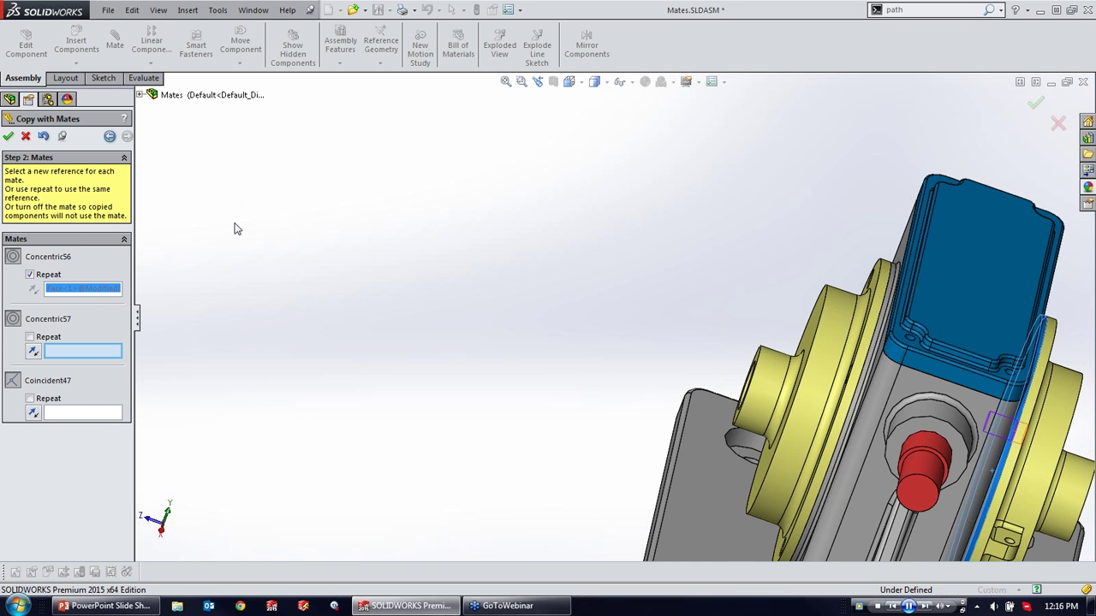
click(26, 137)
Step: Try to move the original and the copied round cover to check whether both are fully constrained, then clear the selection
mouse_move(773, 375)
middle_down()
mouse_move(830, 371)
mouse_move(775, 360)
middle_up()
scroll(774, 360, down, 8)
click(765, 346)
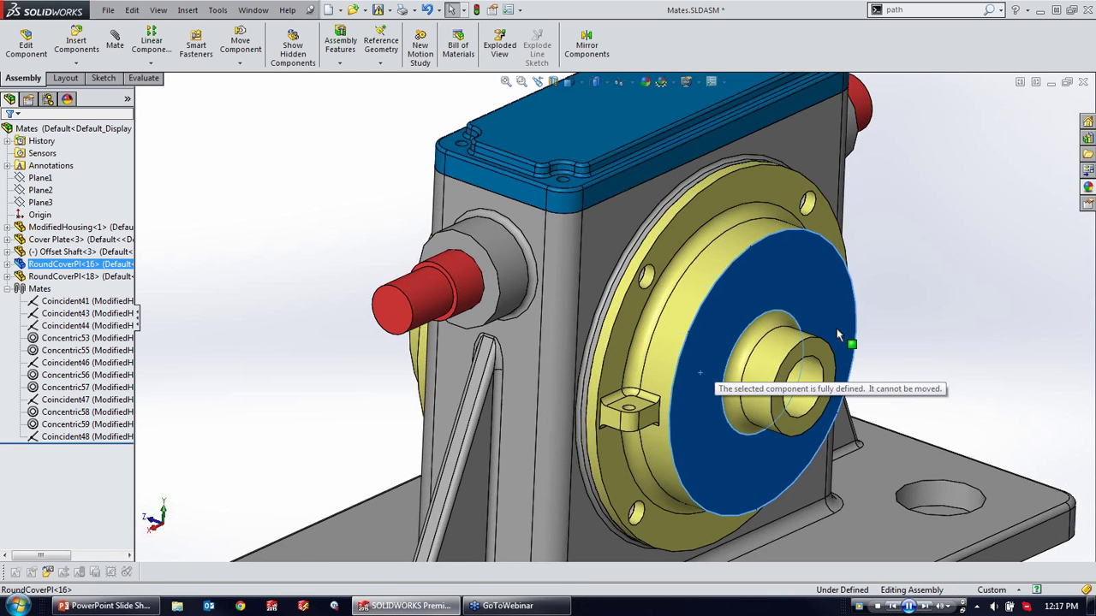
middle_drag(512, 342, 198, 289)
click(194, 243)
key(f)
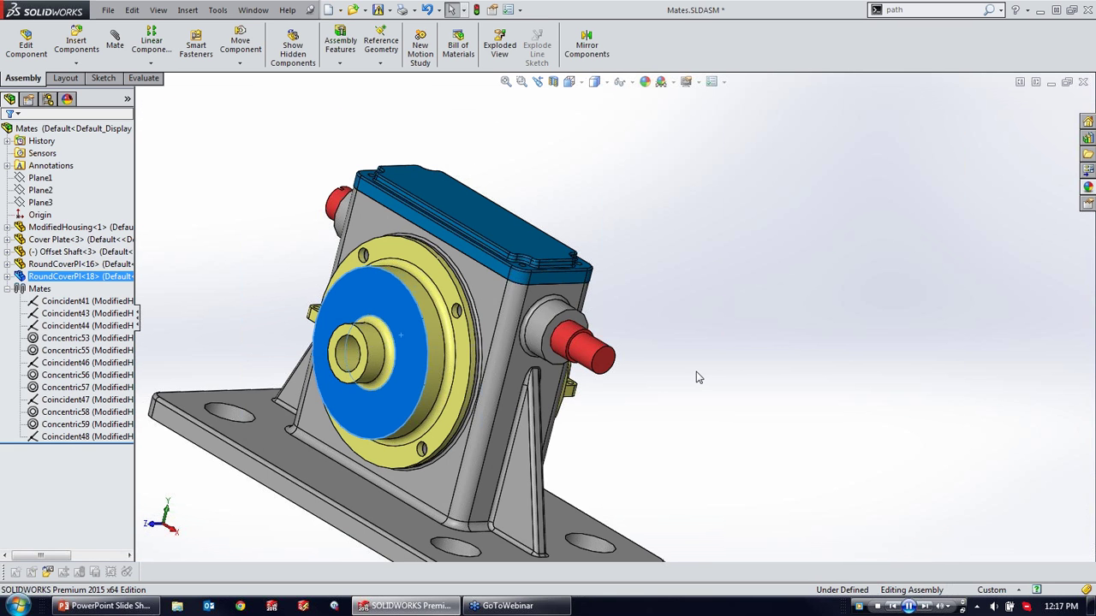
click(706, 409)
Step: Edit the Concentric59 mate of the copied round cover and remove the housing hole face from its mate selections
middle_drag(691, 411, 595, 374)
scroll(484, 365, down, 5)
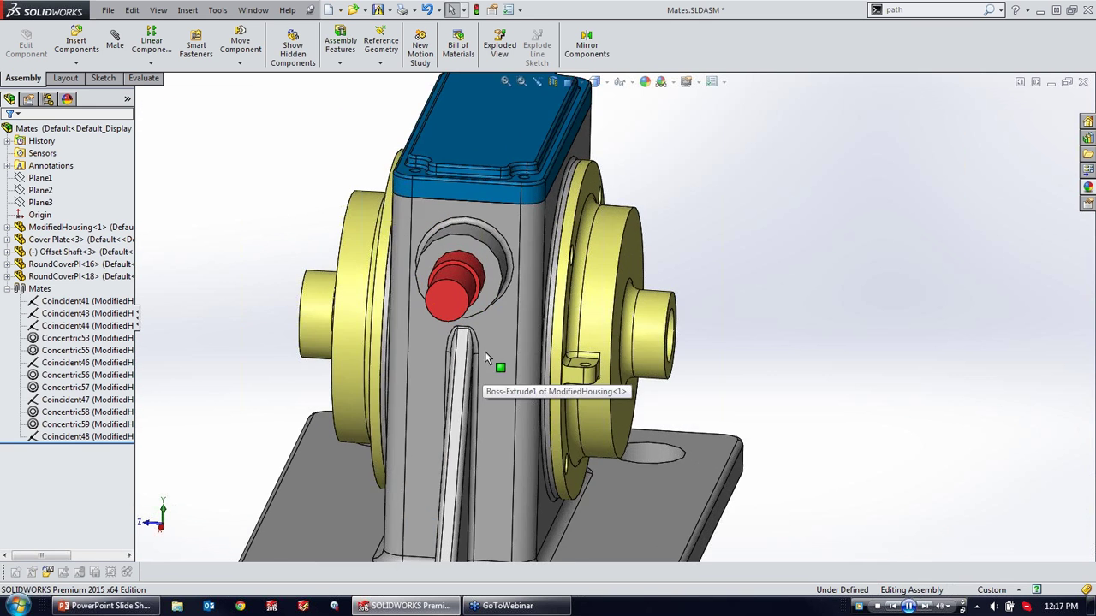
middle_drag(413, 339, 505, 329)
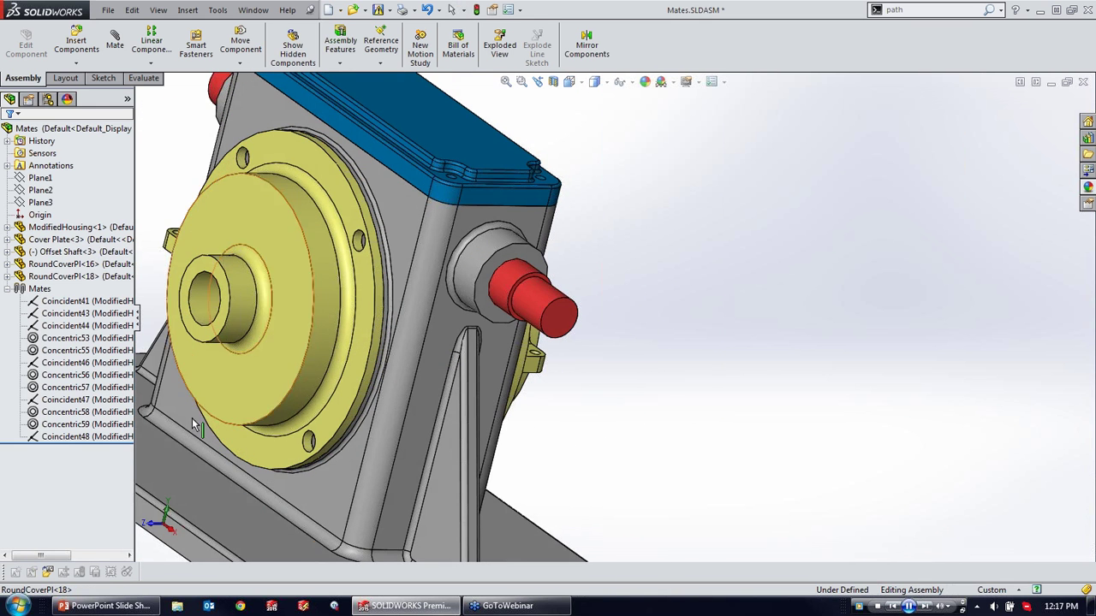
click(80, 425)
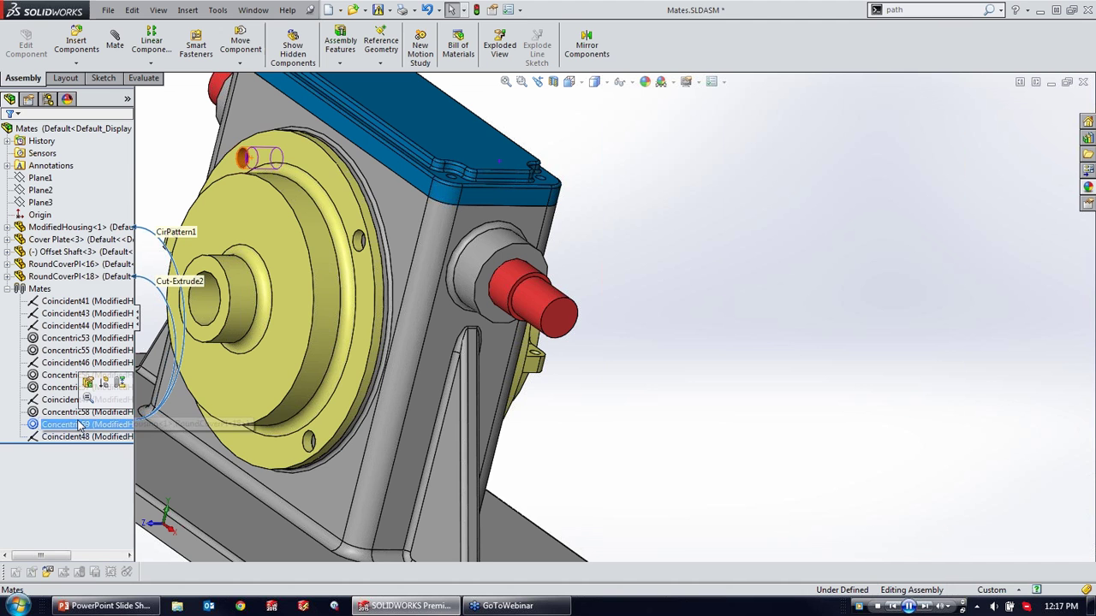
ctrl+click(79, 411)
click(89, 384)
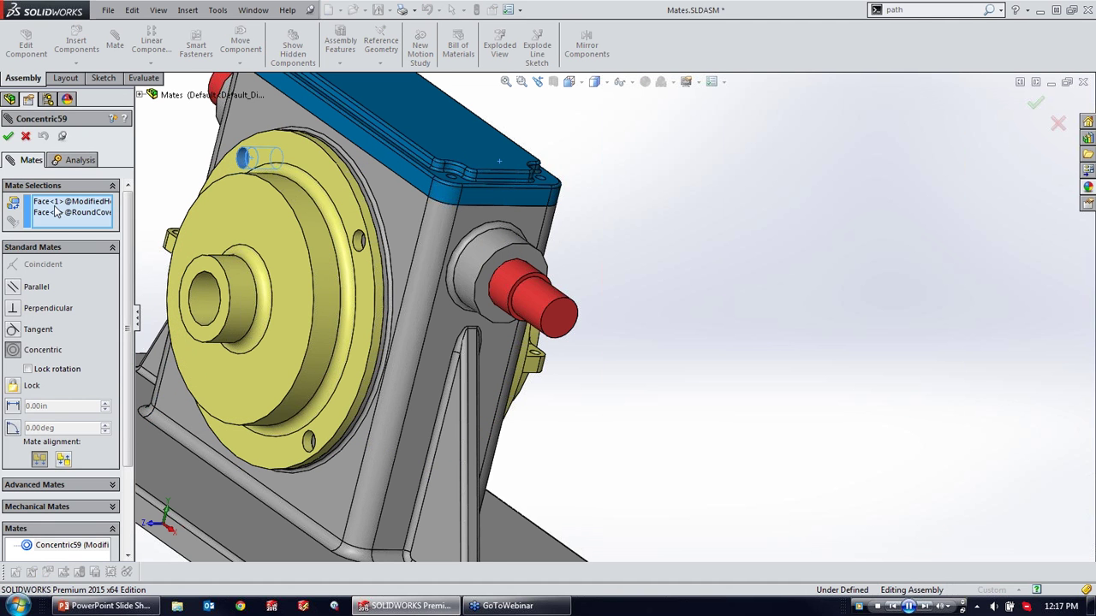
right_click(77, 203)
click(96, 224)
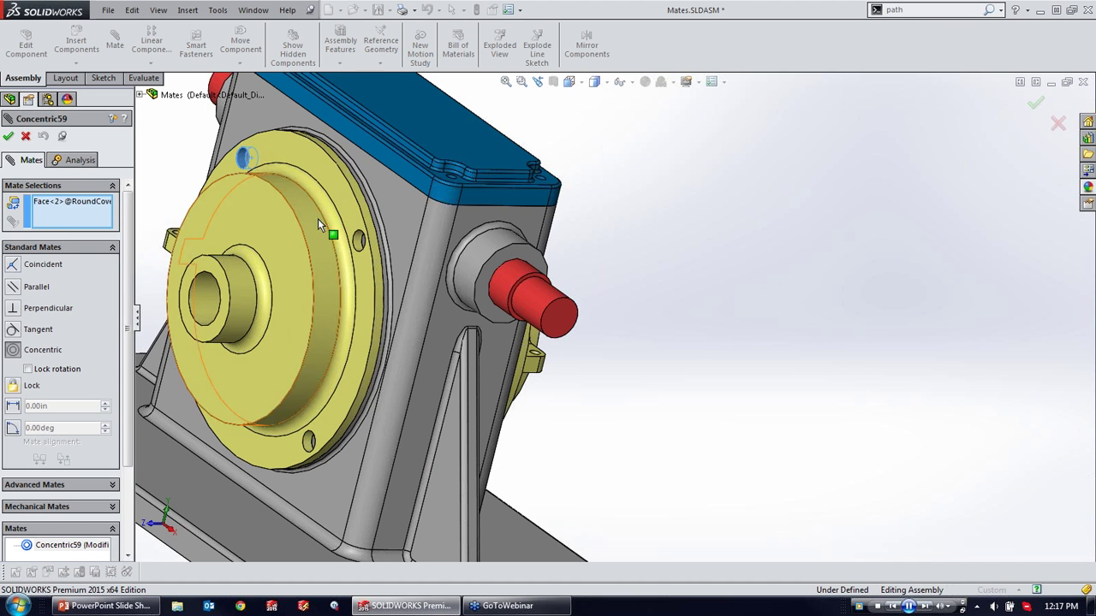
Step: Assign the housing's adjacent bolt hole edge as the new Concentric59 reference, accept the mate and inspect both round covers
scroll(298, 224, down, 3)
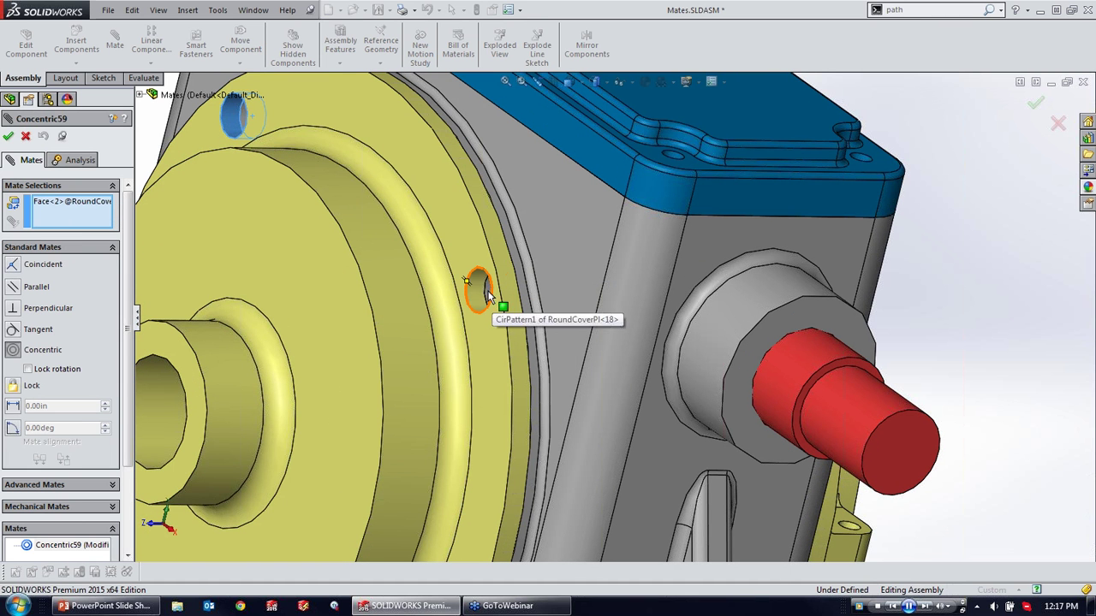
click(484, 291)
scroll(514, 286, up, 5)
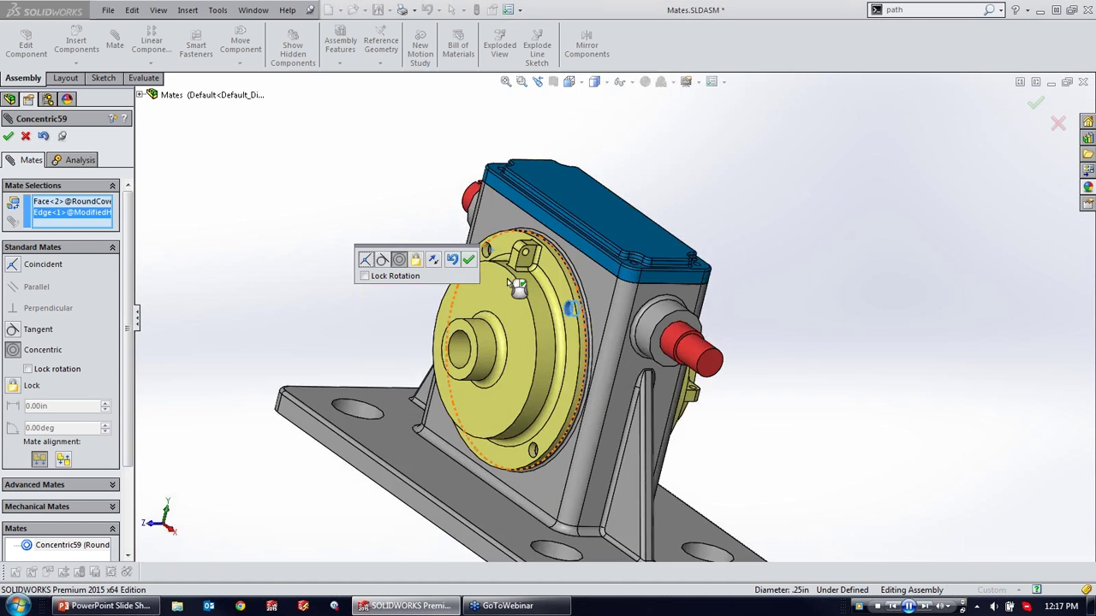
click(468, 258)
middle_drag(615, 345, 697, 273)
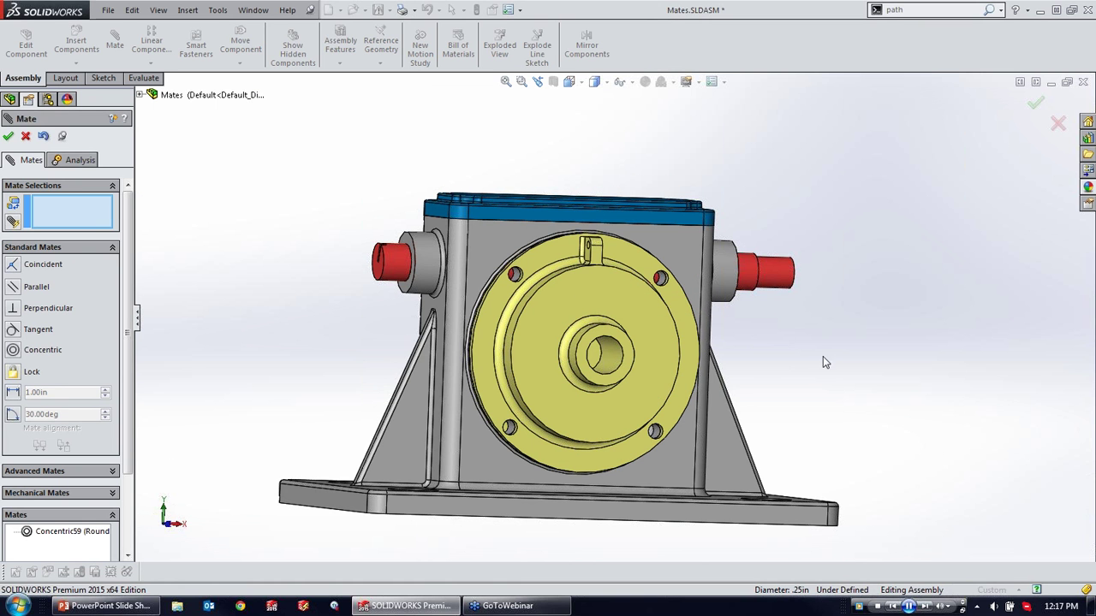
click(8, 136)
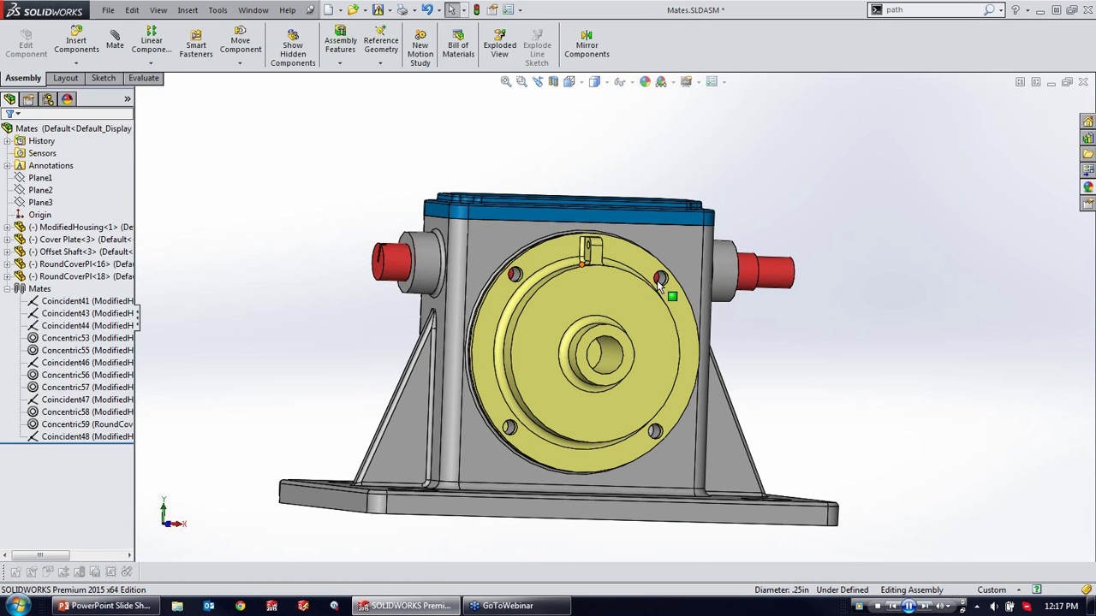
middle_drag(765, 350, 589, 348)
click(589, 348)
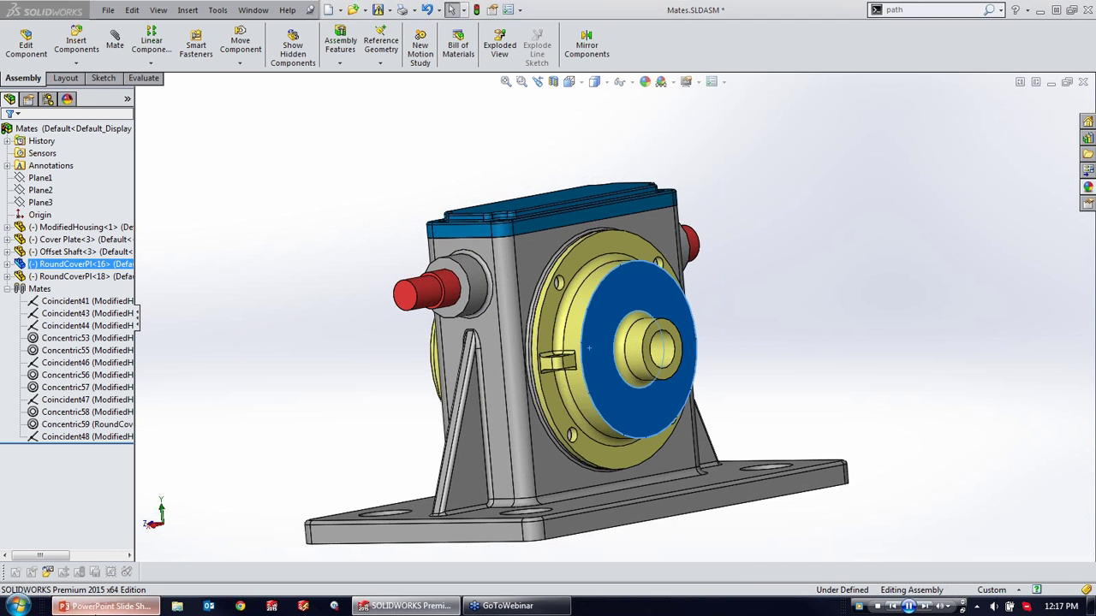
Step: Switch to the PowerPoint slide show and advance to the Multiple Mate Mode slide
click(103, 606)
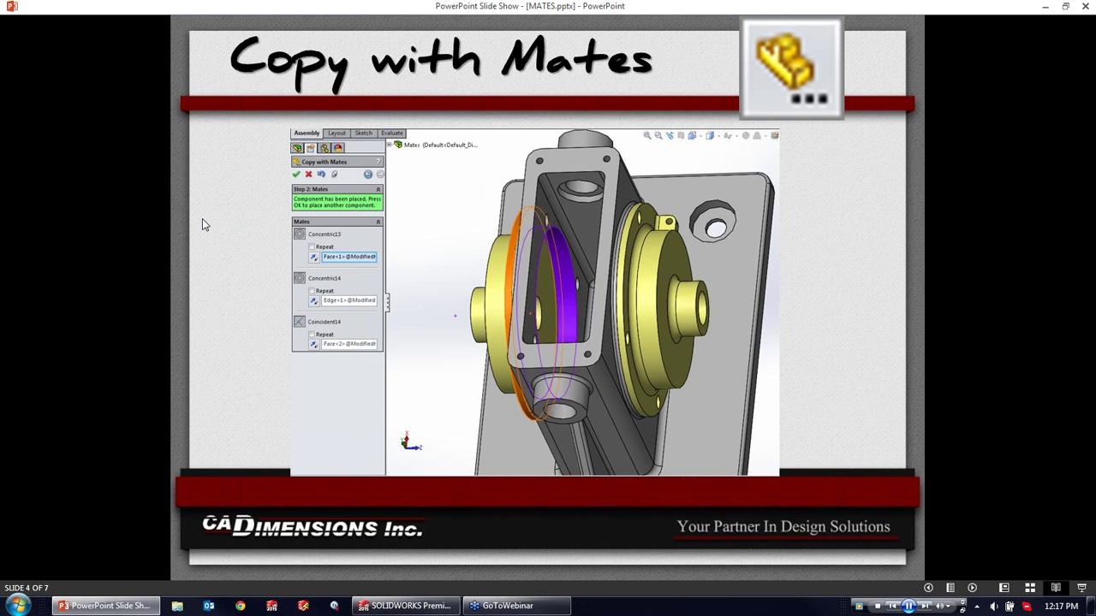
click(221, 239)
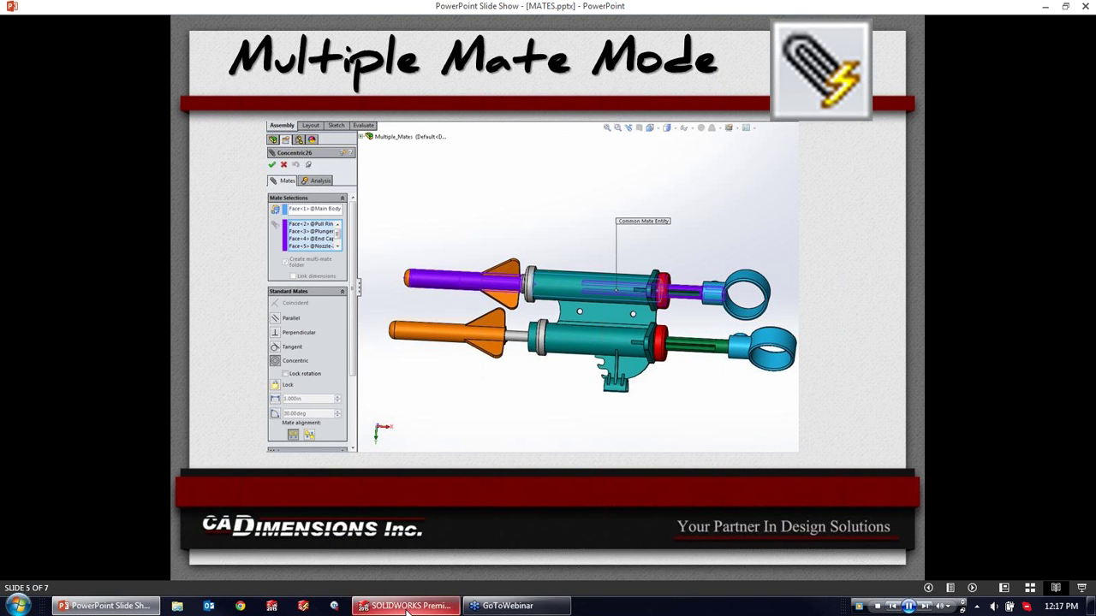
Step: Return to SOLIDWORKS, minimize the Mates assembly and bring up the Multiple_Mates assembly for a closer look at its parts
click(405, 609)
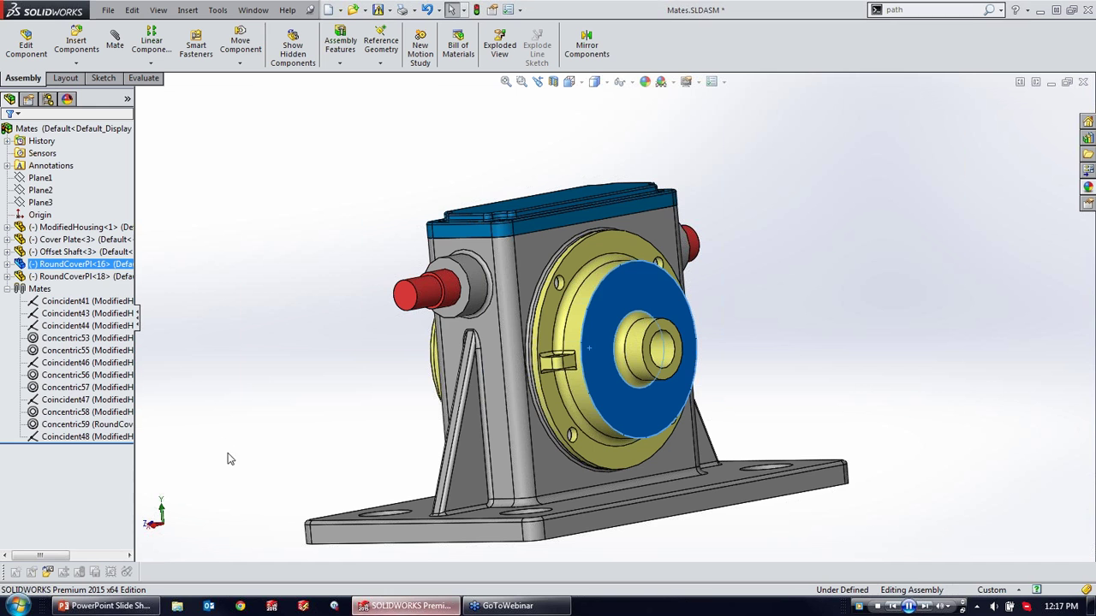
click(1052, 83)
click(183, 552)
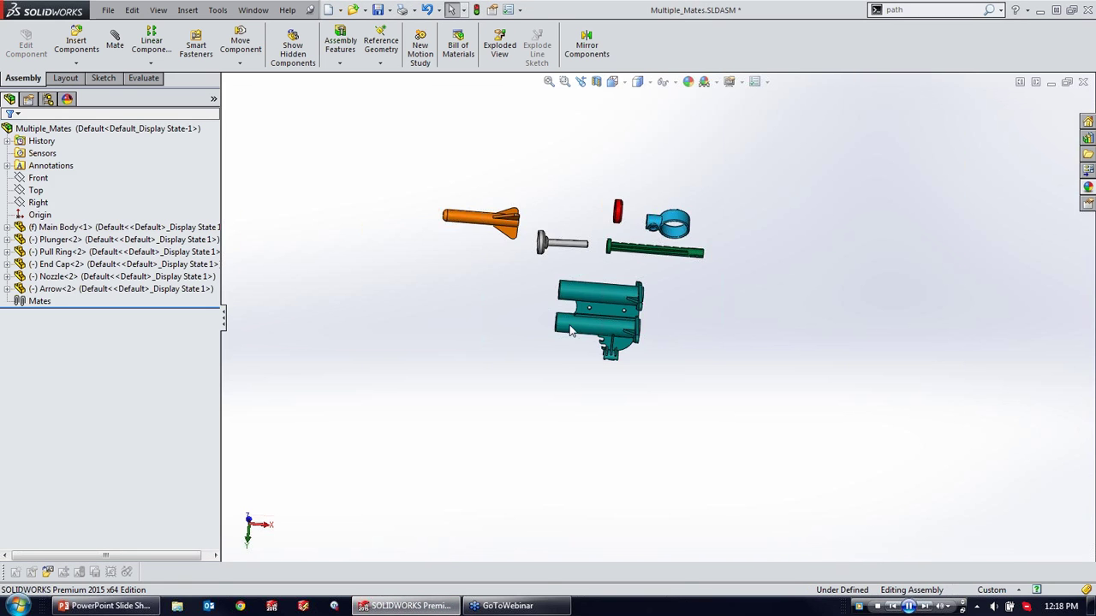
middle_drag(634, 308, 643, 358)
scroll(531, 293, down, 2)
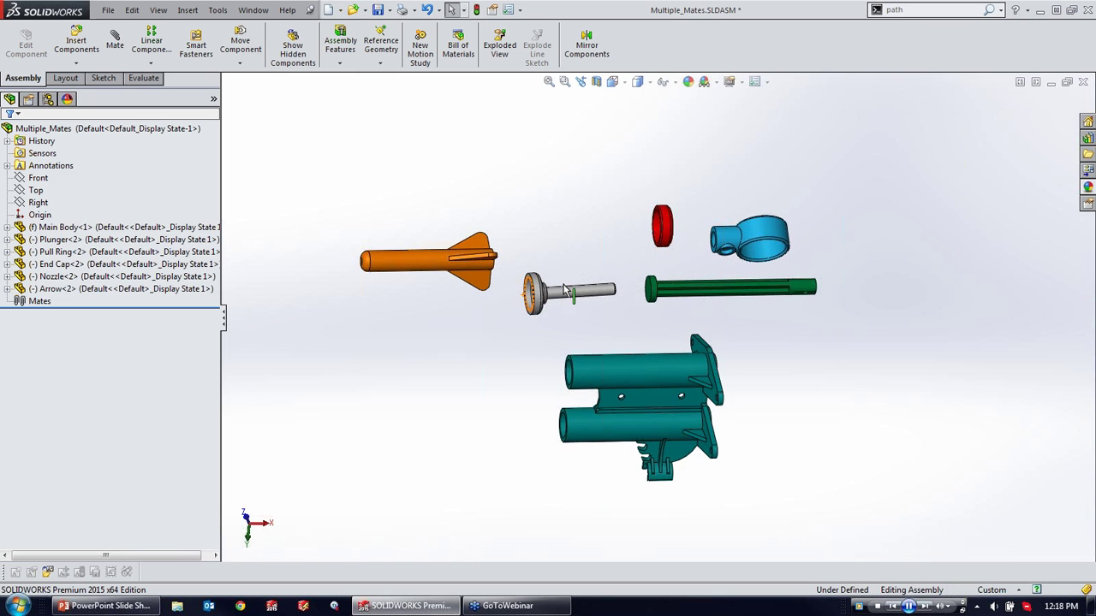
middle_drag(622, 333, 591, 314)
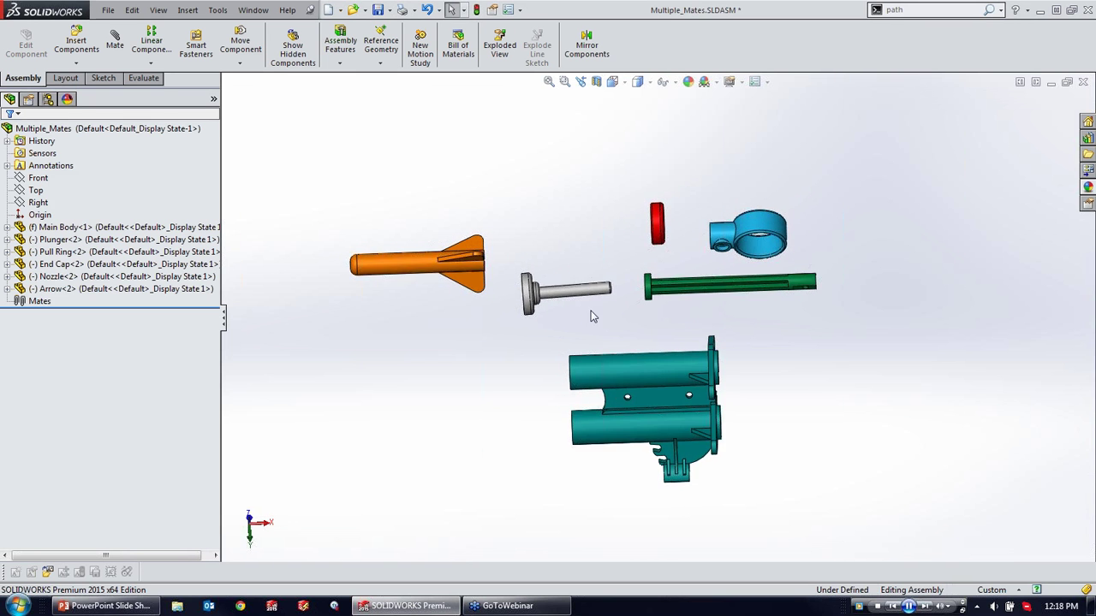
Step: Move the pull ring and plunger away from one end of the main body, and reposition the arrow and nozzle near the opposite end
click(137, 265)
drag(684, 282, 812, 281)
click(606, 396)
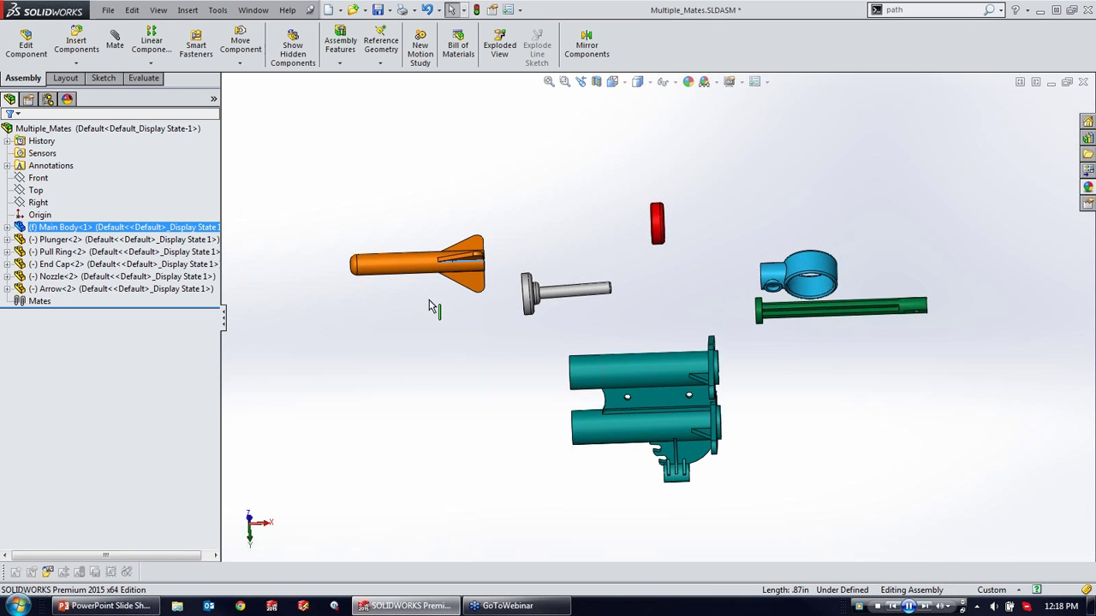
drag(446, 275, 388, 364)
drag(544, 295, 572, 323)
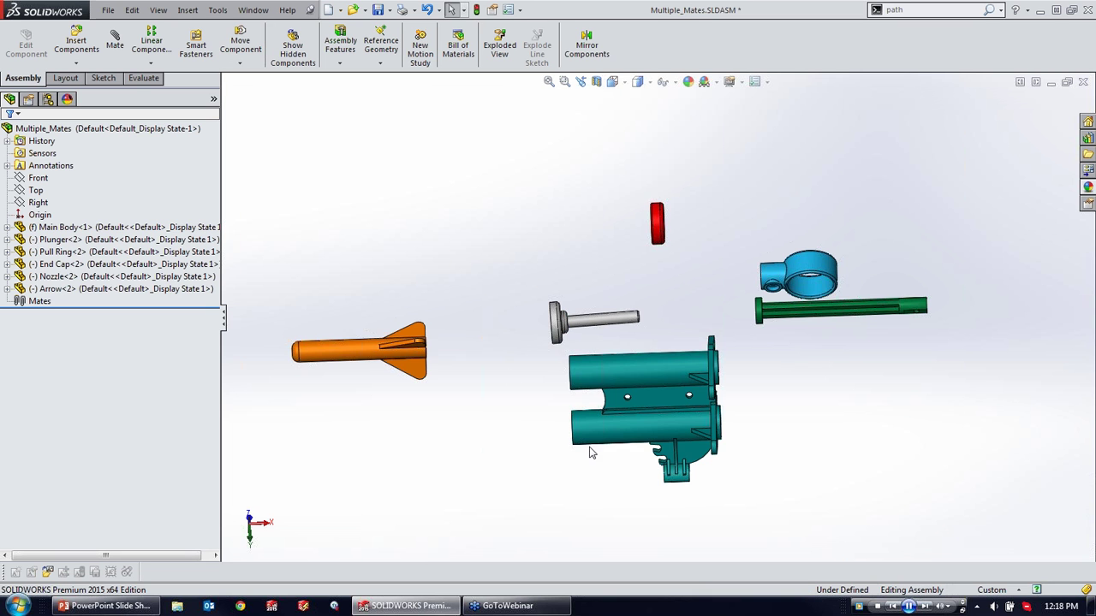
Step: Examine the main body's upper bore as the shared axis for the loose parts, then clear the selection
middle_drag(597, 457, 563, 390)
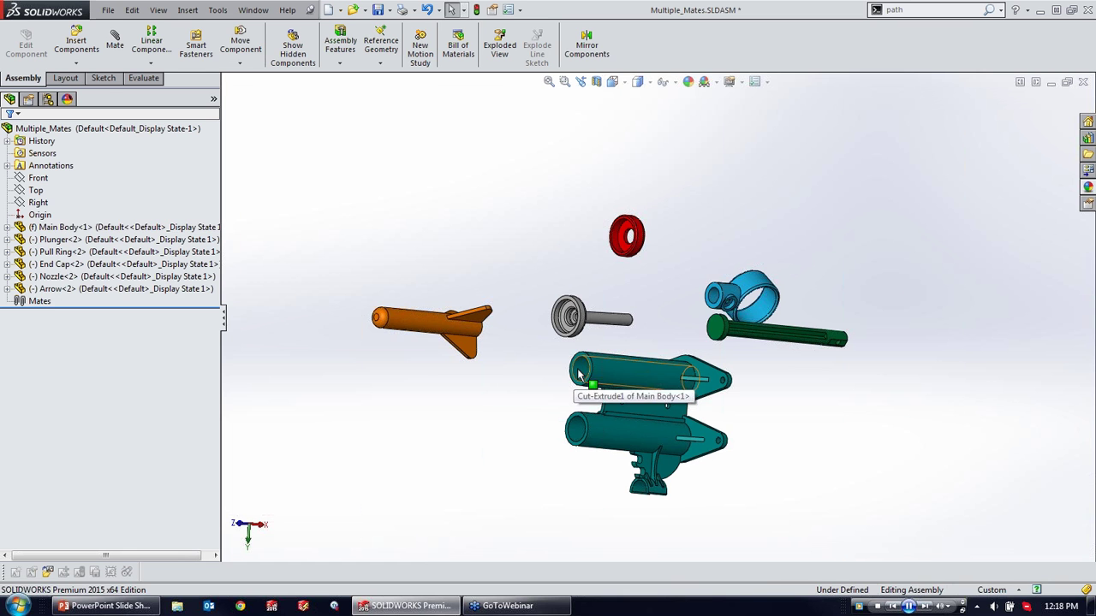
click(579, 374)
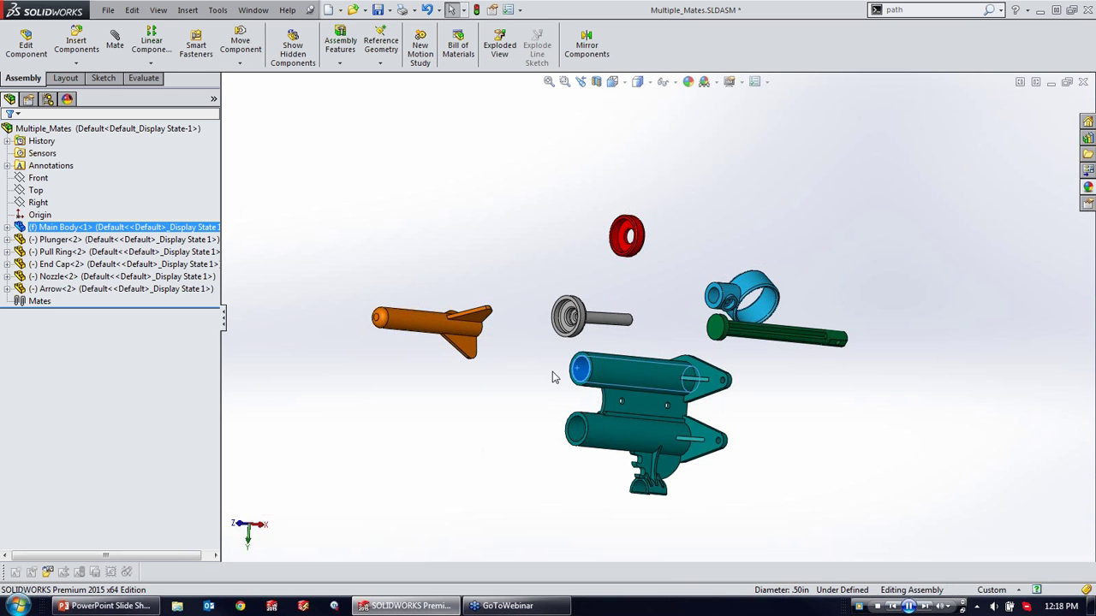
middle_drag(723, 374, 708, 354)
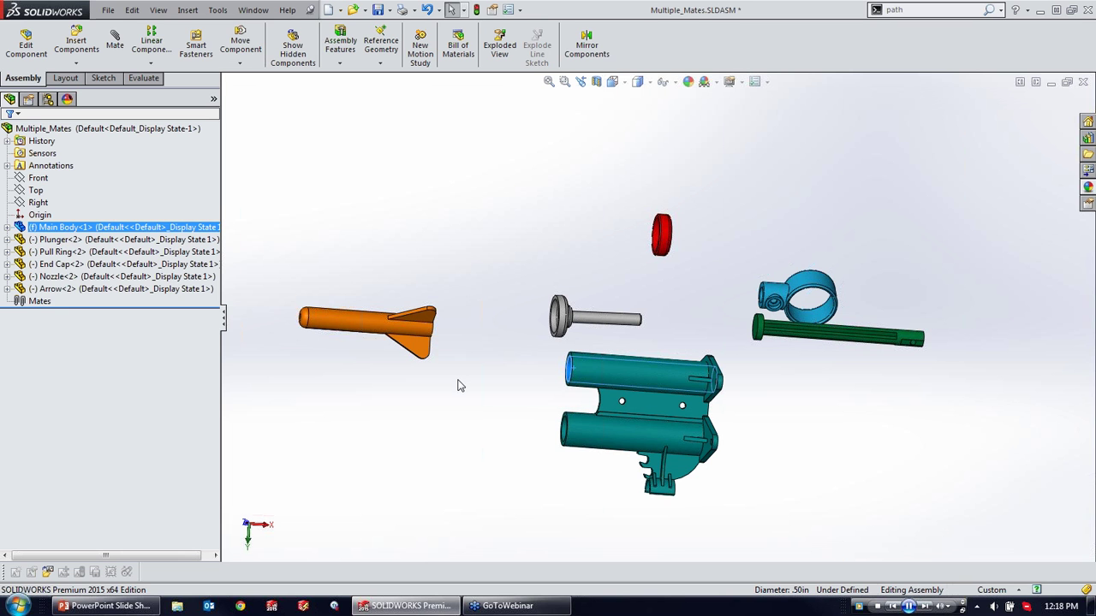
click(490, 404)
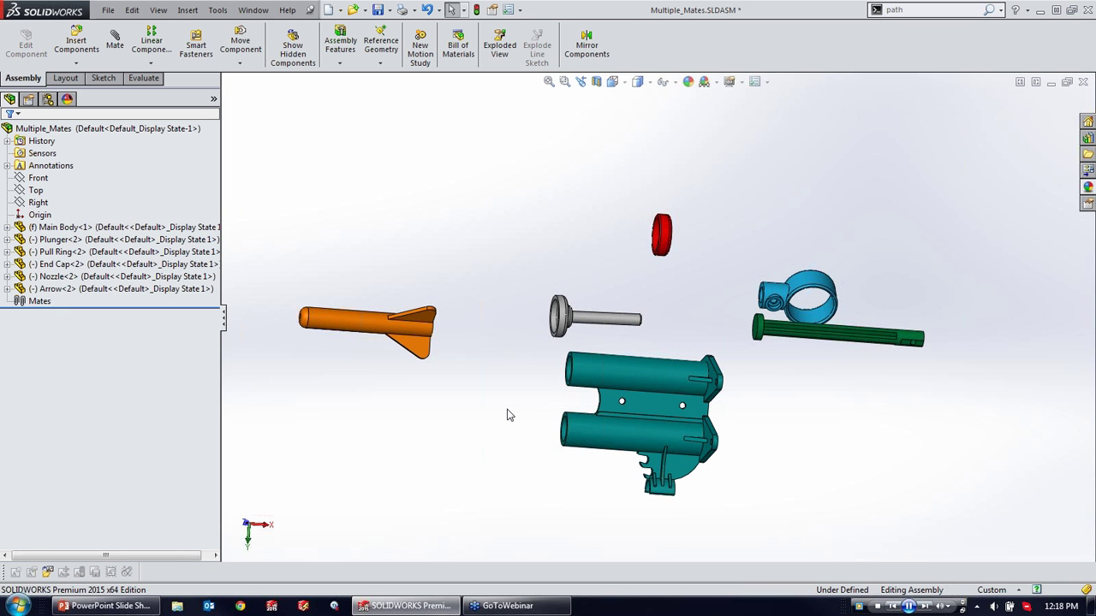
Step: Start a mate in multiple mate mode and set the main body's upper bore face as the common reference
right_drag(470, 377, 476, 325)
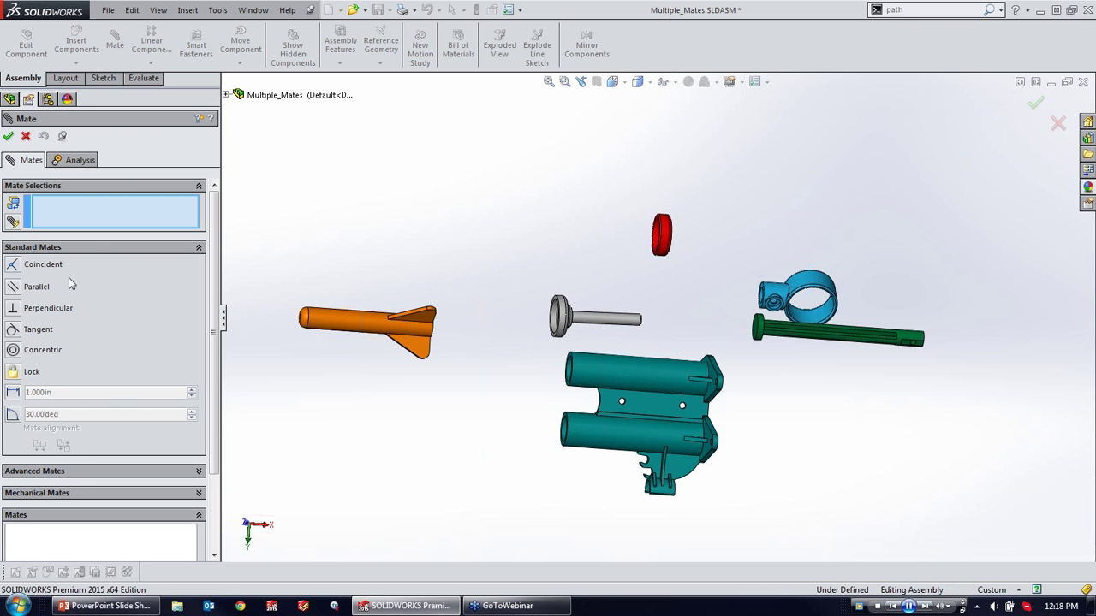
click(14, 223)
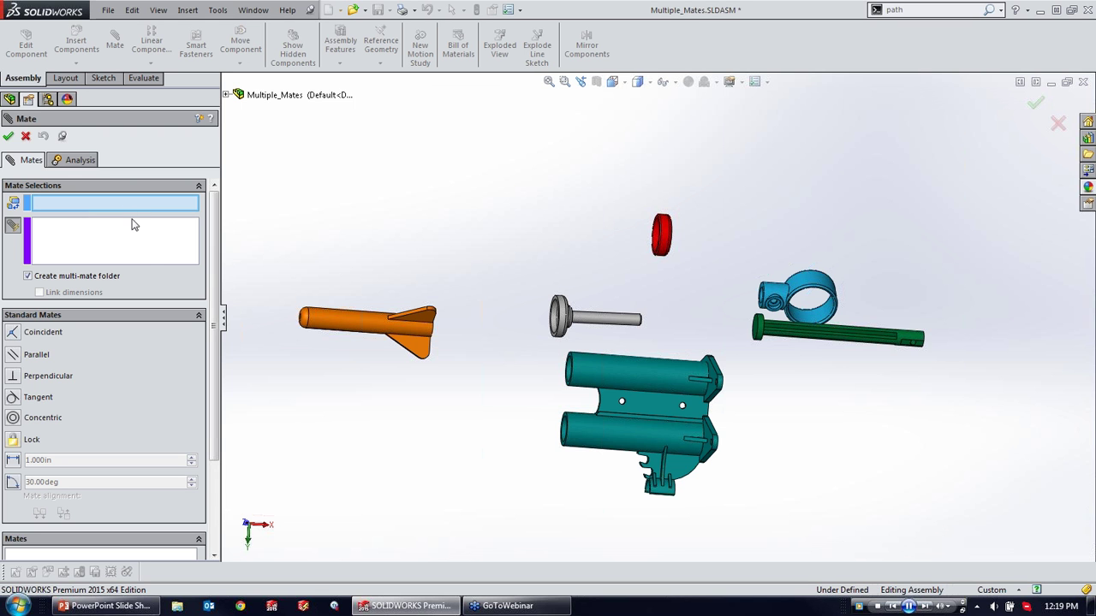
scroll(561, 380, down, 6)
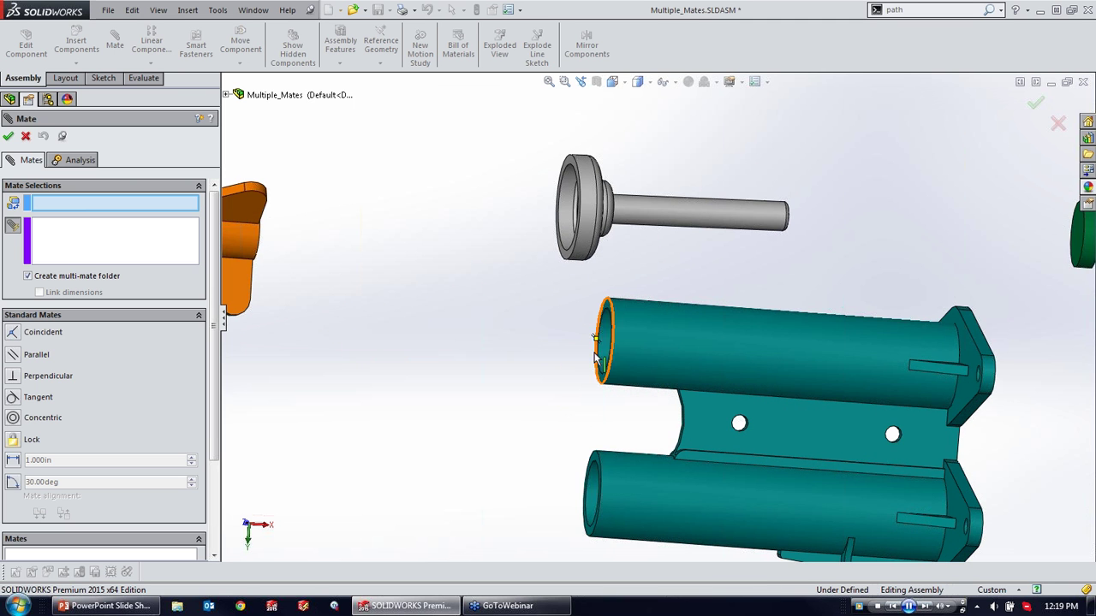
click(604, 351)
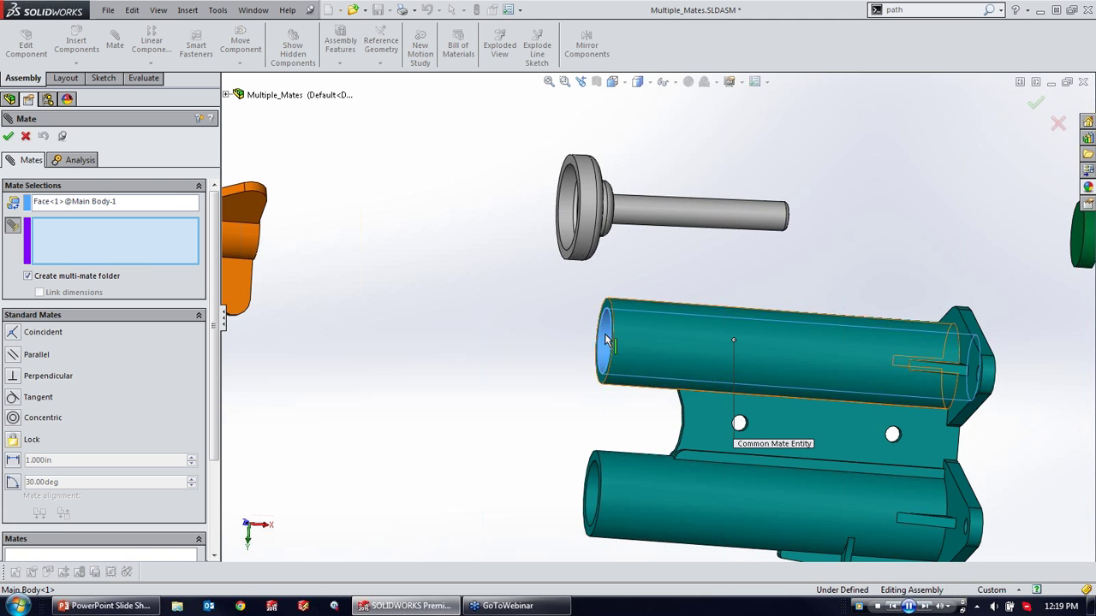
scroll(538, 323, up, 5)
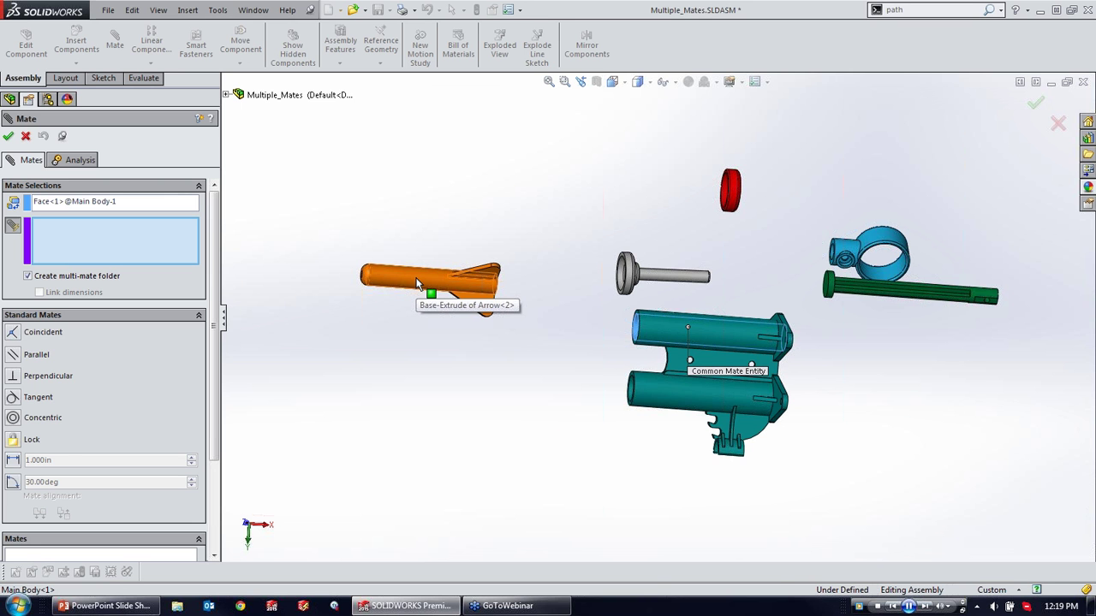
Step: Add cylindrical faces of the arrow, nozzle, end cap, pull ring and plunger as concentric mates to the common bore face
click(418, 284)
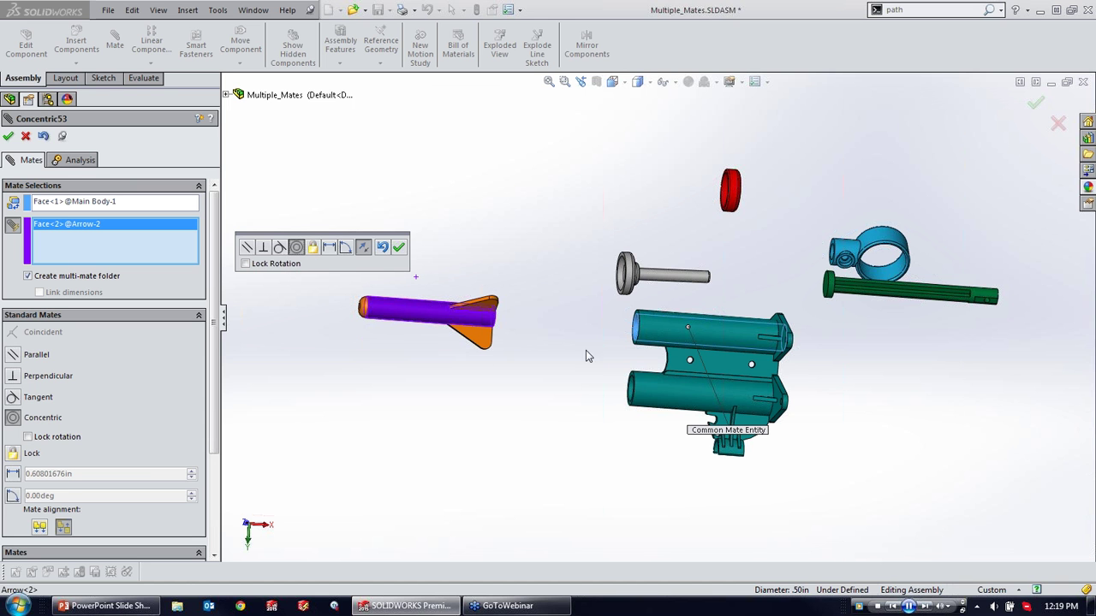
click(660, 273)
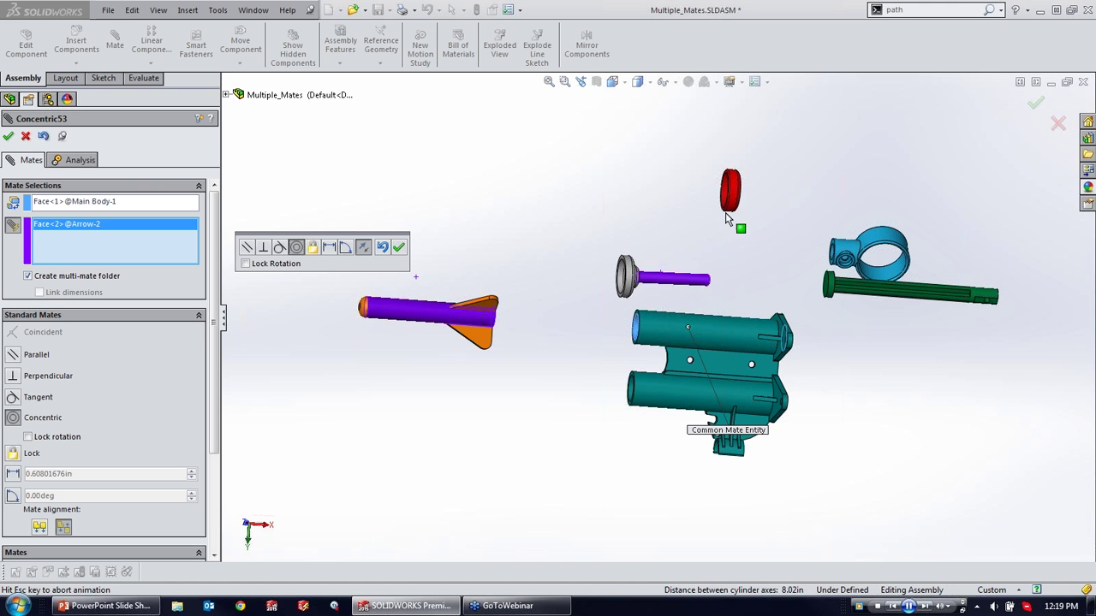
click(733, 191)
click(874, 268)
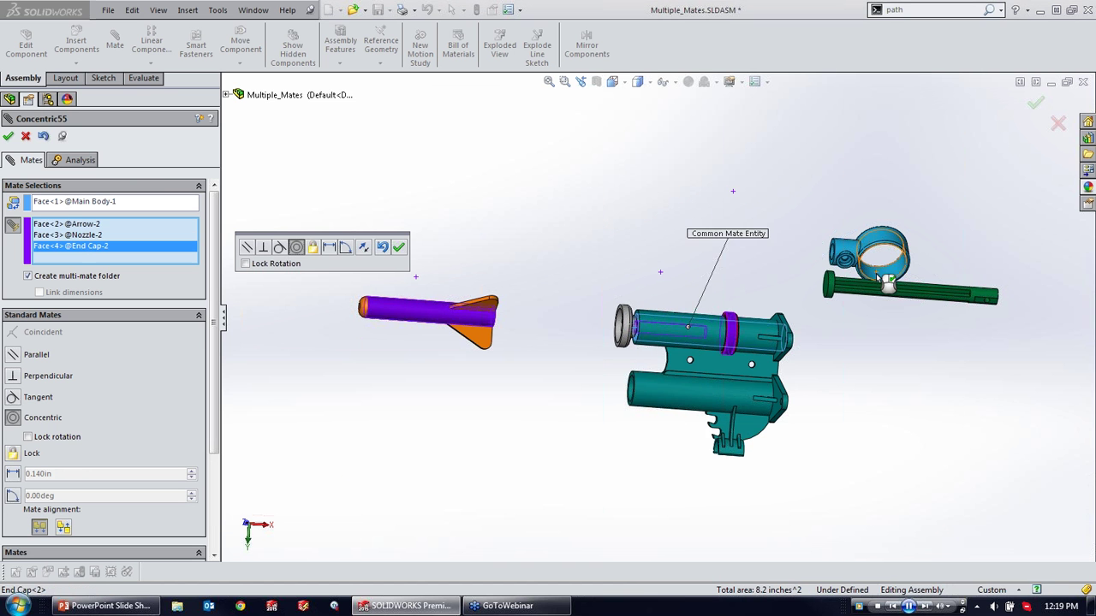
scroll(760, 272, down, 4)
click(792, 239)
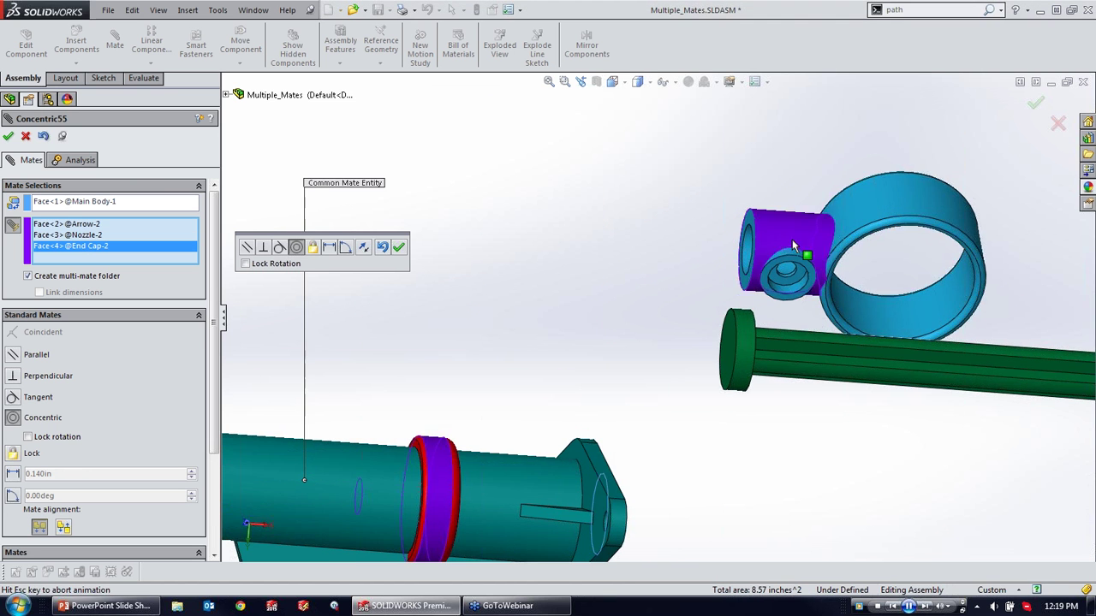
click(747, 346)
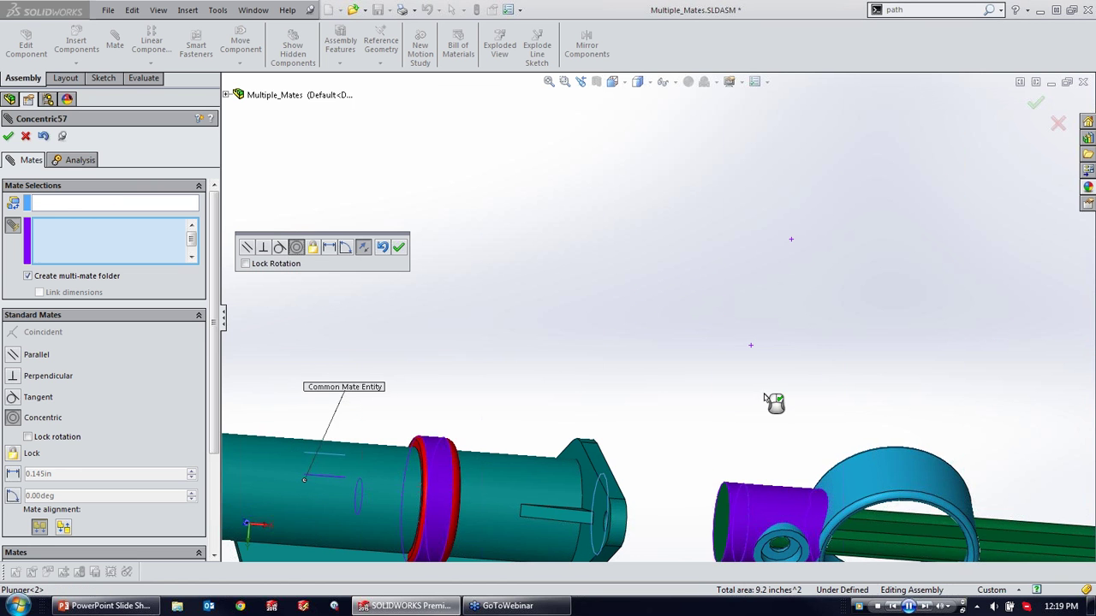
scroll(744, 366, up, 3)
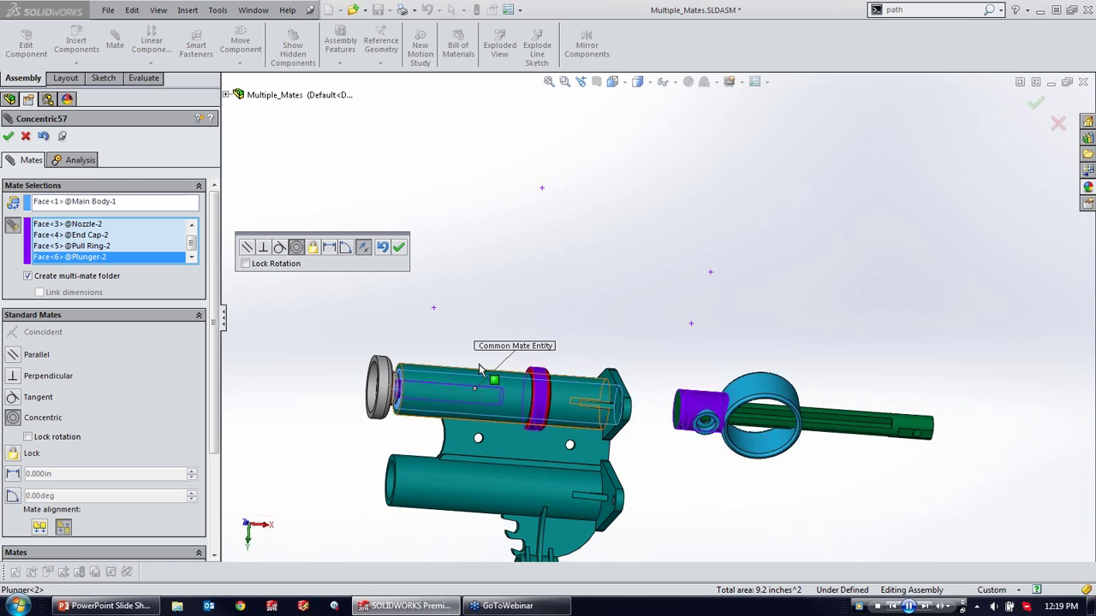
scroll(513, 385, up, 3)
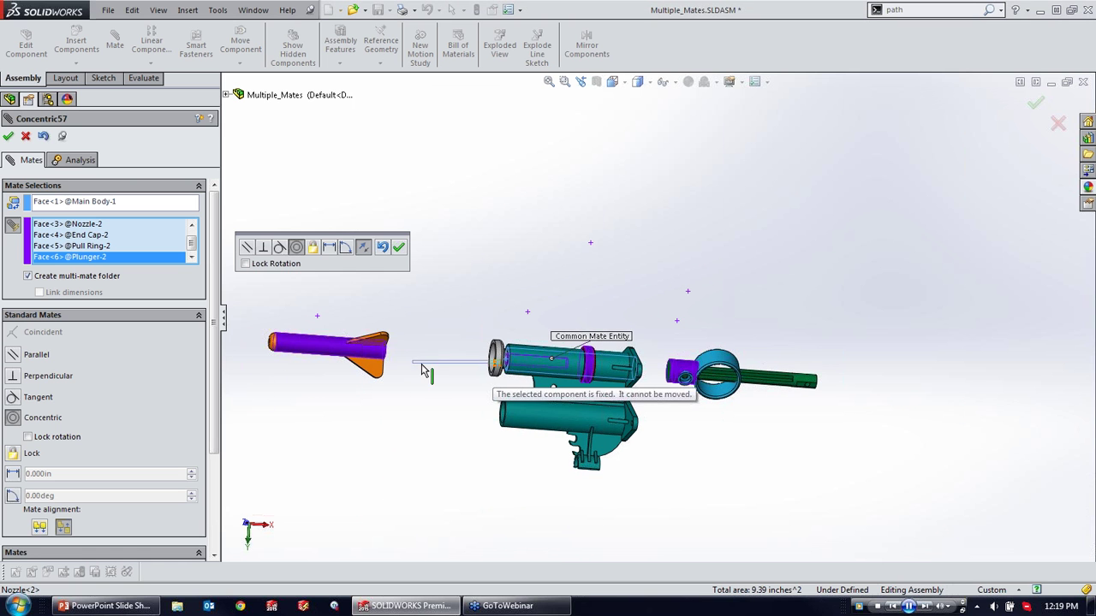
click(495, 363)
scroll(462, 368, down, 5)
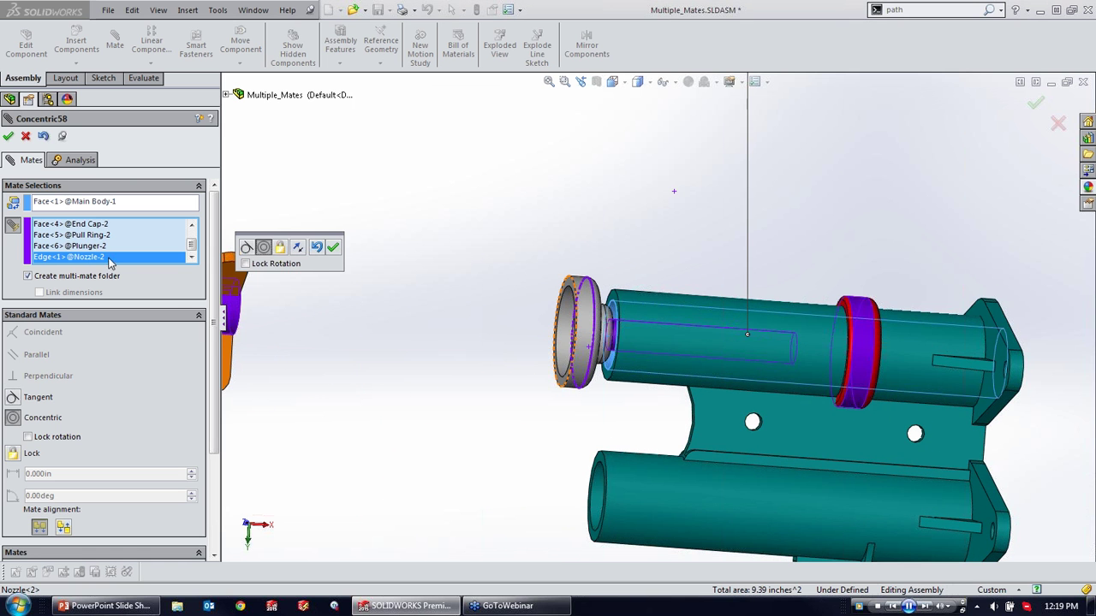
scroll(195, 247, up, 2)
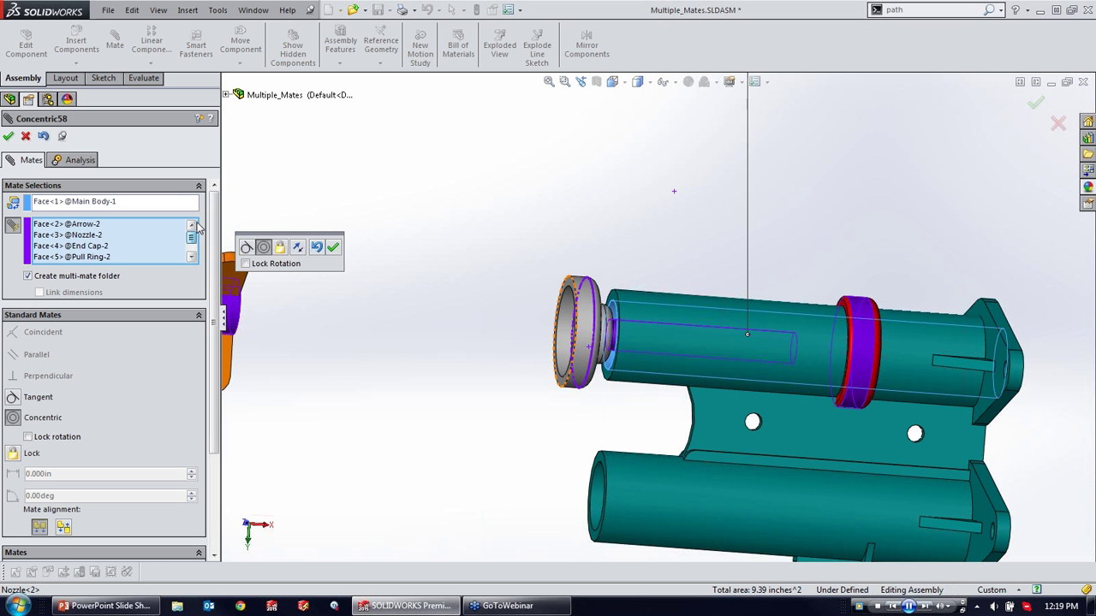
scroll(195, 247, down, 2)
click(143, 257)
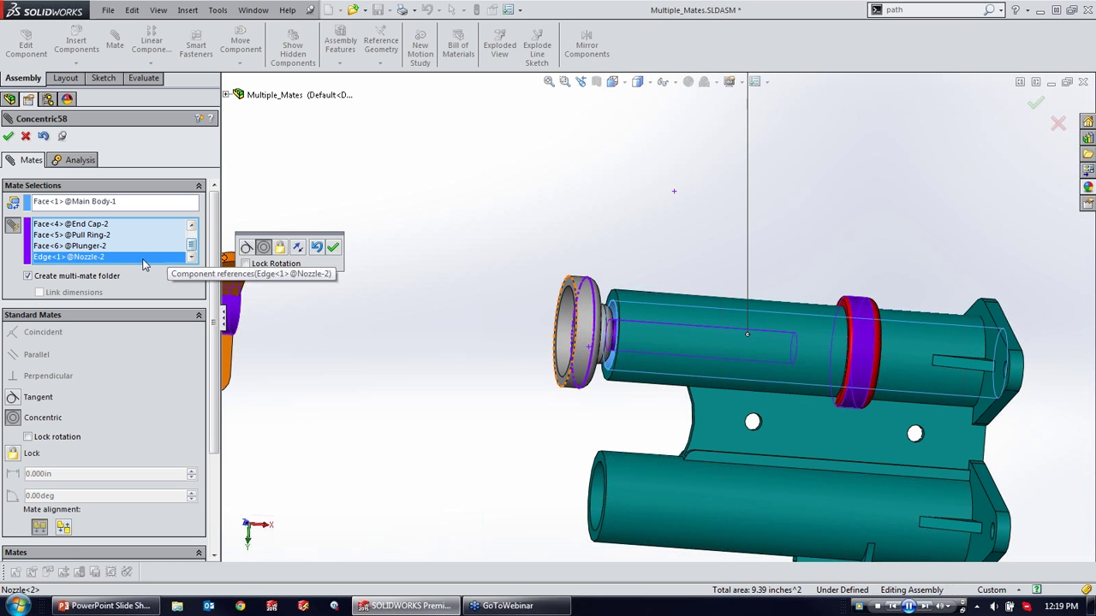
right_click(144, 259)
click(179, 280)
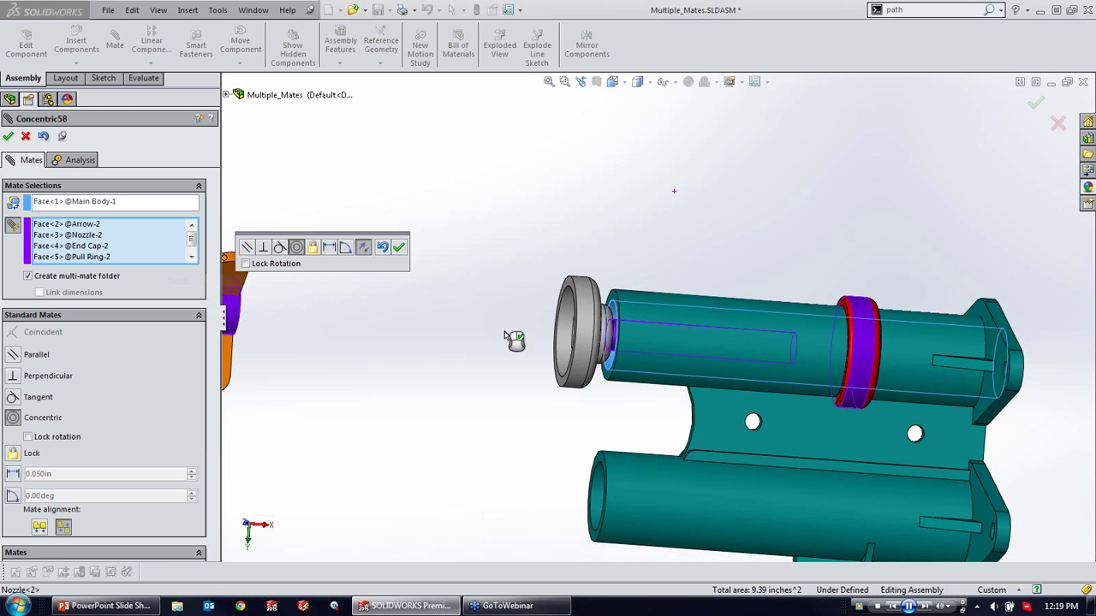
Step: Apply the multiple concentric mates, and slide the nozzle and end cap clear of the main body and the pull ring beyond the plunger
click(398, 250)
drag(582, 333, 306, 317)
scroll(504, 330, up, 2)
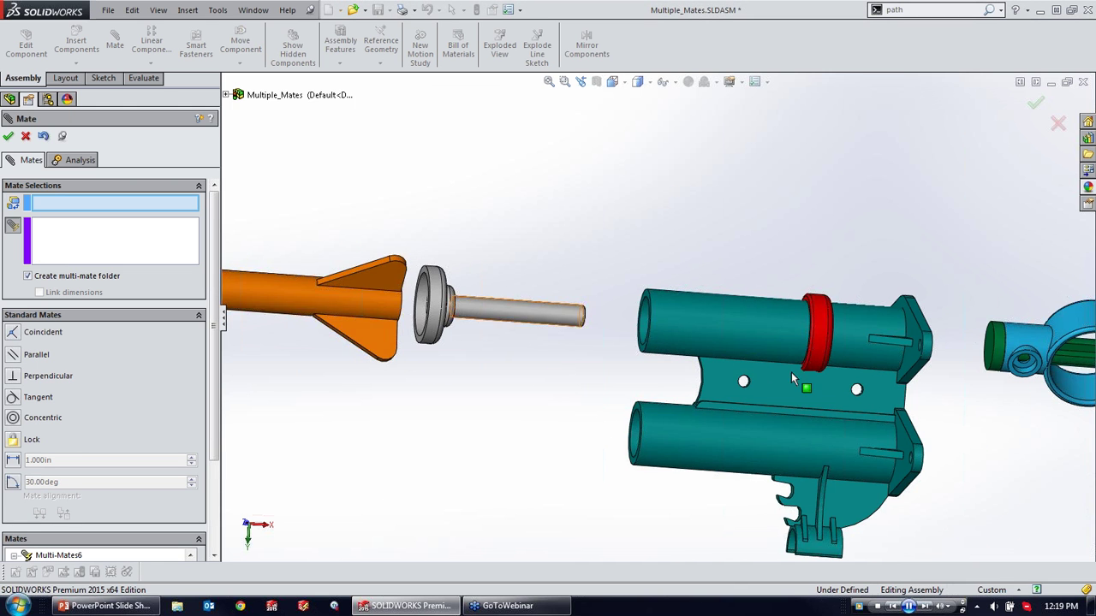
scroll(557, 338, up, 3)
drag(693, 314, 767, 320)
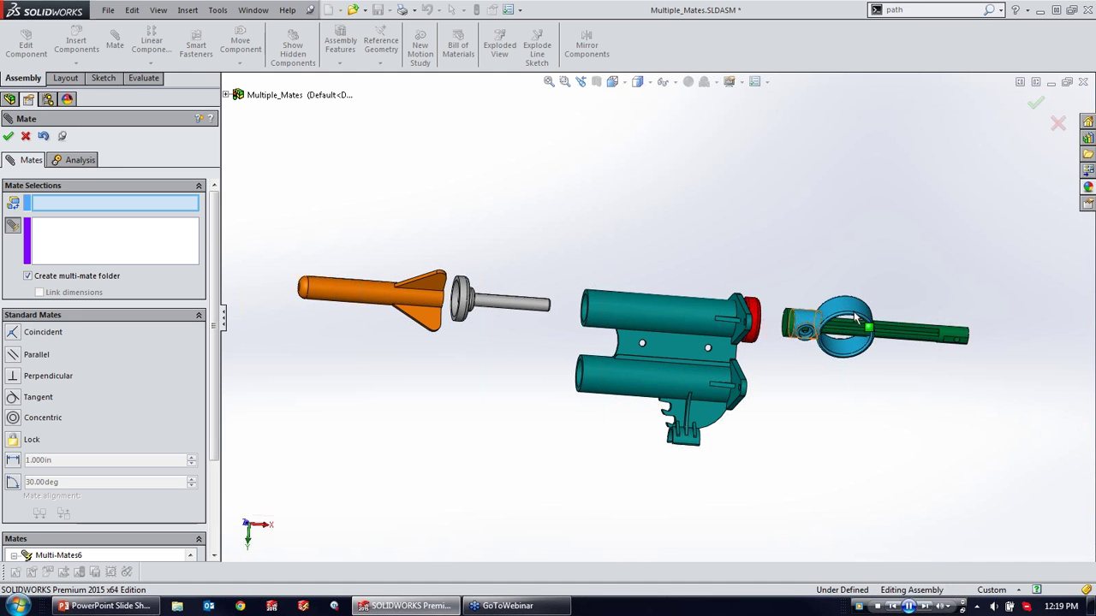
drag(837, 308, 1031, 327)
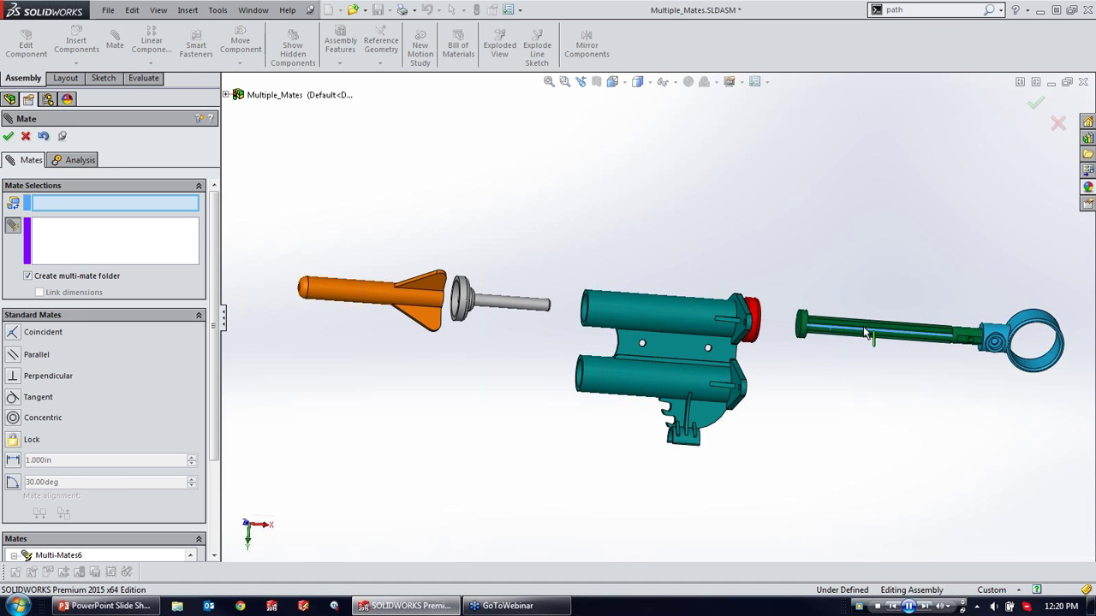
Step: Slide the nozzle along the shared axis so its tube end reaches the opening of the main body's upper bore
scroll(835, 321, down, 2)
scroll(835, 321, down, 2)
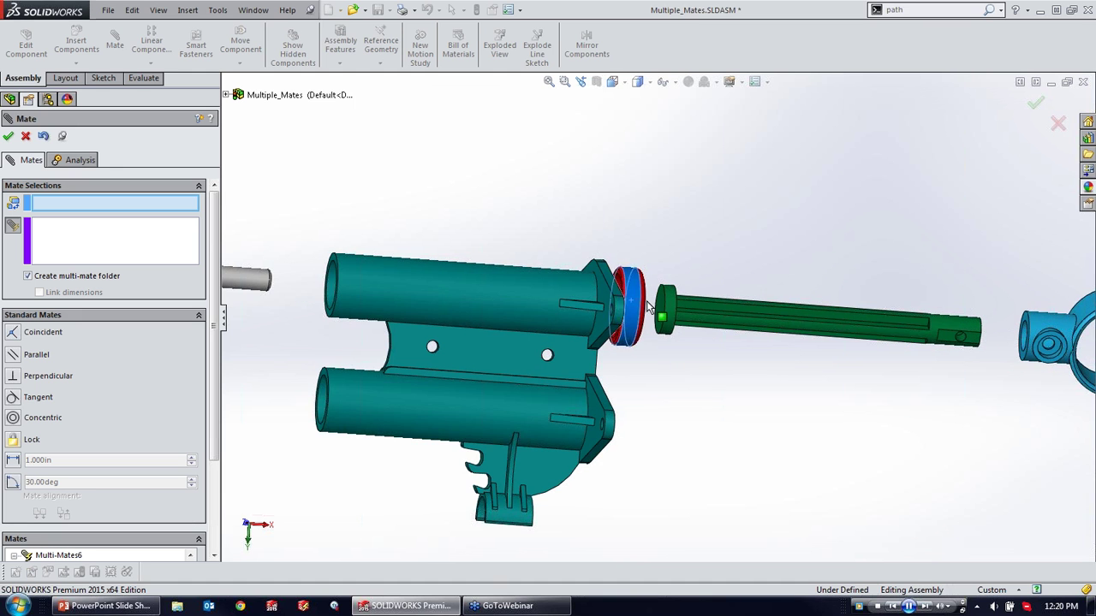
scroll(565, 347, down, 1)
scroll(583, 343, up, 3)
scroll(497, 283, down, 2)
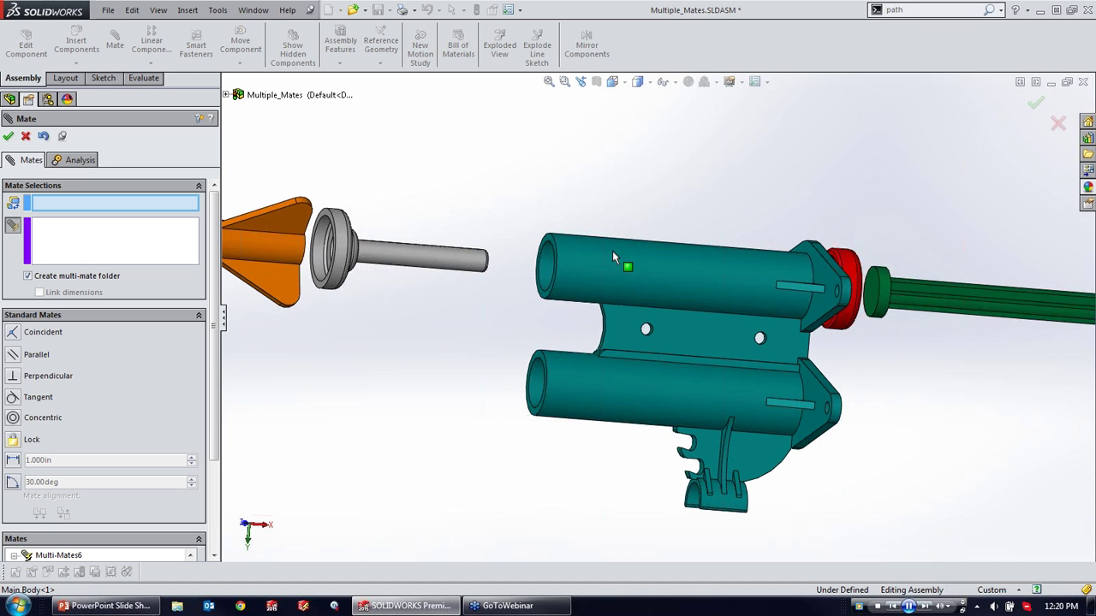
drag(389, 263, 445, 265)
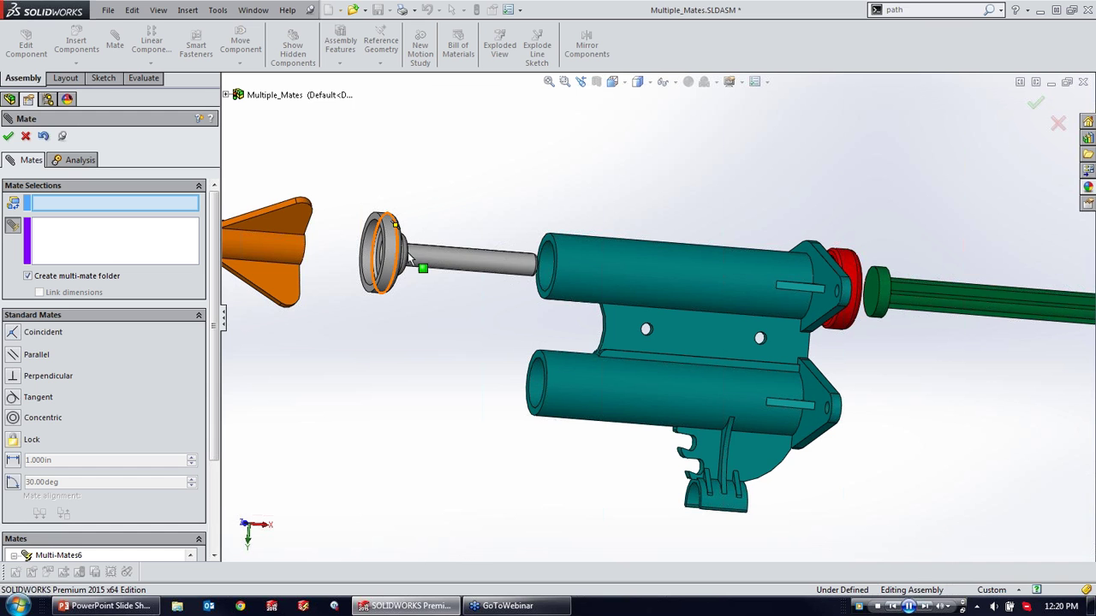
Step: Set the nozzle's concentric mate in the Multi-Mates6 group to anti-aligned, and finish the mate command
click(522, 267)
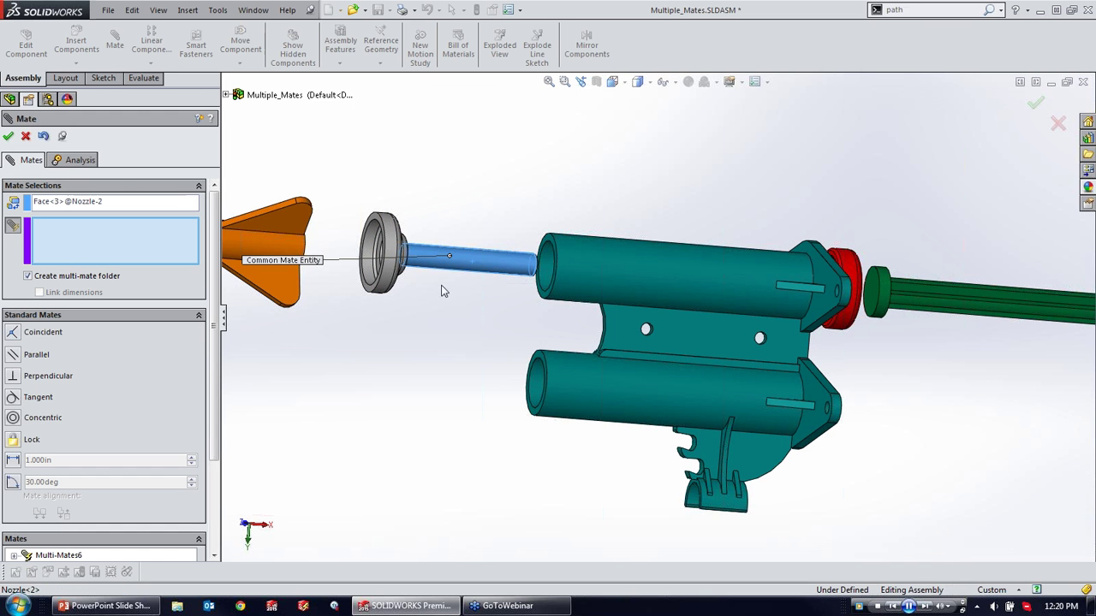
drag(215, 414, 214, 488)
click(57, 455)
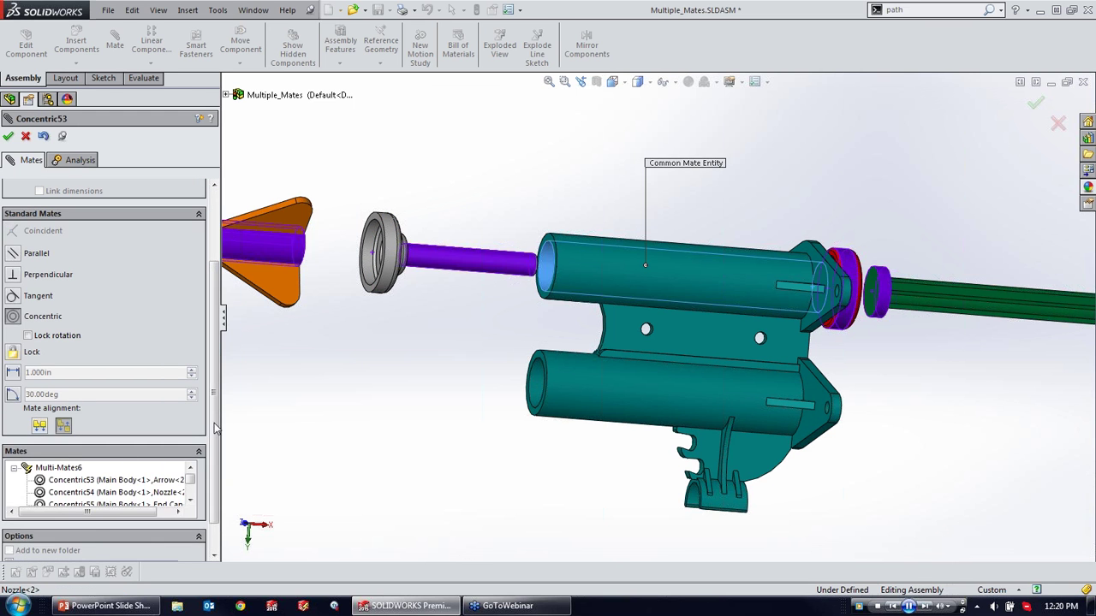
drag(215, 403, 219, 434)
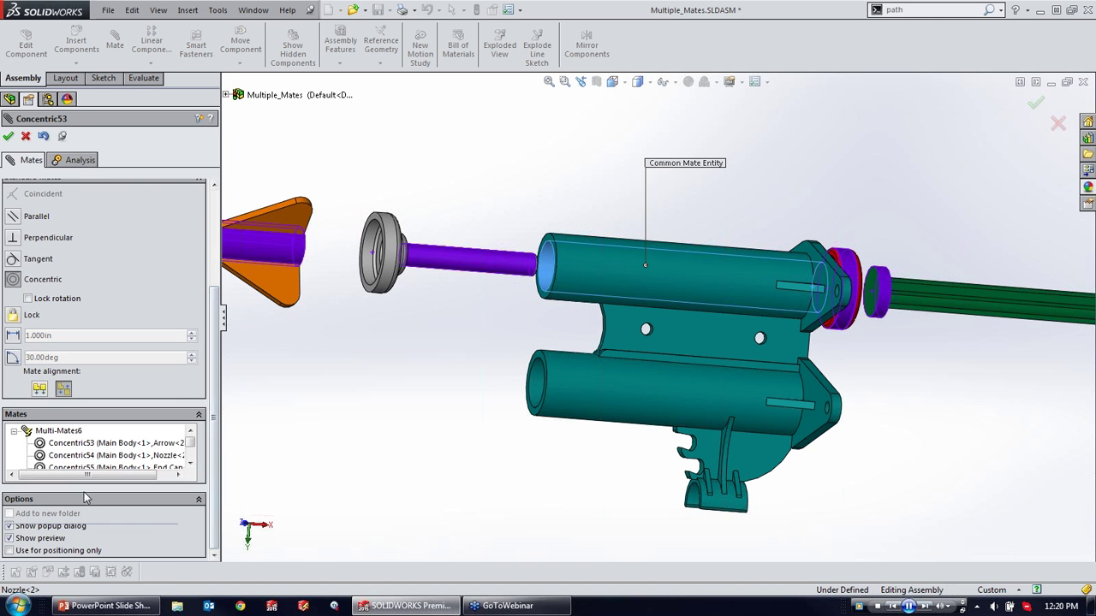
click(103, 455)
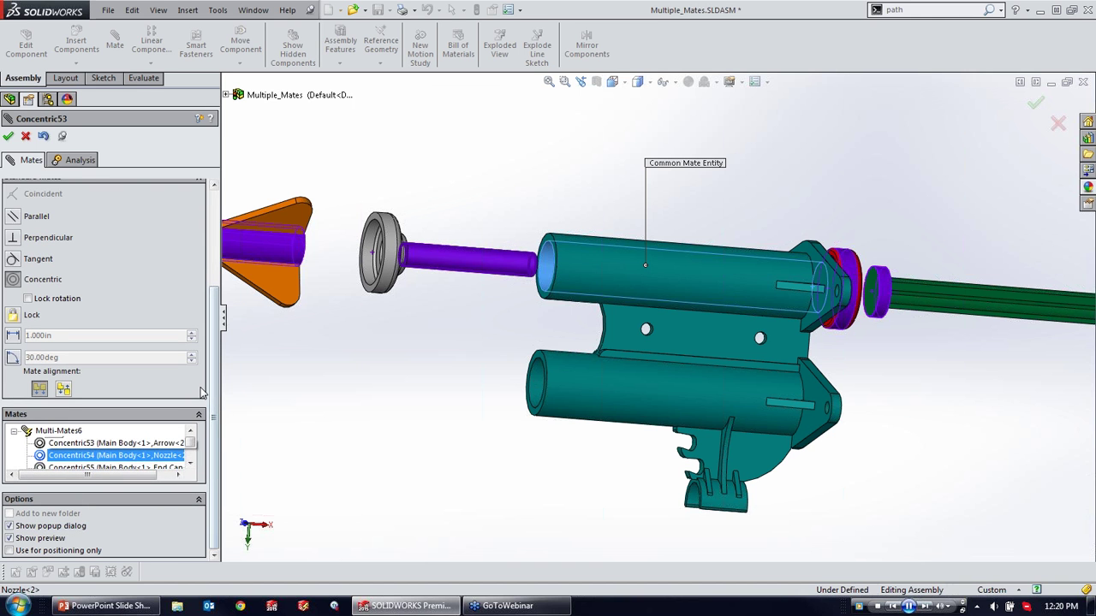
click(64, 388)
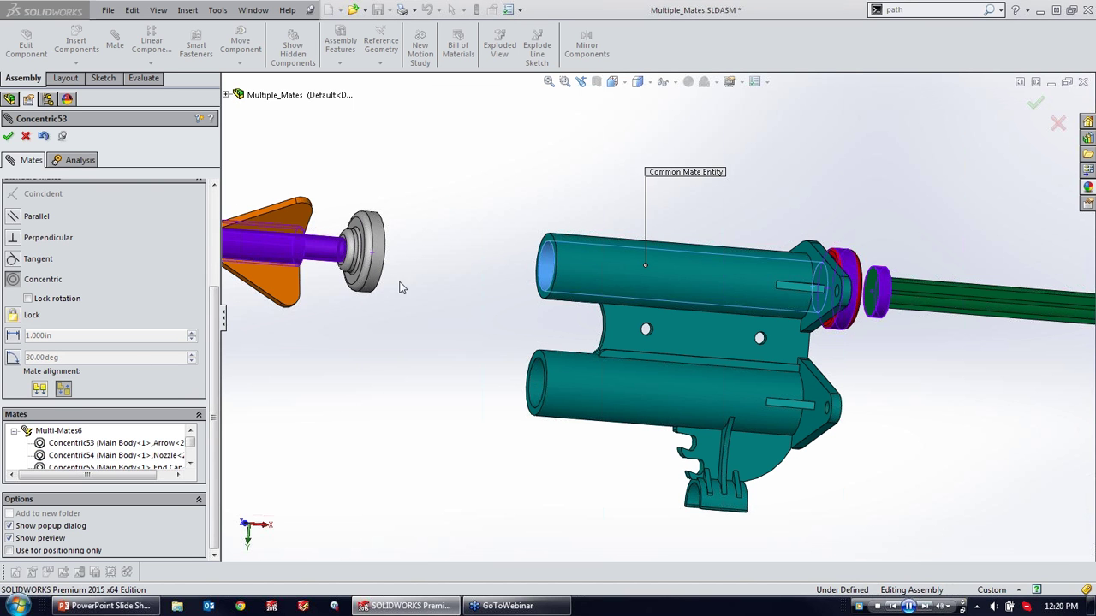
click(7, 136)
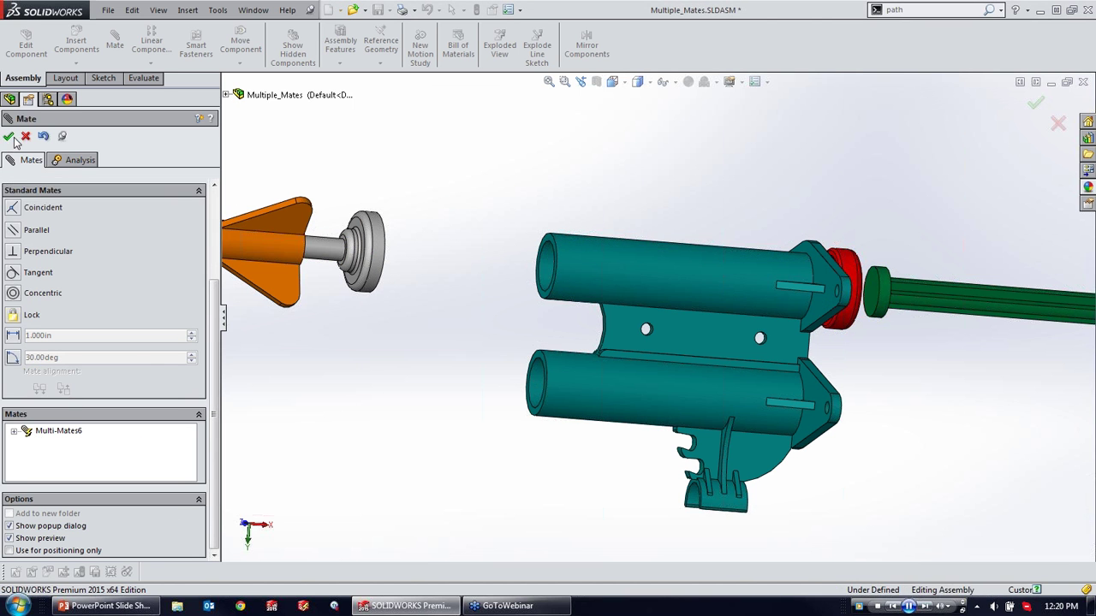
click(8, 137)
Step: View the end cap's mates and reverse the alignment of its concentric mate with the main body
key(f)
click(434, 297)
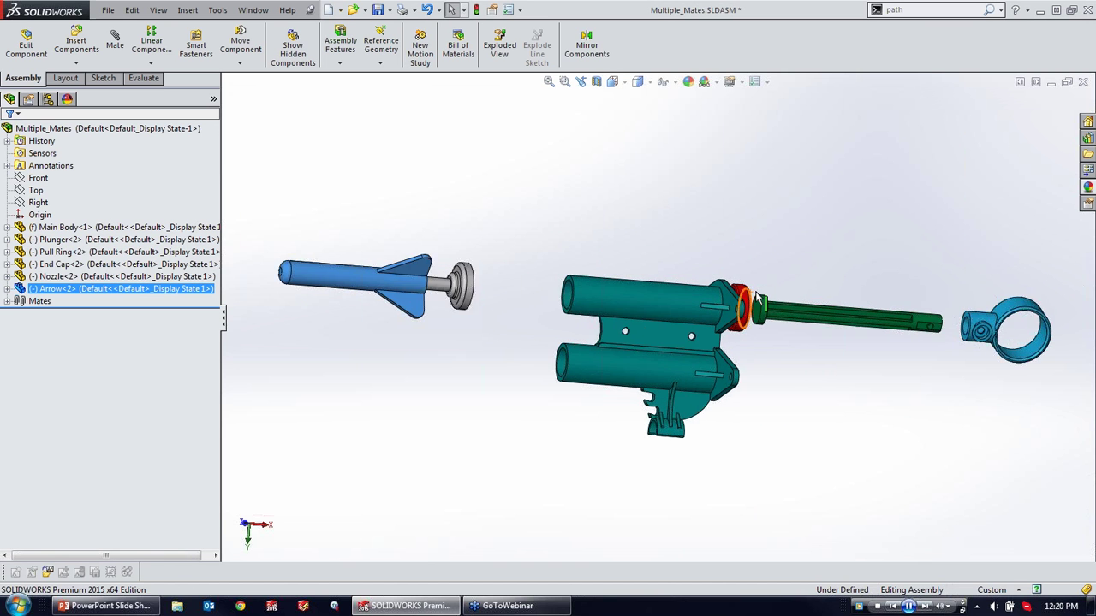
scroll(700, 291, down, 3)
scroll(700, 291, down, 3)
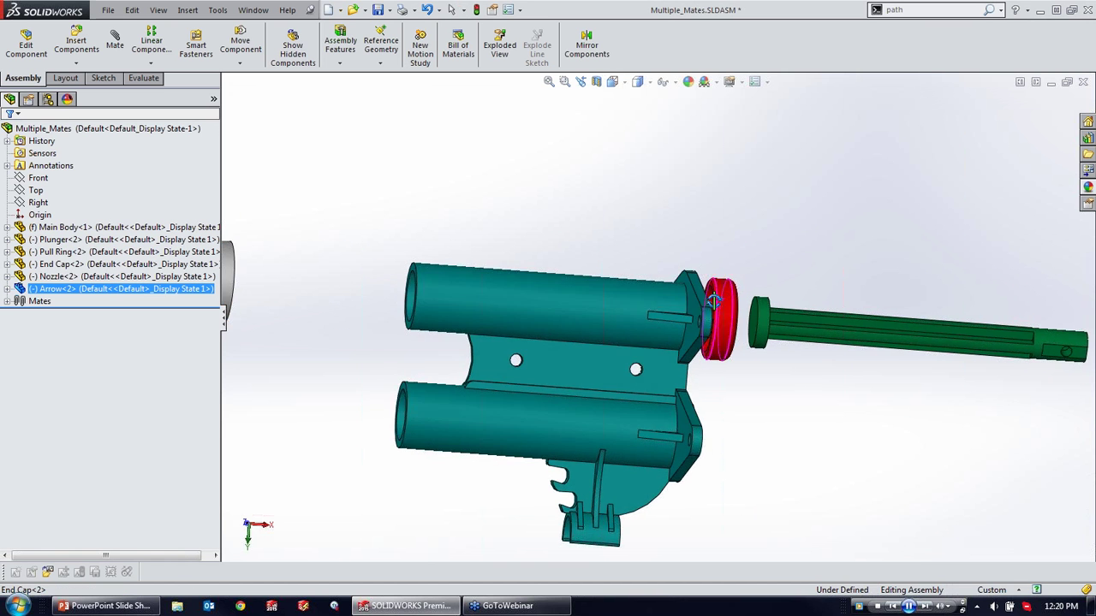
click(721, 300)
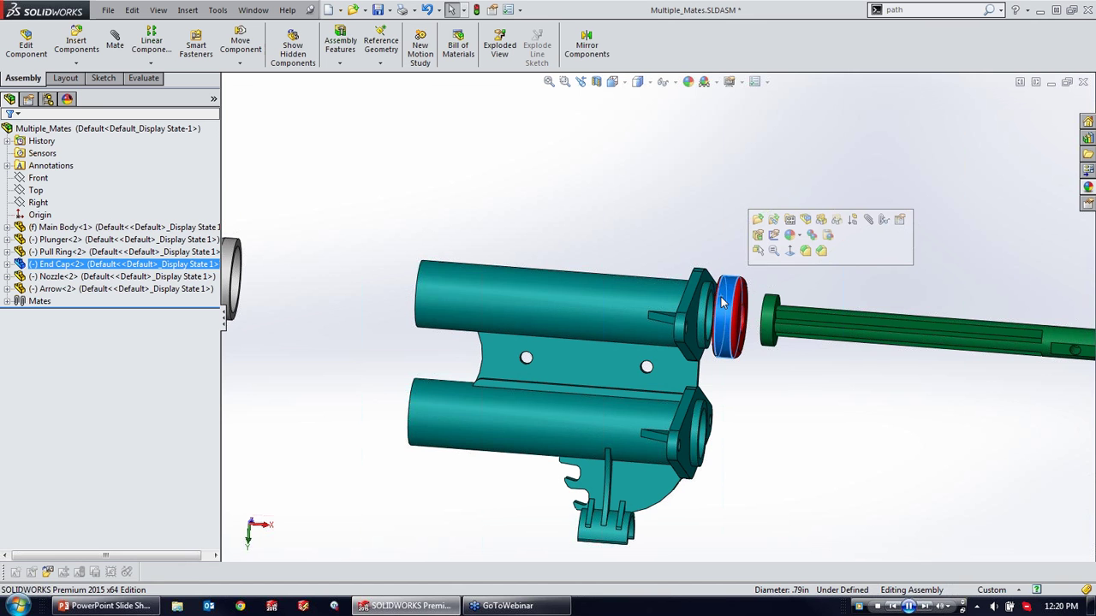
click(885, 220)
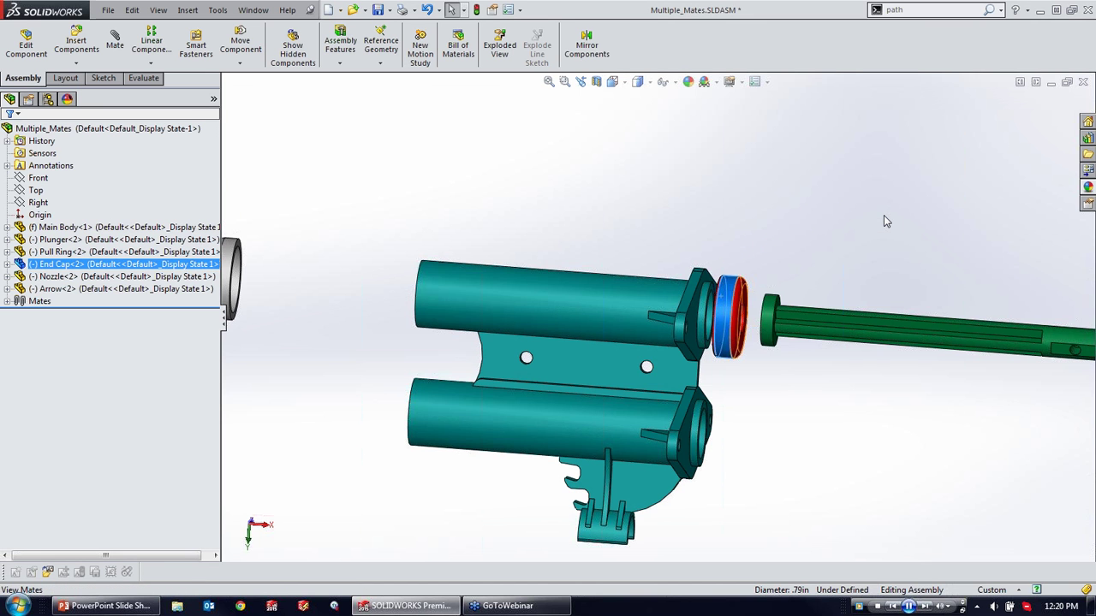
click(62, 102)
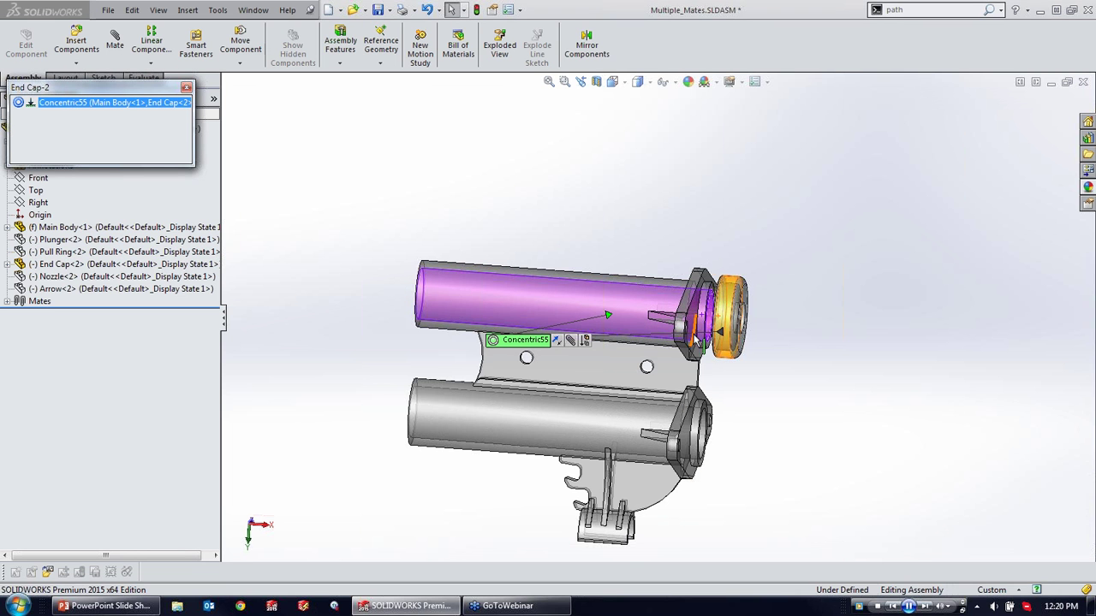
click(556, 341)
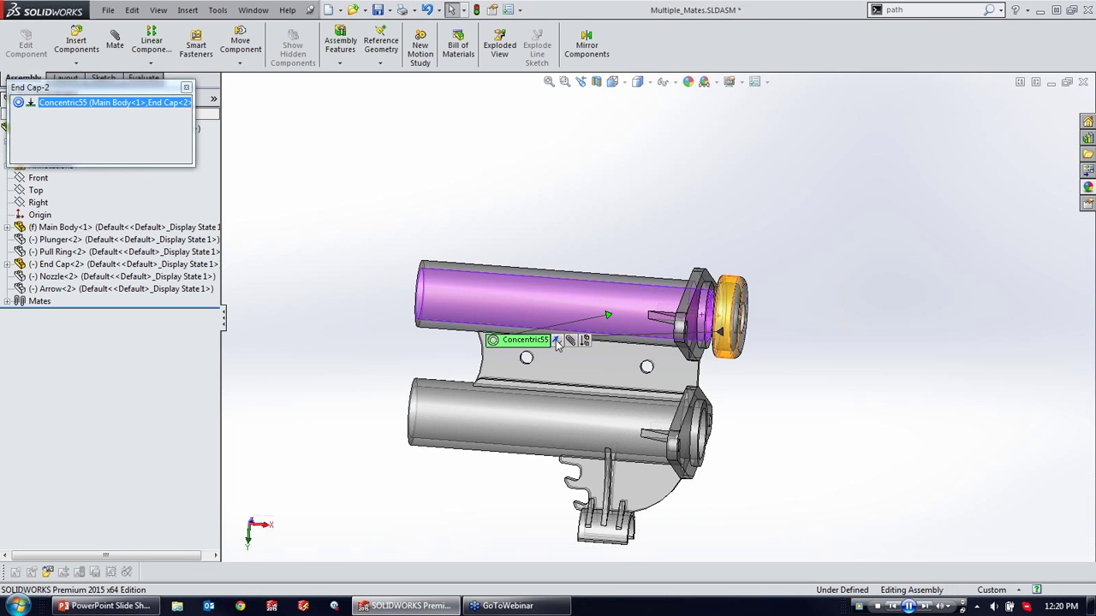
scroll(557, 343, down, 5)
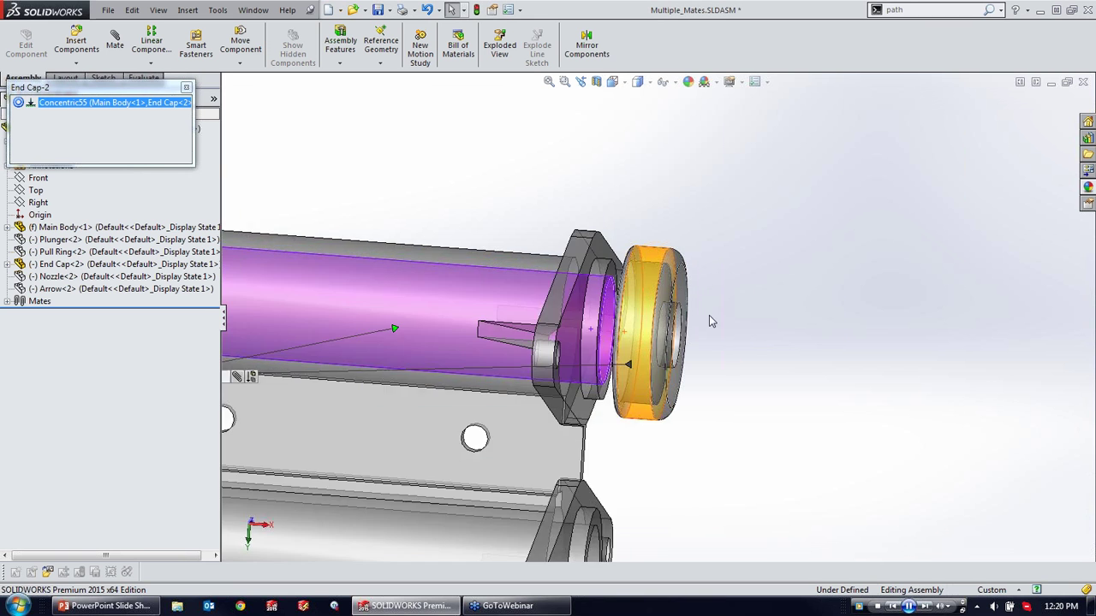
scroll(351, 389, up, 3)
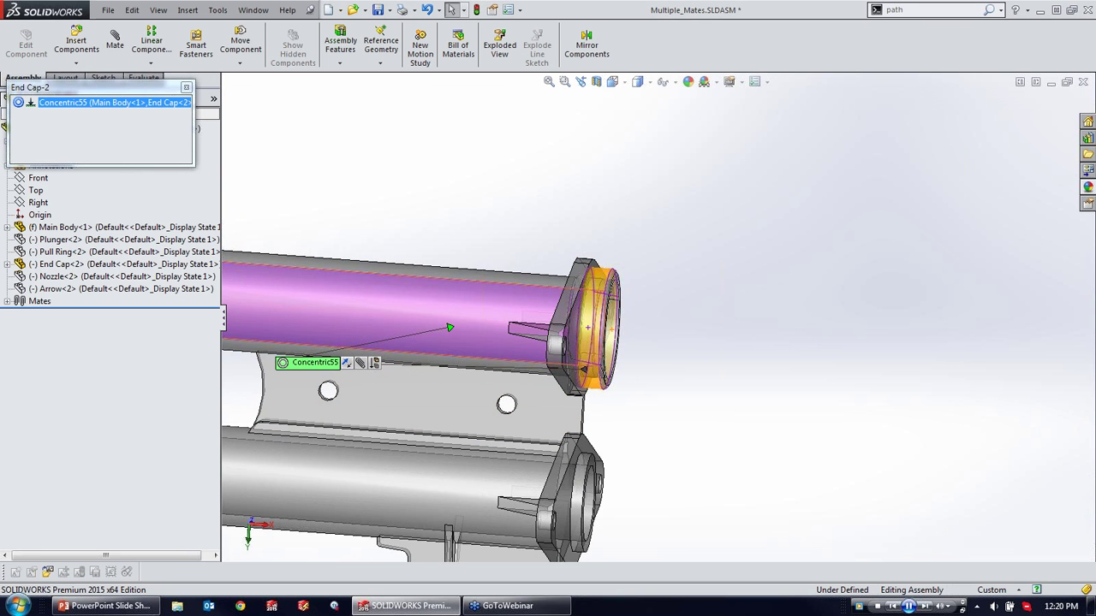
click(346, 363)
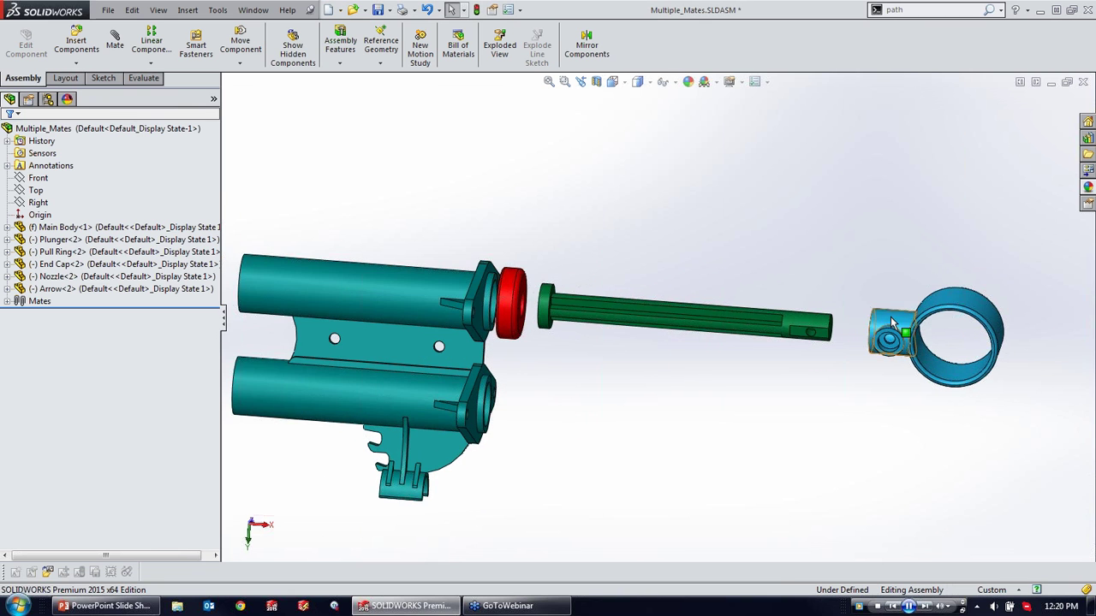
Step: View the pull ring's mates, flip its concentric mate alignment back and forth, and close the mate list
click(895, 329)
click(1054, 239)
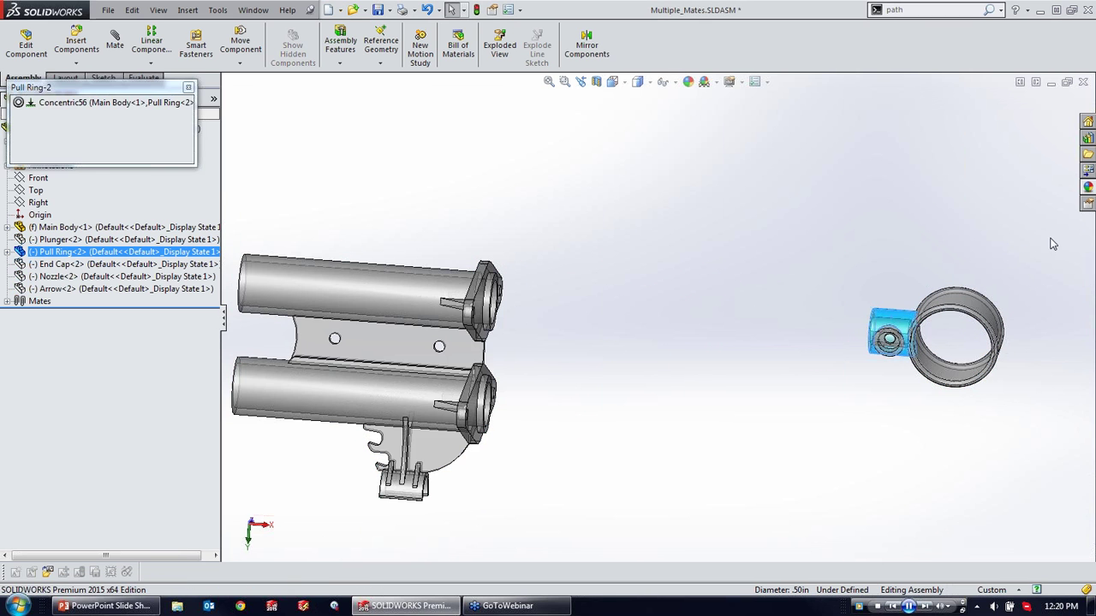
click(87, 103)
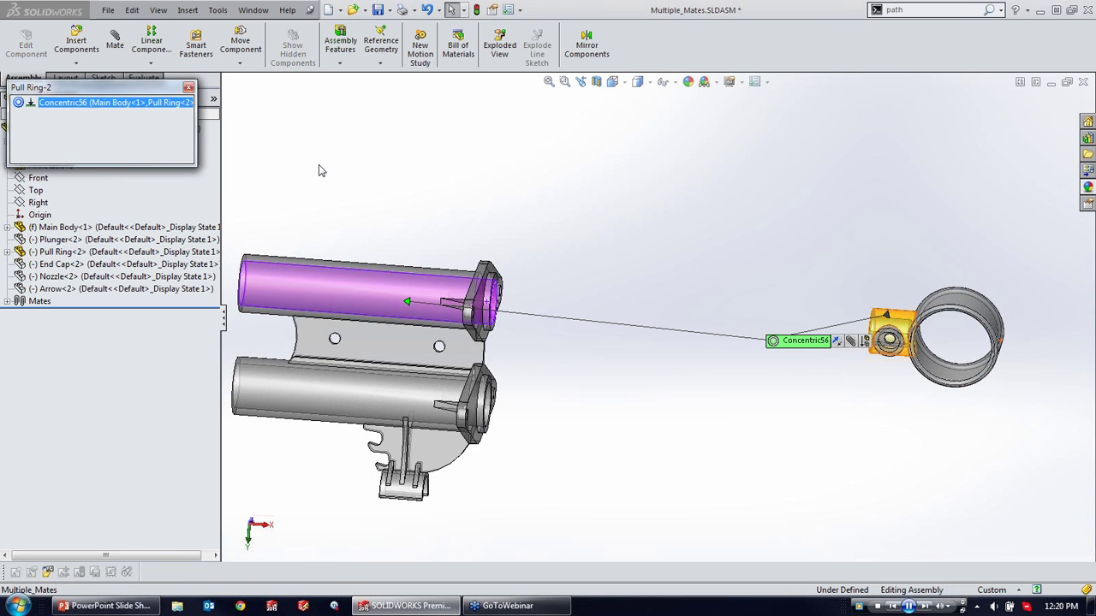
click(838, 344)
scroll(851, 349, up, 2)
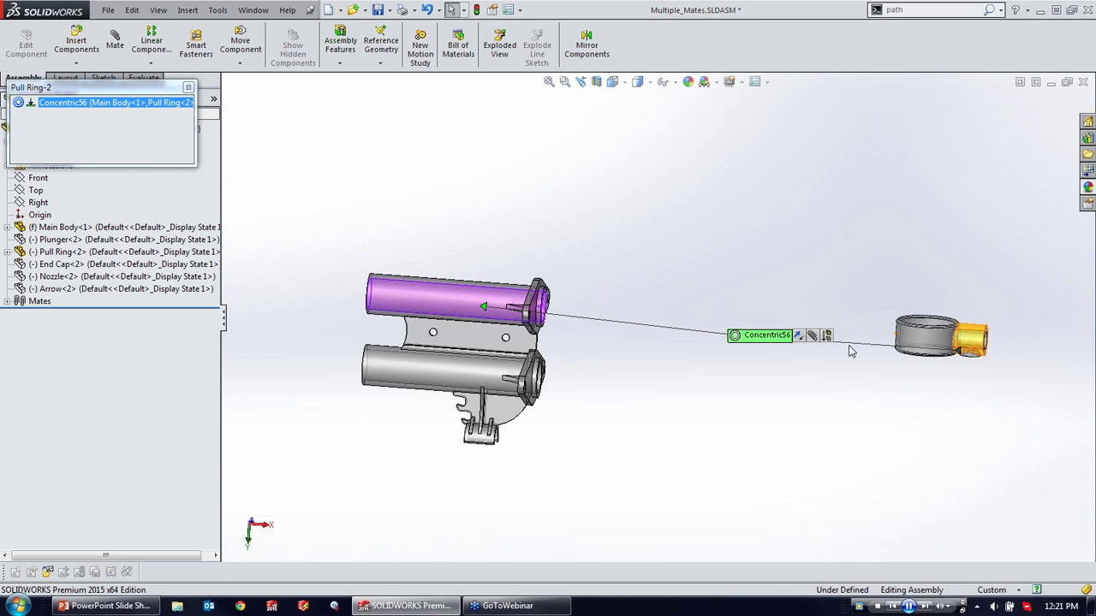
scroll(881, 352, down, 3)
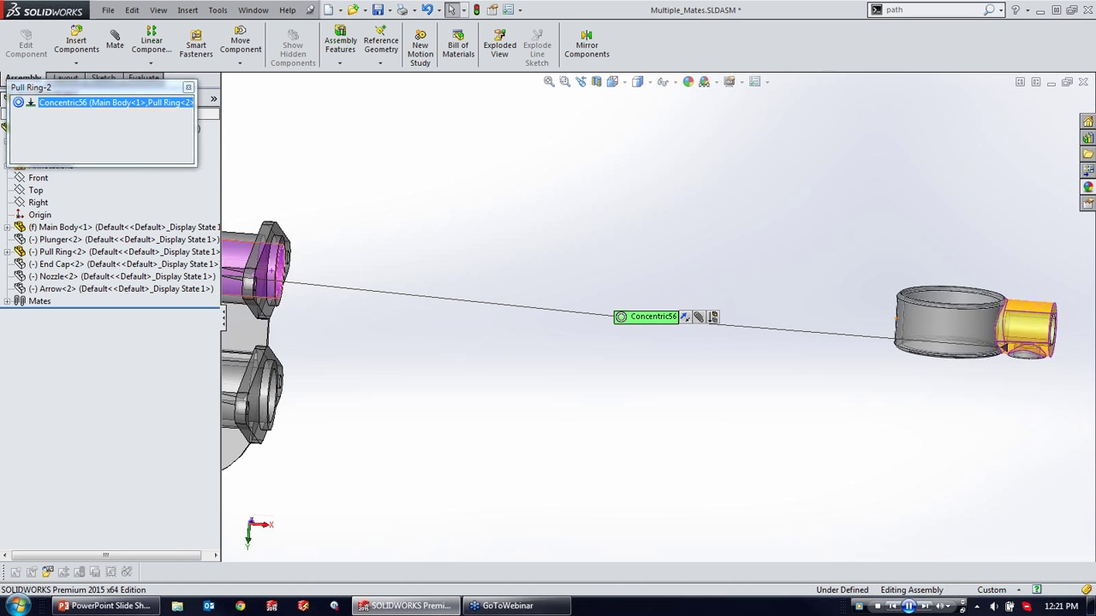
click(686, 319)
click(686, 319)
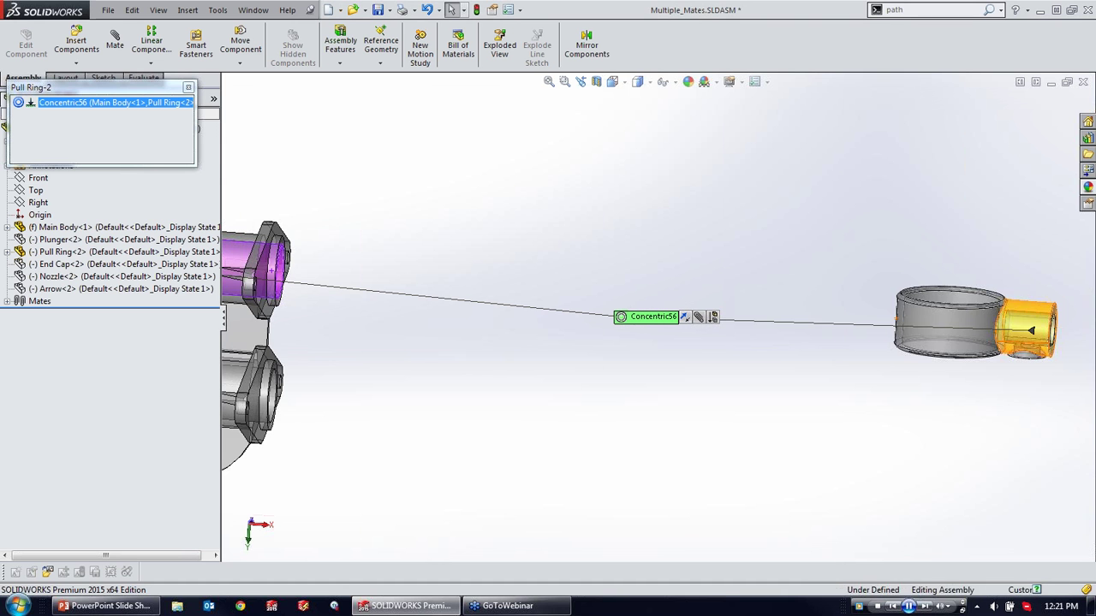
click(686, 319)
click(189, 88)
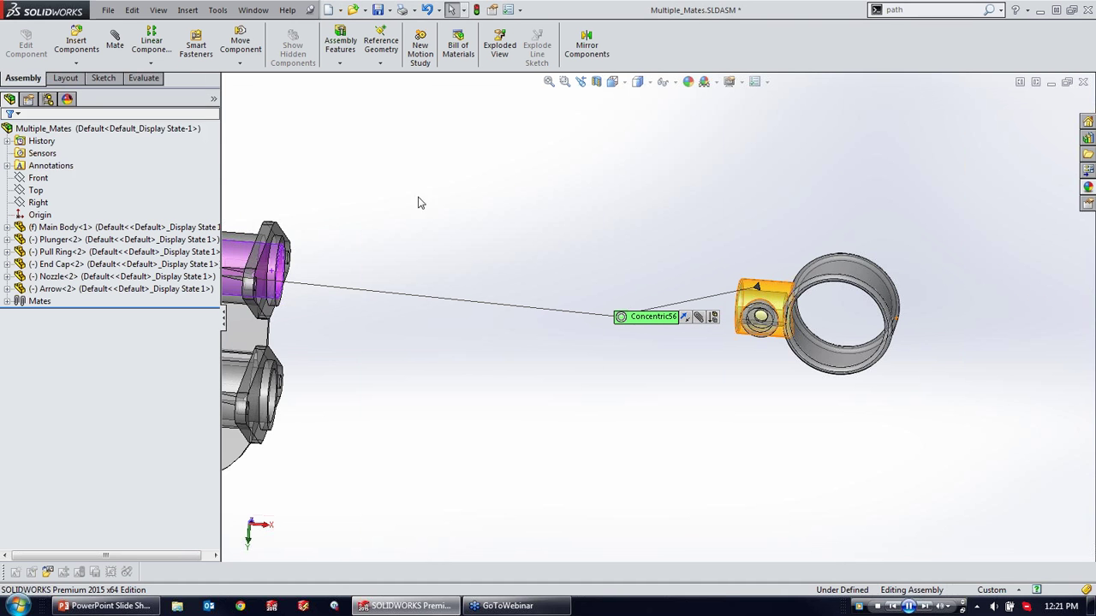
scroll(505, 311, up, 5)
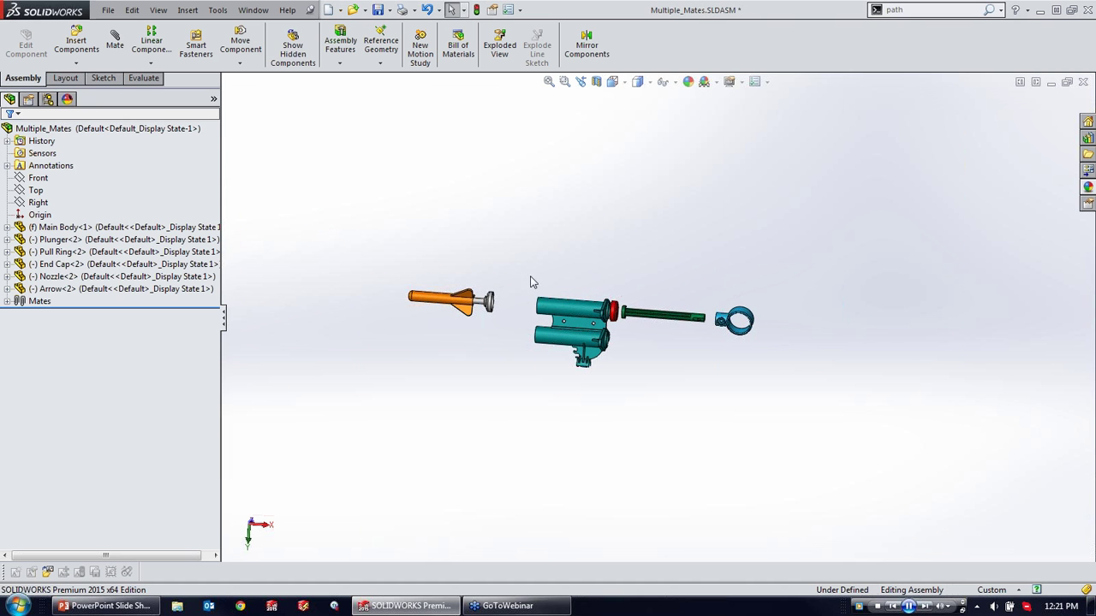
scroll(506, 314, down, 6)
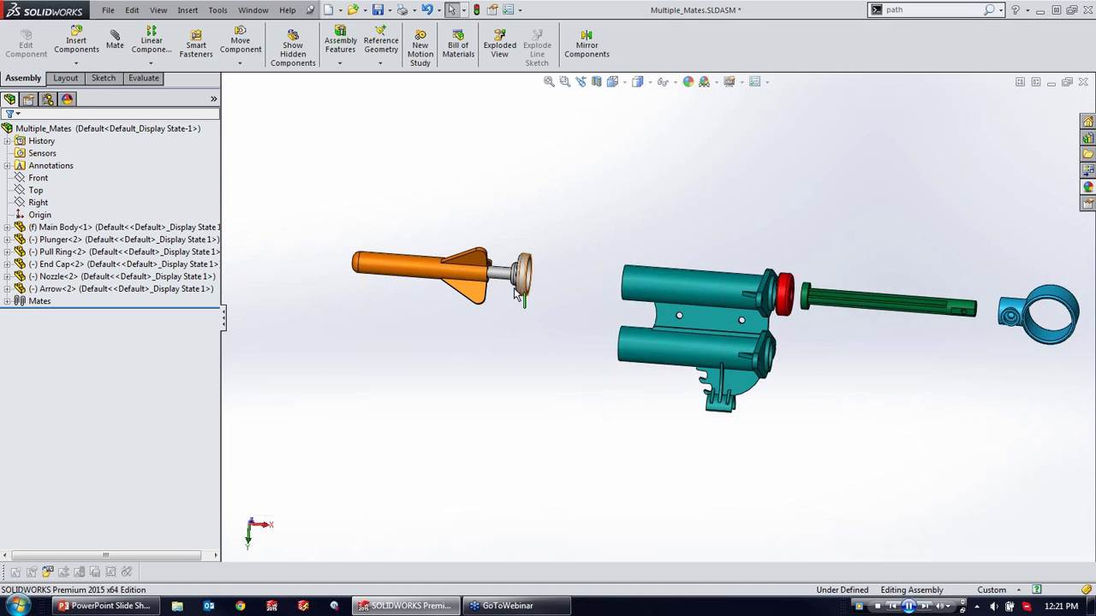
Step: Slide the pull ring over the plunger's end and mate their cross holes concentrically, then reposition the joined parts along the axis
scroll(531, 296, up, 6)
scroll(911, 342, down, 5)
scroll(672, 285, down, 5)
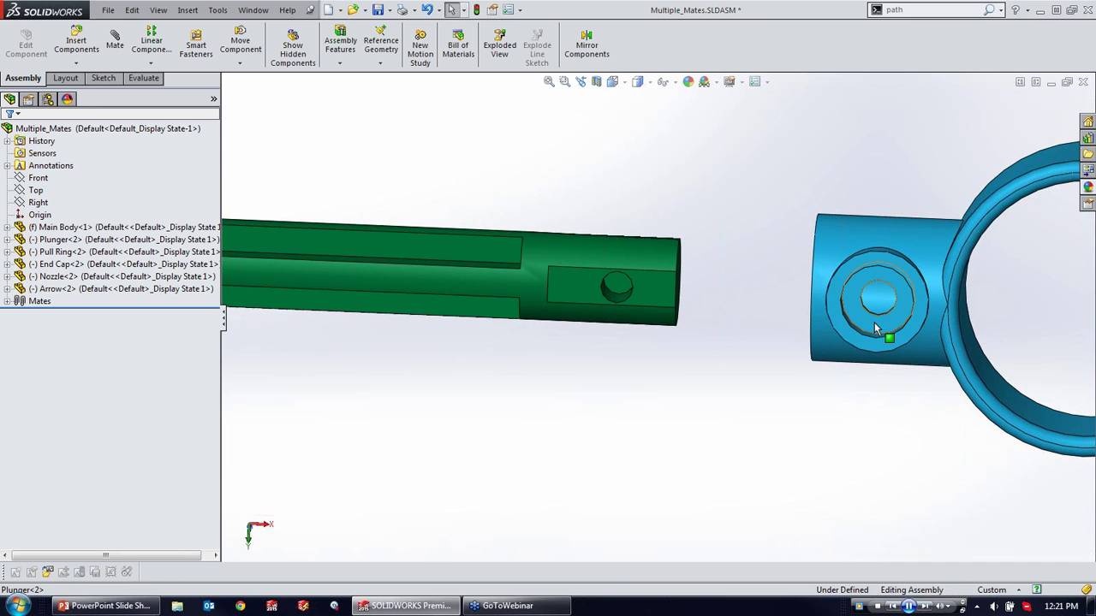
drag(875, 318, 617, 295)
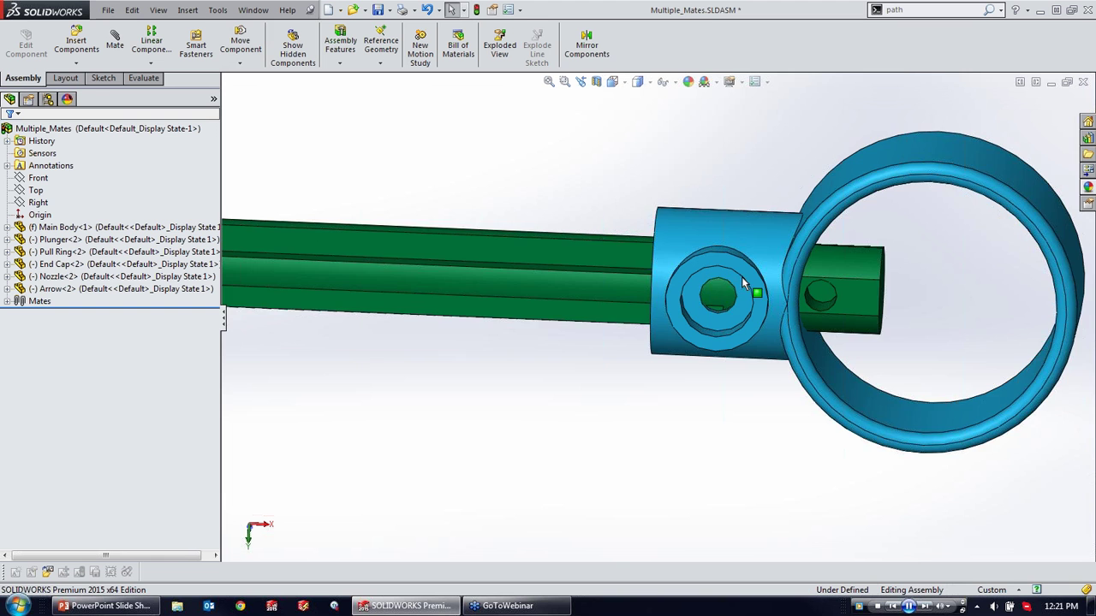
scroll(741, 276, down, 4)
click(653, 339)
drag(653, 340, 877, 345)
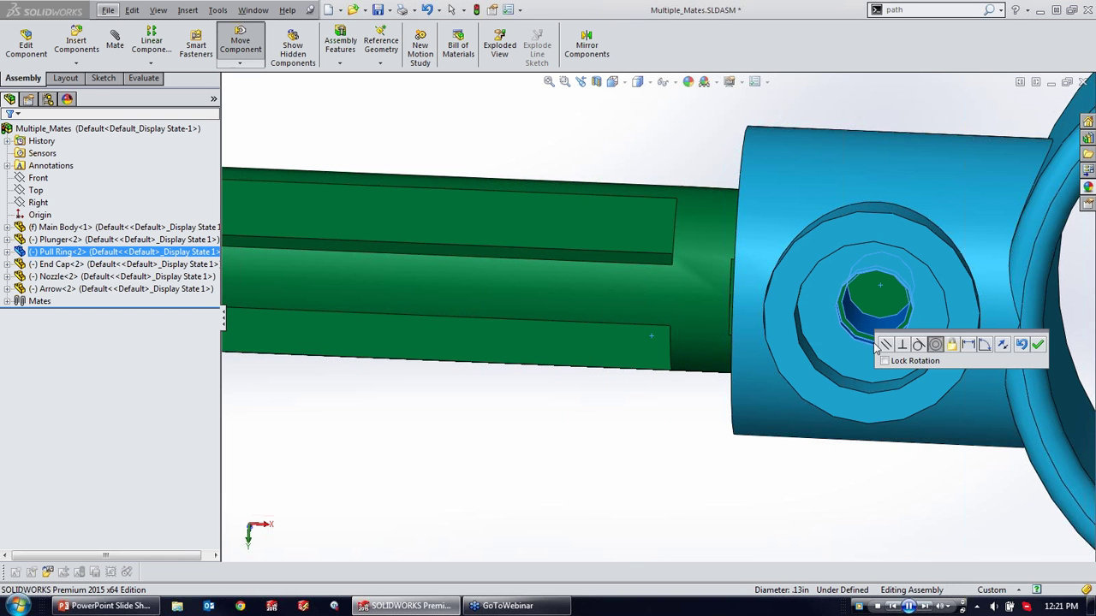
click(1037, 345)
scroll(811, 360, up, 6)
scroll(680, 330, down, 2)
drag(681, 329, 582, 312)
scroll(409, 251, up, 3)
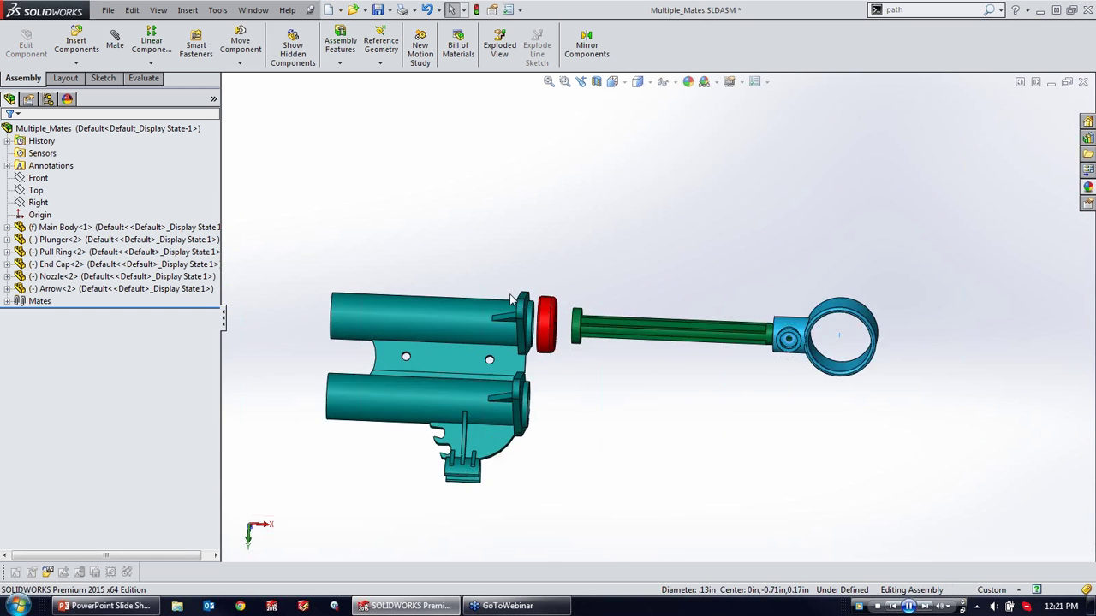
Step: Add a coincident mate between the main body's upper flange face and the end cap's open rim face
scroll(511, 300, down, 5)
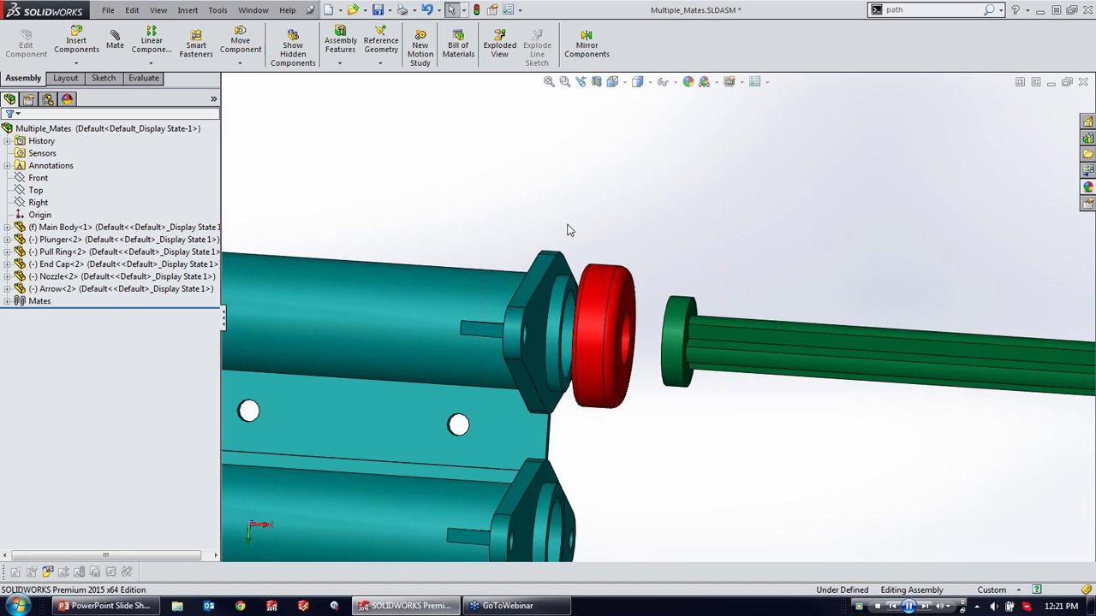
scroll(552, 295, down, 3)
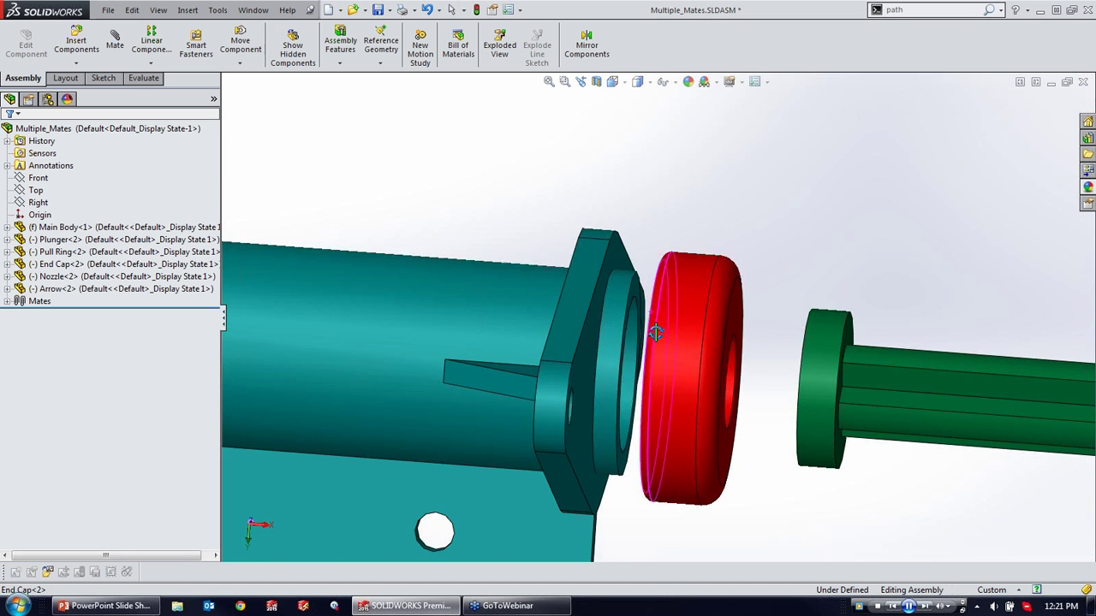
click(597, 358)
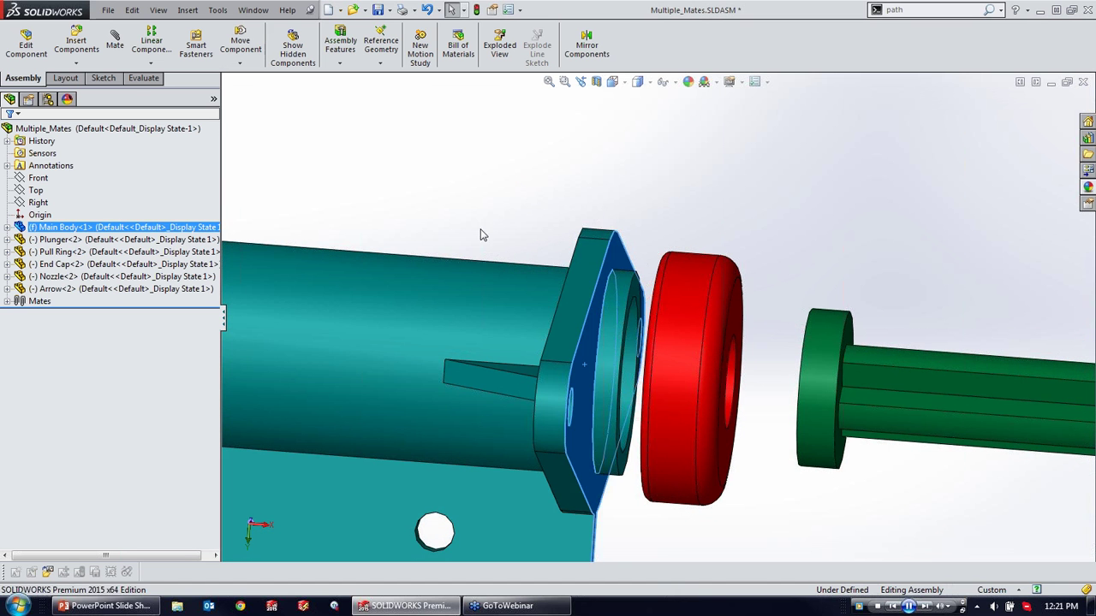
click(569, 261)
middle_drag(683, 258, 703, 271)
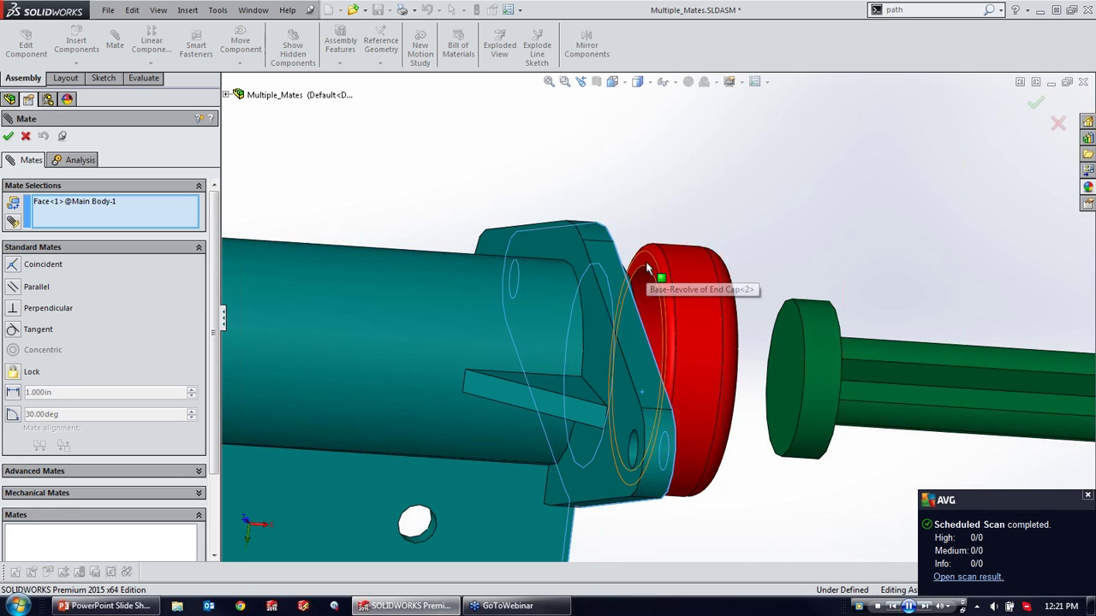
click(648, 268)
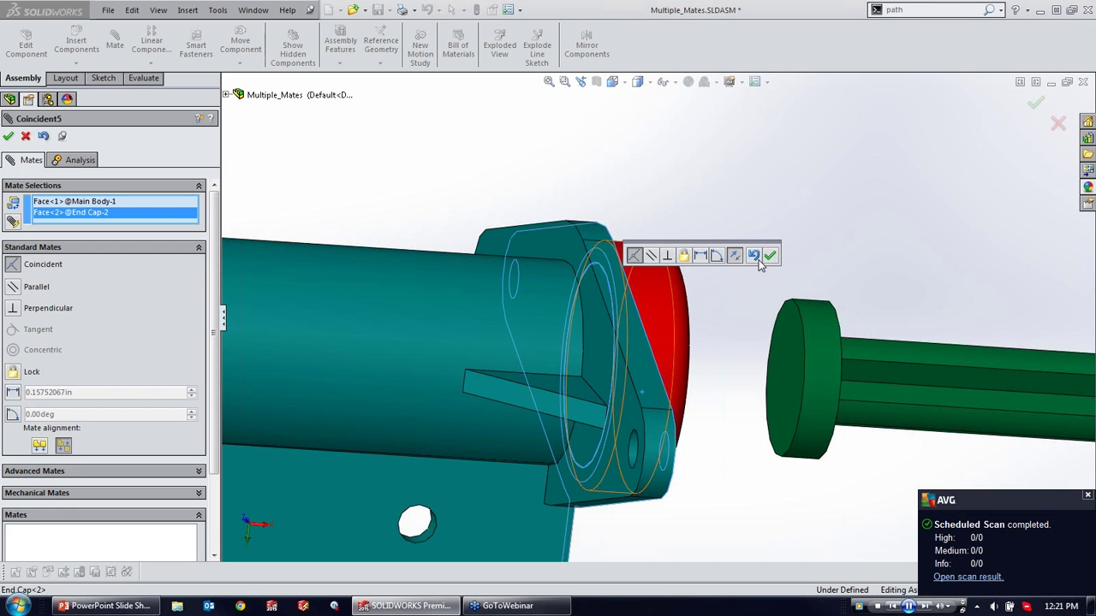
click(769, 255)
key(f)
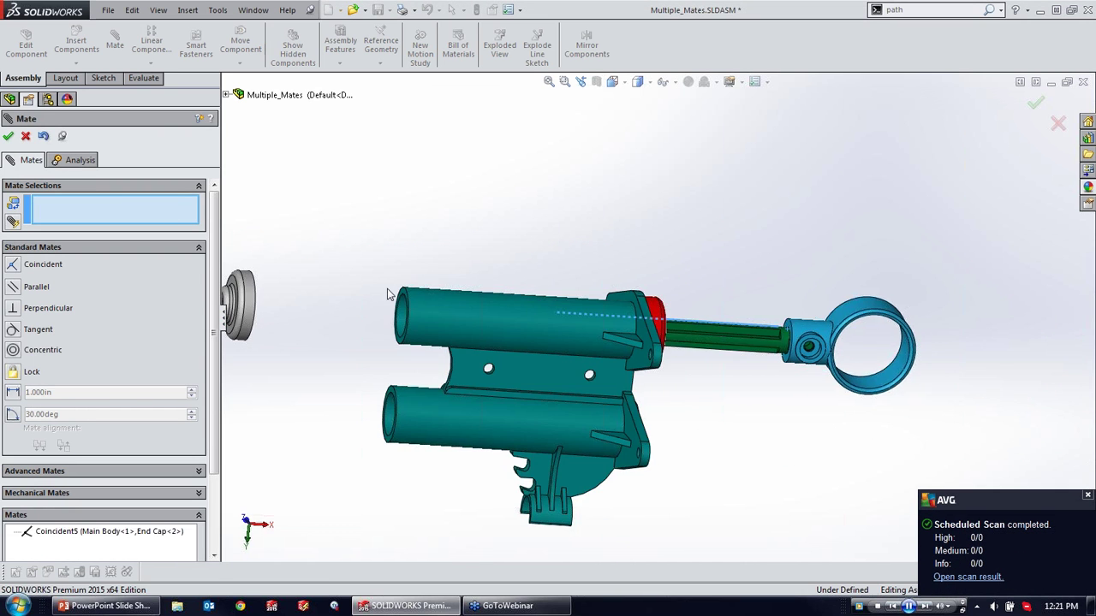
scroll(650, 236, down, 8)
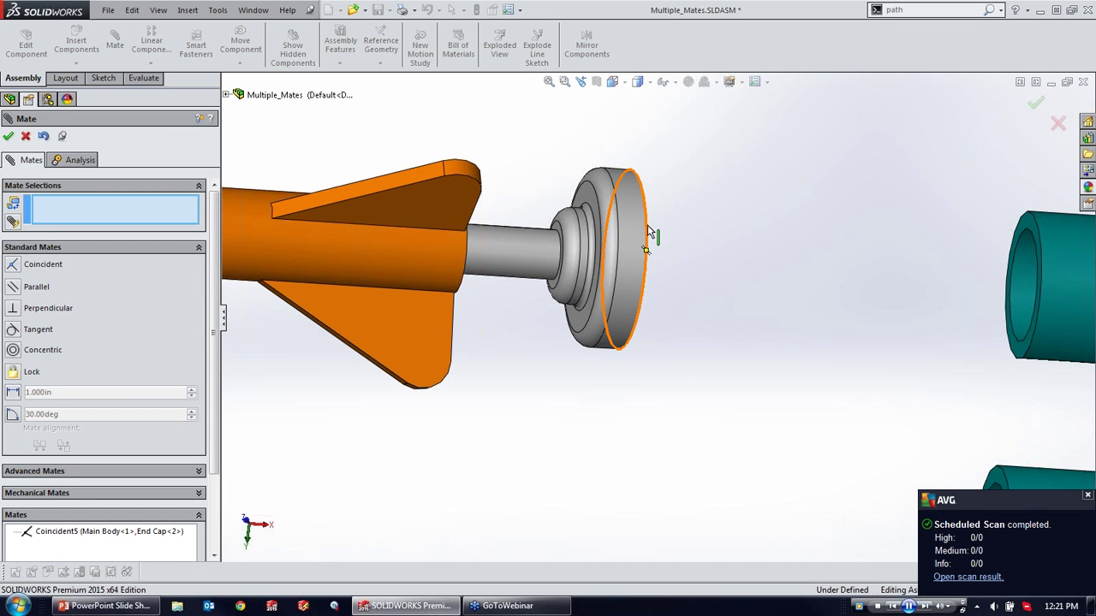
click(649, 231)
click(1041, 266)
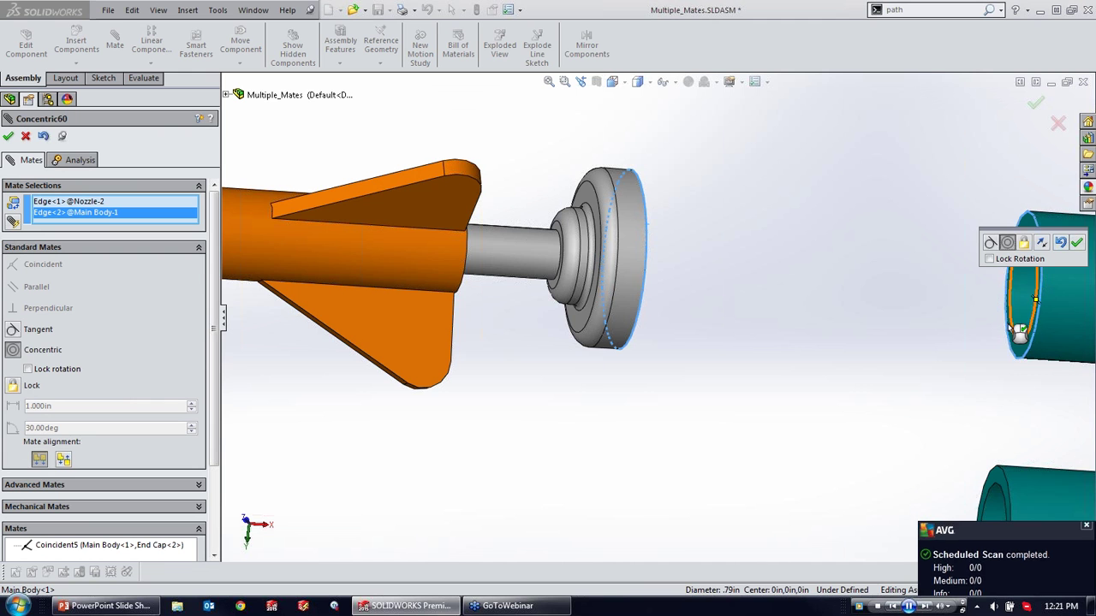
click(1005, 354)
scroll(993, 346, down, 3)
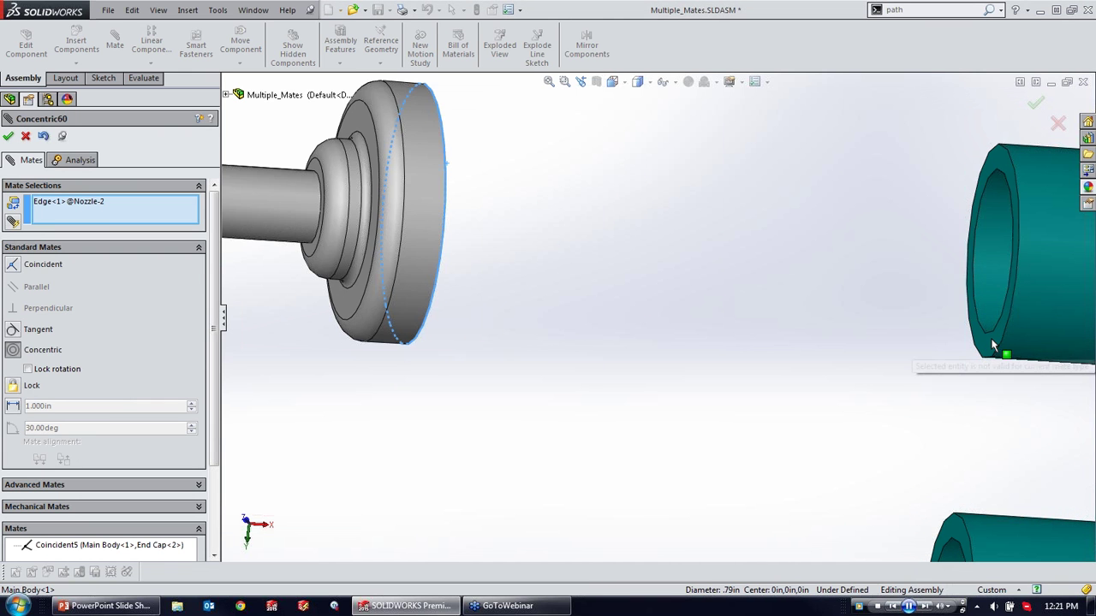
right_click(129, 216)
click(171, 216)
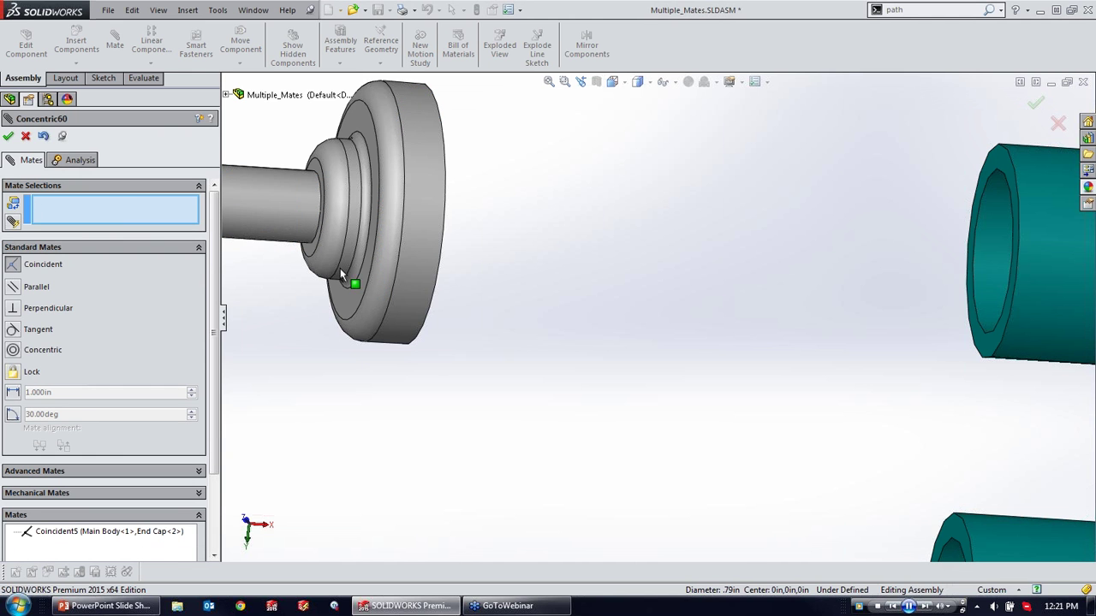
Step: Add a coincident mate between the end face of the main body's upper tube and the nozzle's flat face
click(993, 343)
middle_drag(817, 315, 668, 315)
click(449, 319)
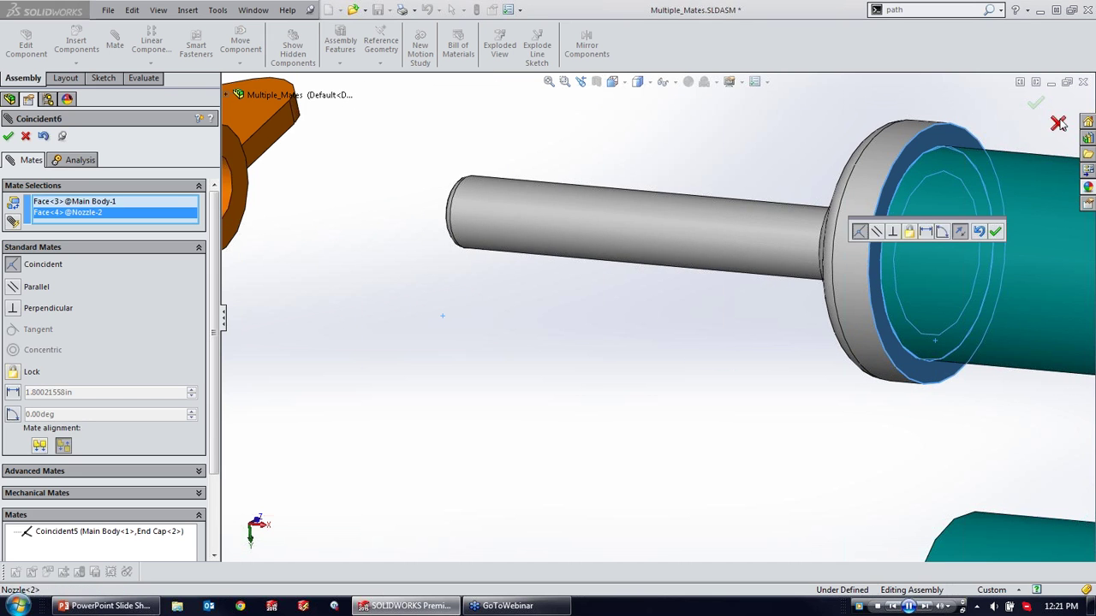
click(995, 231)
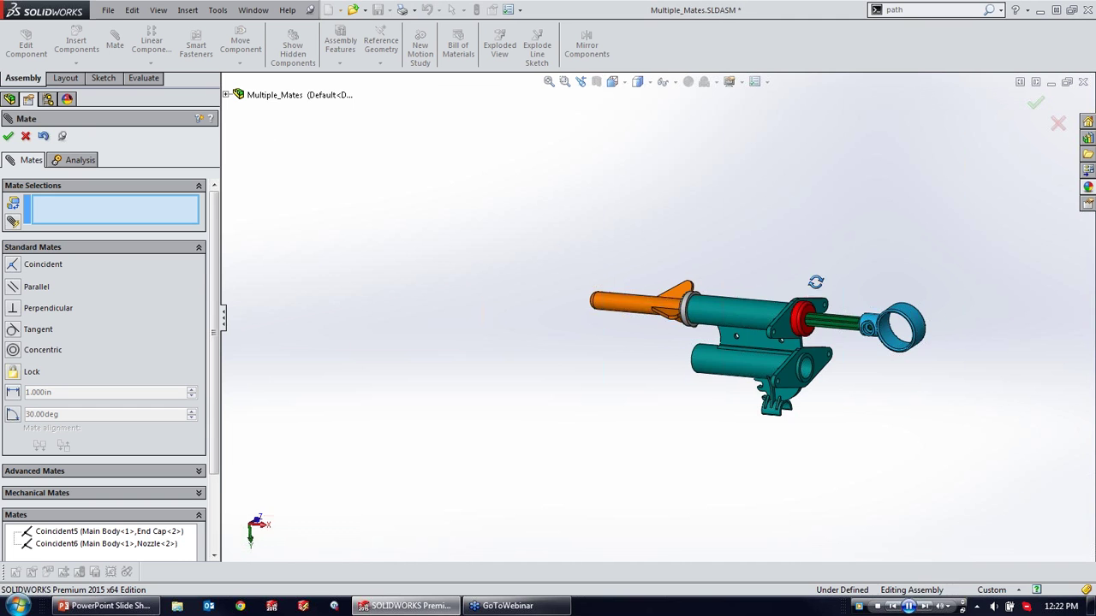
Step: Slide the arrow outward along the nozzle's tube and finish the mate command
middle_drag(816, 284, 857, 266)
drag(631, 310, 587, 313)
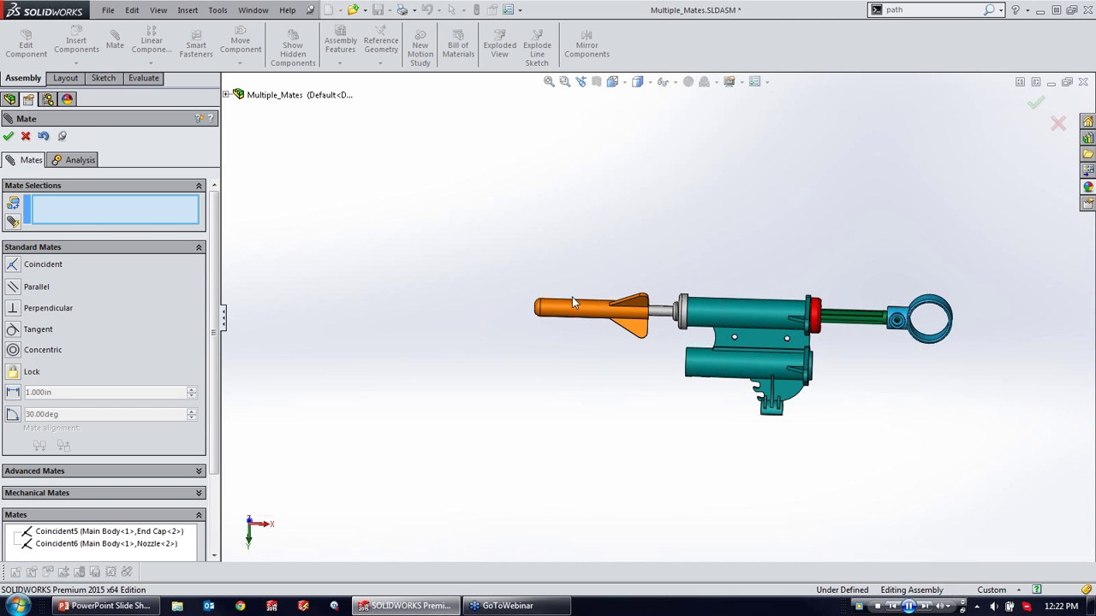
click(11, 138)
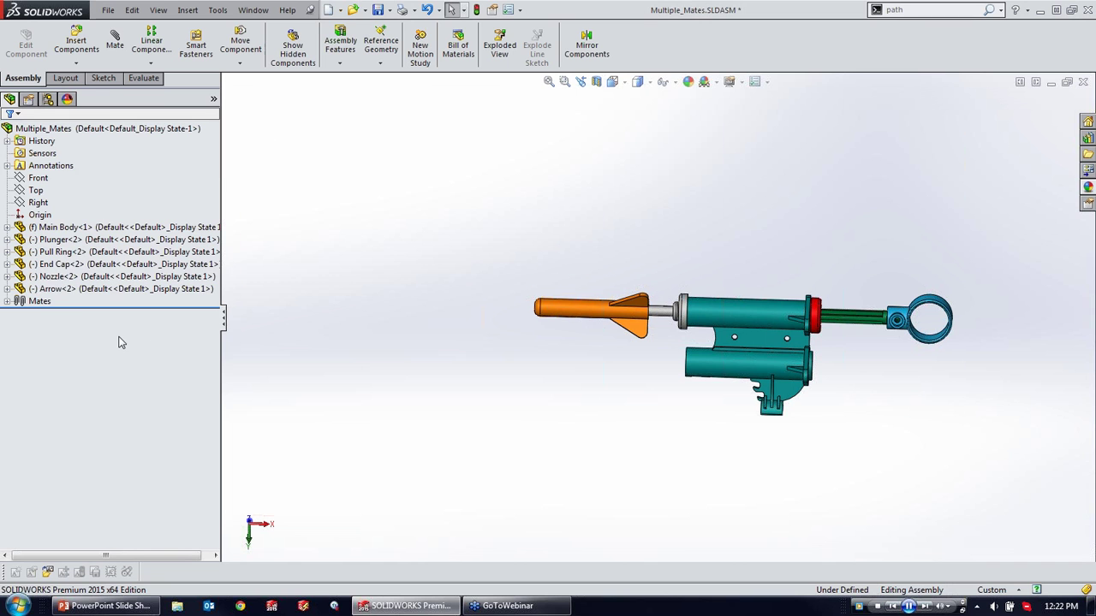
Step: Expand the assembly's mates and check which components the individual concentric and coincident mates connect
click(11, 304)
click(72, 340)
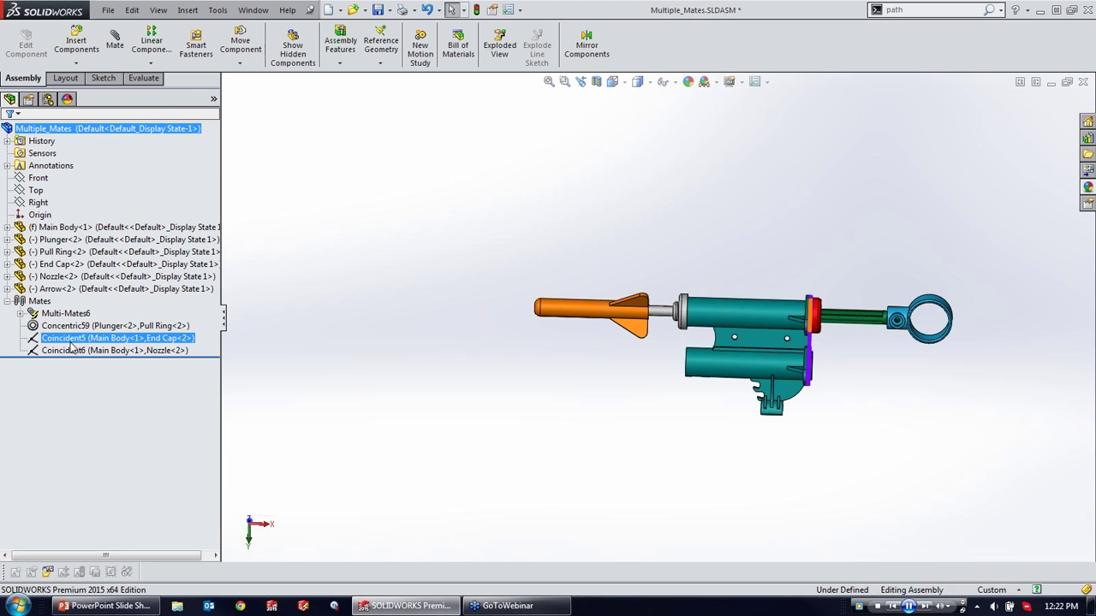
click(132, 327)
click(144, 350)
click(145, 340)
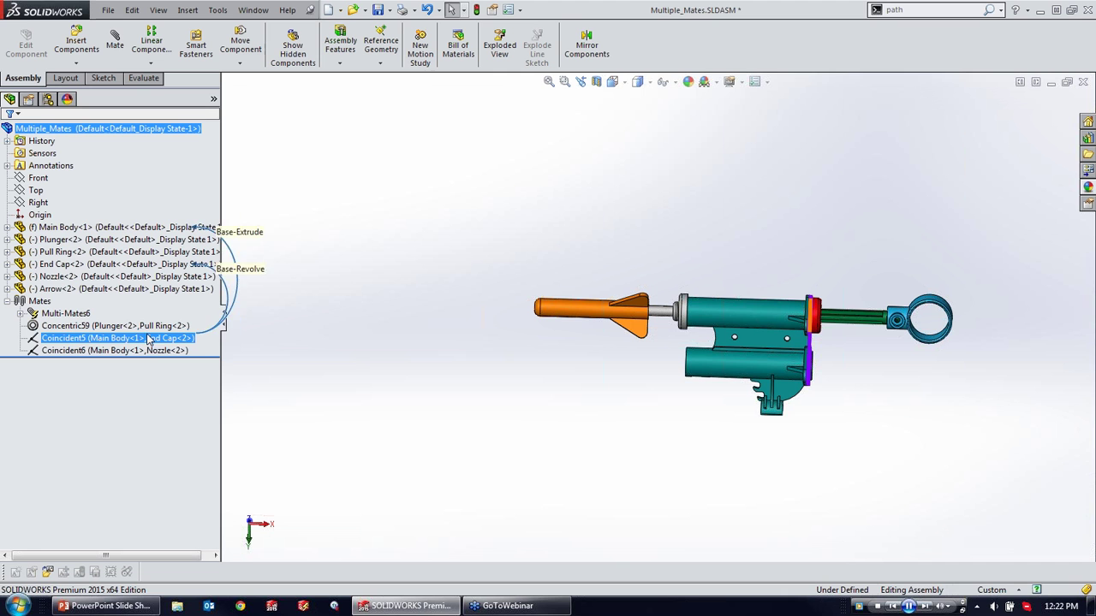
key(Escape)
scroll(764, 323, down, 3)
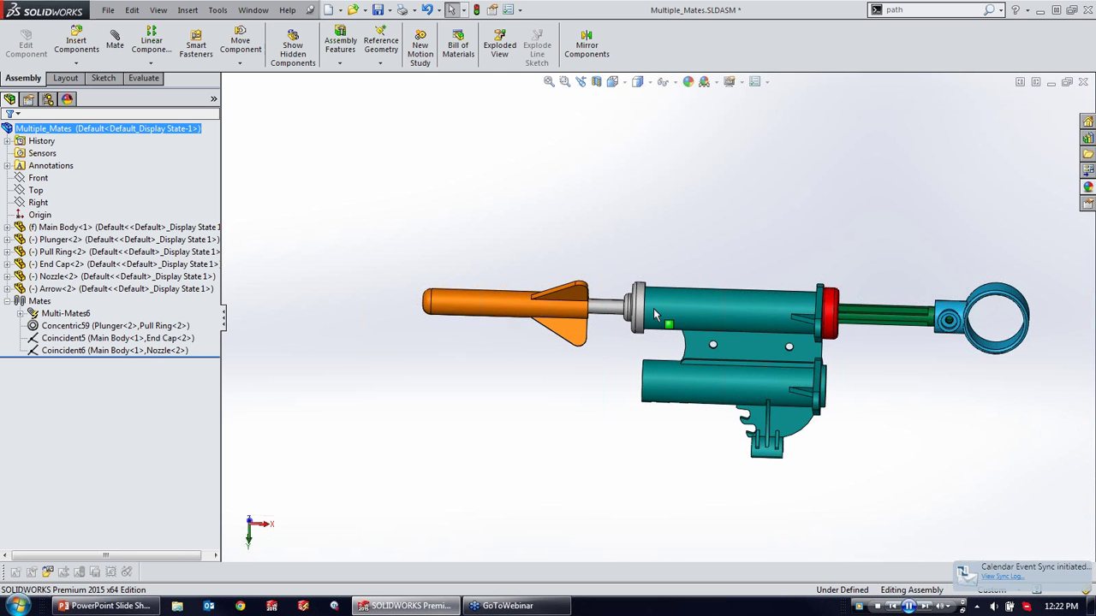
Step: Expand the Multi-Mates6 group and inspect each of its concentric mates between the main body and the other components
click(75, 315)
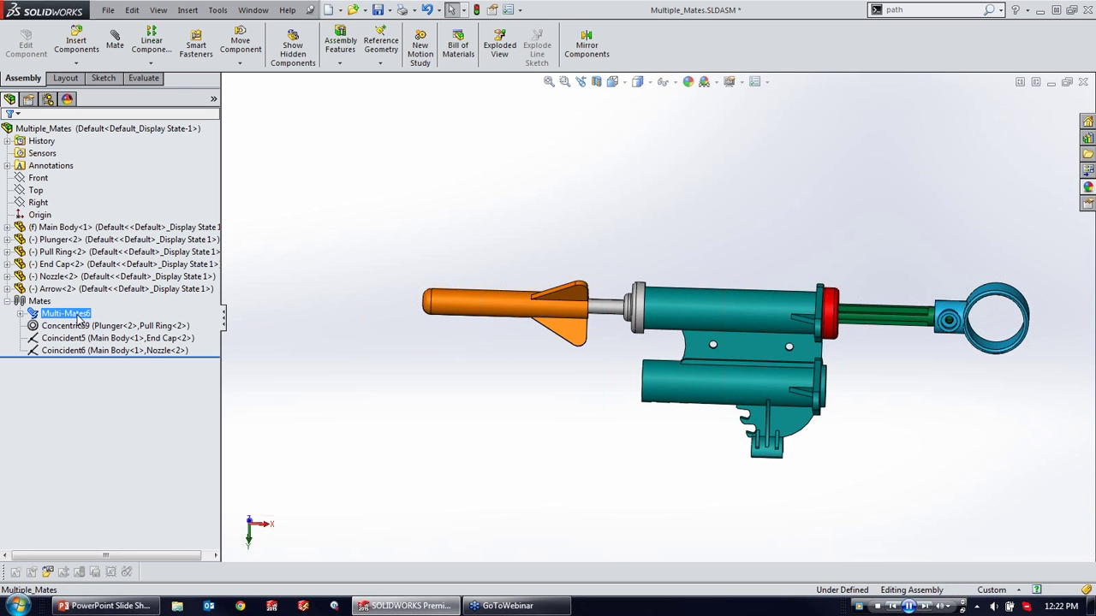
click(19, 314)
click(76, 329)
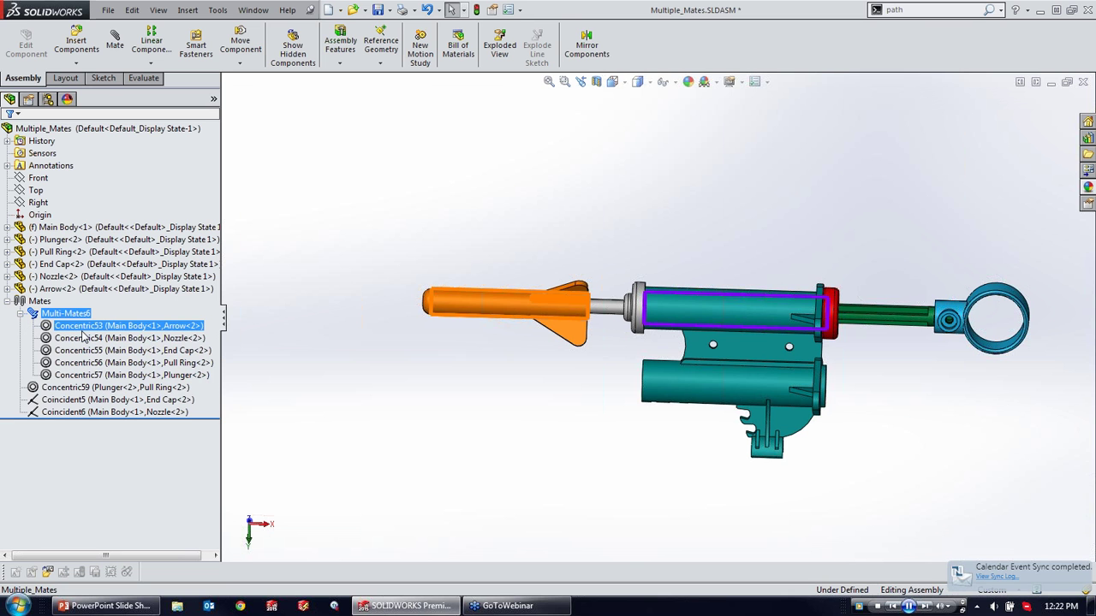
click(85, 338)
click(86, 350)
click(89, 362)
click(89, 375)
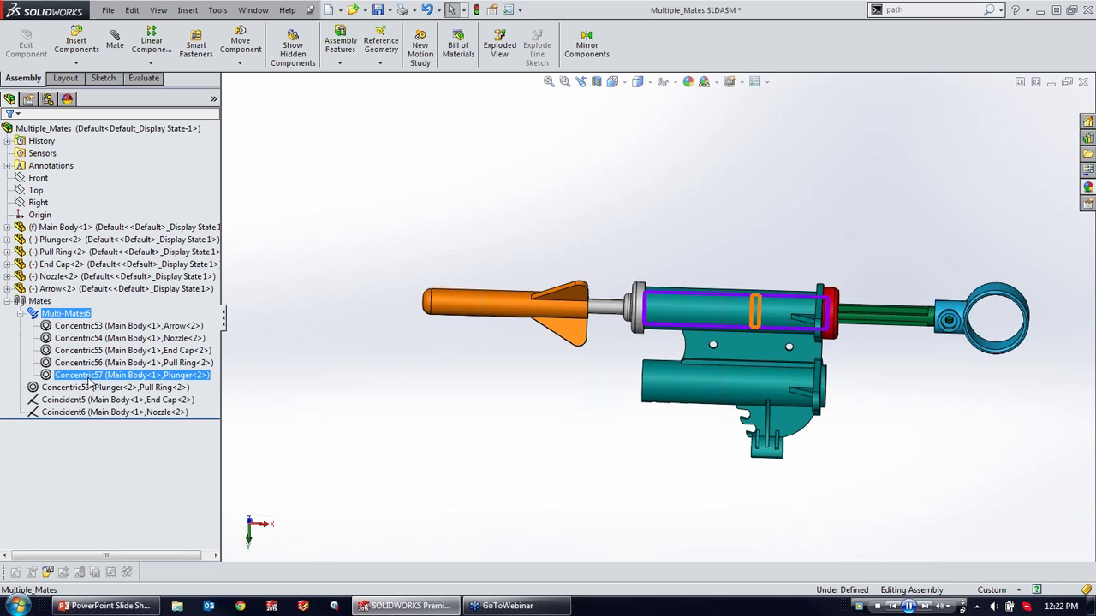
click(88, 366)
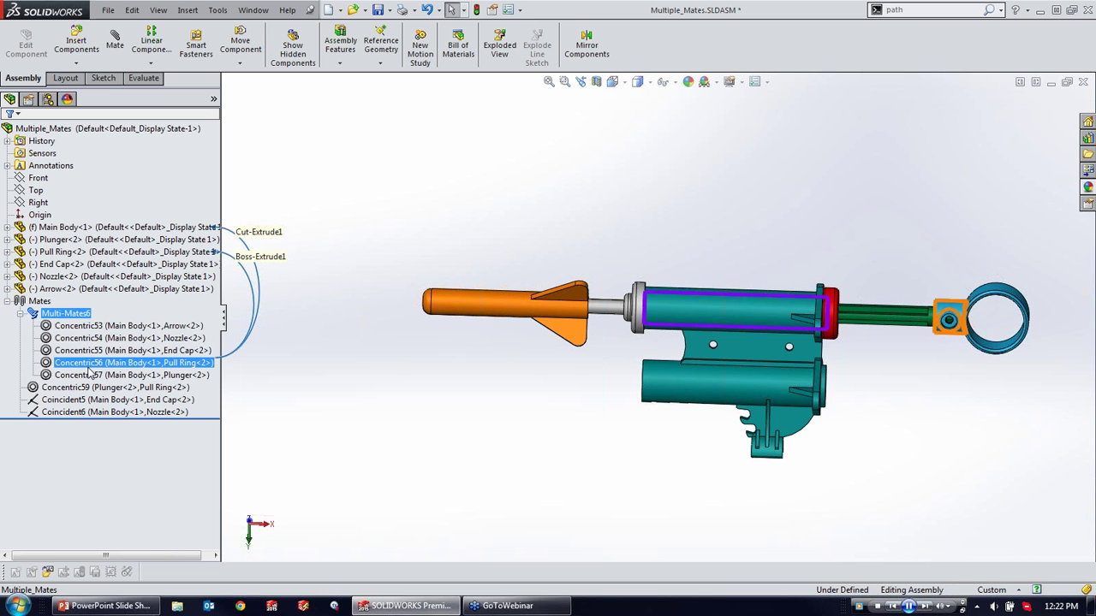
Step: Open the Multi-Mates6 group for editing, review its common face and component selections, and close the mate command
click(63, 315)
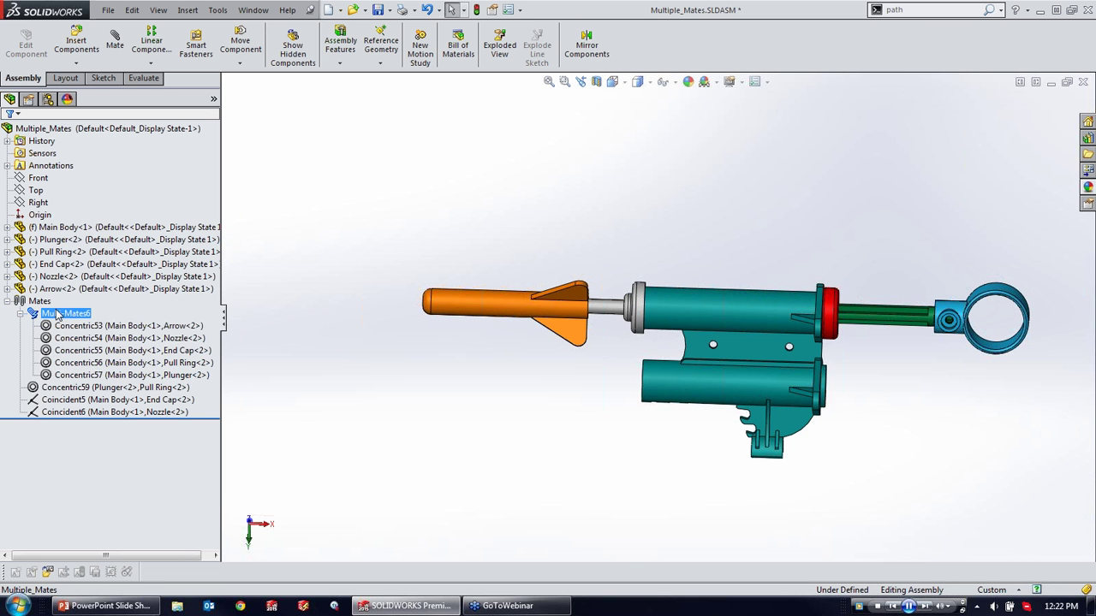
right_click(57, 314)
click(102, 333)
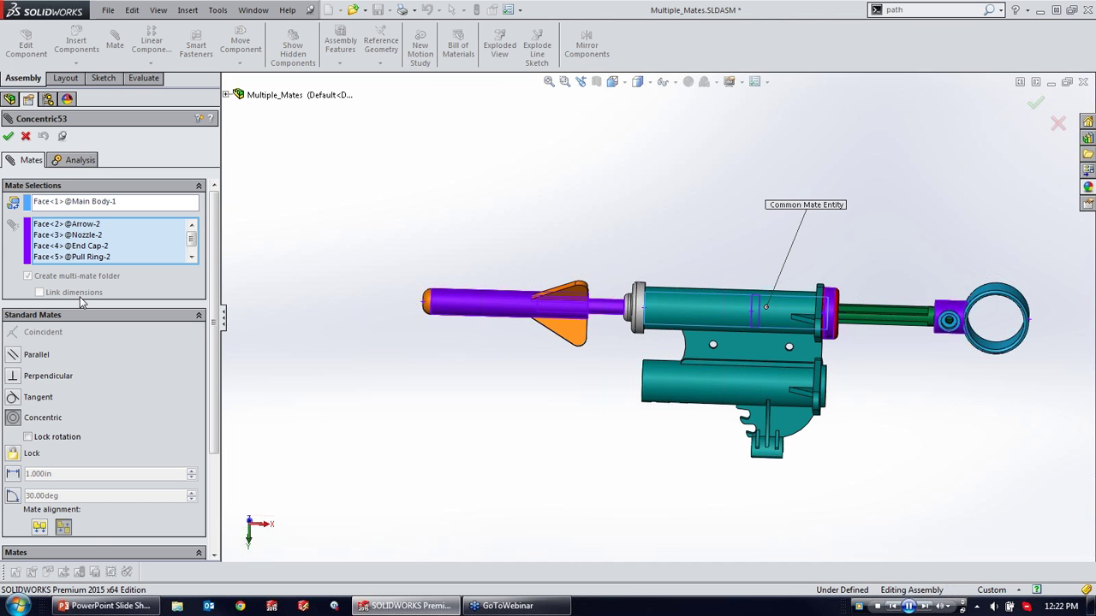
click(8, 137)
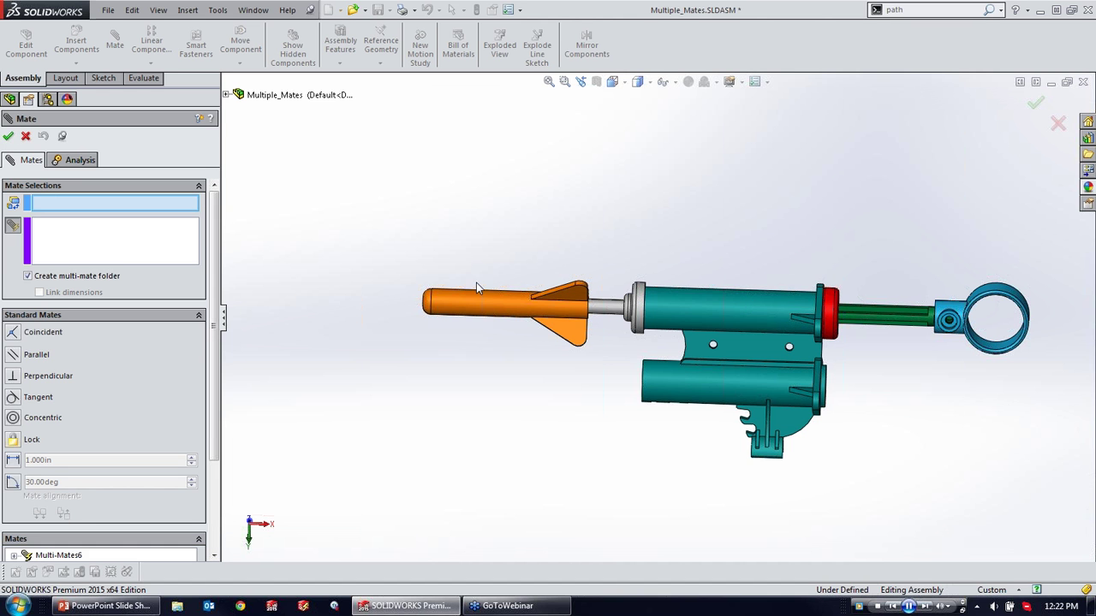
click(26, 137)
Step: Start Copy with Mates and select the arrow, nozzle, end cap, plunger and pull ring as the components to copy
middle_drag(762, 405, 725, 276)
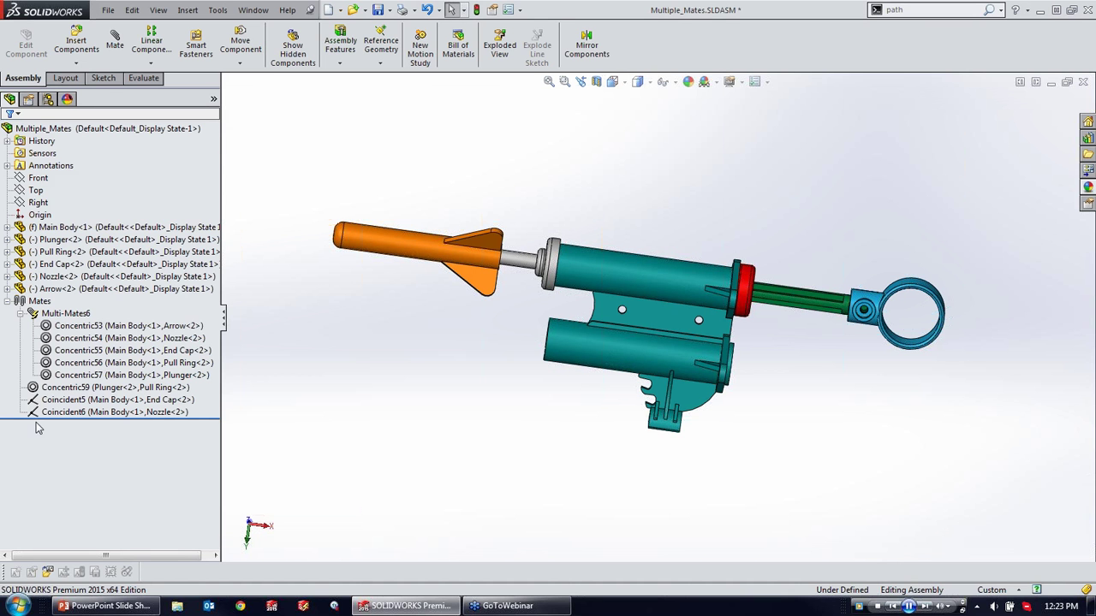
right_click(374, 233)
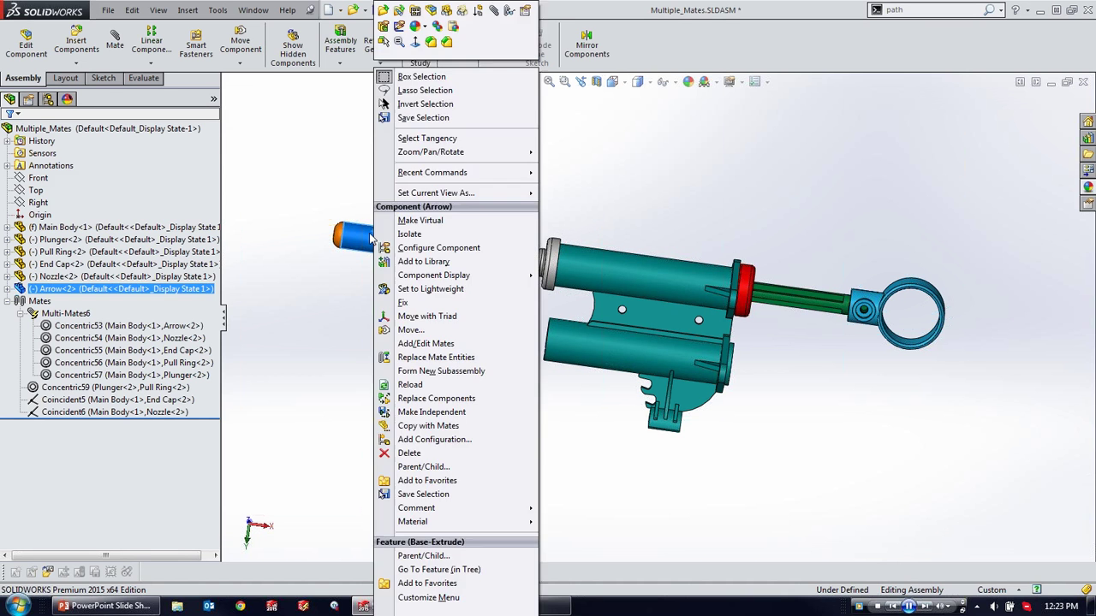
click(426, 426)
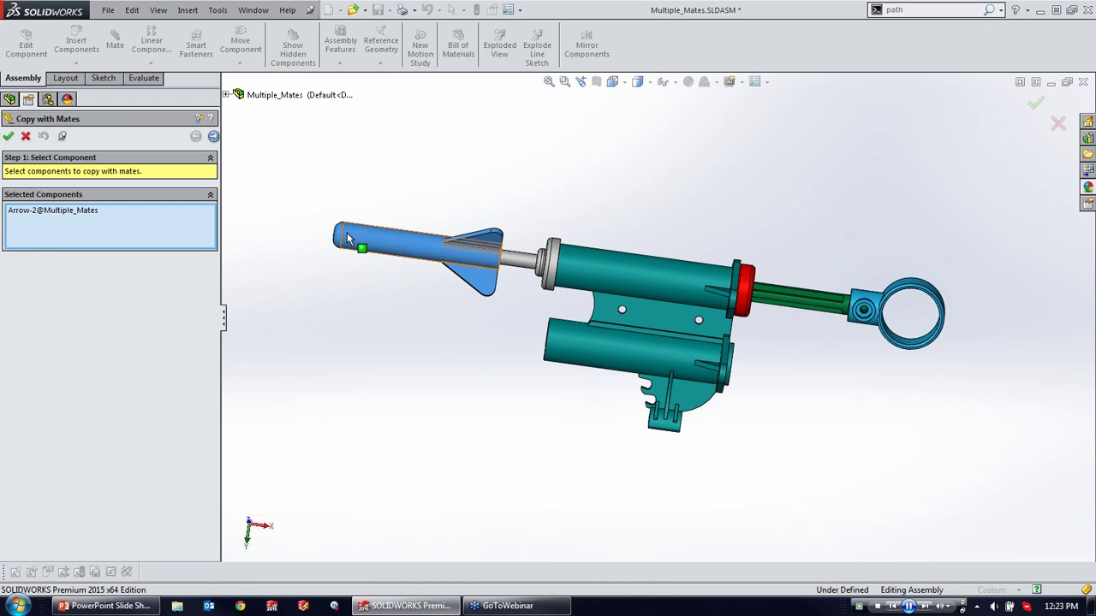
click(514, 268)
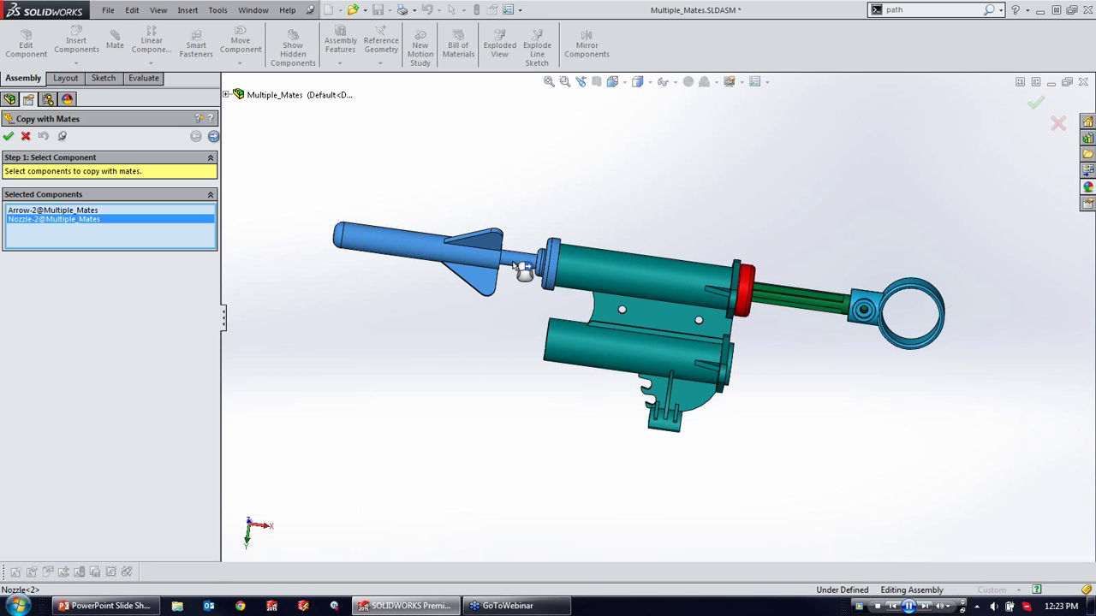
click(750, 293)
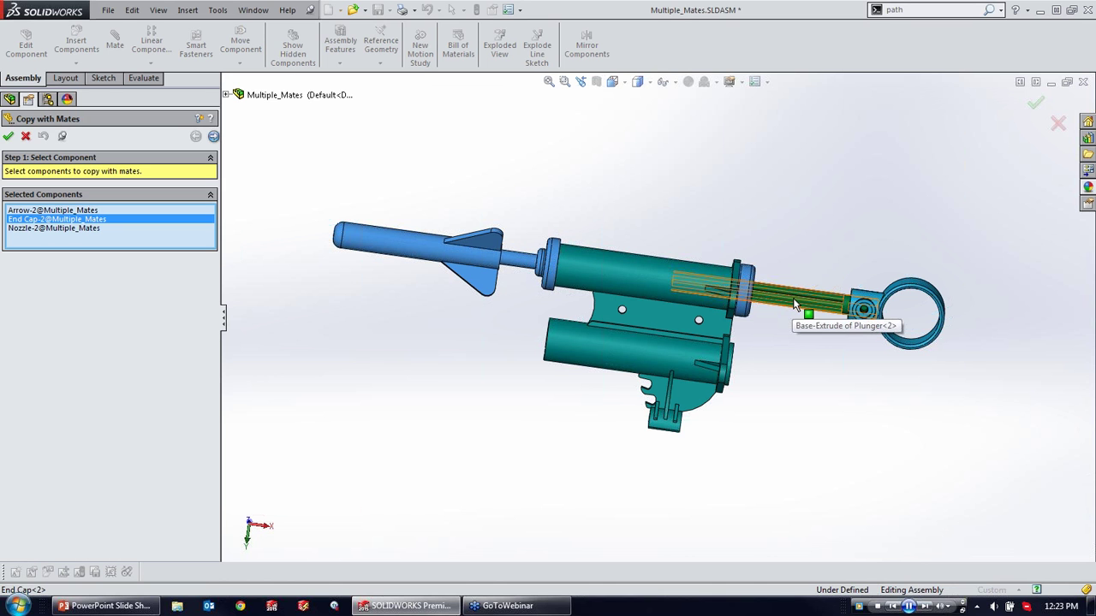
click(797, 303)
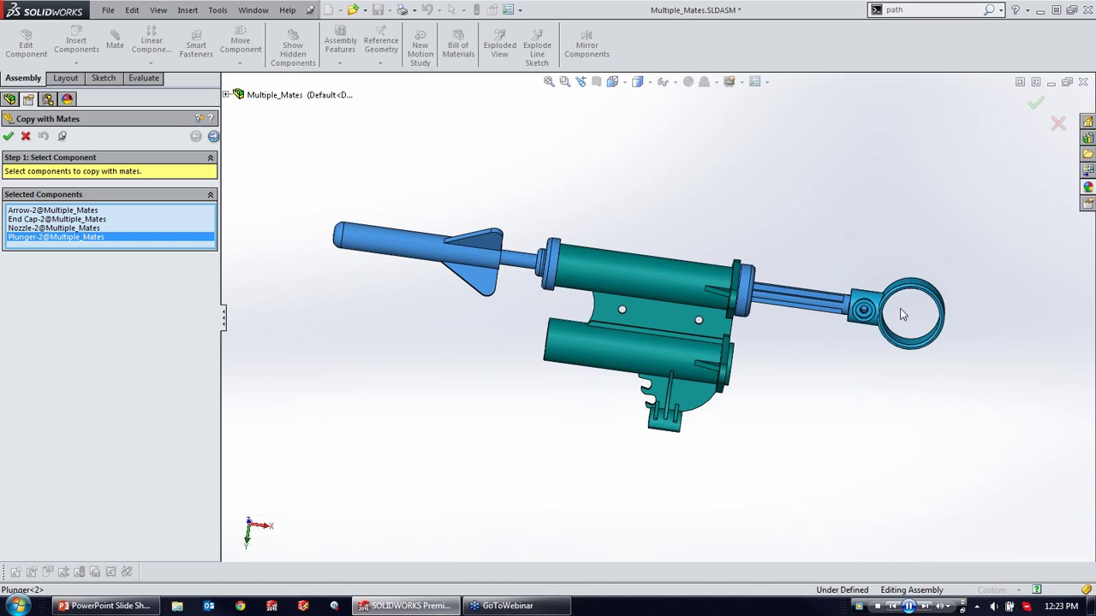
click(869, 308)
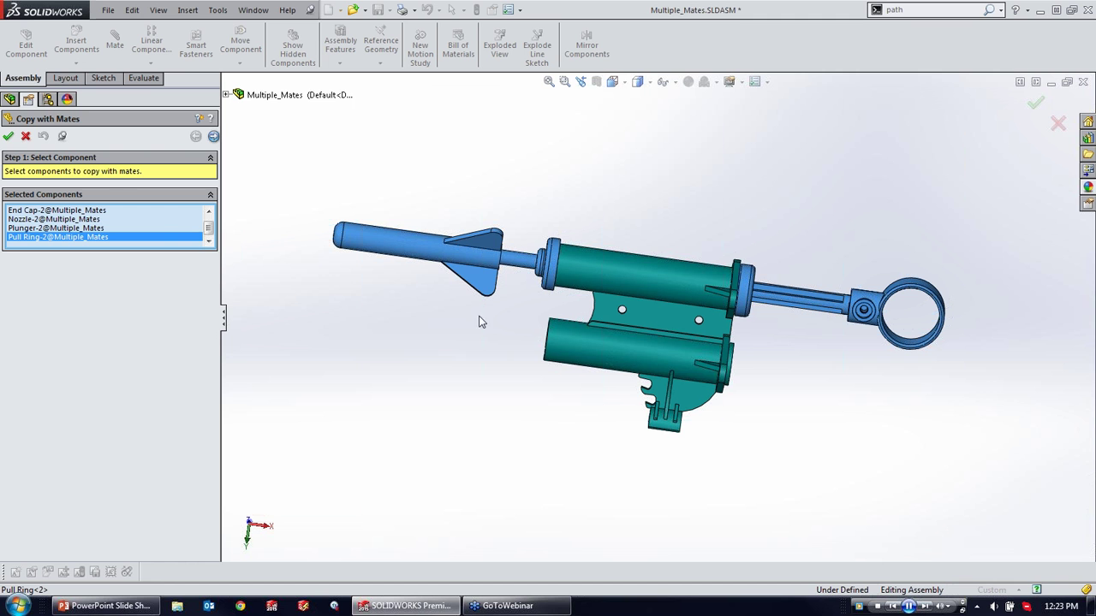
Step: Proceed to the mate references and assign the main body's lower bore face to all five concentric mates, Concentric53 through Concentric57
click(213, 137)
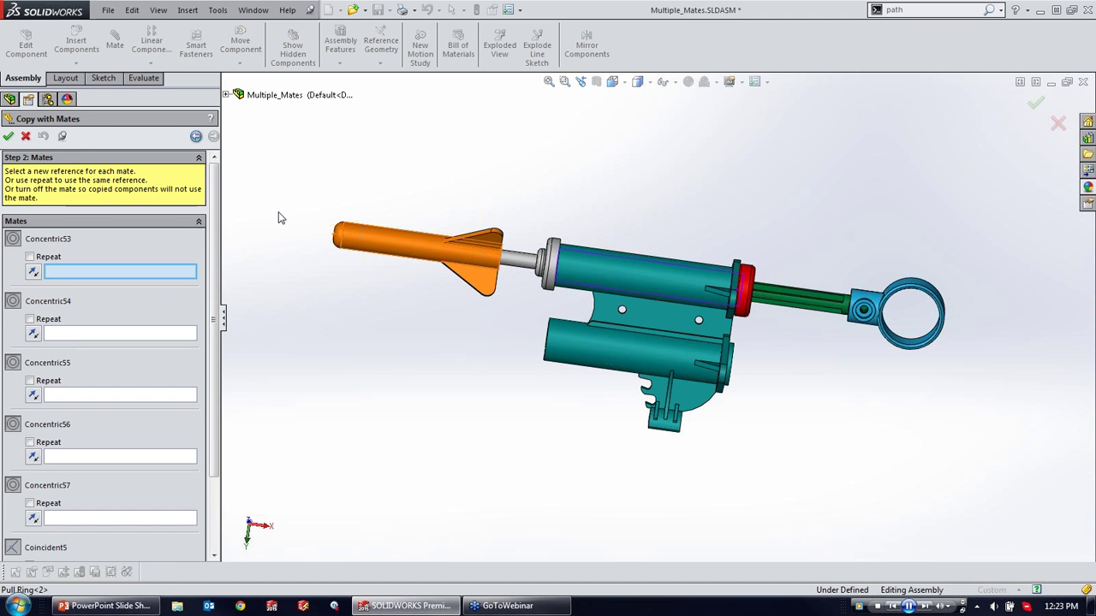
drag(211, 276, 200, 424)
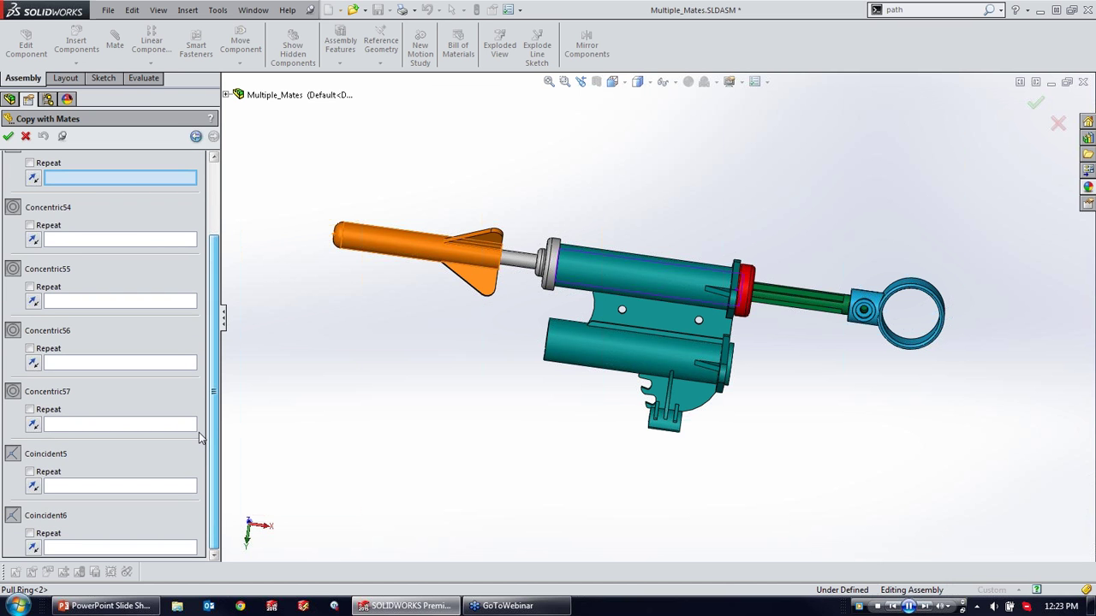
mouse_move(218, 392)
mouse_down()
mouse_move(238, 208)
mouse_move(218, 396)
mouse_up()
middle_drag(492, 364, 232, 211)
scroll(203, 189, up, 3)
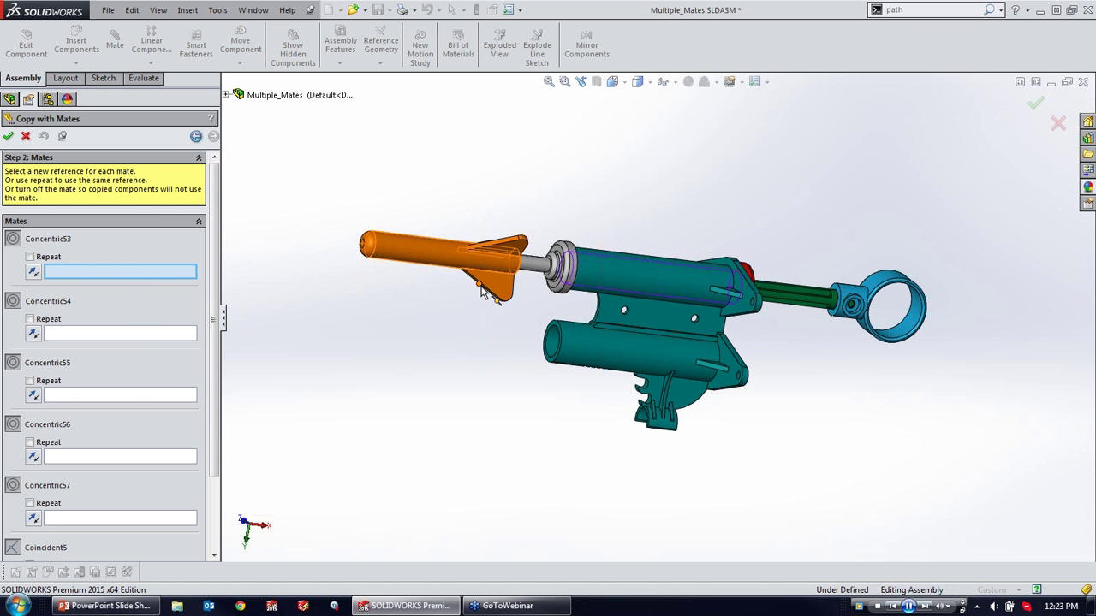
scroll(582, 304, down, 5)
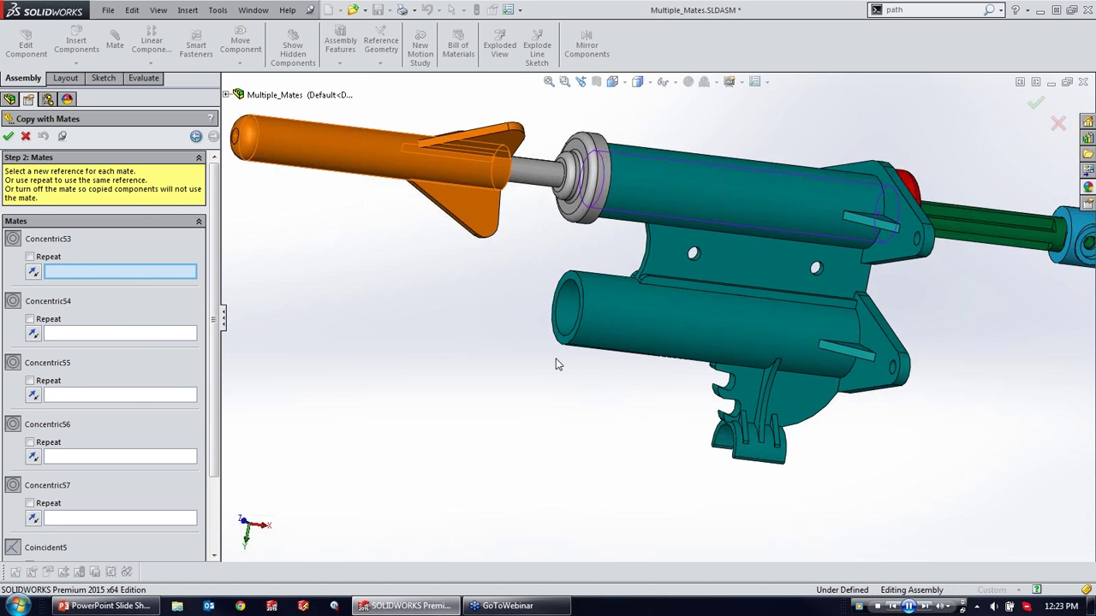
click(575, 303)
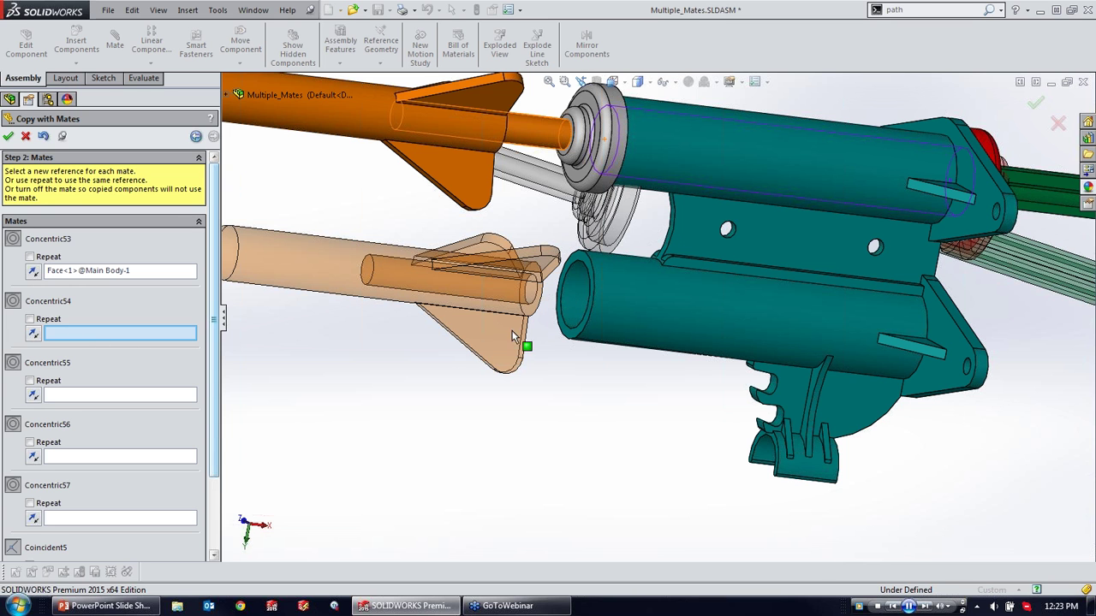
click(576, 301)
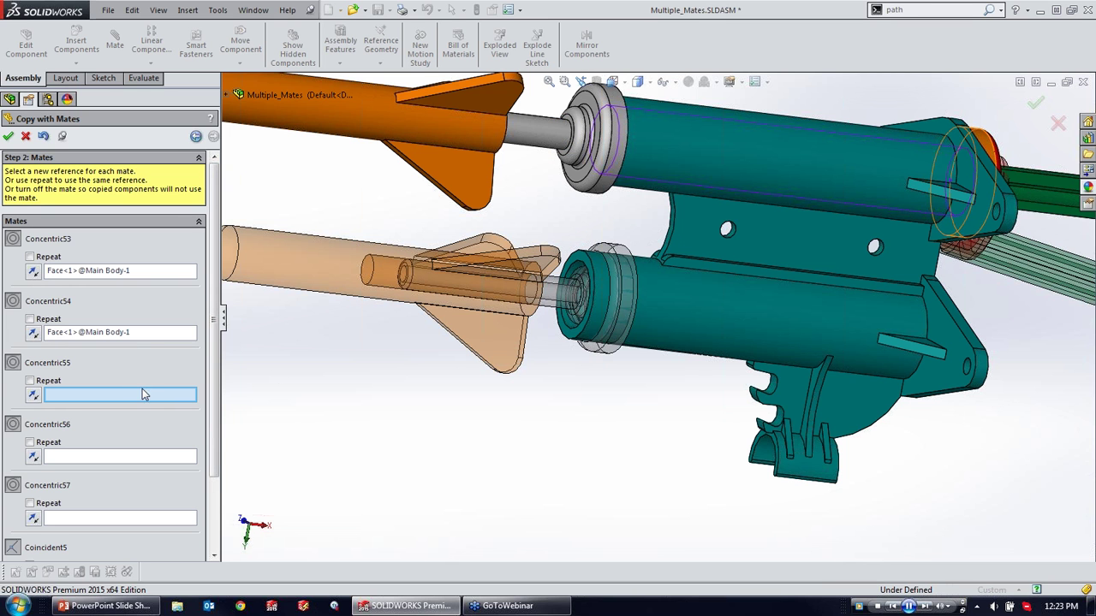
click(576, 302)
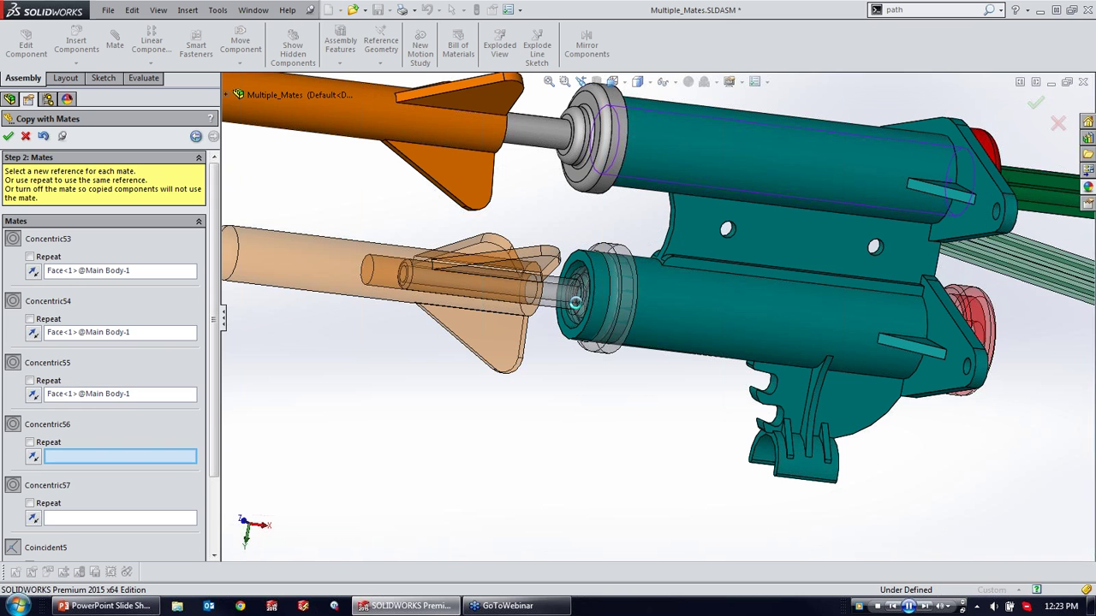
click(578, 309)
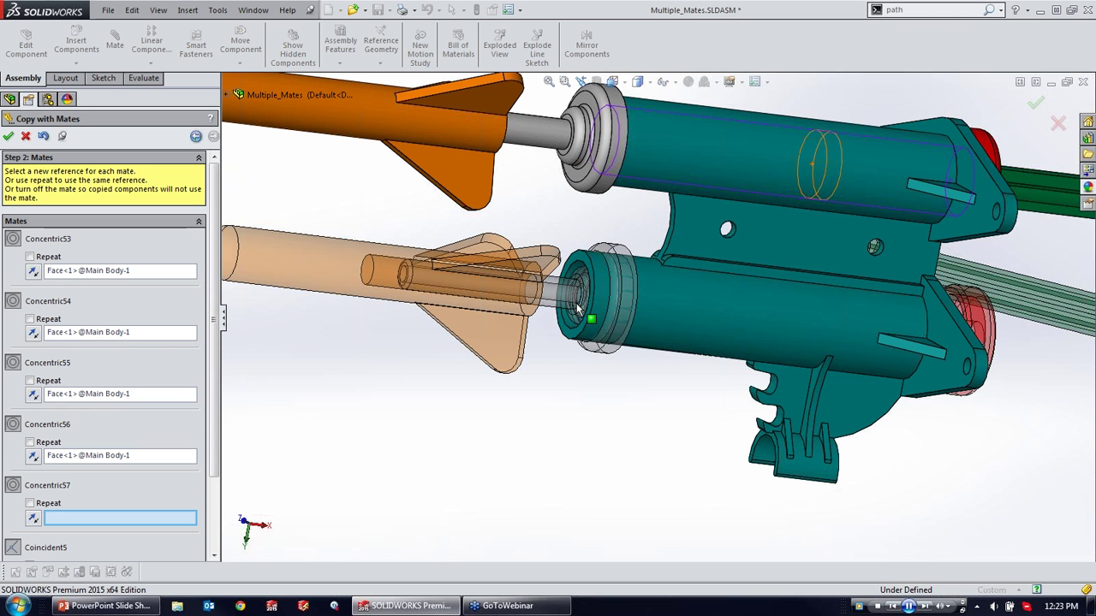
click(578, 309)
Step: Have the copied Coincident5 mate repeat its original main body face as the reference
scroll(580, 304, up, 5)
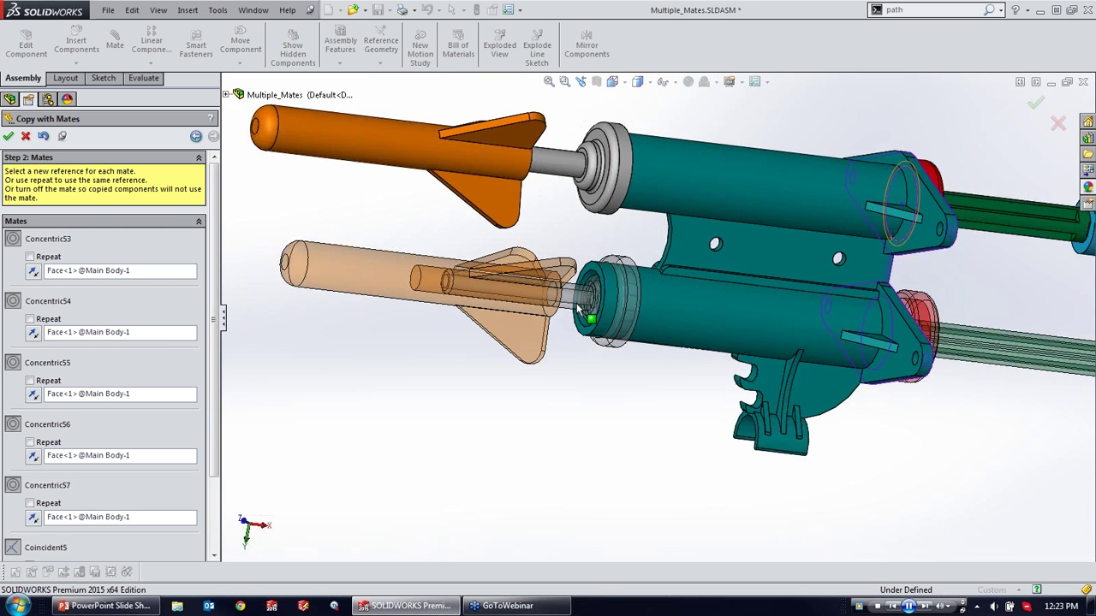
scroll(589, 299, down, 1)
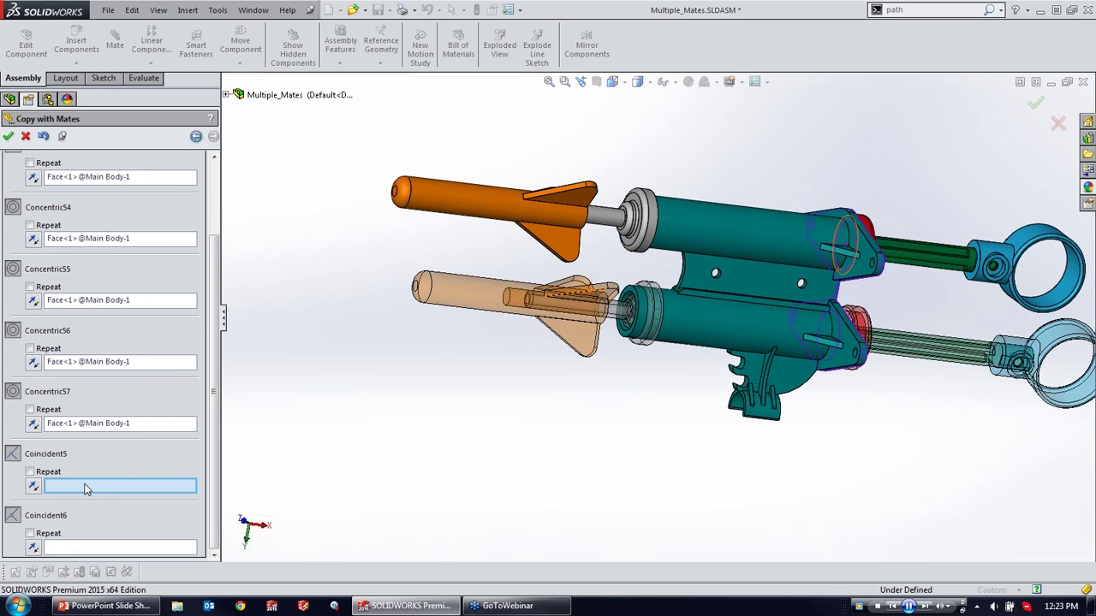
middle_drag(788, 384, 776, 338)
scroll(776, 334, down, 5)
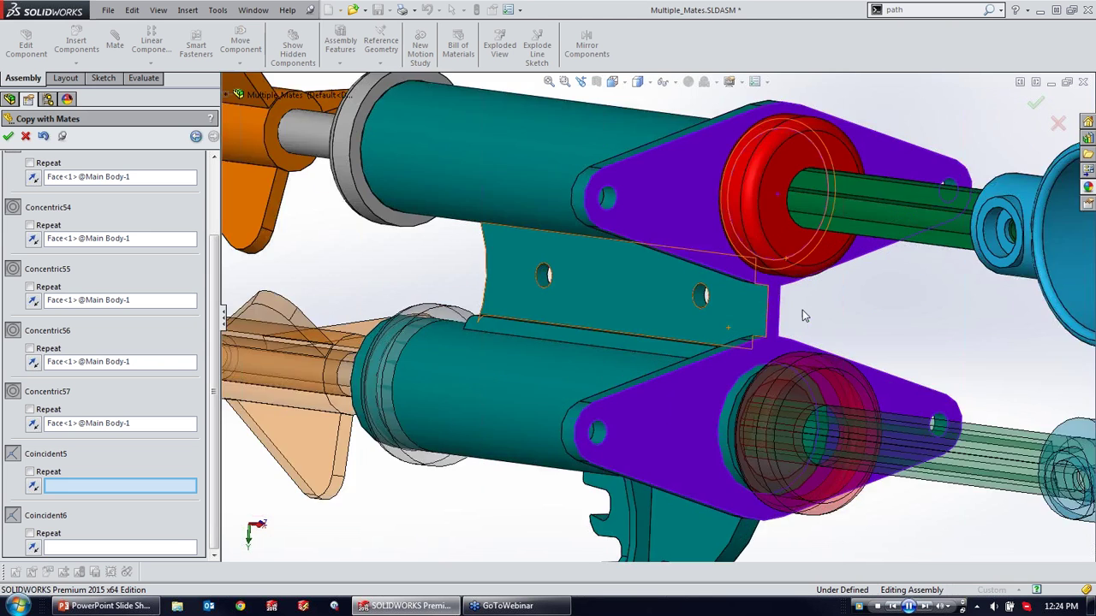
click(31, 473)
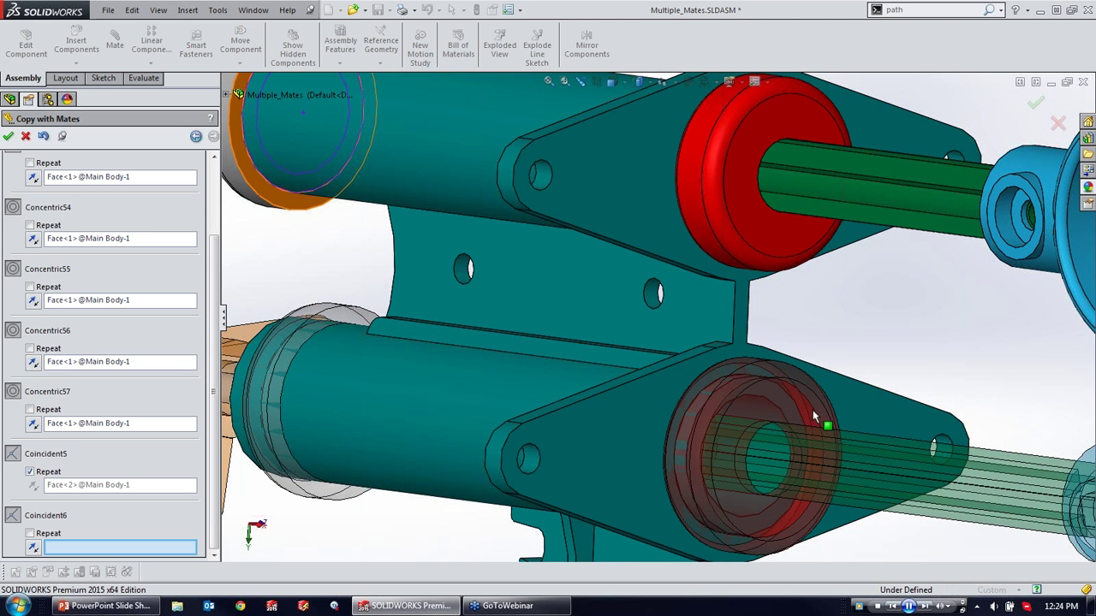
Step: Use the lower barrel's front end face as the Coincident6 reference and finish copying the components with their mates
key(f)
middle_drag(581, 387, 613, 367)
scroll(540, 360, down, 5)
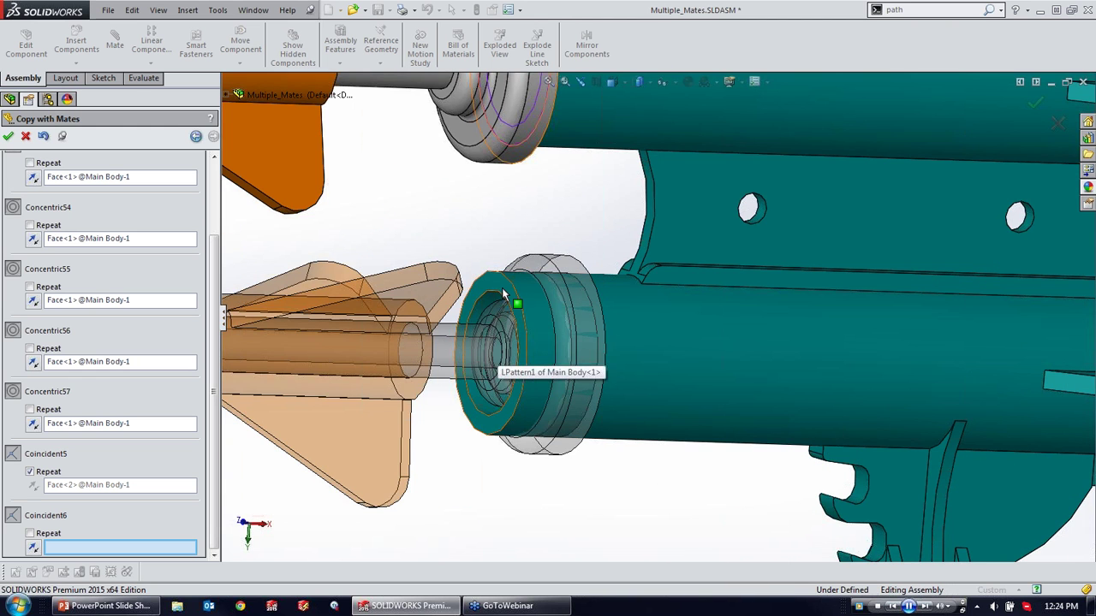
click(501, 288)
scroll(619, 403, up, 8)
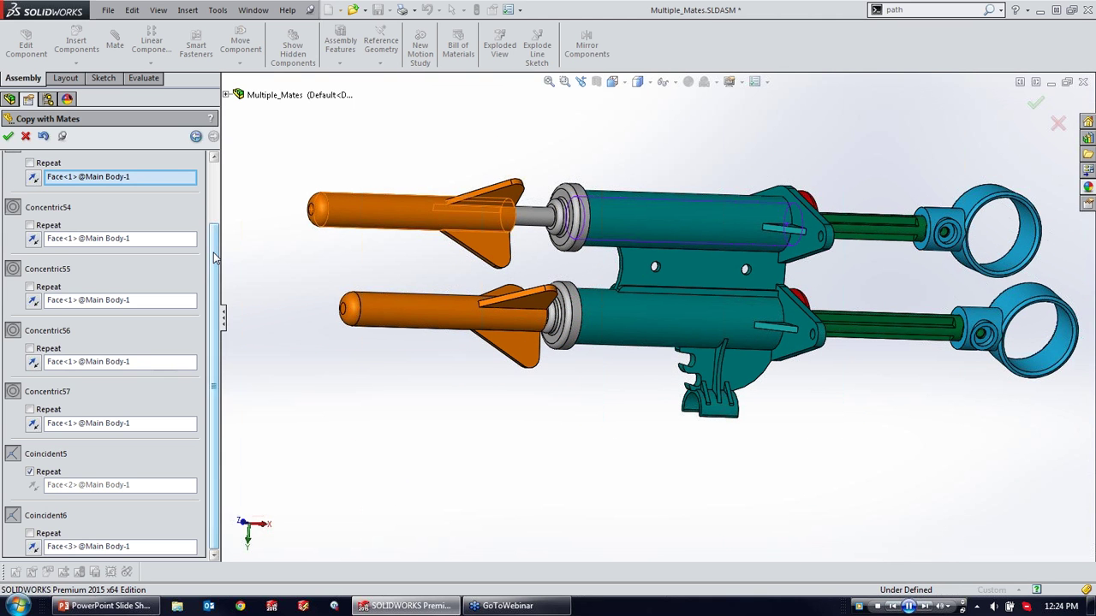
scroll(174, 165, up, 3)
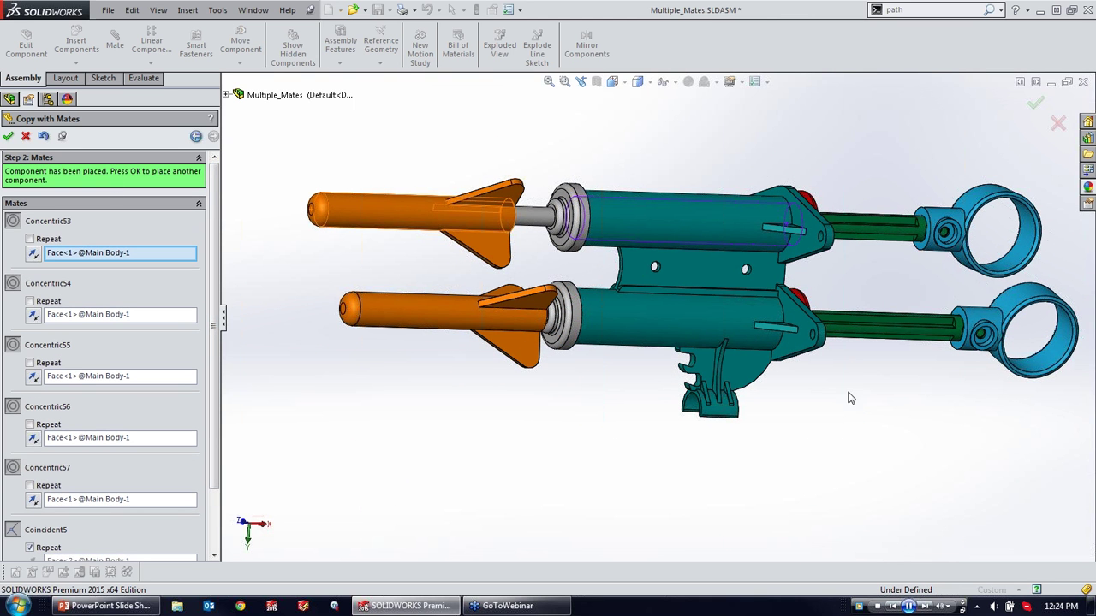
click(9, 136)
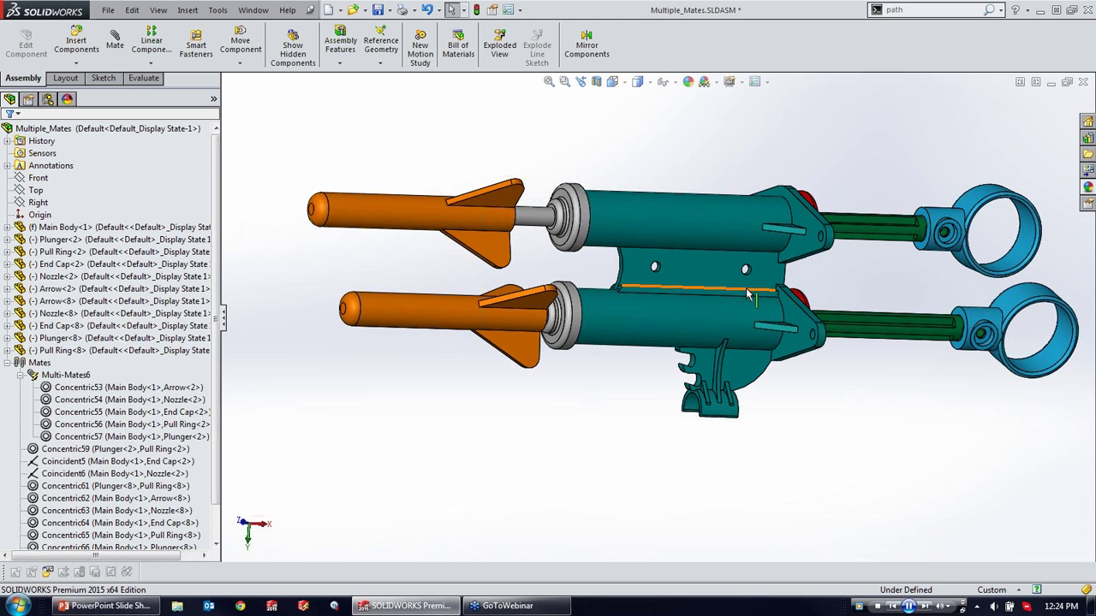
Step: Slide both pull ring and plunger sets into the main body and move the upper arrow onto its nozzle
middle_drag(723, 294, 655, 302)
scroll(899, 293, up, 2)
scroll(882, 308, down, 1)
drag(844, 325, 736, 332)
drag(798, 250, 739, 251)
mouse_move(367, 318)
mouse_down()
mouse_move(334, 319)
mouse_move(364, 316)
mouse_up()
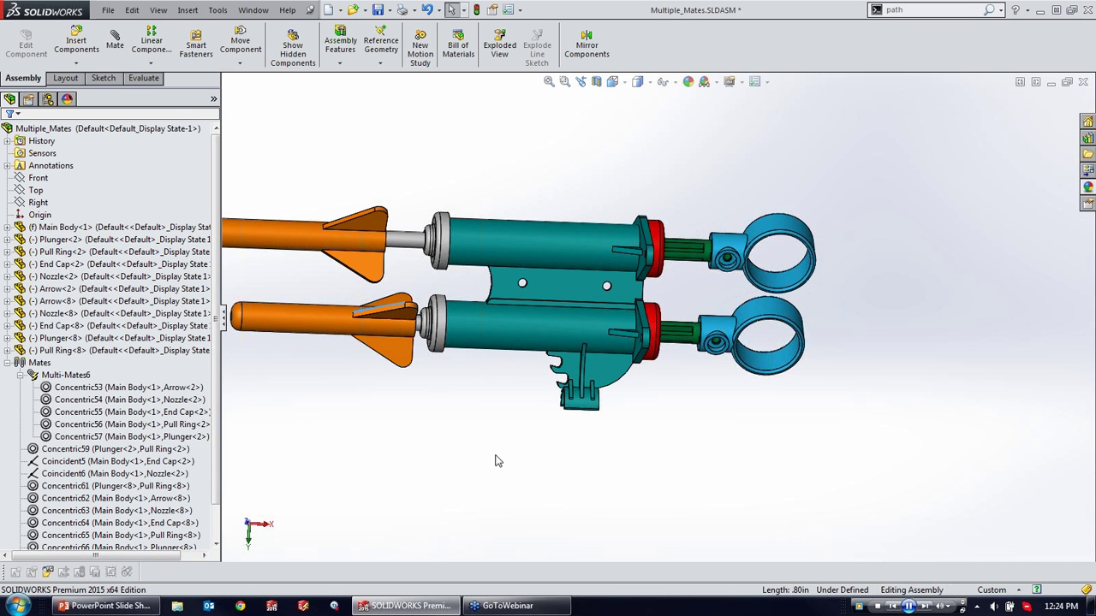
drag(321, 235, 359, 238)
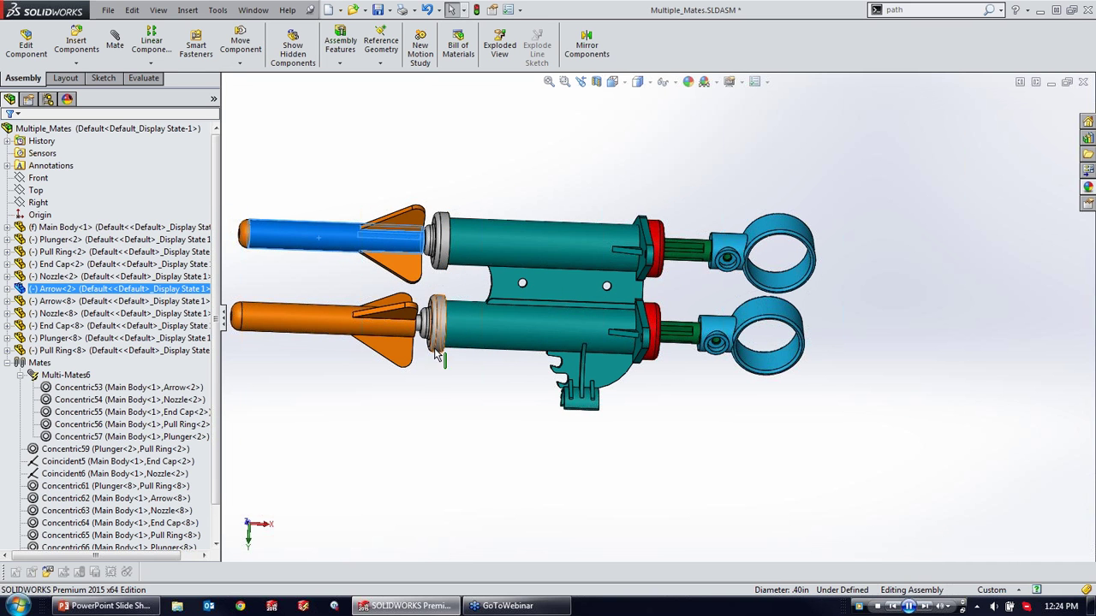
click(462, 378)
middle_drag(506, 439, 503, 495)
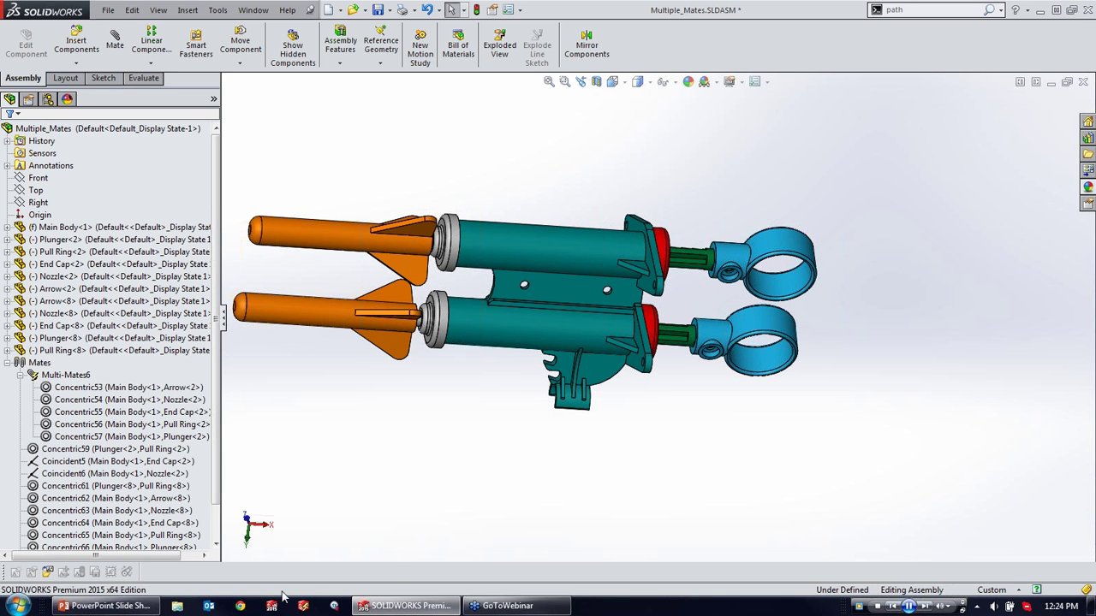
Step: Switch to the PowerPoint slide show, advance to the Advanced Mates slide, and return to SOLIDWORKS
click(99, 605)
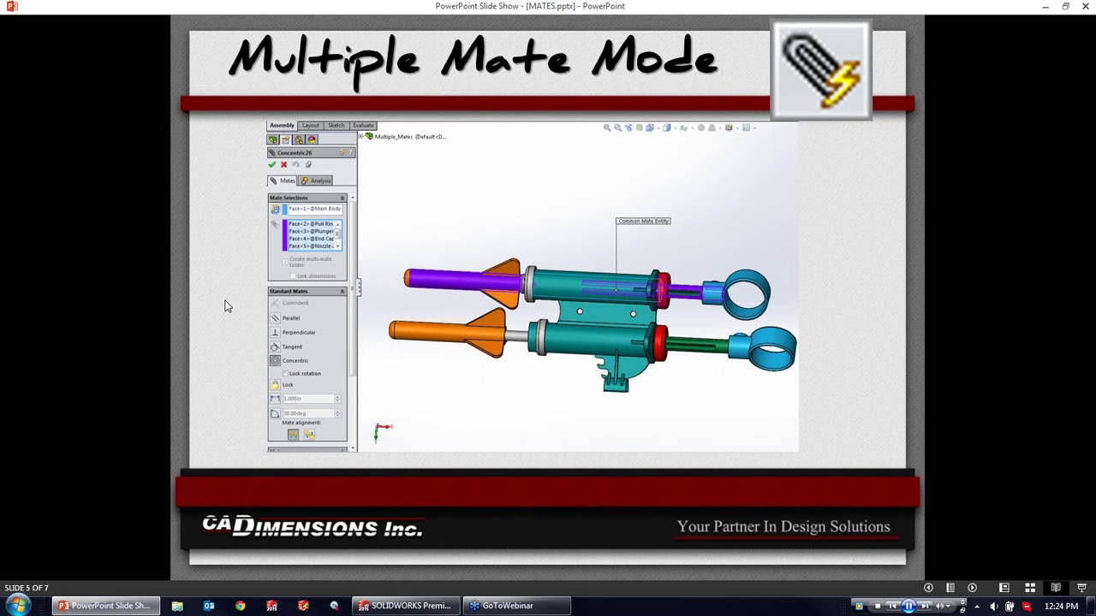
click(226, 306)
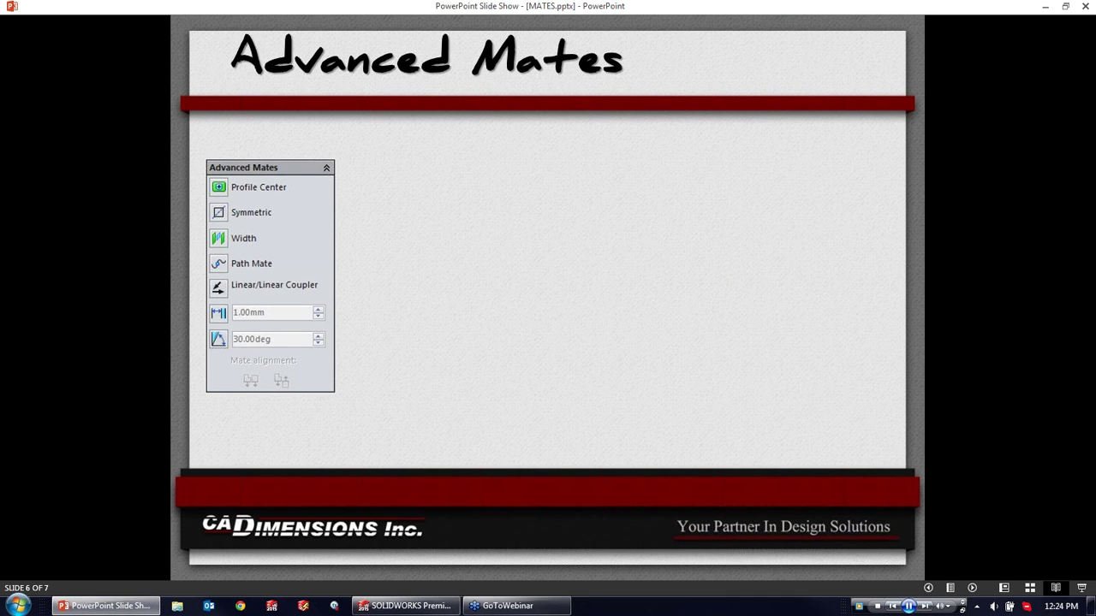
click(407, 606)
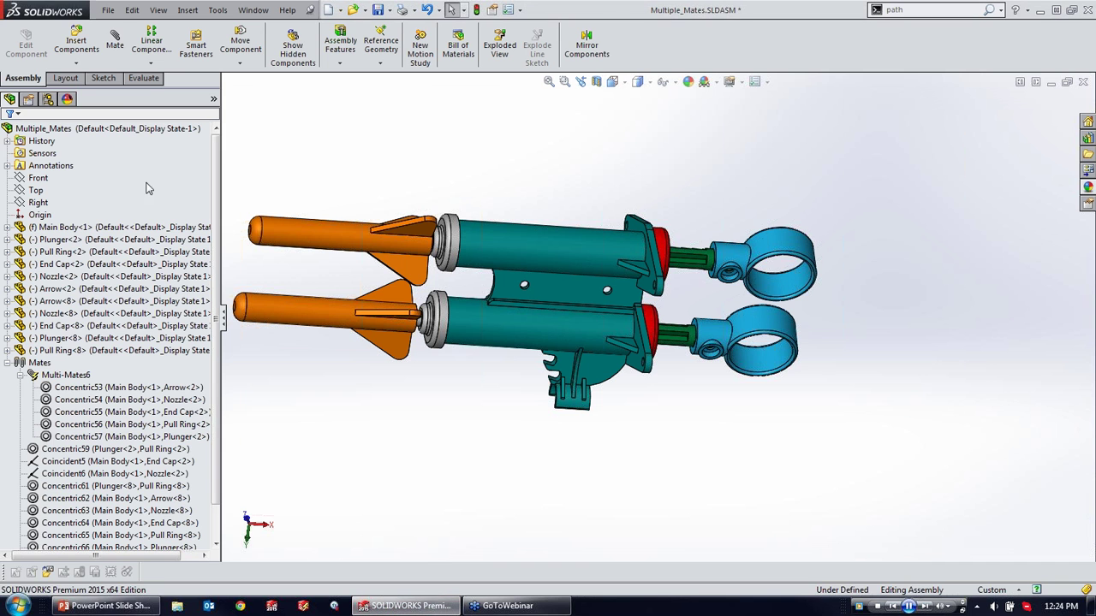
Step: Cancel the mate command, minimize the Multiple_Mates assembly and bring up the full assembly
right_drag(395, 159, 392, 110)
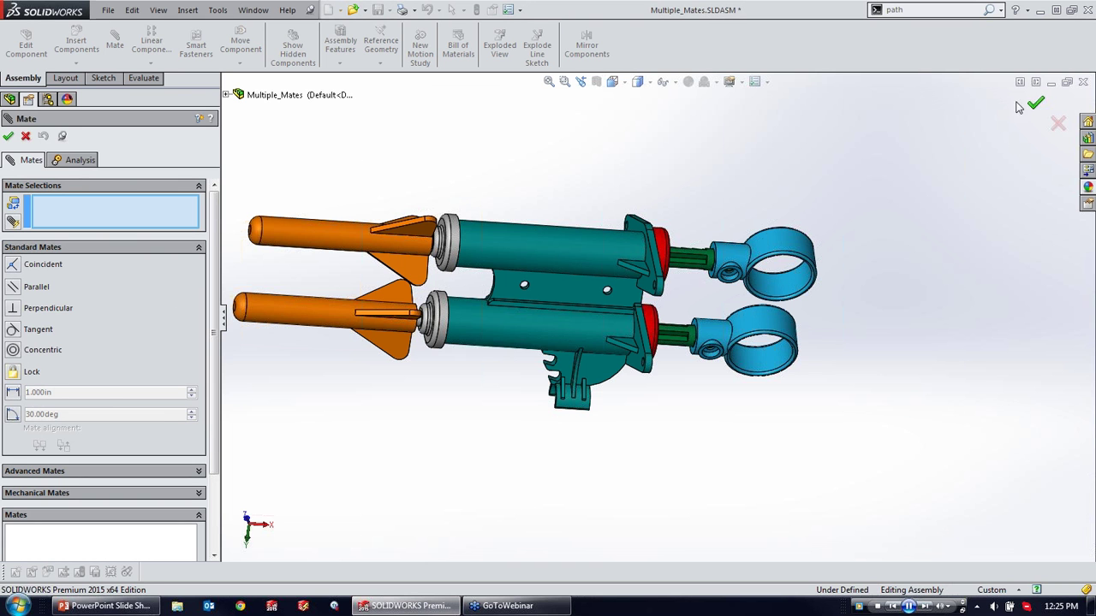
click(1058, 122)
click(1051, 82)
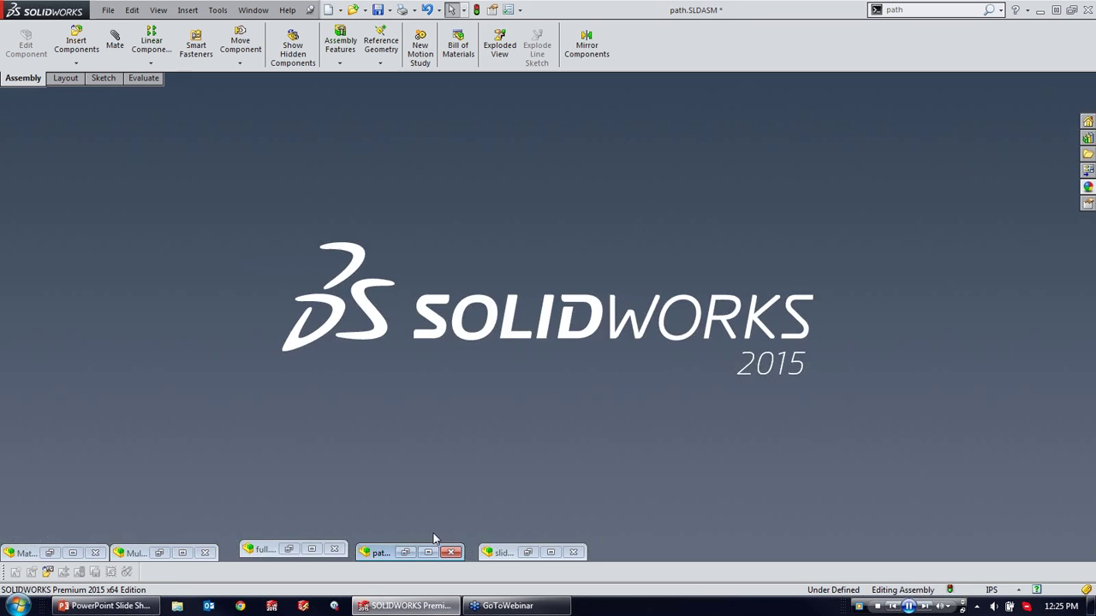
double_click(259, 549)
Step: Move the two track components together into the open space below the reference planes
scroll(736, 351, down, 3)
drag(735, 302, 794, 399)
drag(586, 341, 754, 452)
middle_drag(779, 387, 739, 373)
drag(810, 411, 629, 375)
click(754, 428)
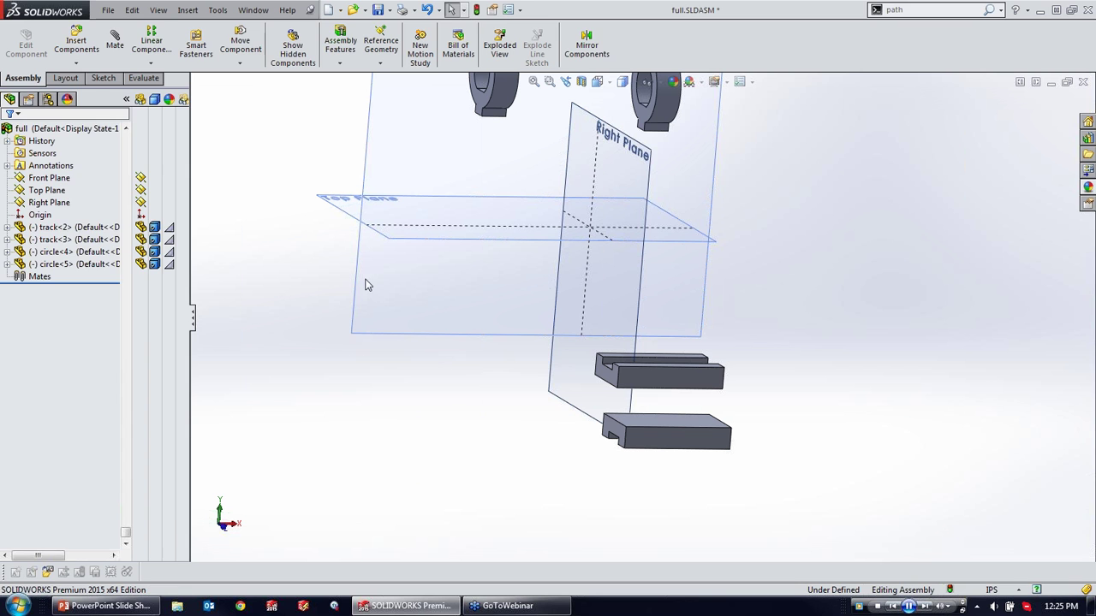
Step: Start a mate and select the lower track's top face and the upper track's underside as its references
click(114, 40)
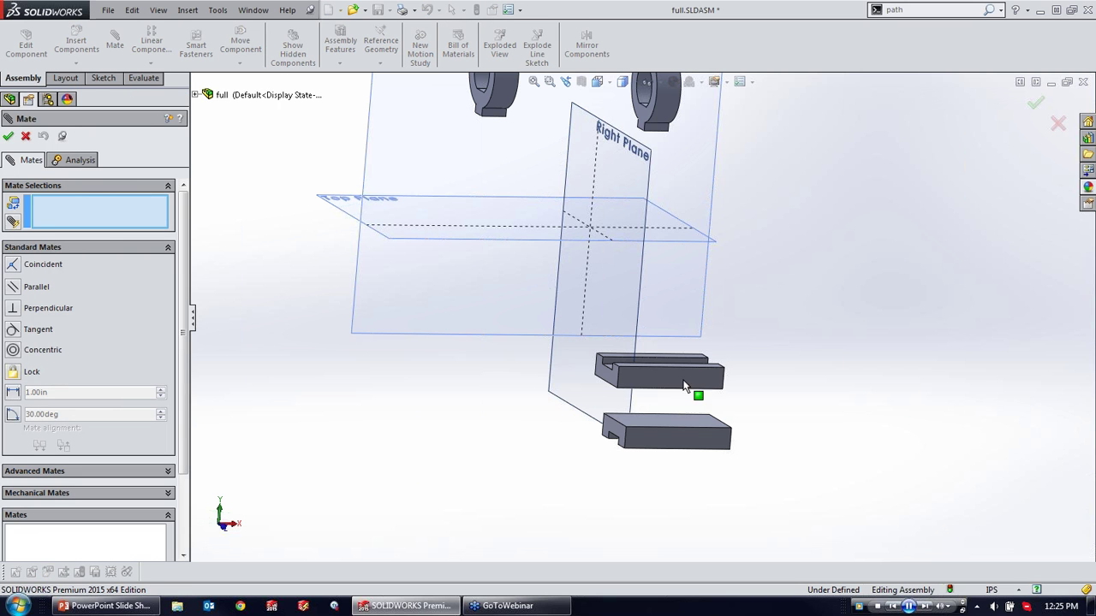
scroll(685, 386, down, 5)
middle_drag(627, 399, 648, 398)
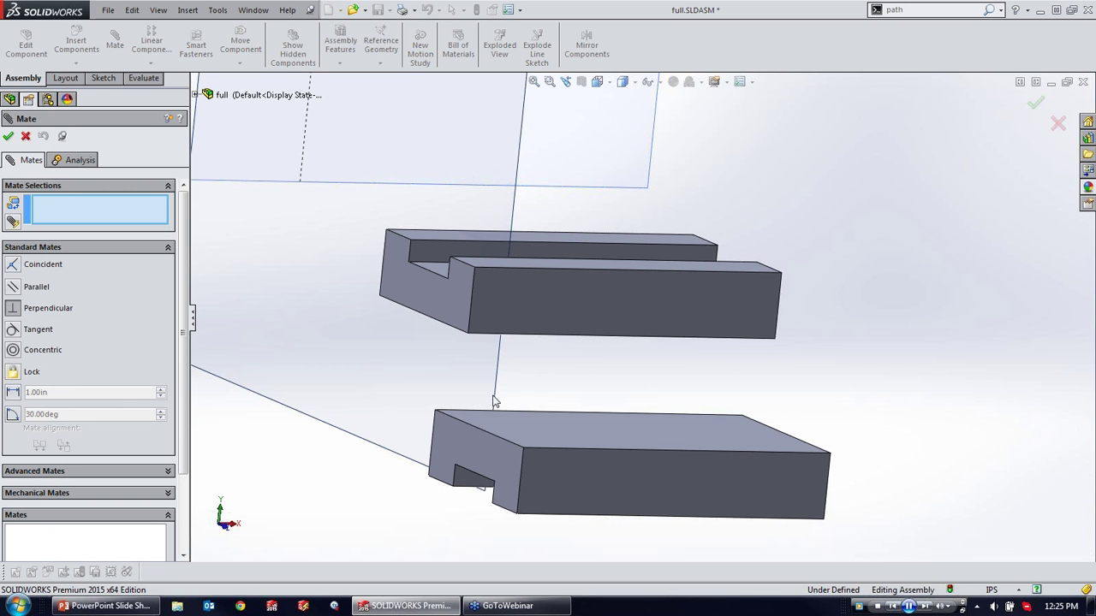
click(550, 427)
middle_drag(570, 343, 514, 332)
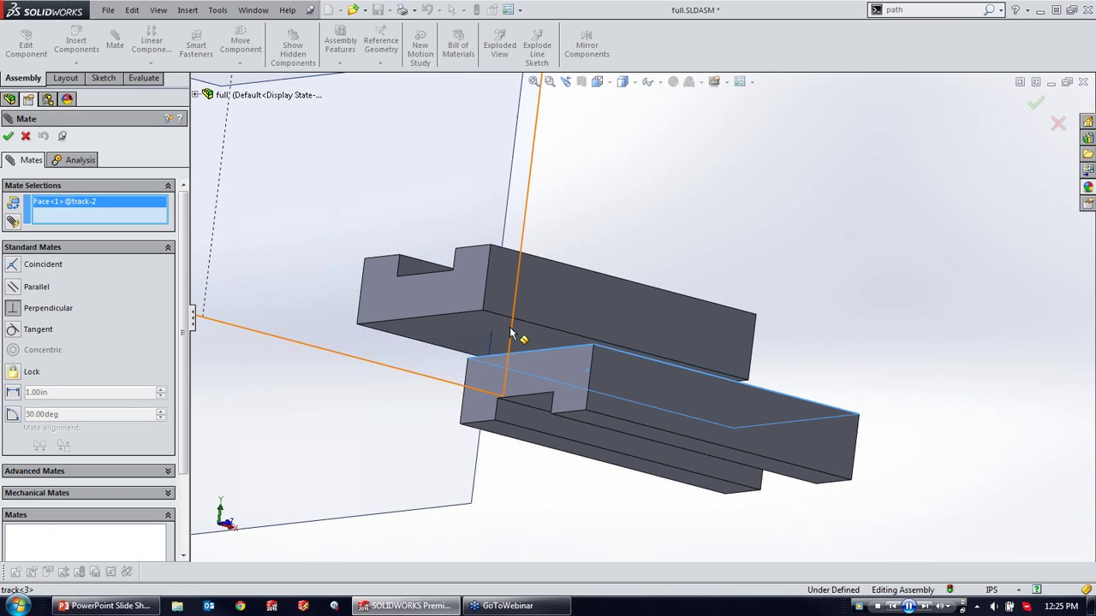
click(512, 330)
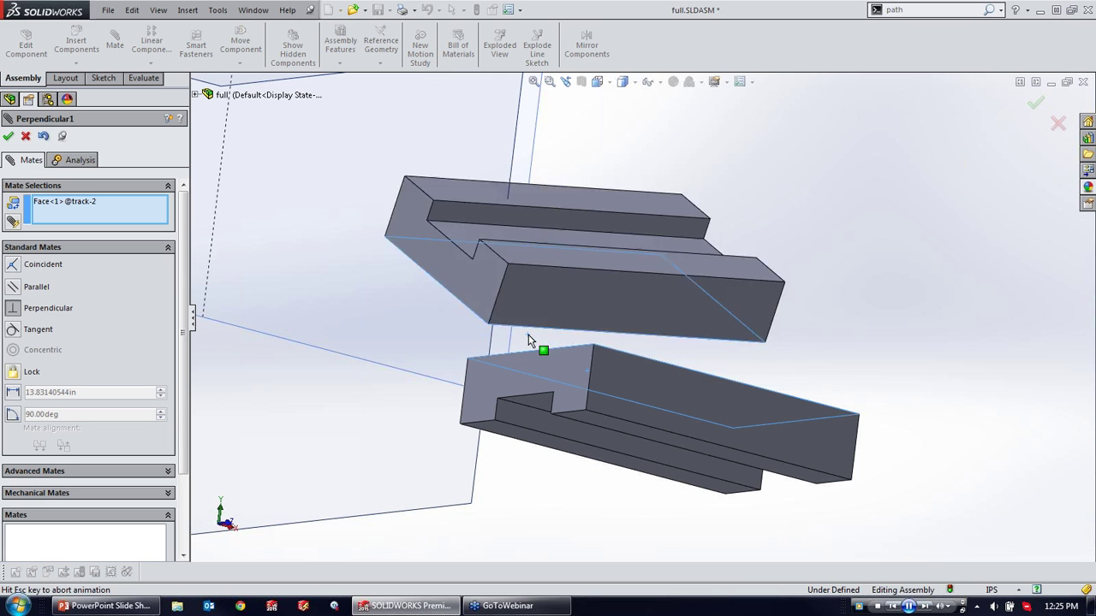
click(539, 344)
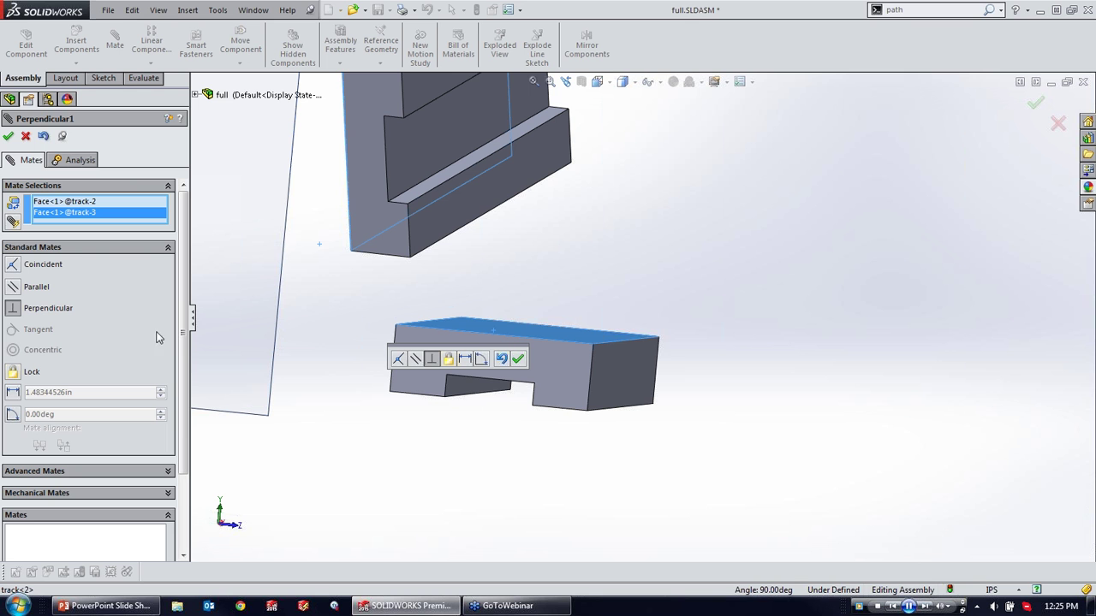
right_click(68, 215)
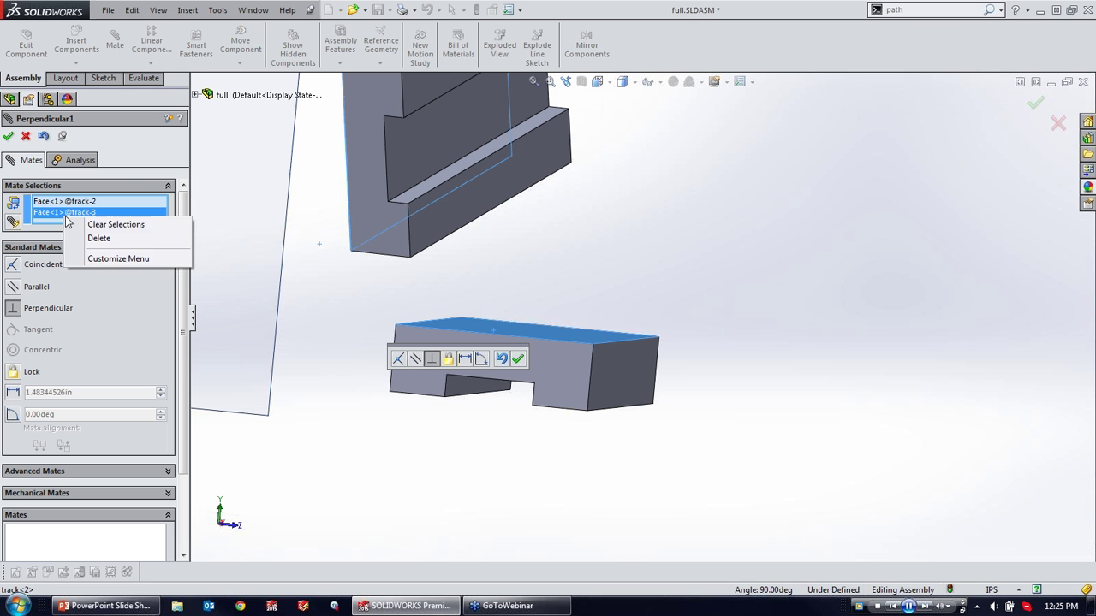
Step: Clear the perpendicular mate selections and move one of the rings down near the two track blocks
click(99, 225)
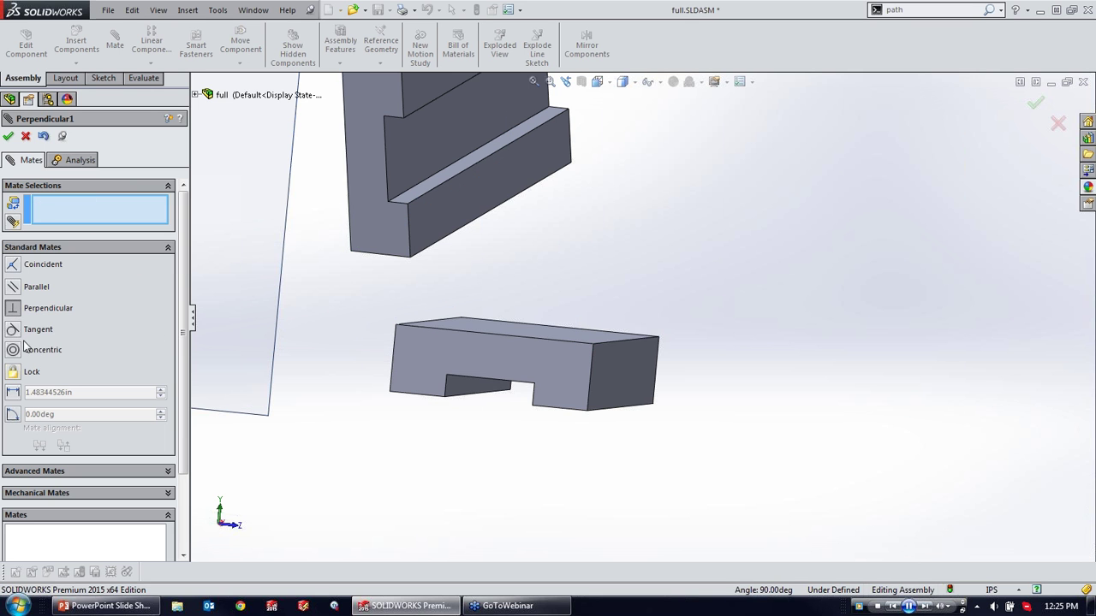
scroll(271, 306, up, 7)
scroll(440, 90, down, 2)
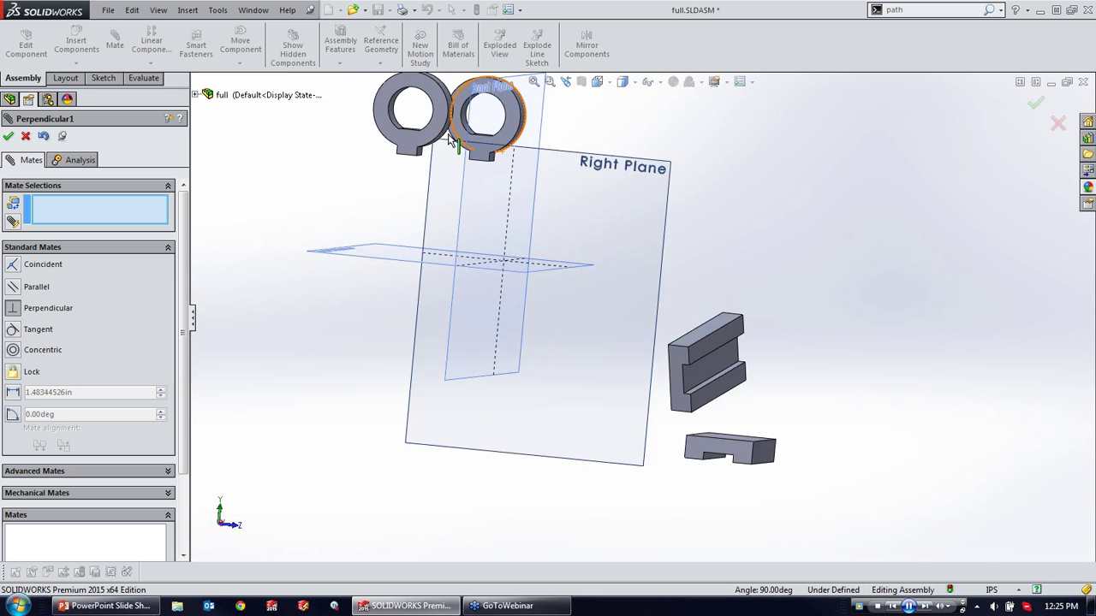
scroll(452, 144, down, 3)
drag(456, 155, 861, 507)
Step: Add a tangent mate between the ring's outer cylindrical face and the broad flat face of one track block
scroll(860, 507, up, 5)
scroll(801, 436, down, 5)
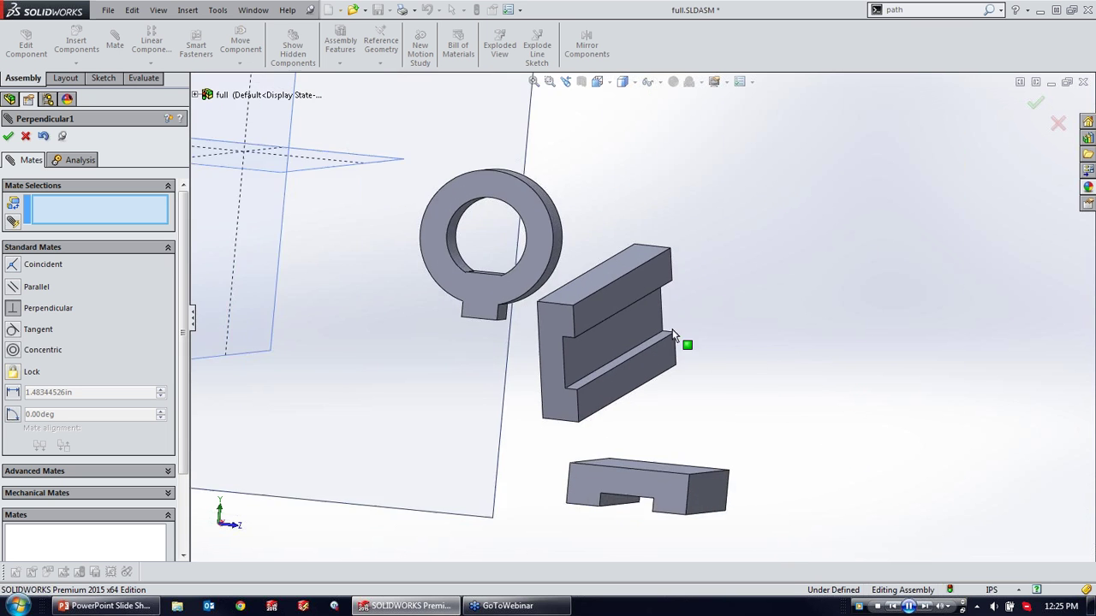
scroll(672, 336, down, 2)
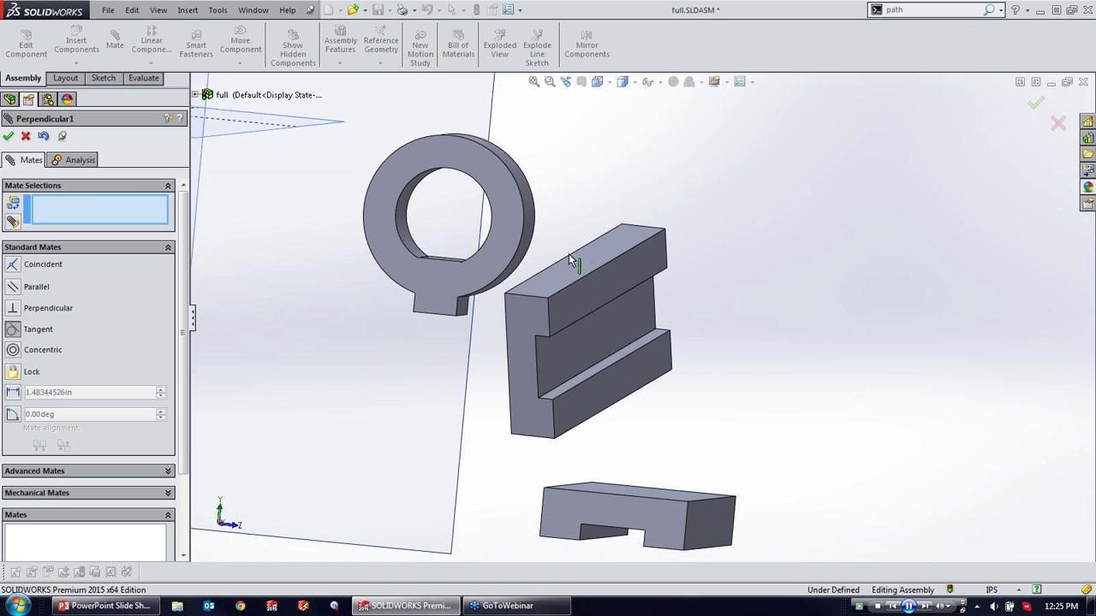
scroll(535, 225, down, 3)
click(527, 224)
middle_drag(514, 305, 589, 311)
click(522, 398)
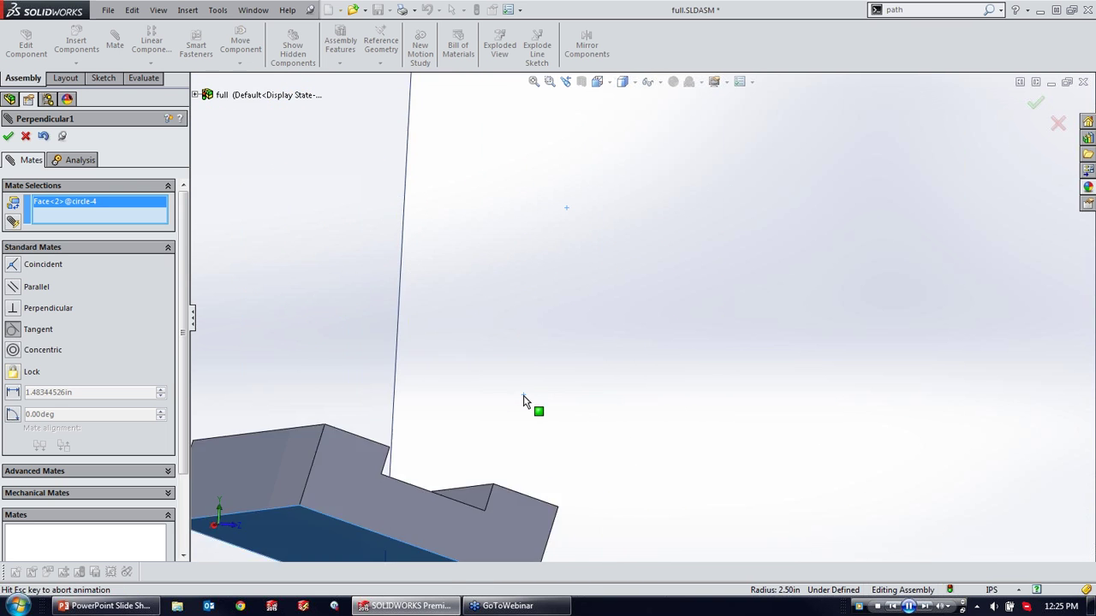
scroll(492, 381, up, 3)
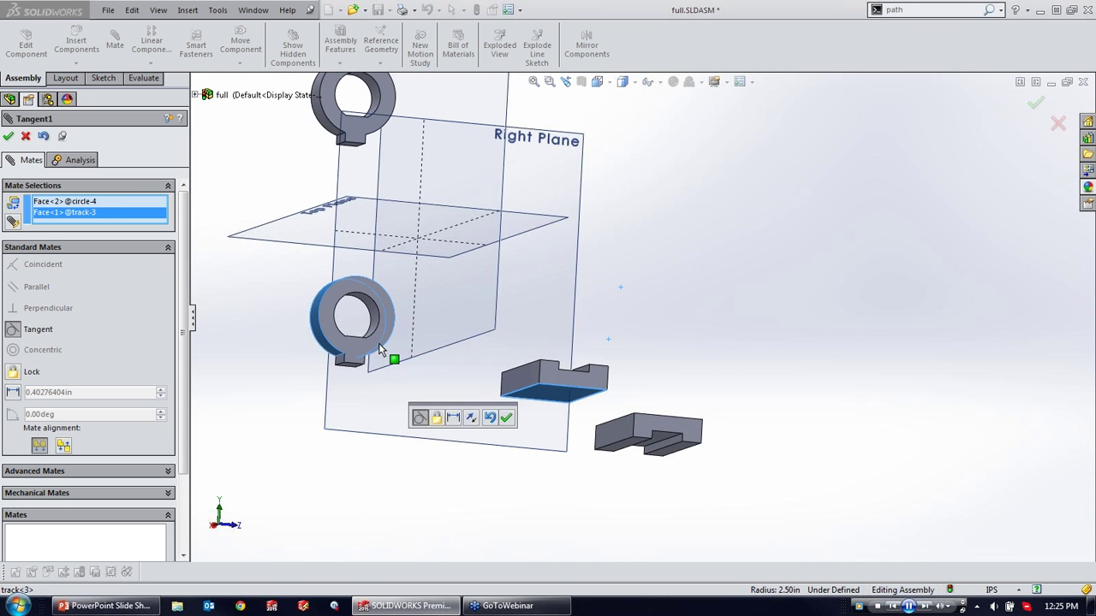
click(506, 418)
Step: Move the tangent-mated ring along the track block to demonstrate its remaining freedom of motion
drag(391, 352, 631, 254)
scroll(587, 484, down, 4)
right_drag(588, 485, 567, 437)
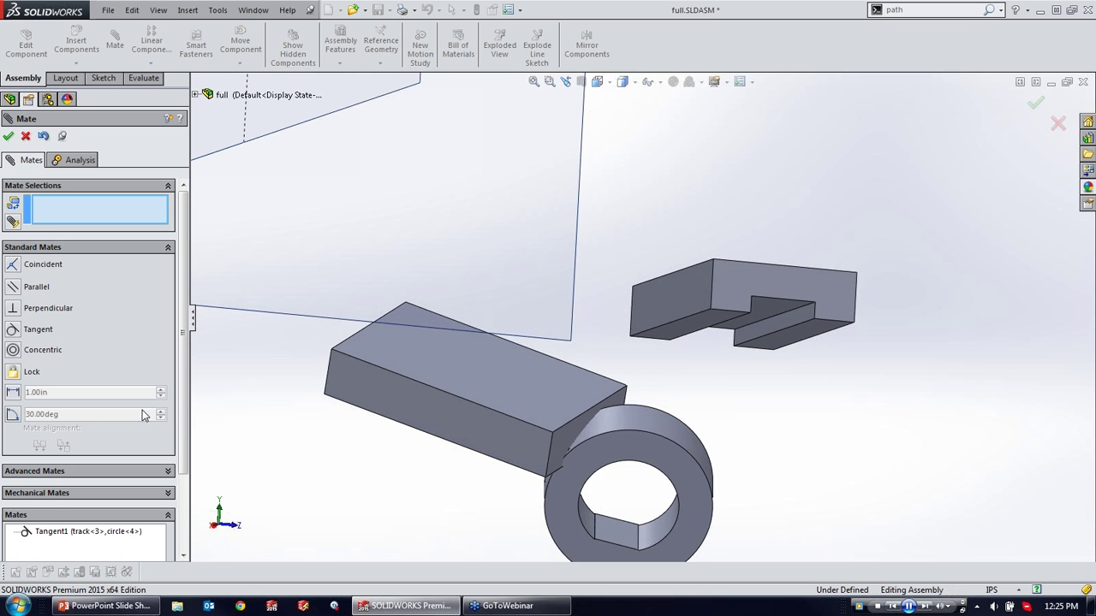
Step: Try changing the tangent mate to a 2.90276404 in distance mate between the track's broad face and the ring's inner flat
click(60, 534)
right_click(70, 205)
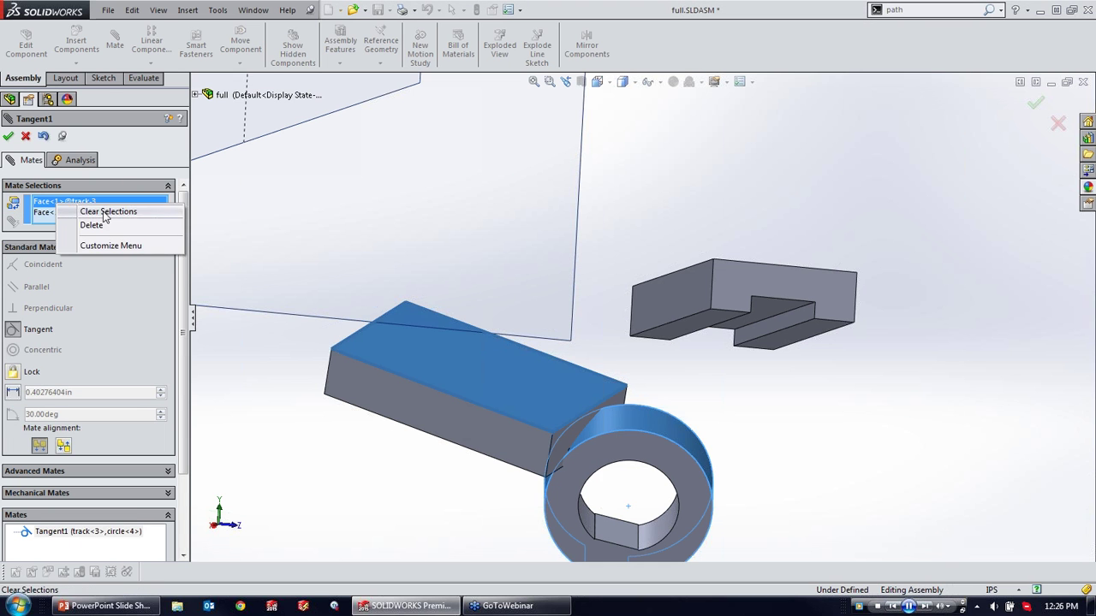
click(103, 211)
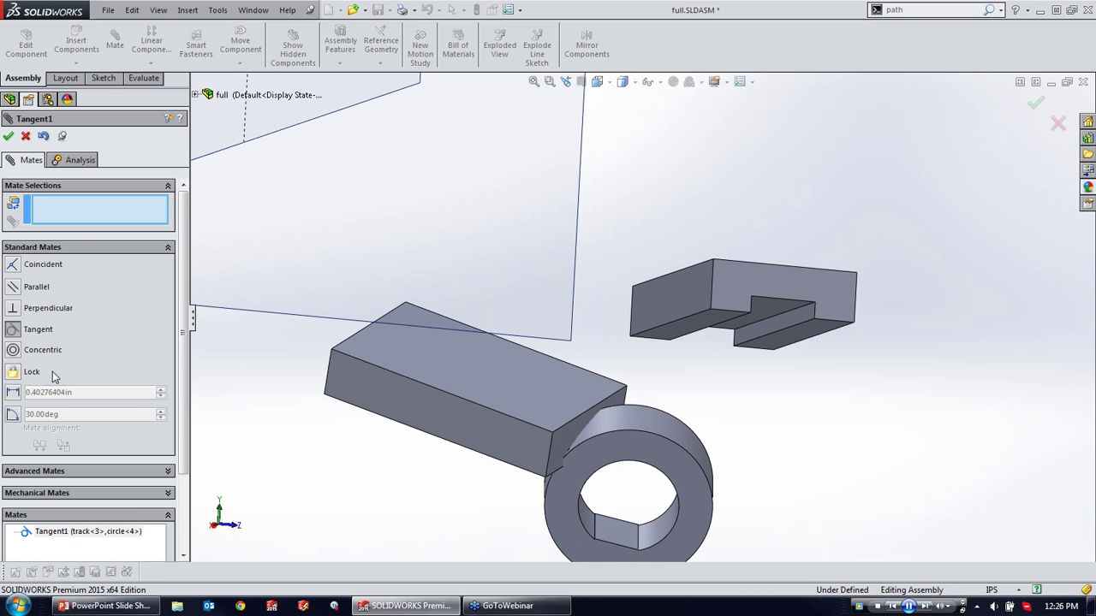
click(13, 392)
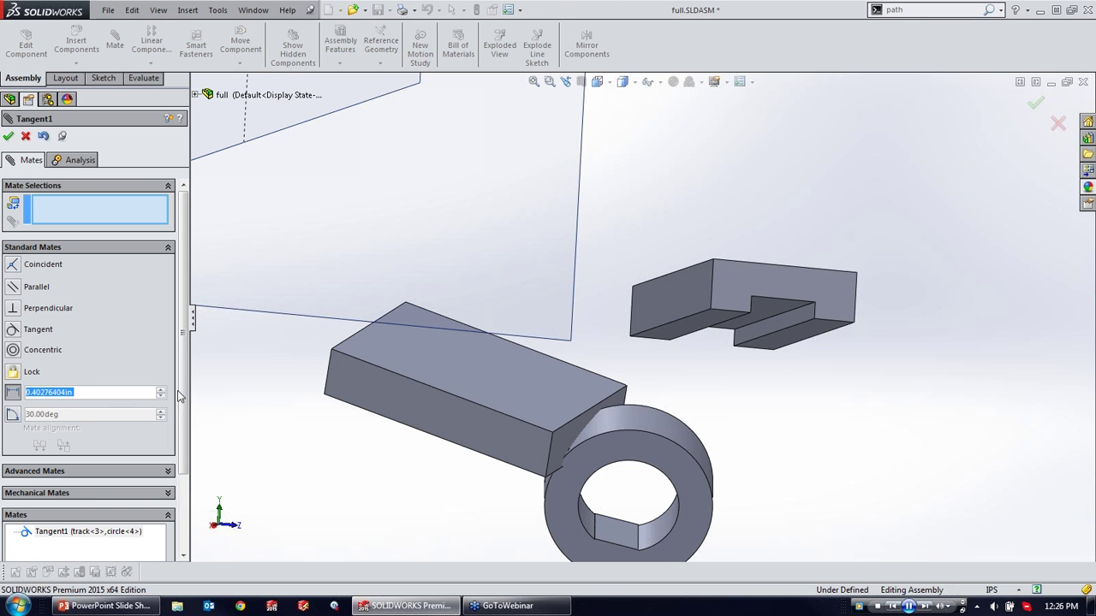
click(492, 383)
click(627, 537)
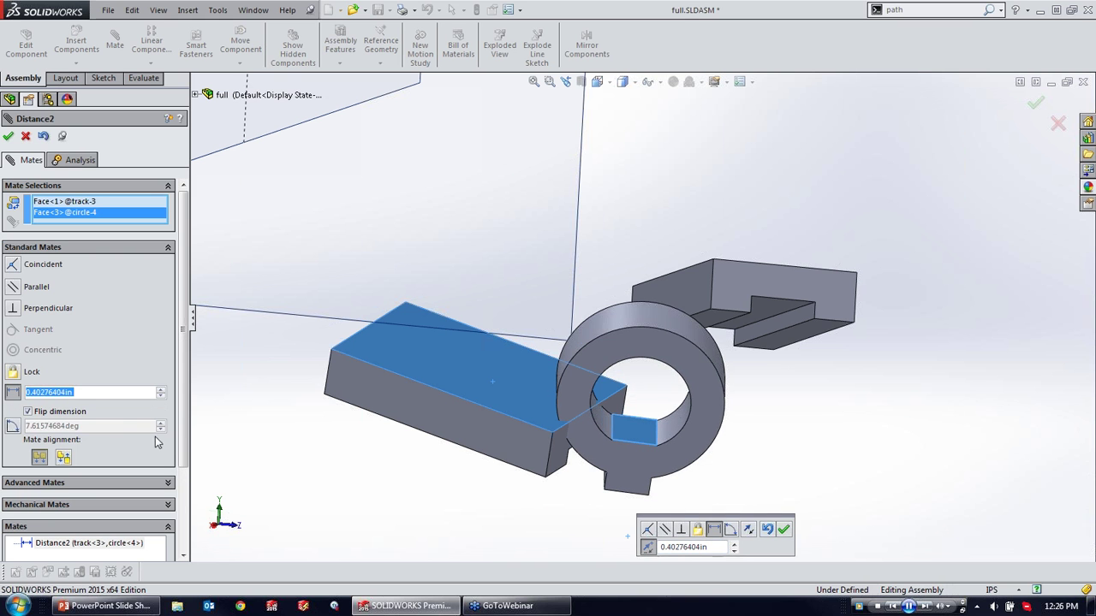
click(161, 394)
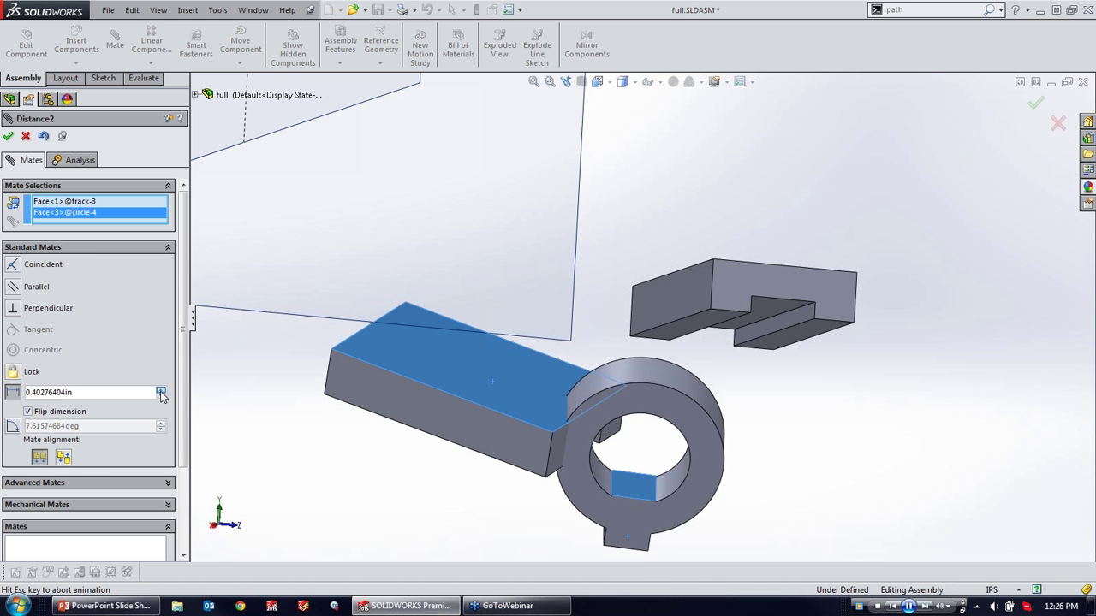
Step: Compare the aligned and anti-aligned options of the distance mate, ending on anti-aligned
click(64, 460)
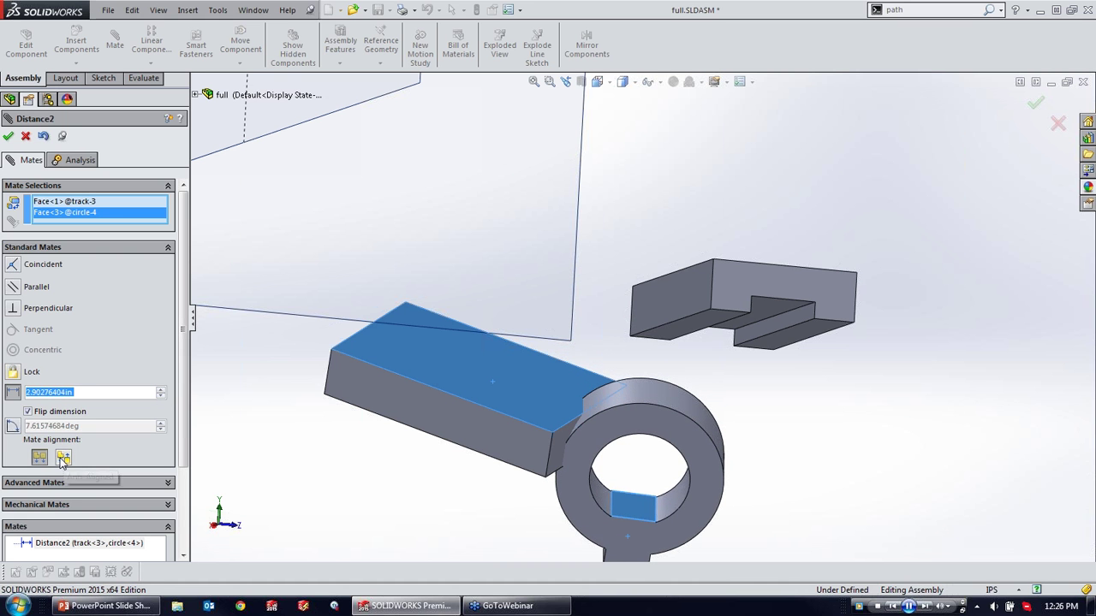
click(63, 460)
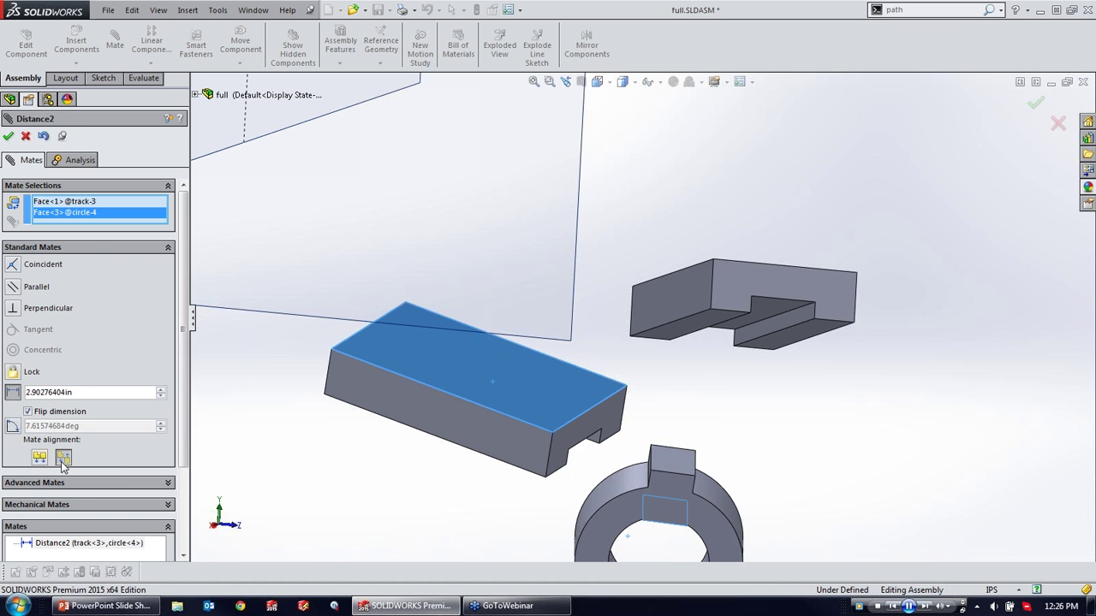
click(44, 462)
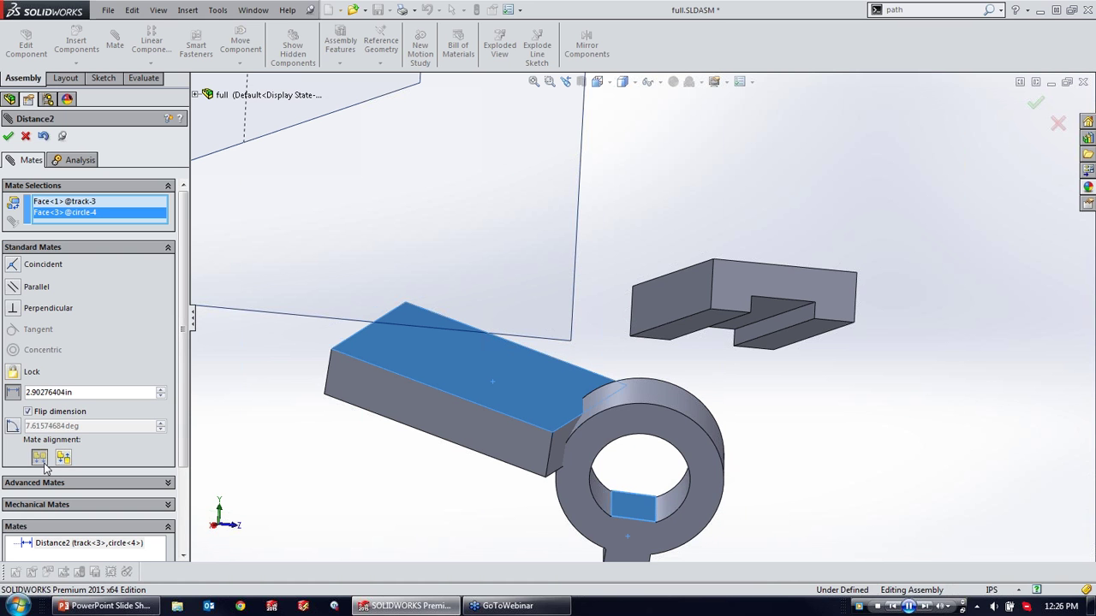
click(64, 459)
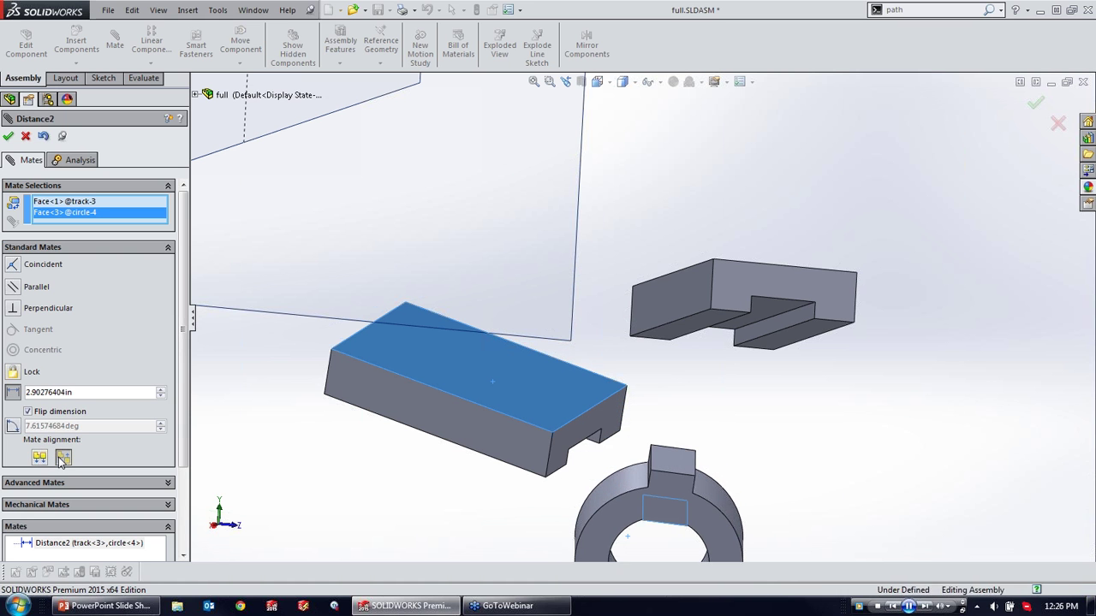
Step: Flip the distance dimension back and forth to compare both sides of the track face, and discard the mate edit
click(46, 417)
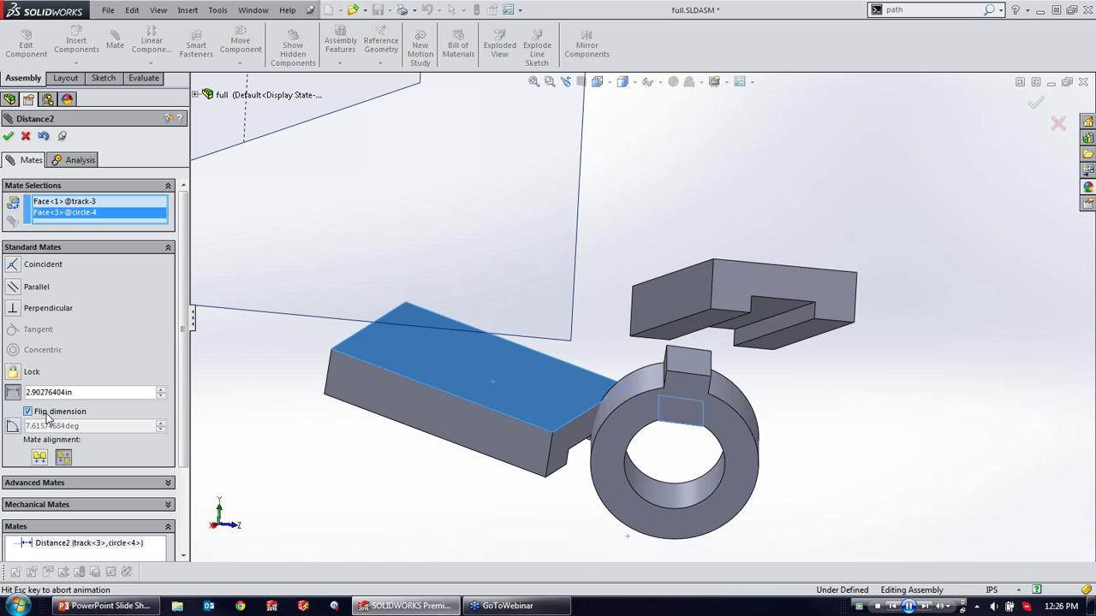
click(48, 415)
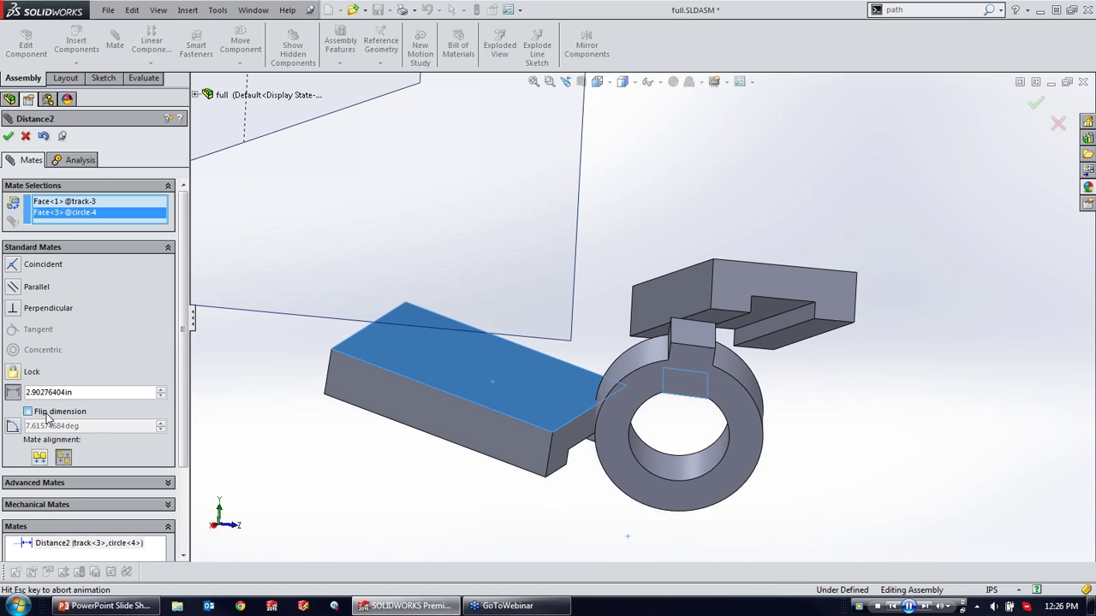
click(47, 417)
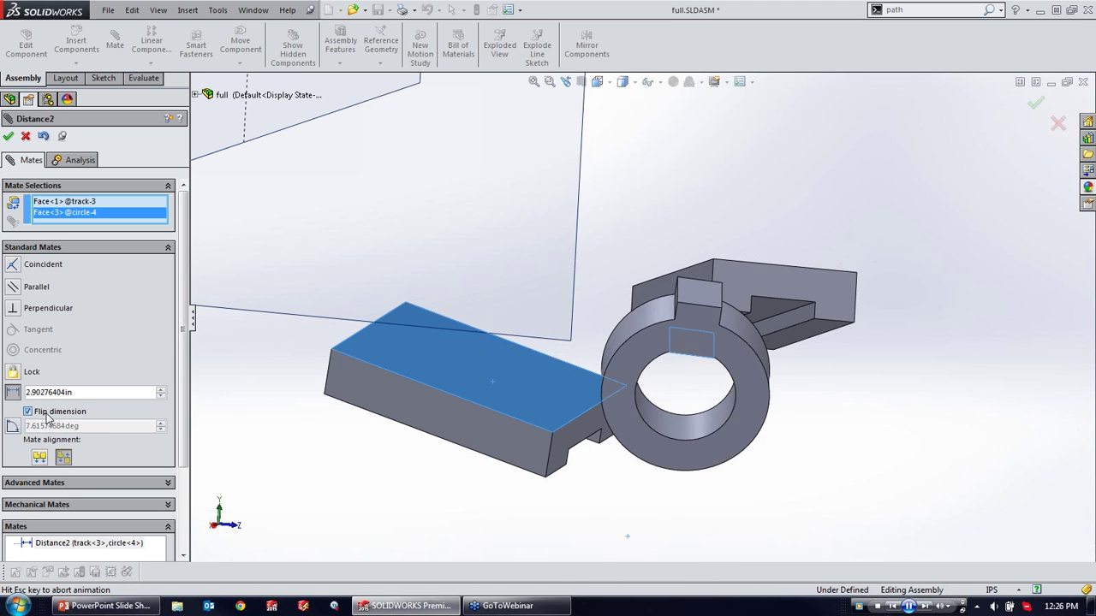
click(47, 417)
click(47, 417)
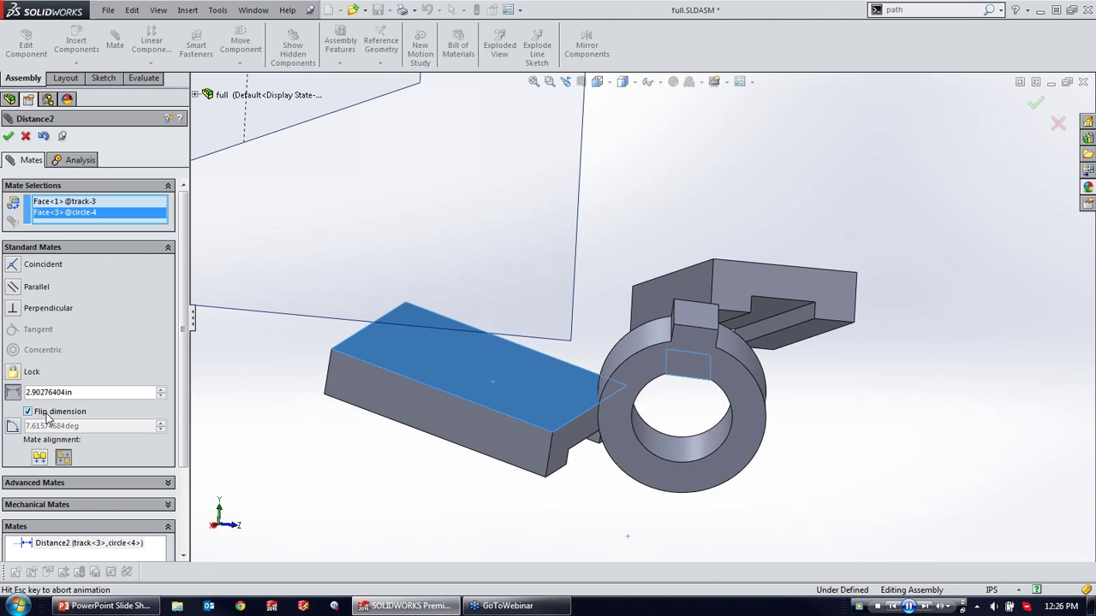
click(26, 137)
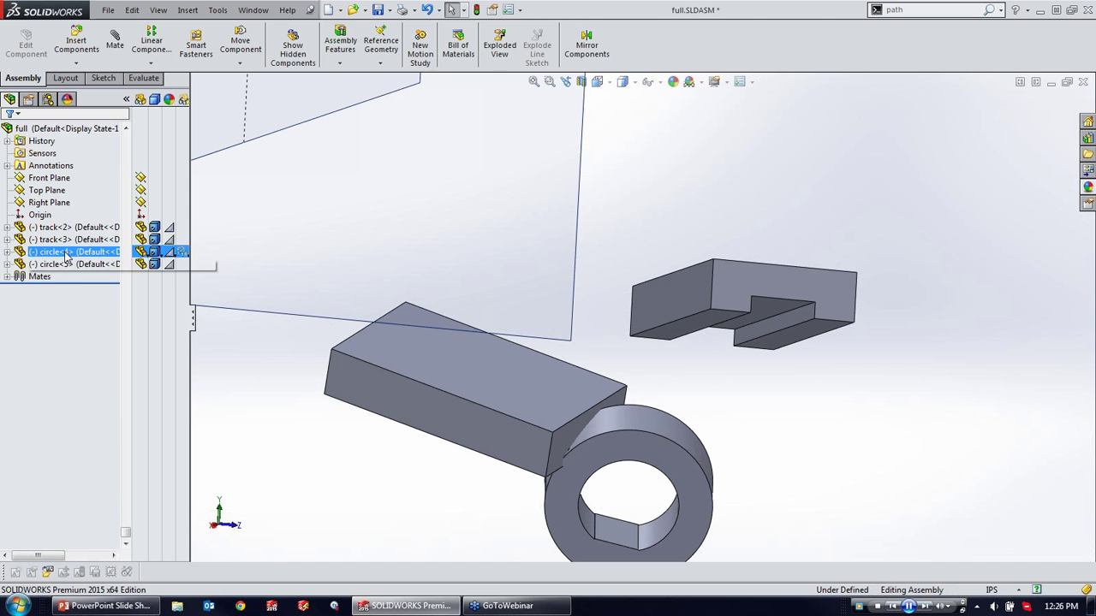
Step: Delete the tangent mate between the track and the ring from the assembly
click(9, 277)
click(60, 290)
right_click(60, 289)
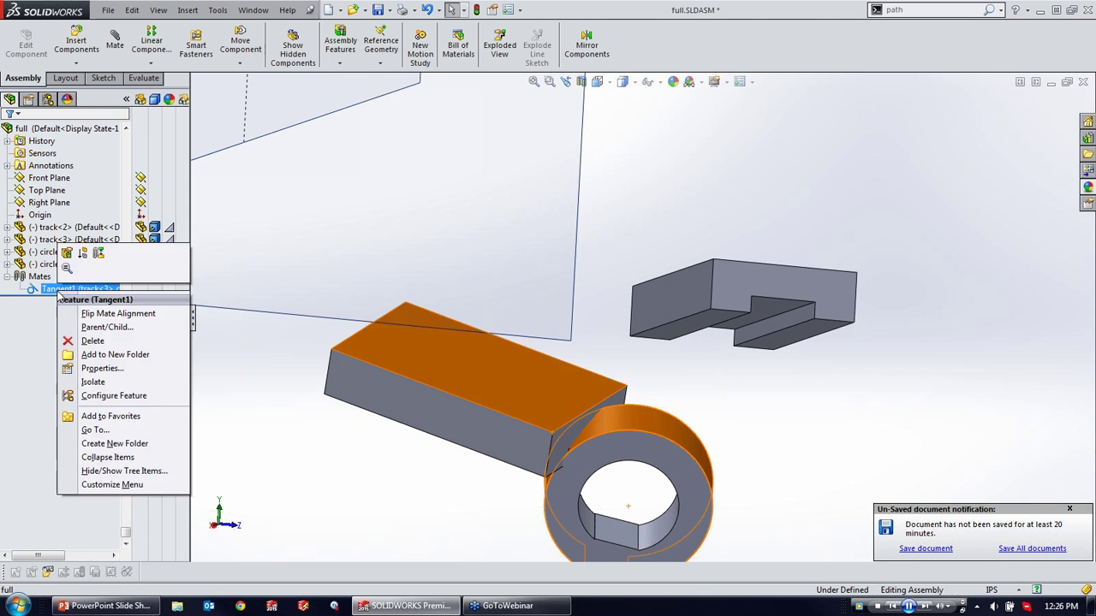
click(94, 334)
click(410, 270)
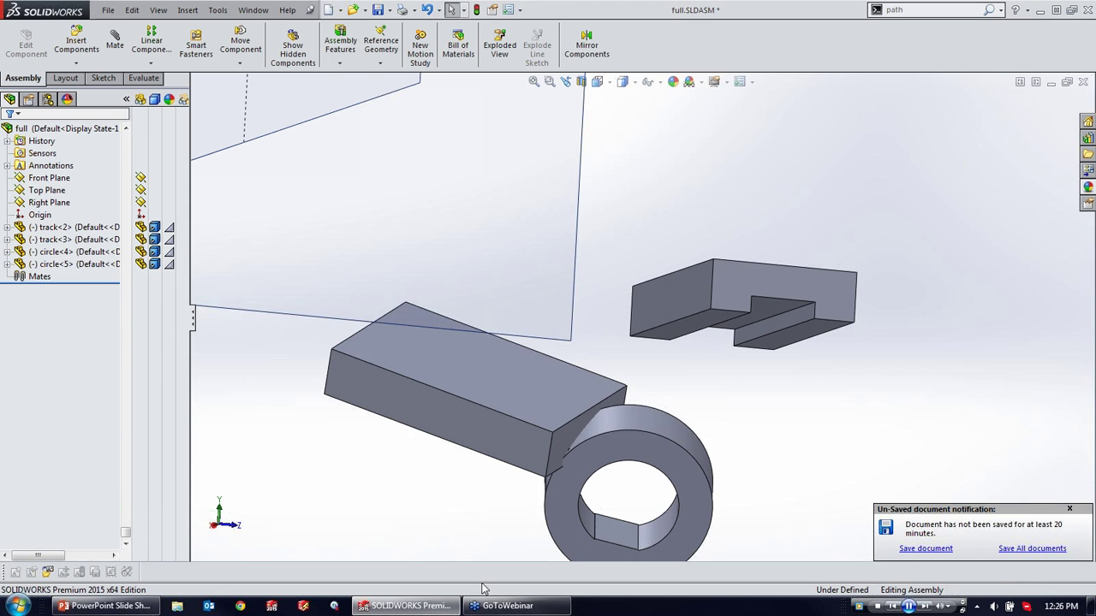
Step: Switch to the PowerPoint slide show and display the Advanced Mates slide
click(106, 605)
click(597, 329)
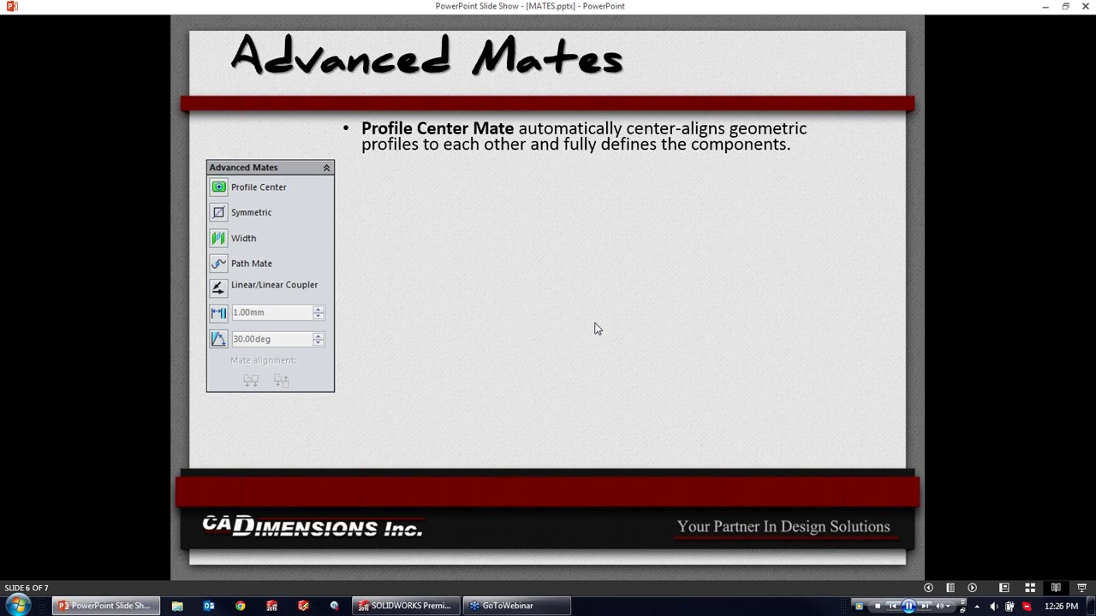
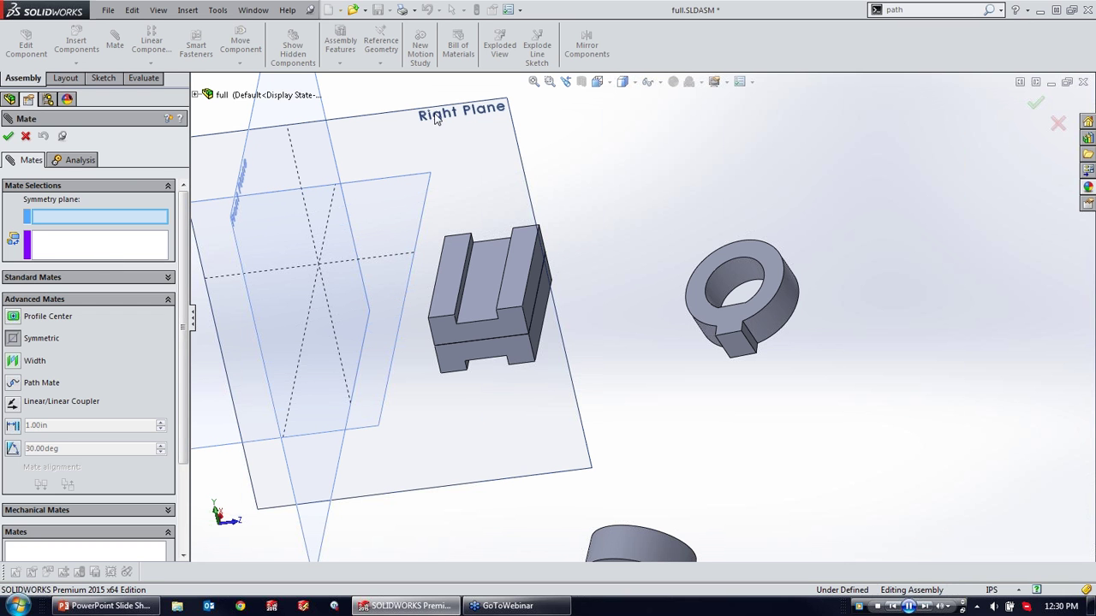
Step: Add a symmetric mate about the Right Plane between opposite end faces of the two stacked track blocks
click(525, 170)
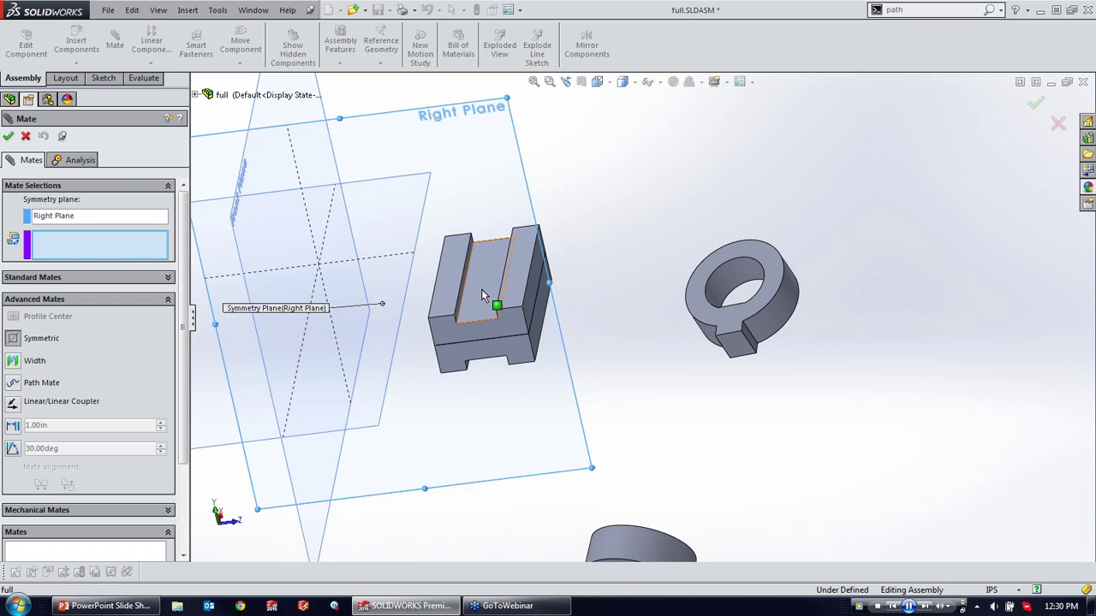
click(520, 337)
middle_drag(494, 260, 672, 244)
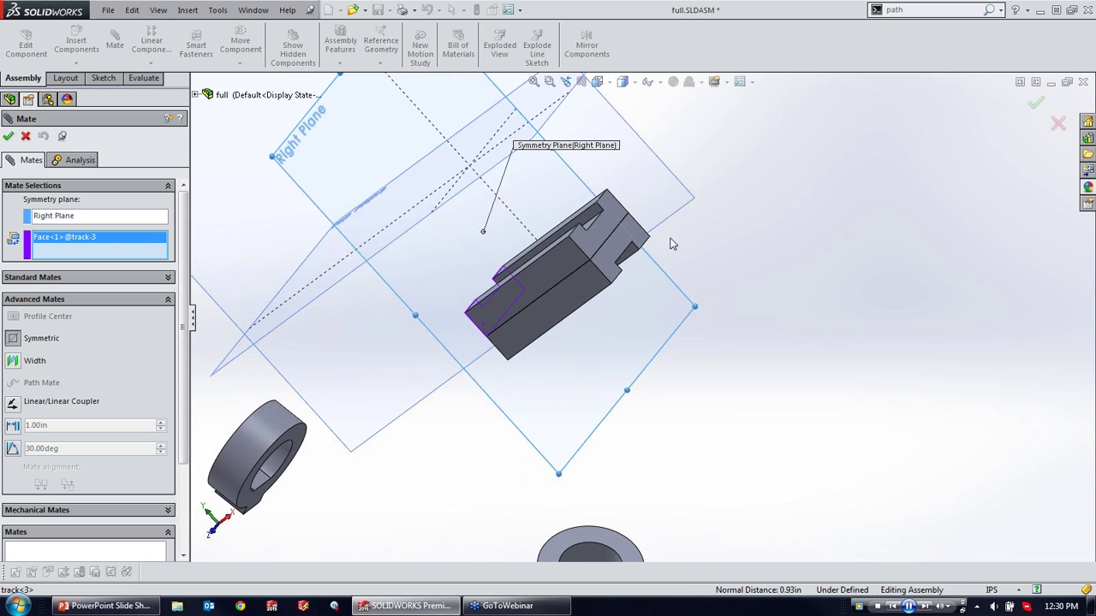
click(608, 268)
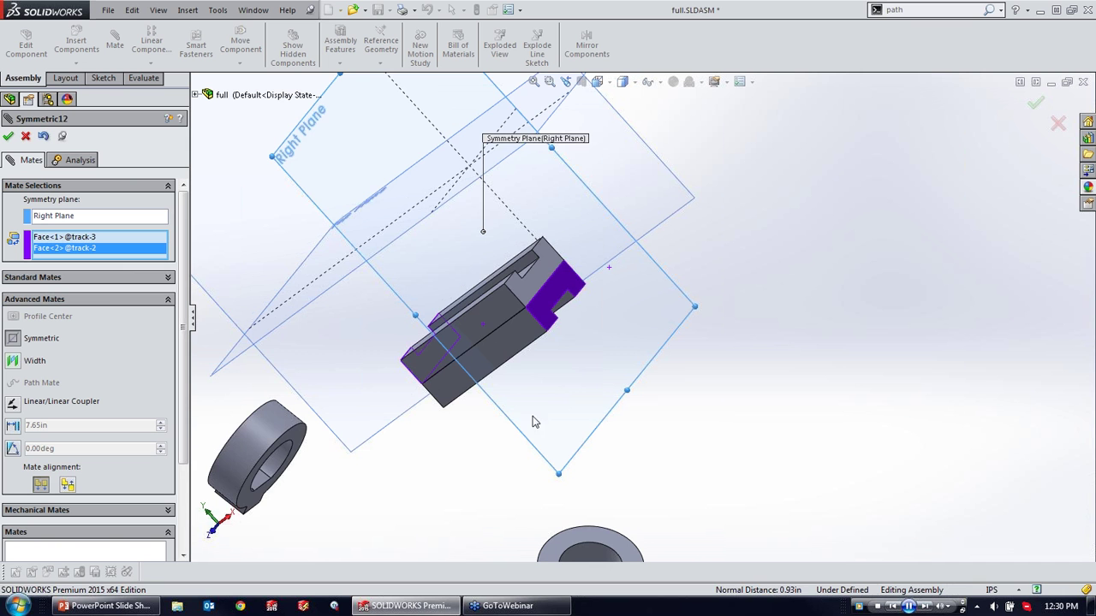
middle_drag(483, 331, 601, 465)
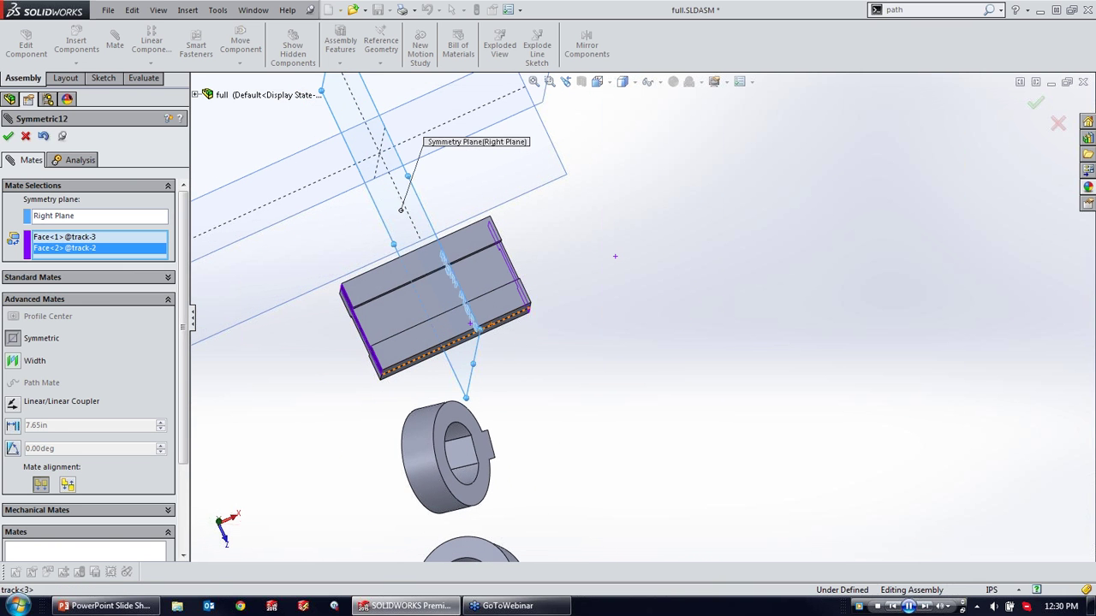
click(8, 137)
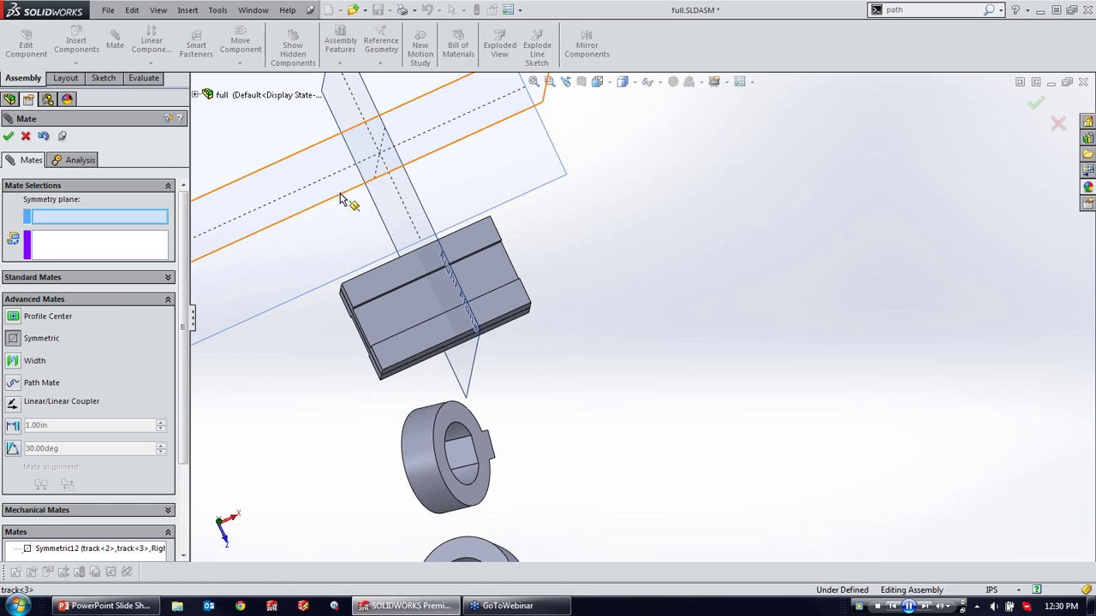
Step: Add a symmetric mate about the Front Plane between opposite long side faces of the two track blocks
scroll(342, 196, up, 3)
middle_drag(343, 196, 369, 175)
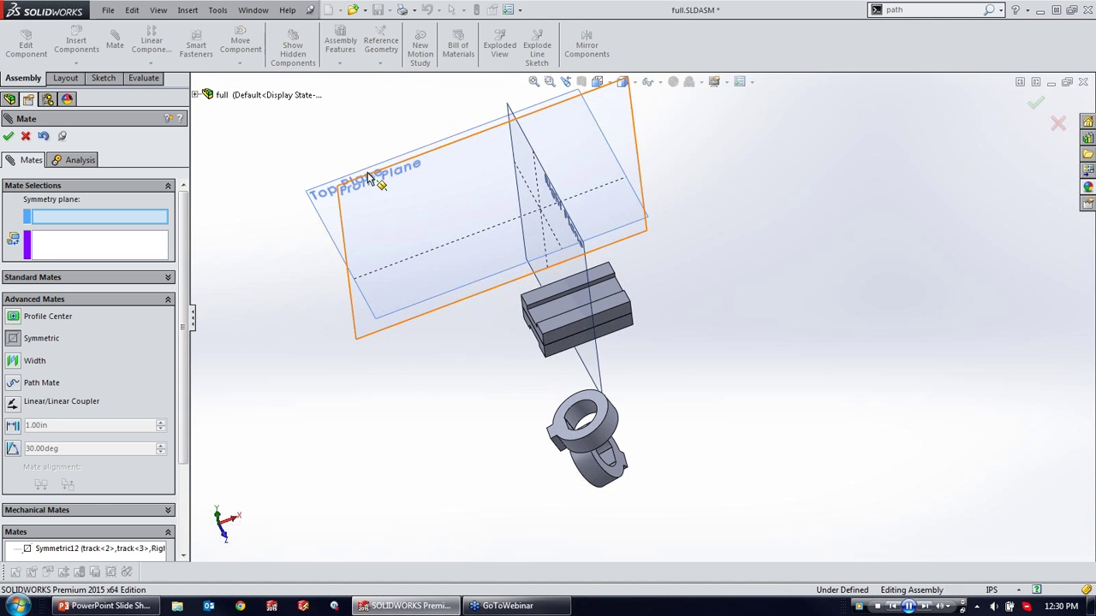
click(369, 176)
click(557, 351)
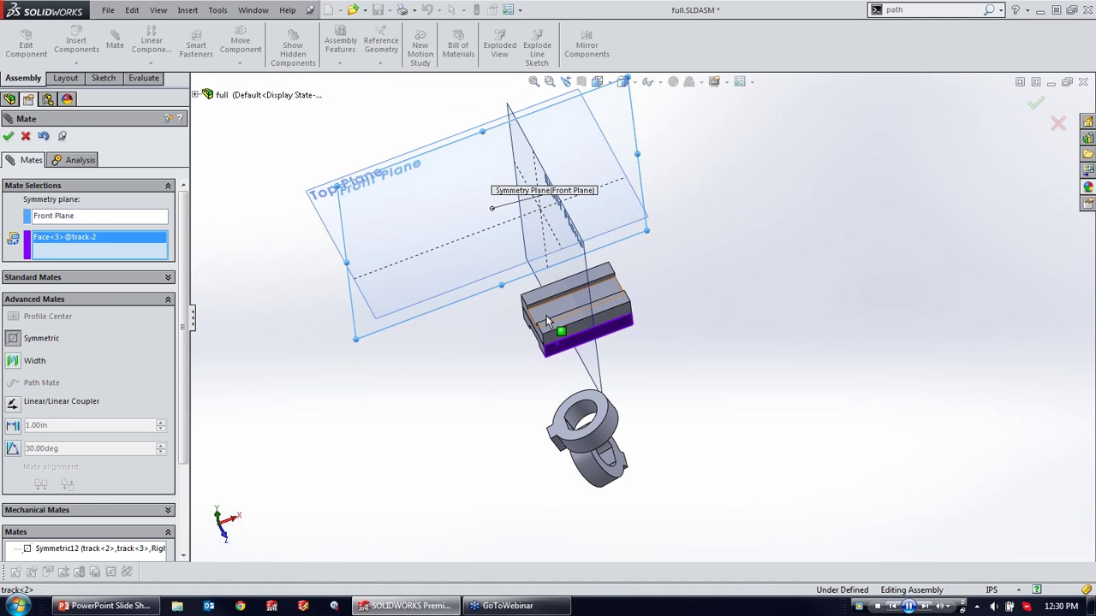
scroll(598, 332, down, 3)
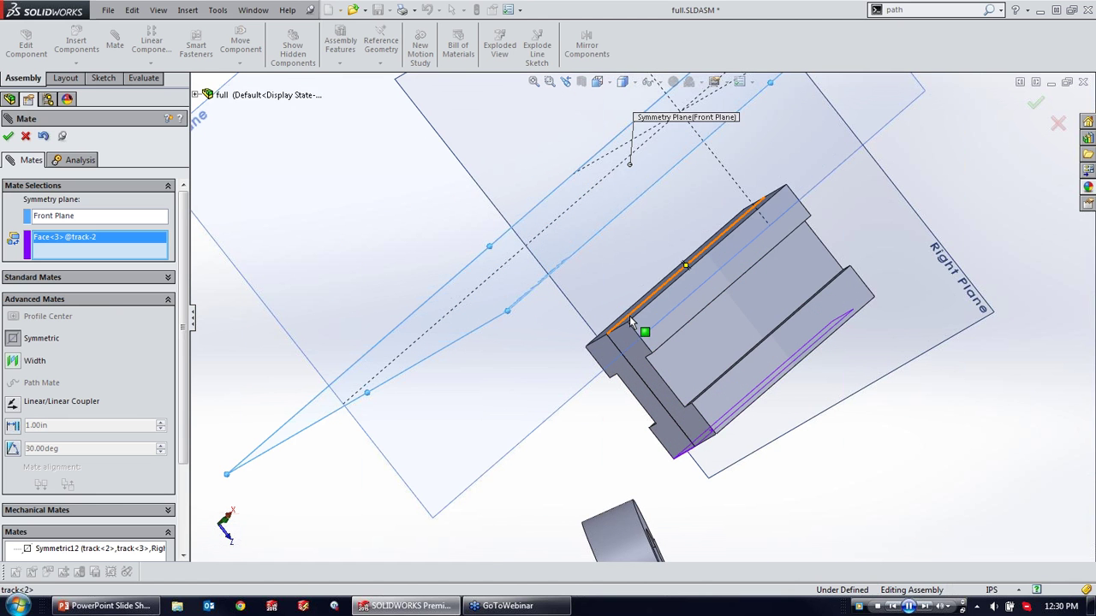
click(629, 316)
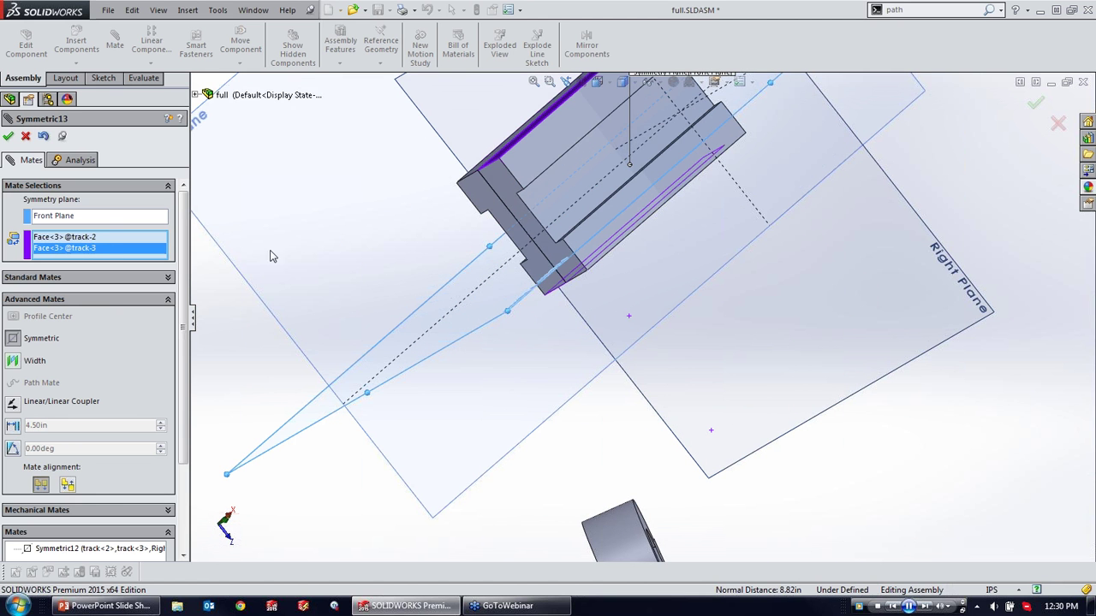
click(8, 136)
middle_drag(875, 430, 694, 214)
scroll(693, 211, up, 2)
scroll(578, 245, down, 2)
scroll(586, 238, up, 5)
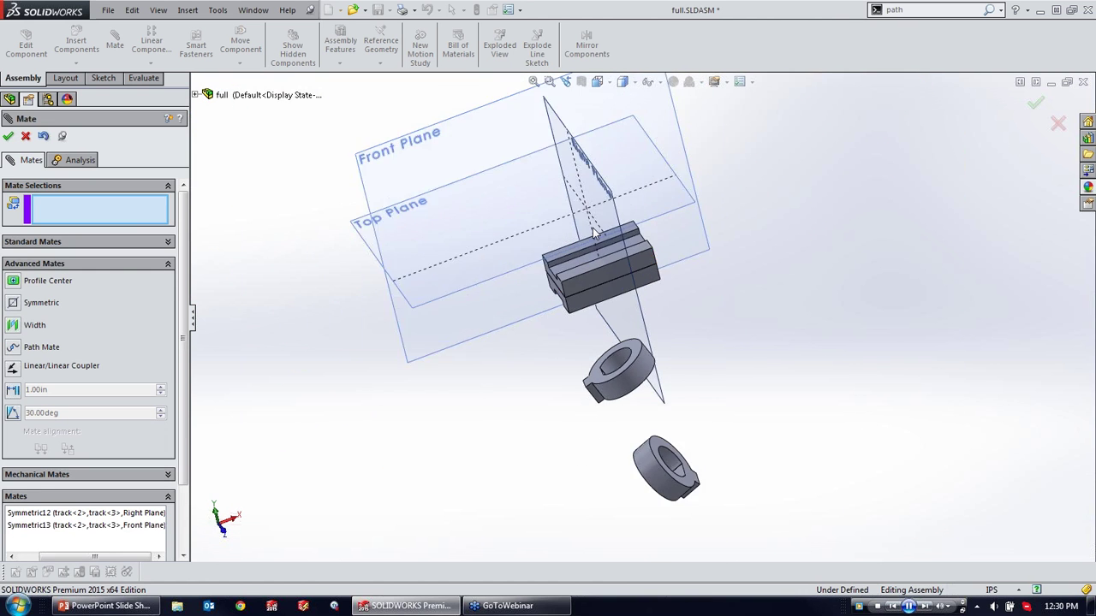
Step: Add a coincident mate between the upper track block's narrow top face and the Top Plane
scroll(646, 291, down, 4)
drag(564, 280, 590, 260)
scroll(628, 246, down, 1)
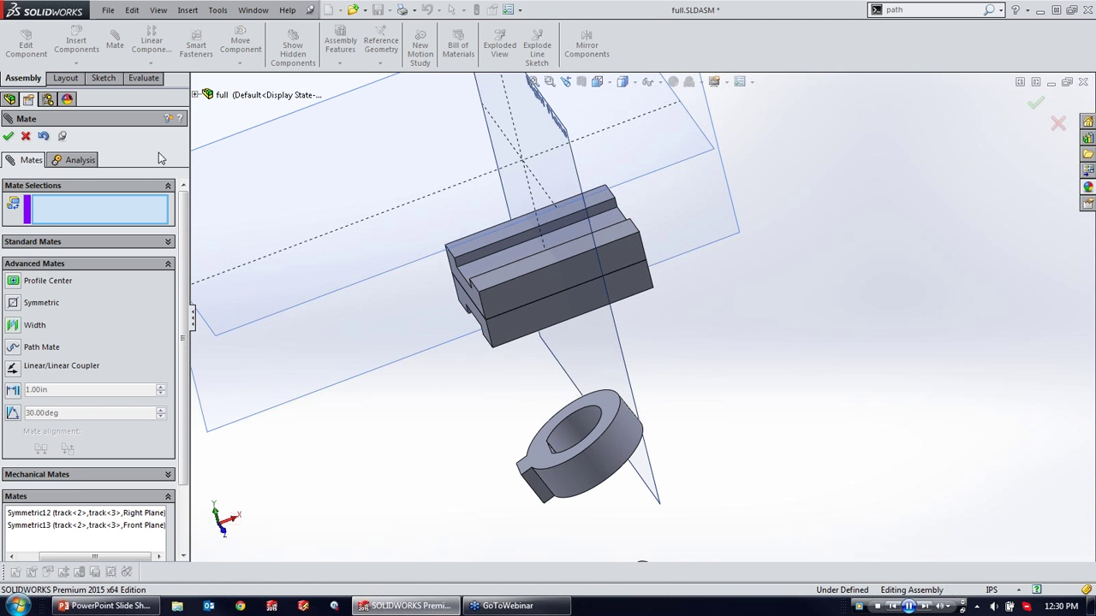
click(47, 245)
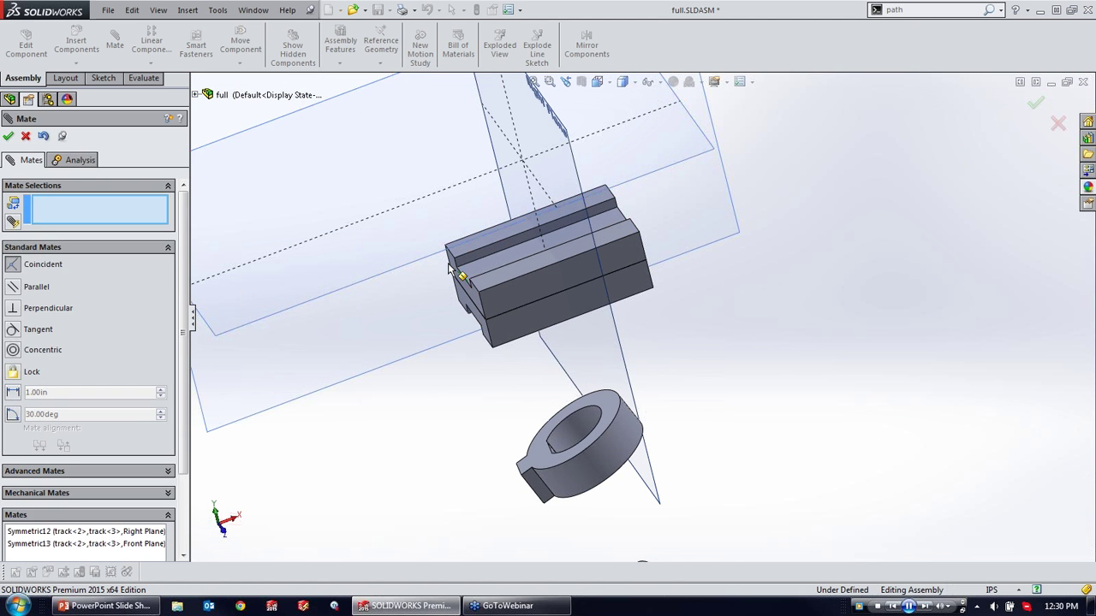
click(515, 270)
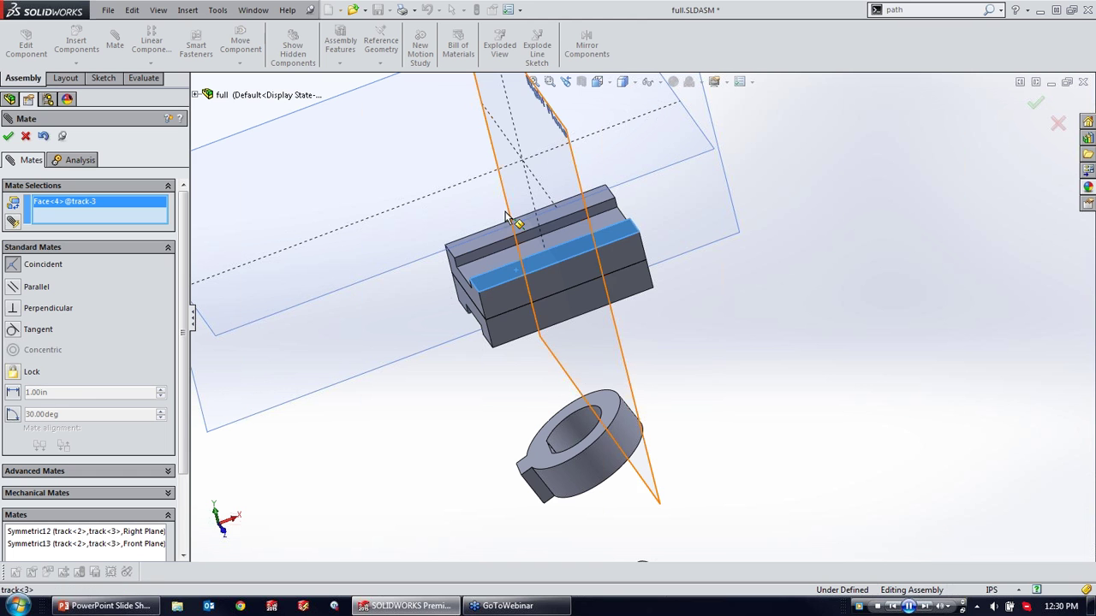
click(382, 279)
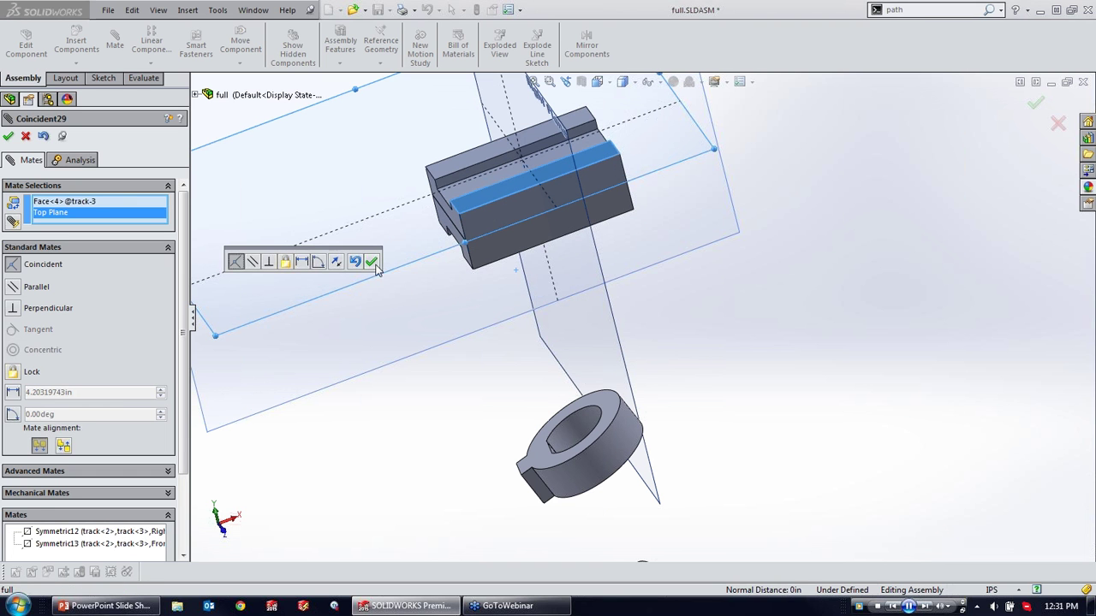
click(373, 264)
scroll(565, 241, up, 4)
middle_drag(582, 177, 543, 194)
scroll(571, 273, down, 2)
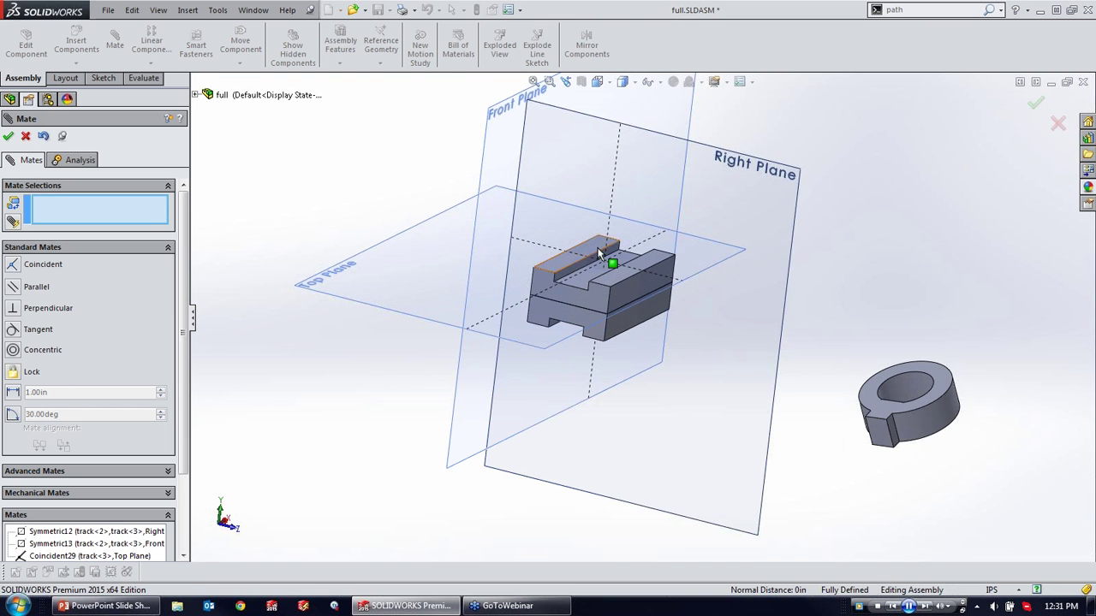
middle_drag(599, 252, 724, 277)
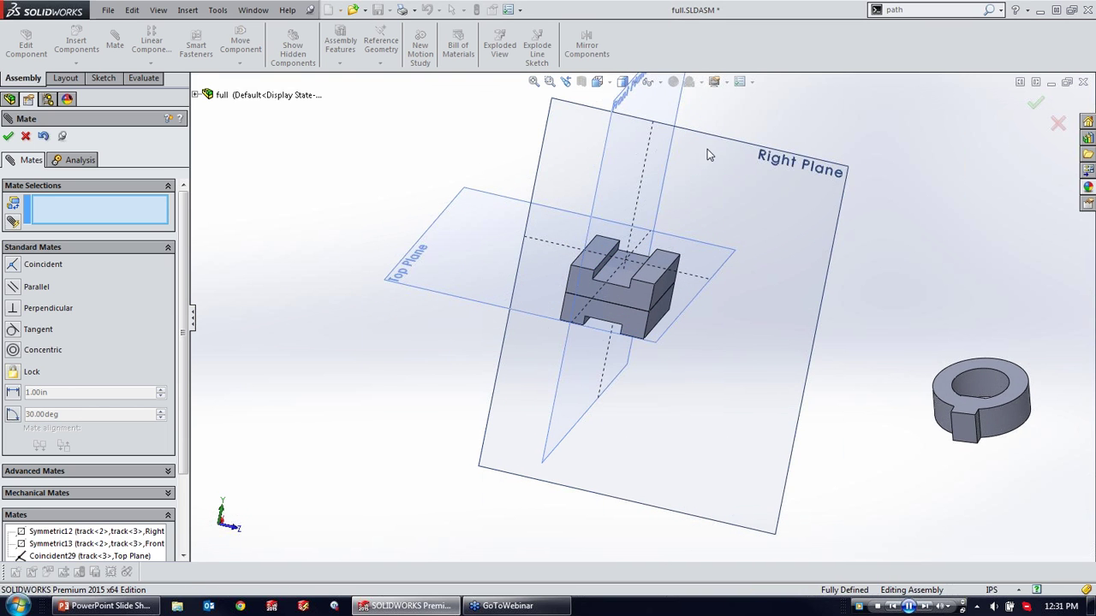
scroll(766, 362, up, 3)
scroll(797, 374, down, 3)
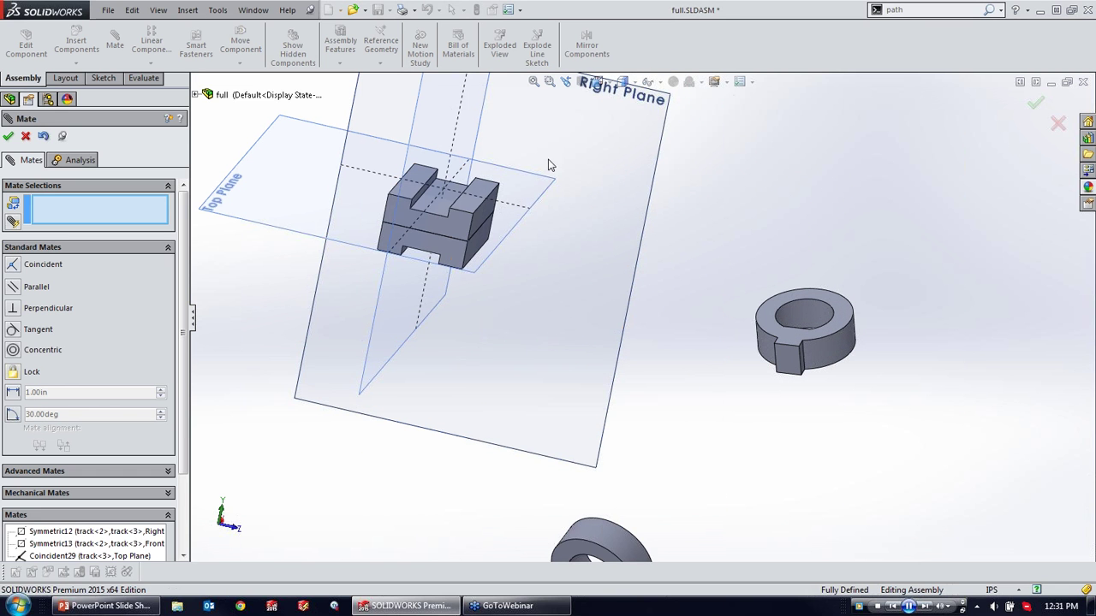
click(26, 135)
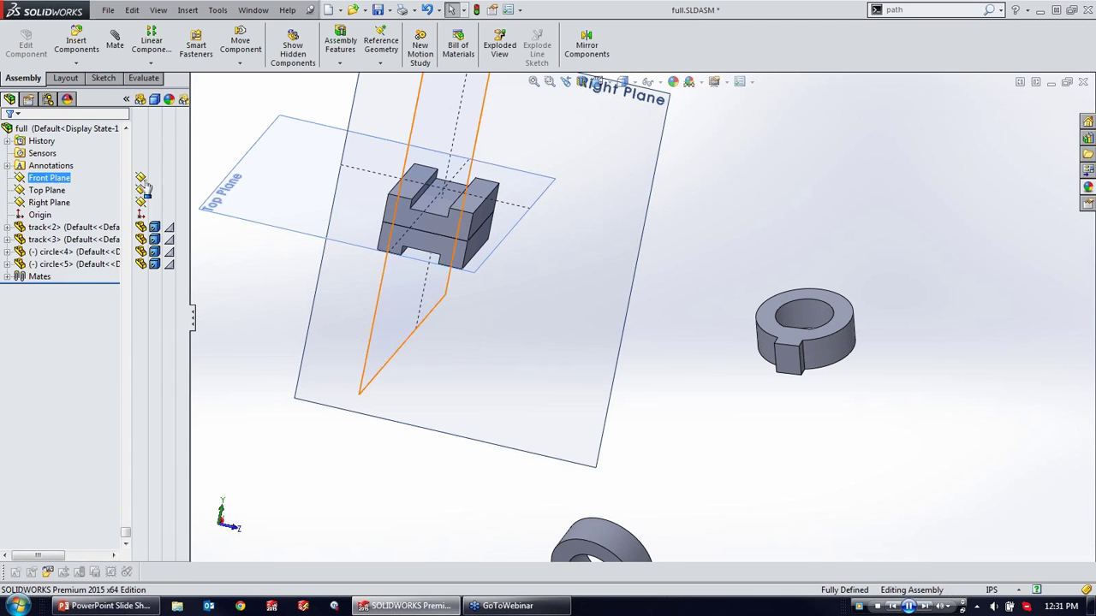
Step: Hide the assembly's Front, Top and Right planes
click(141, 177)
click(140, 190)
click(141, 203)
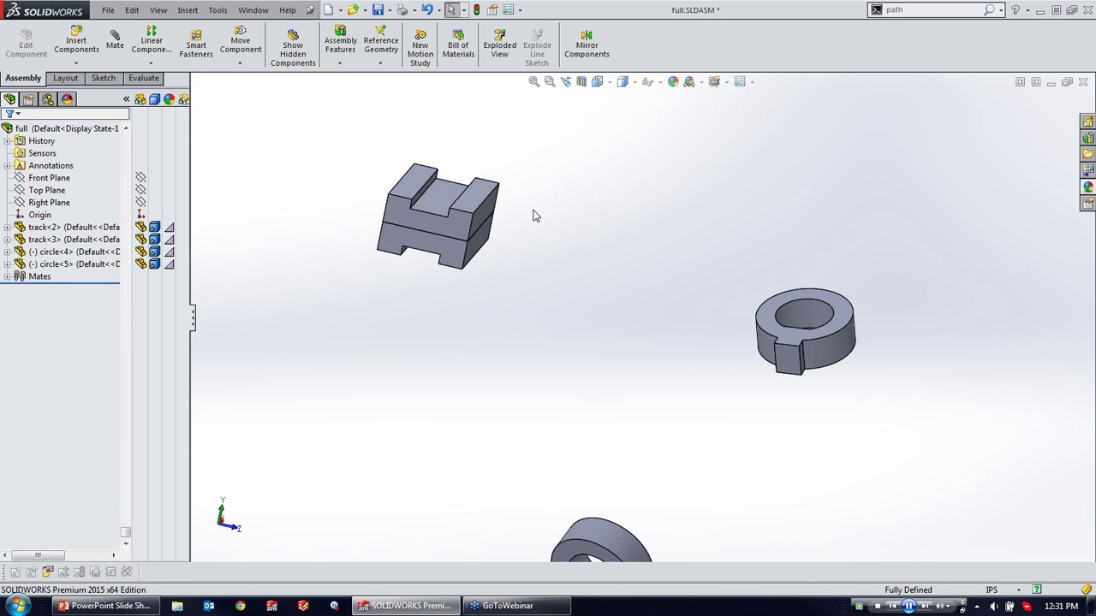
Step: Move the two rings closer to the stacked track blocks
scroll(514, 224, down, 2)
drag(862, 391, 608, 239)
scroll(751, 445, up, 3)
drag(637, 458, 565, 290)
scroll(640, 234, down, 5)
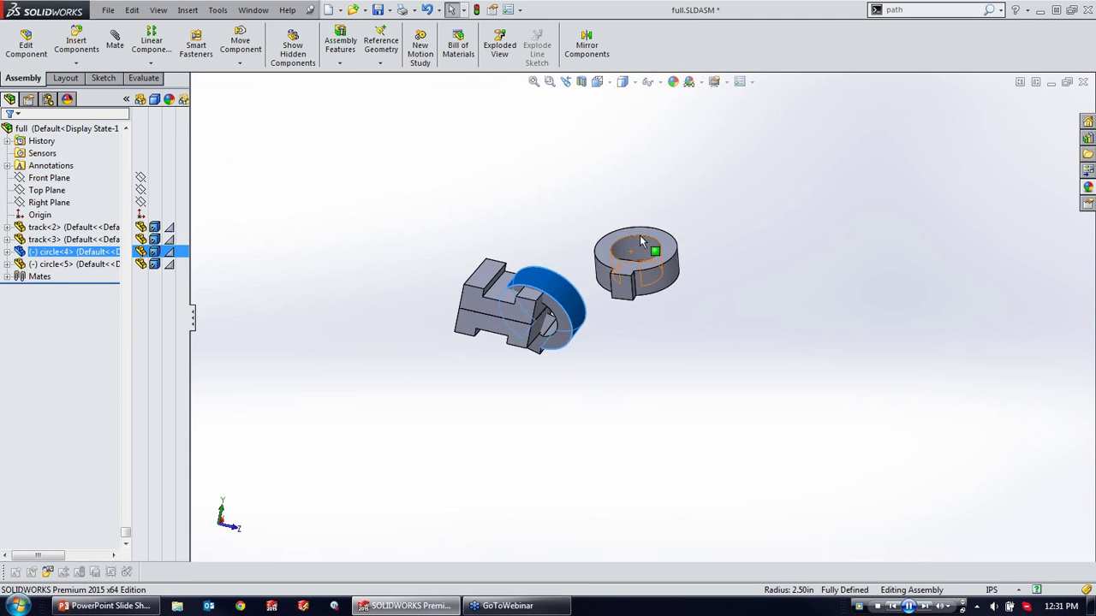
drag(658, 278, 655, 259)
drag(537, 342, 559, 365)
middle_drag(363, 303, 436, 321)
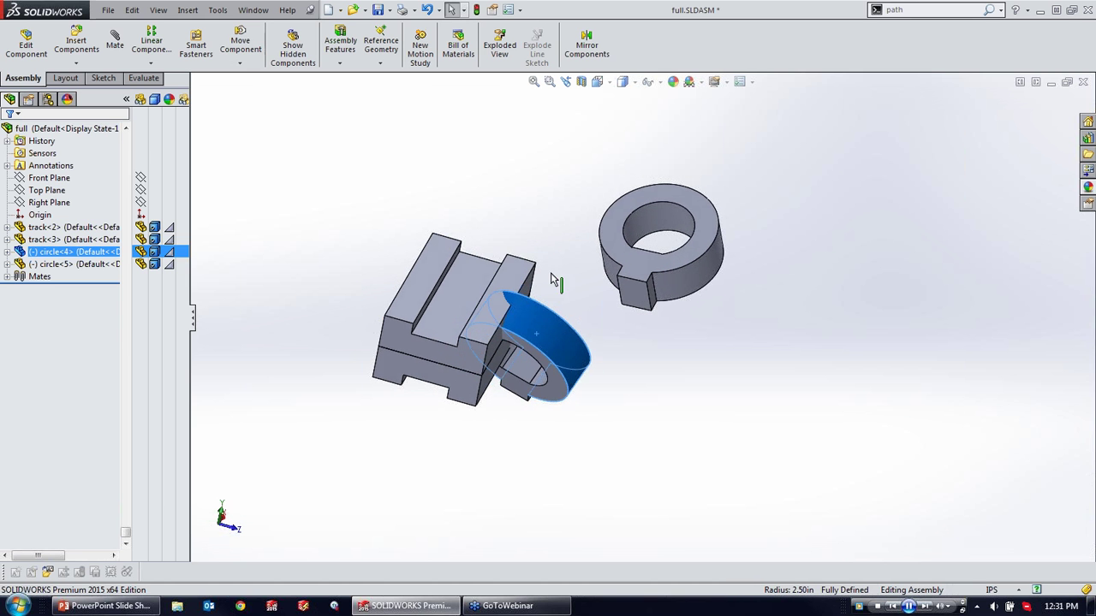
middle_drag(469, 254, 527, 213)
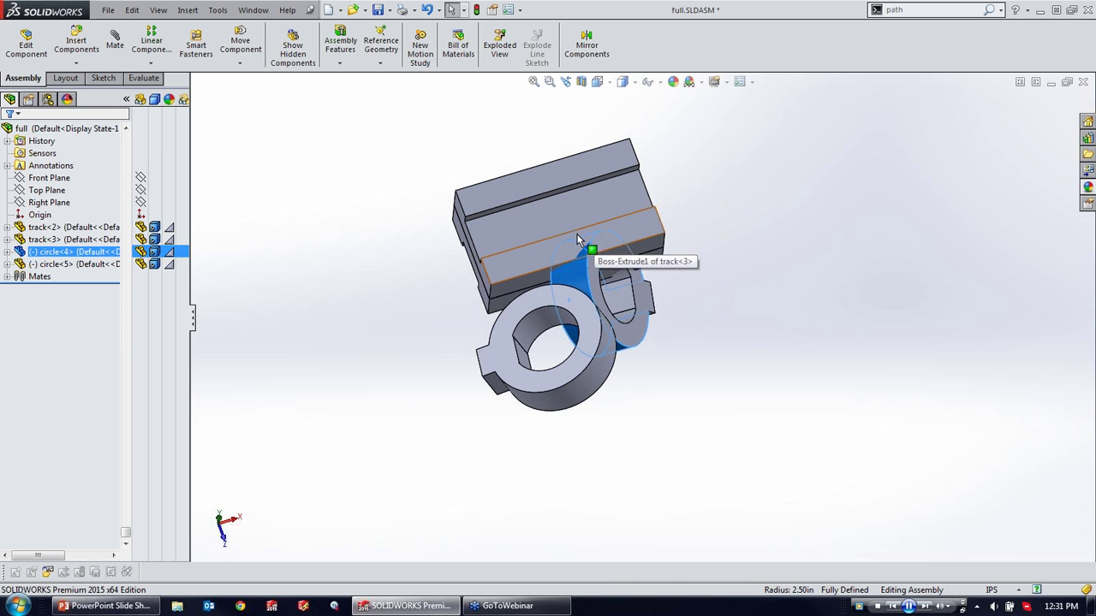
middle_drag(605, 322, 642, 189)
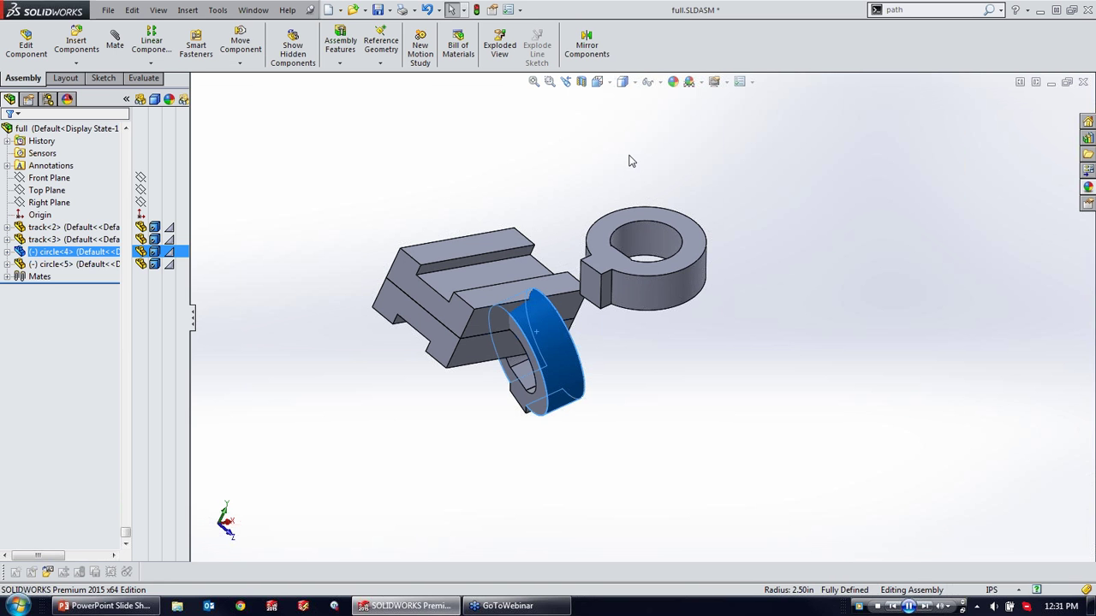
Step: Reposition one ring over the upper track block and the other ring just beyond its long side
drag(686, 224, 546, 241)
drag(521, 341, 439, 235)
middle_drag(504, 246, 485, 272)
drag(547, 262, 598, 208)
click(671, 318)
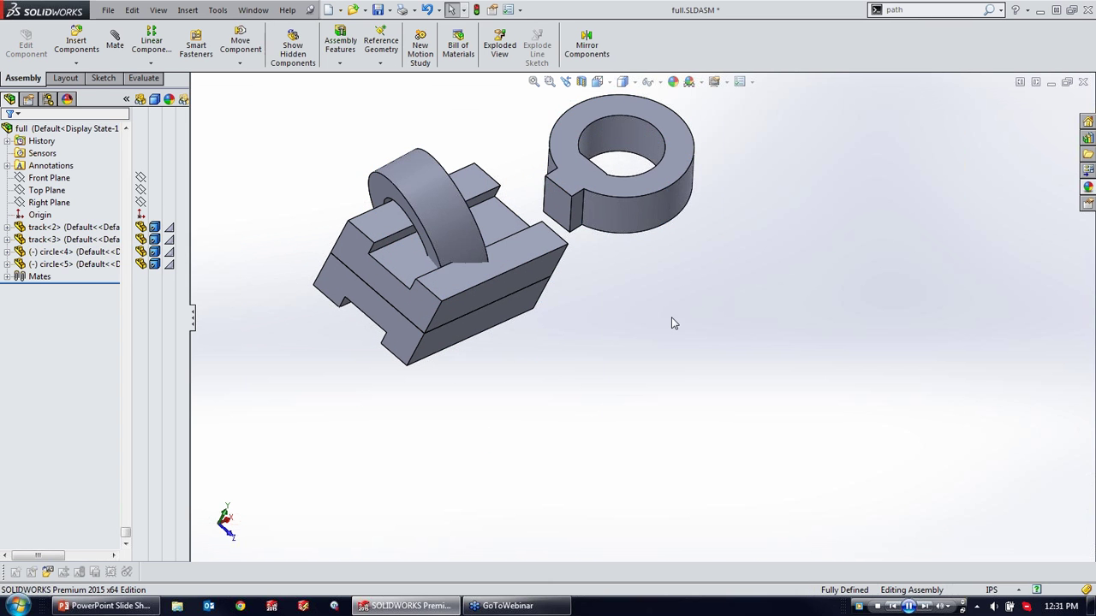
Step: Add a concentric mate between the inner cylindrical faces of the two rings
key(m)
click(638, 130)
middle_drag(443, 195, 481, 109)
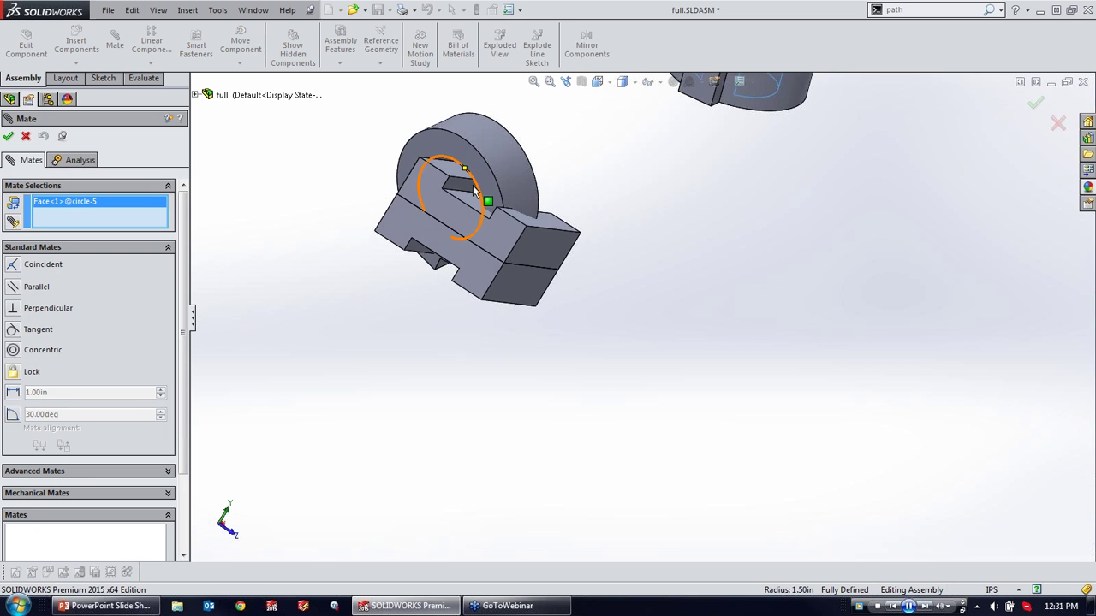
scroll(474, 190, down, 5)
click(540, 248)
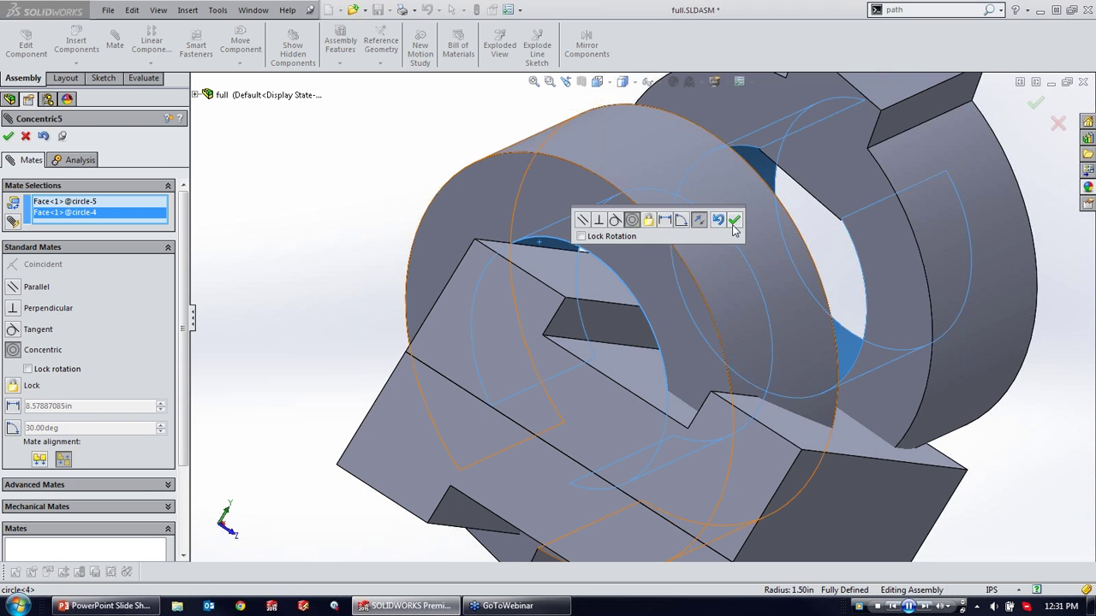
click(734, 224)
Step: Move the rings around to examine how the concentric mate keeps them on a shared axis
scroll(774, 259, up, 5)
middle_drag(729, 258, 656, 275)
drag(691, 265, 876, 441)
drag(777, 7, 793, 505)
drag(877, 437, 844, 329)
middle_drag(747, 406, 790, 276)
drag(776, 420, 597, 186)
middle_drag(597, 187, 633, 329)
drag(634, 330, 676, 236)
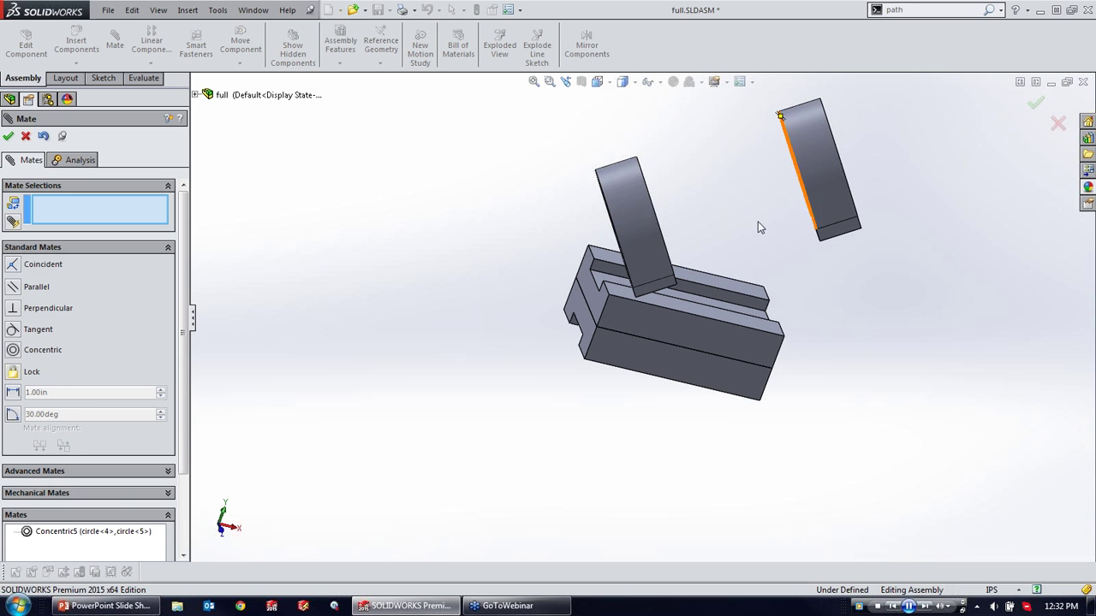
middle_drag(651, 265, 611, 287)
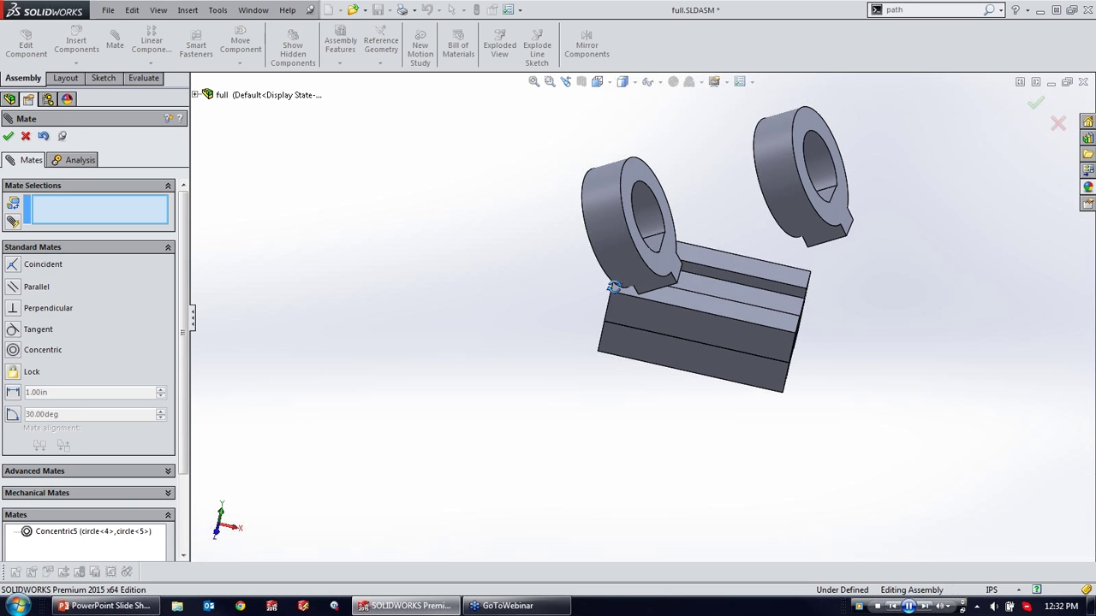
Step: Show the Right Plane and slide the rings along their shared axis relative to it
click(659, 84)
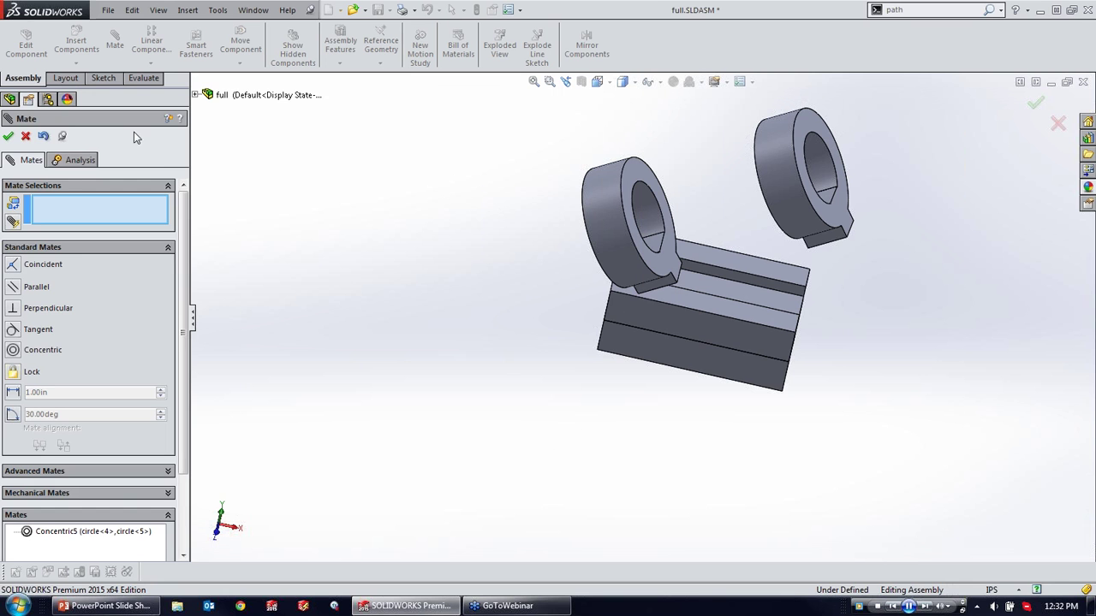
click(27, 137)
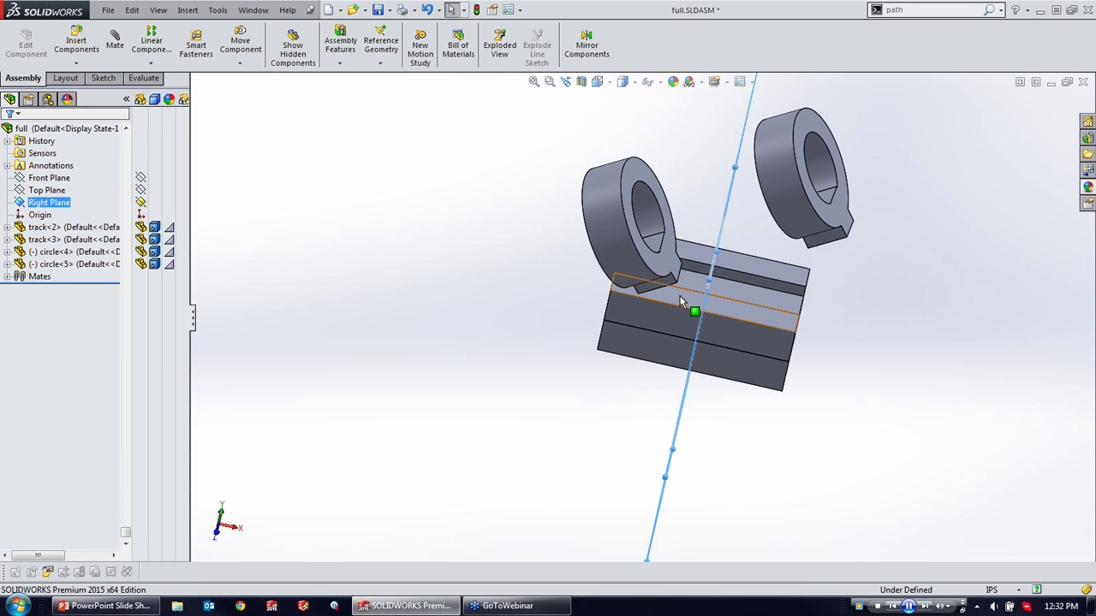
middle_drag(791, 224, 785, 287)
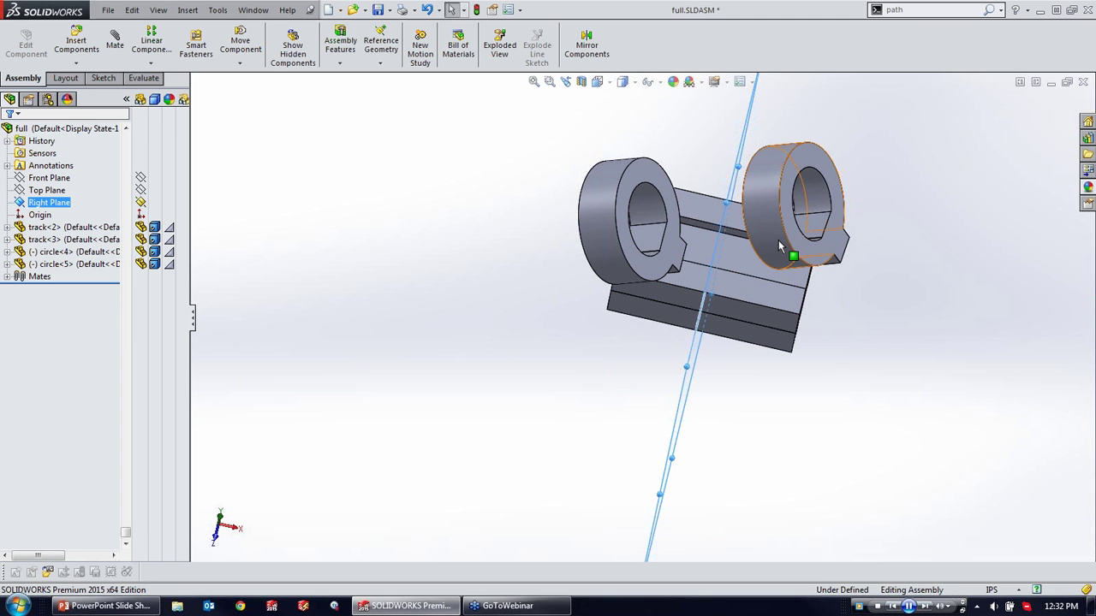
drag(779, 243, 872, 307)
middle_drag(801, 355, 799, 294)
scroll(742, 264, down, 2)
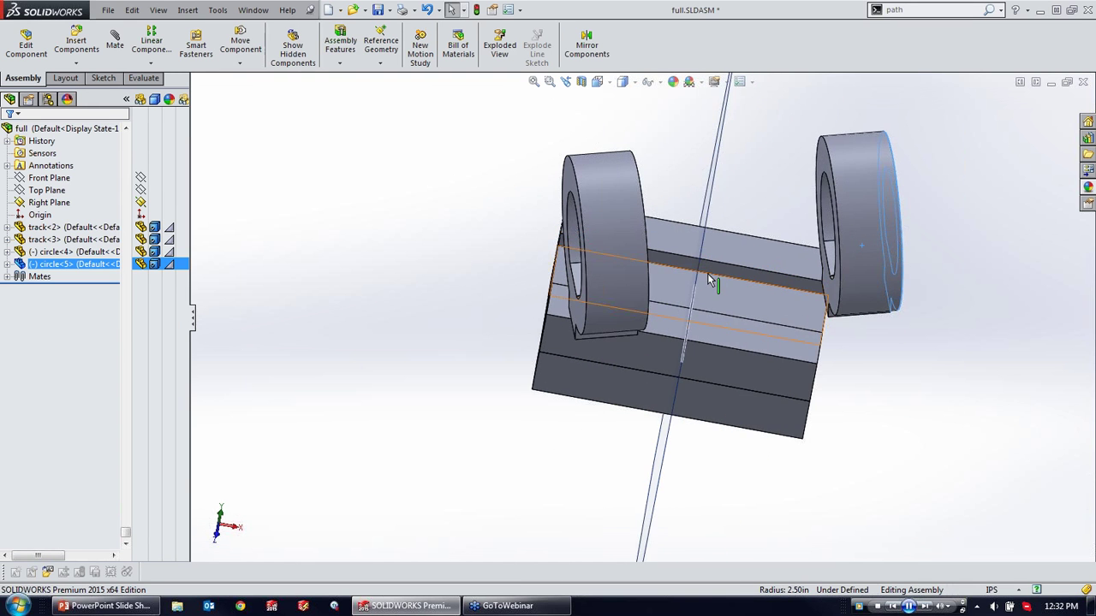
drag(812, 321, 666, 277)
scroll(603, 230, down, 1)
middle_drag(603, 230, 203, 255)
click(238, 232)
Step: Add a symmetric mate about the Right Plane between the facing flat side faces of the two rings
right_drag(257, 265, 266, 183)
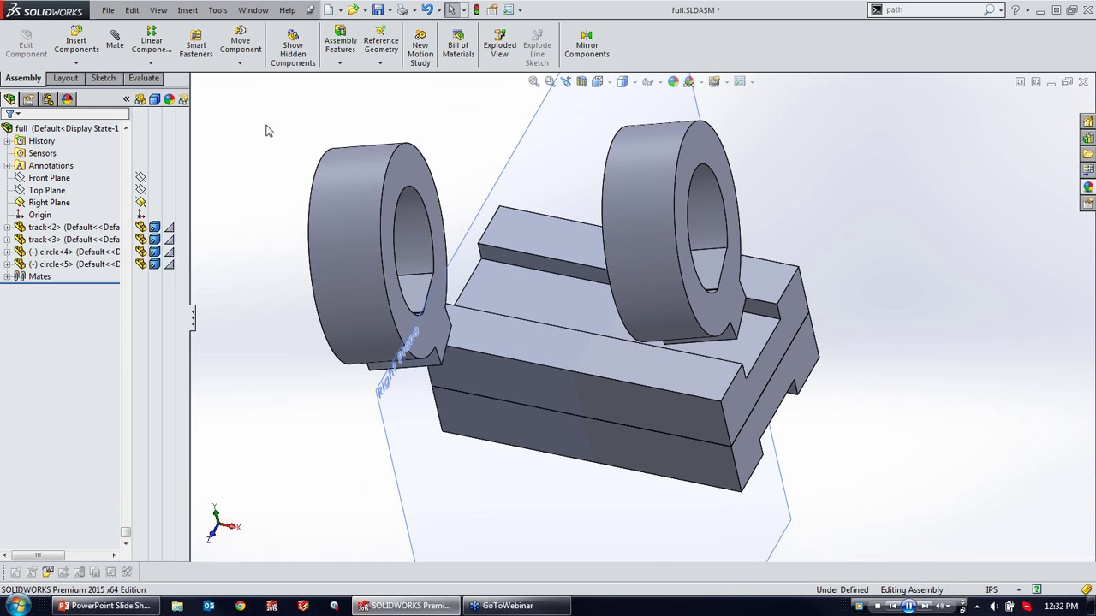
click(52, 471)
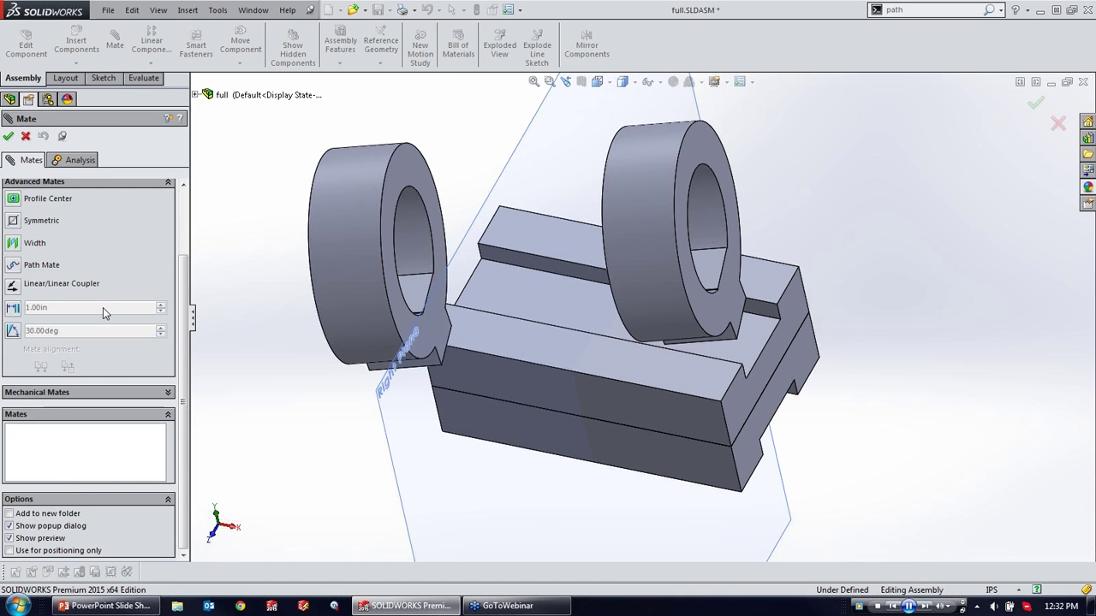
scroll(12, 225, up, 1)
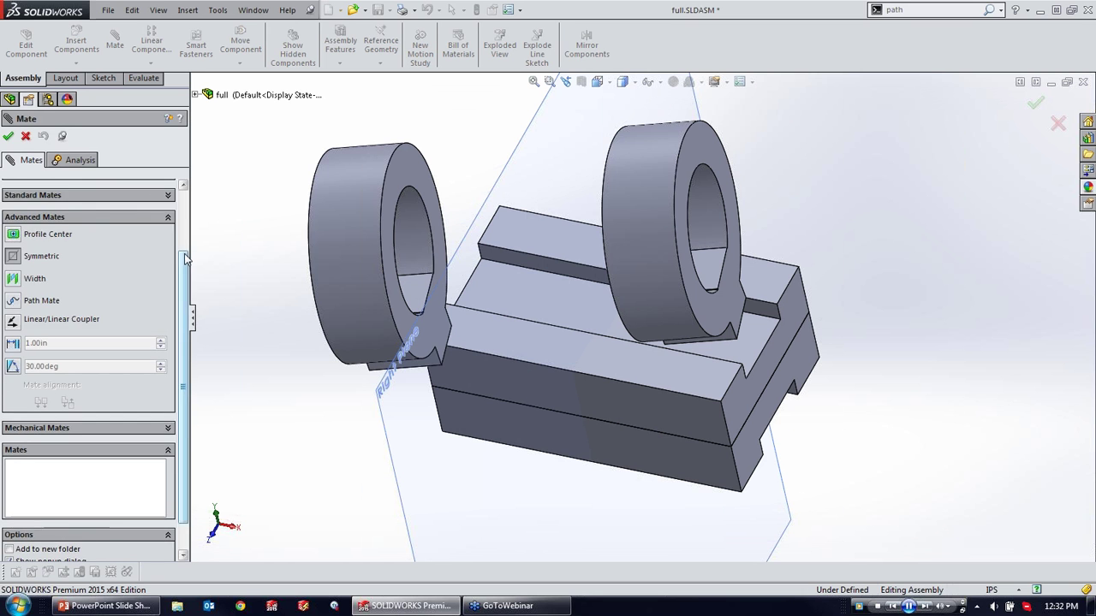
scroll(187, 260, up, 2)
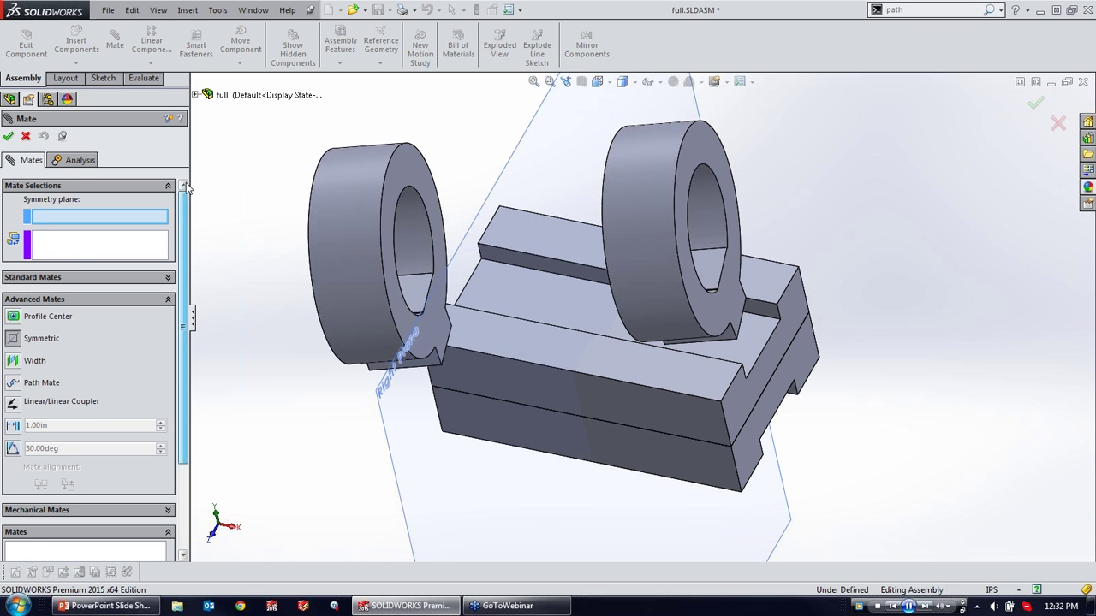
click(499, 190)
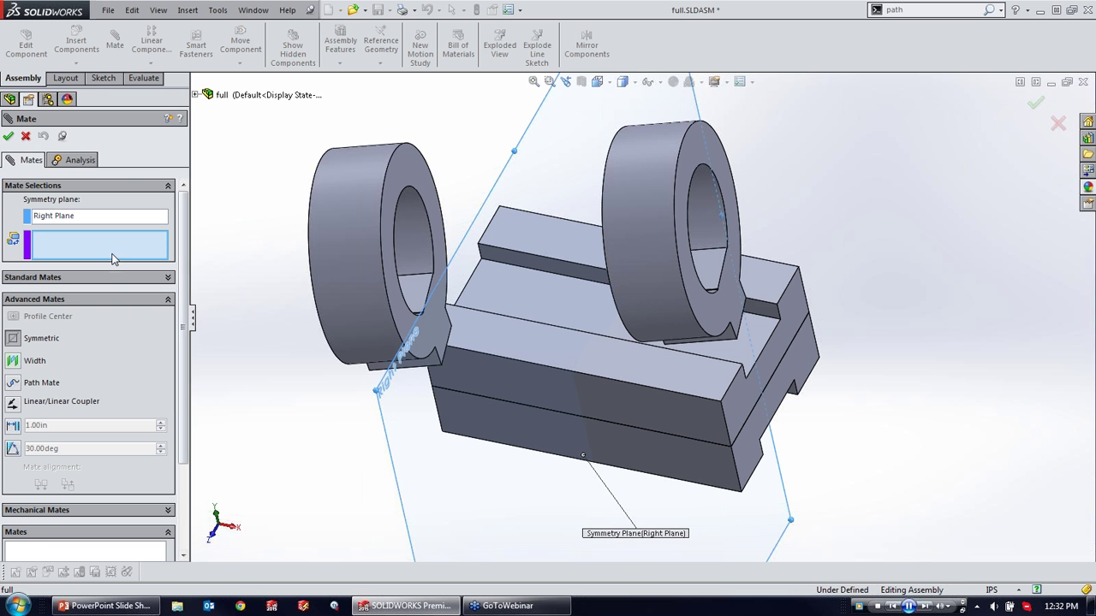
click(410, 170)
middle_drag(398, 123, 551, 185)
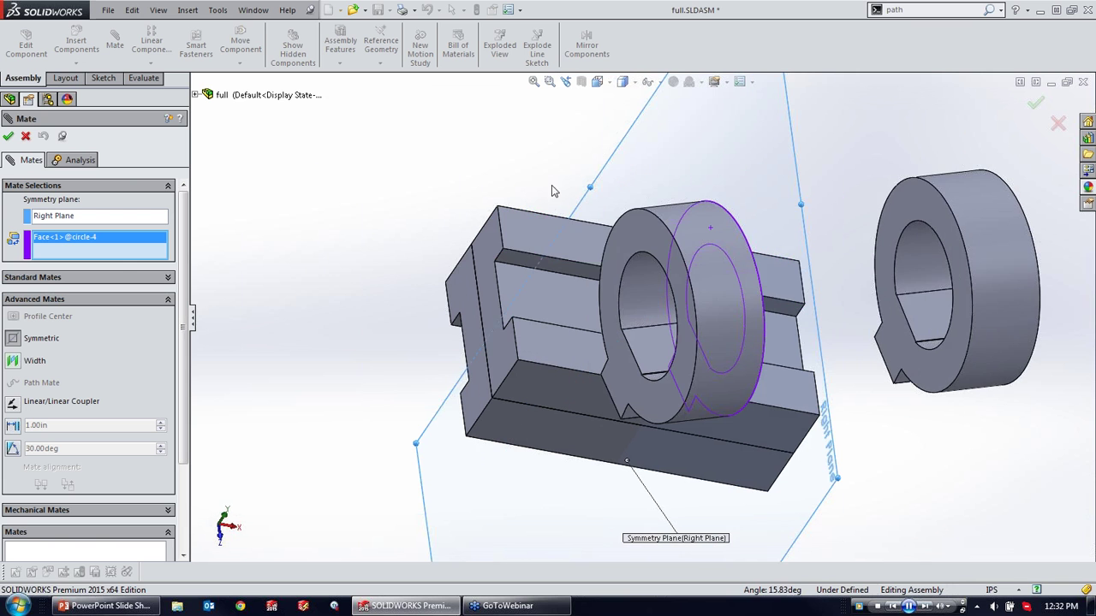
click(913, 207)
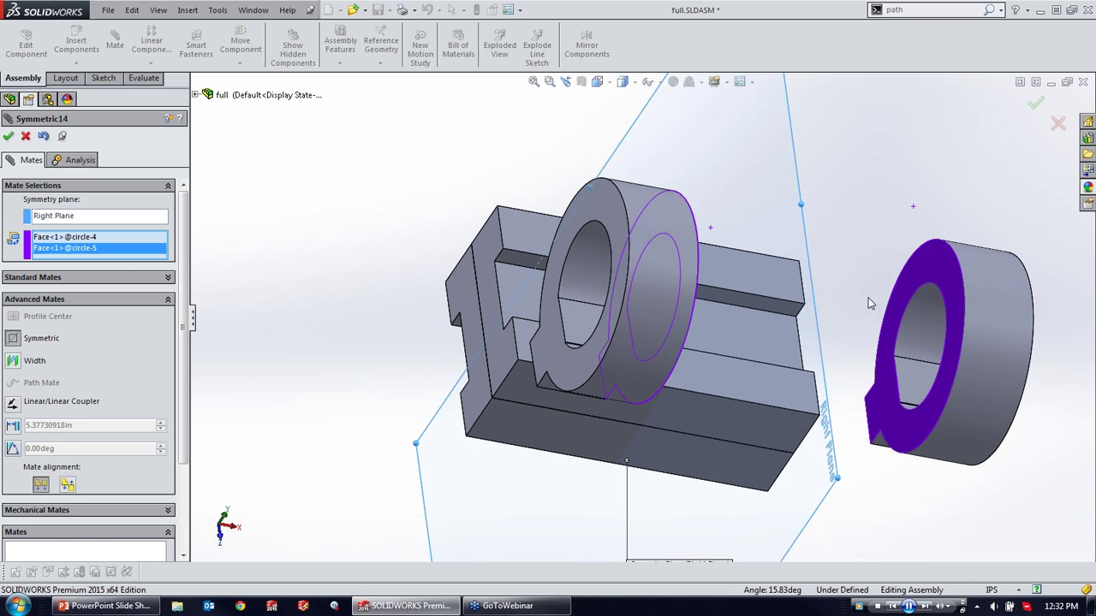
key(f)
middle_drag(817, 230, 773, 254)
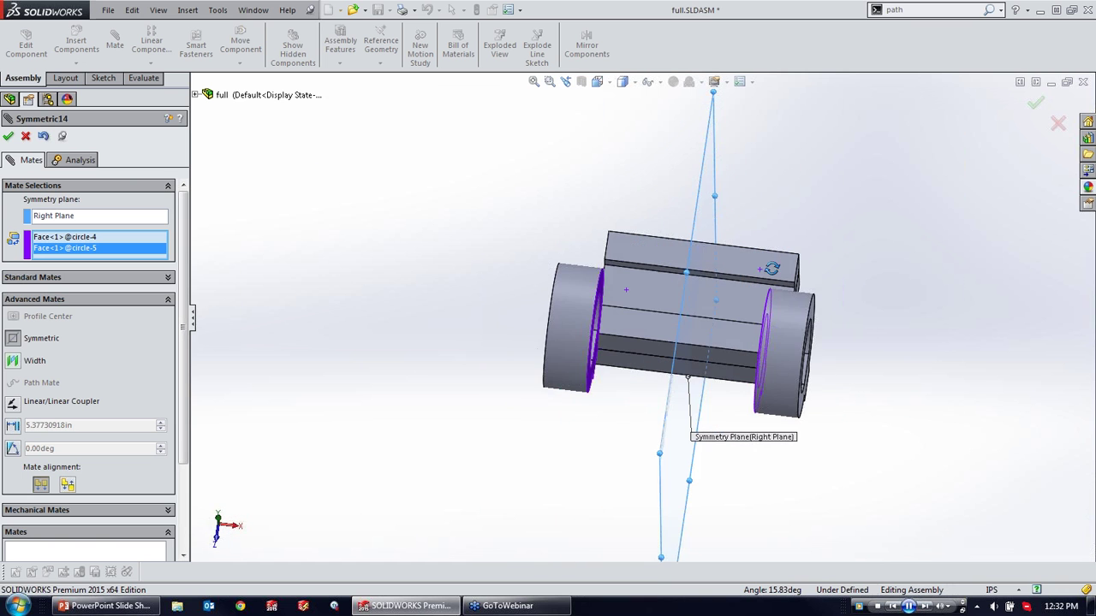
click(9, 137)
Step: Move a ring to check the symmetric mate and hide the Right Plane
drag(766, 369, 704, 285)
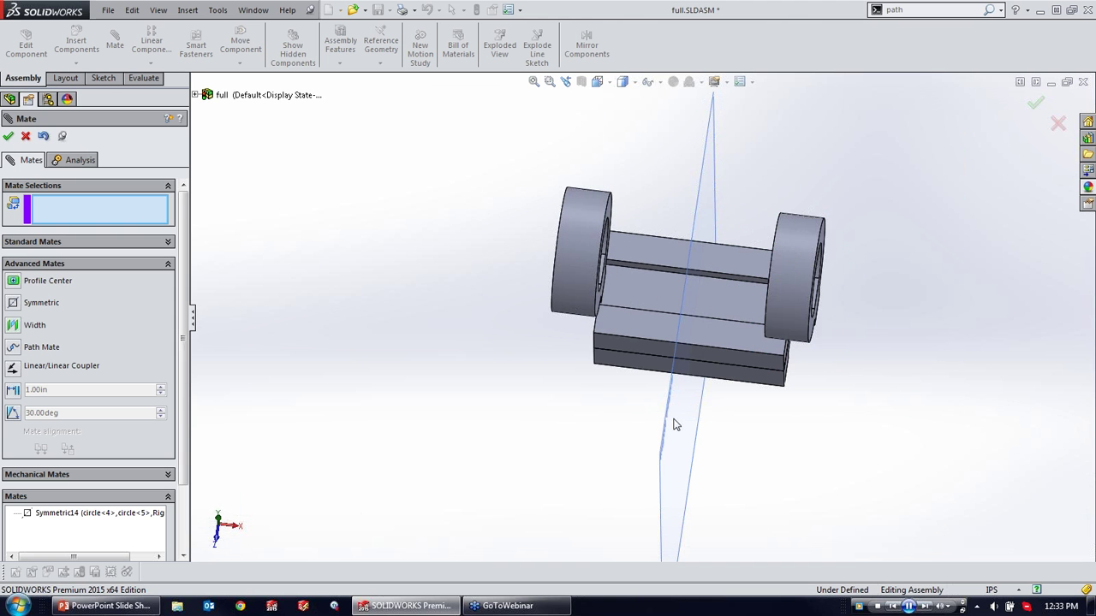
click(25, 137)
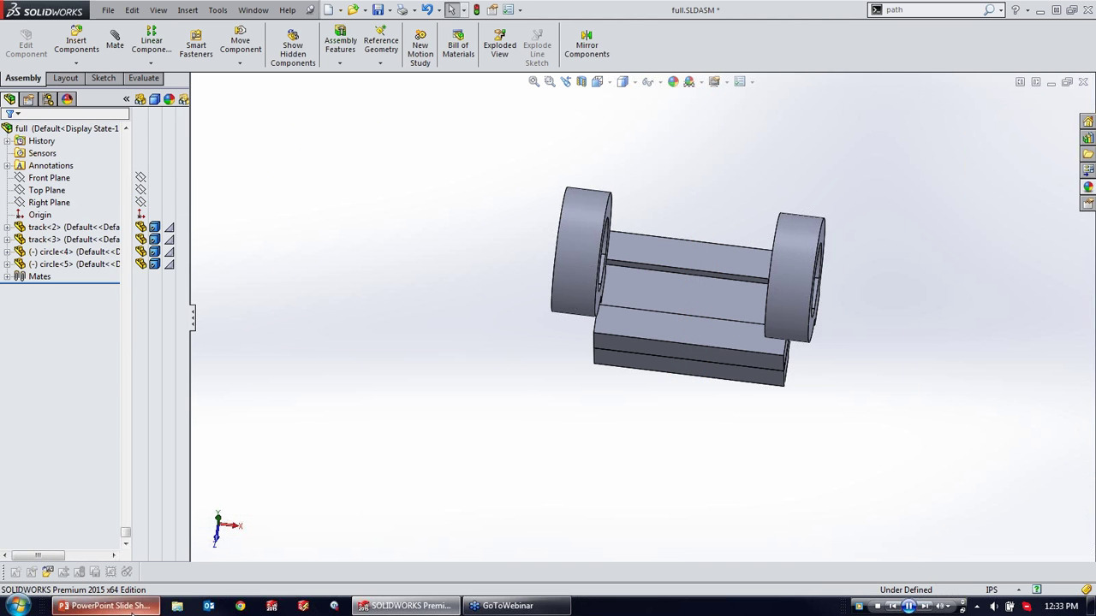
click(136, 608)
click(115, 612)
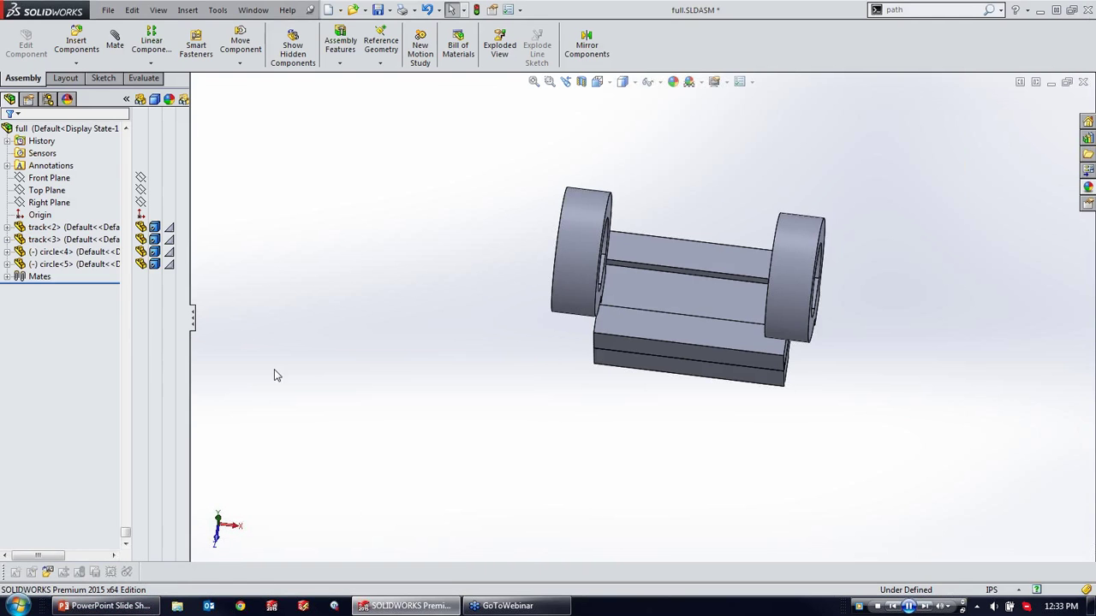
Step: Suppress the concentric mate between the two rings and move one ring to test the remaining symmetric constraint
click(8, 276)
click(79, 339)
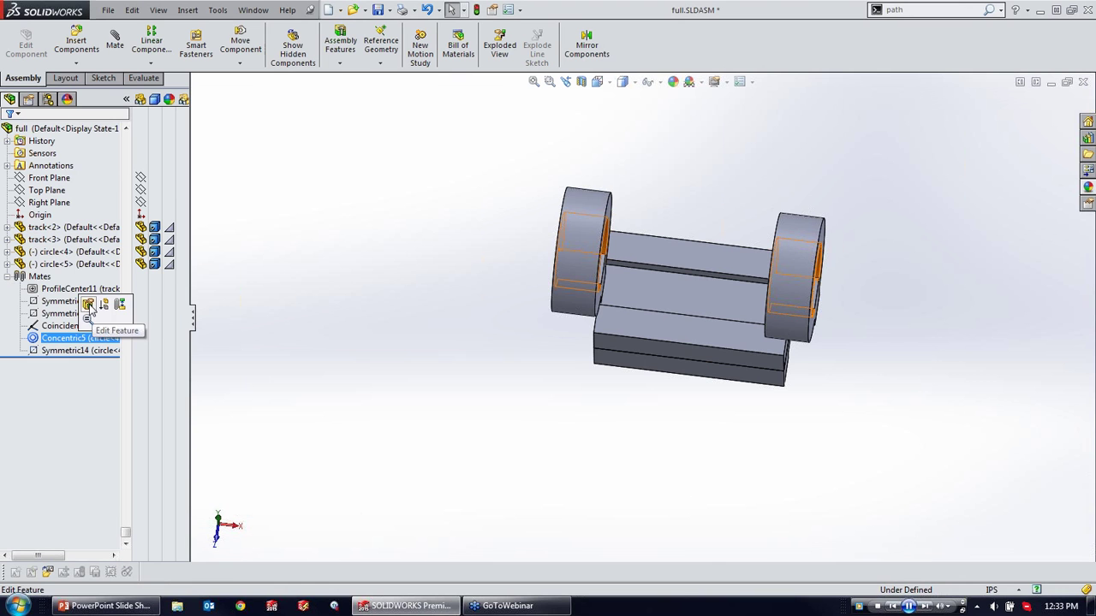
click(104, 304)
drag(796, 278, 782, 323)
key(Escape)
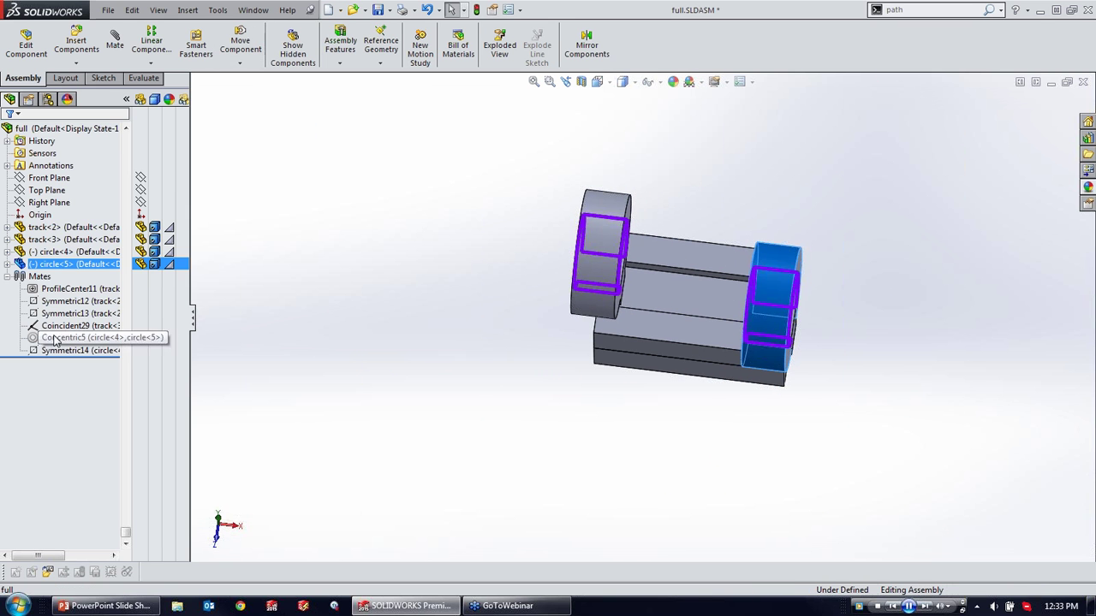
Step: Unsuppress the concentric mate between the two rings, and review the Advanced Mates slide in PowerPoint before returning to SOLIDWORKS
click(55, 339)
click(80, 298)
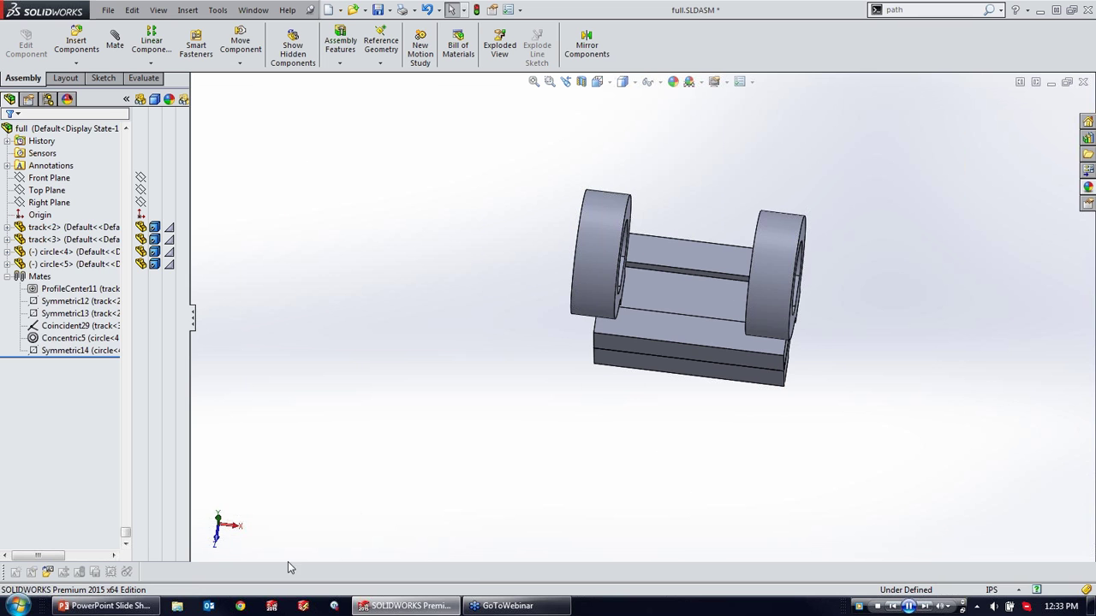
click(137, 608)
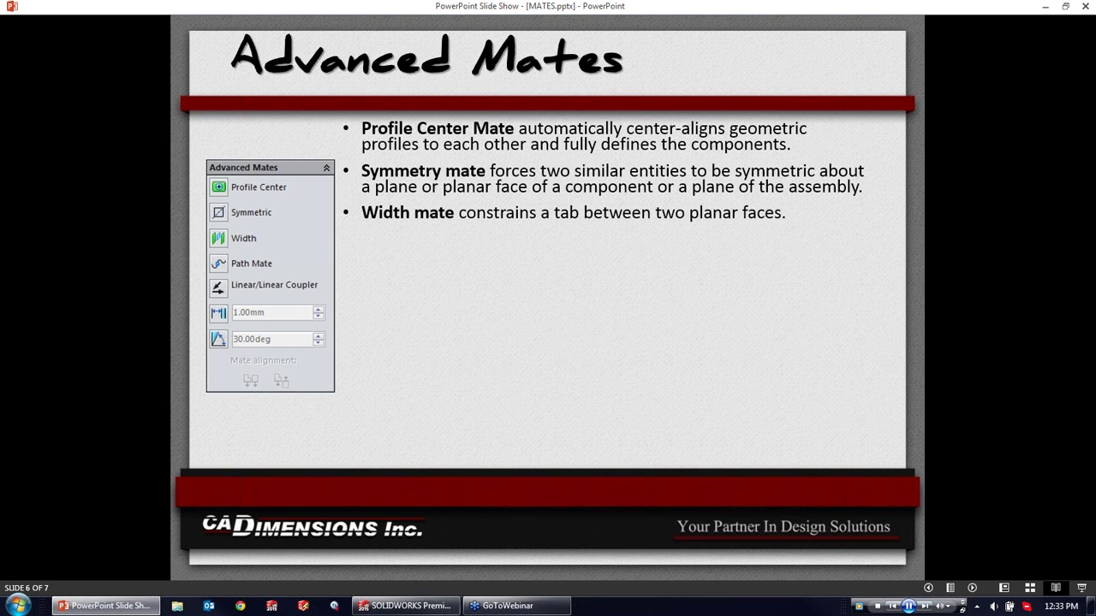
click(429, 605)
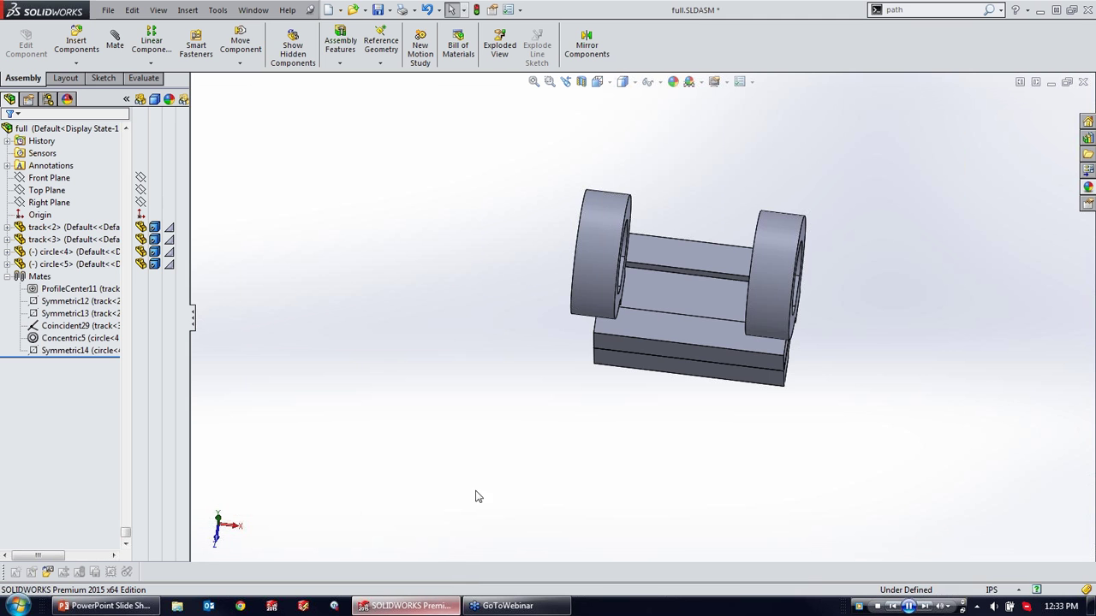
Step: Move the first ring down so its tab sits near the slot of the upper track
middle_drag(662, 309, 730, 241)
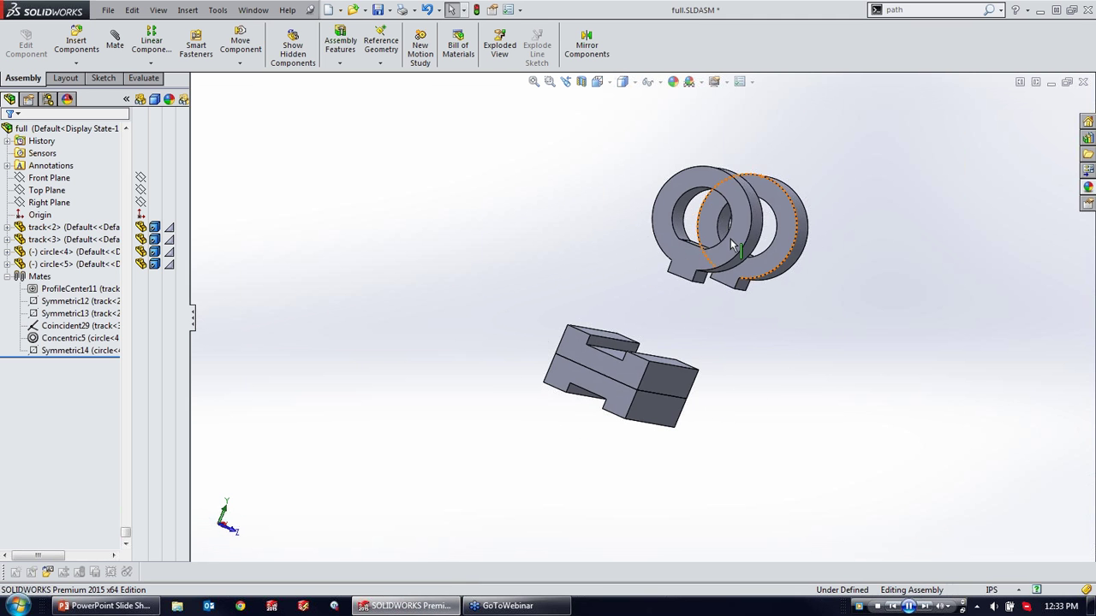
drag(683, 267, 607, 355)
scroll(633, 333, down, 6)
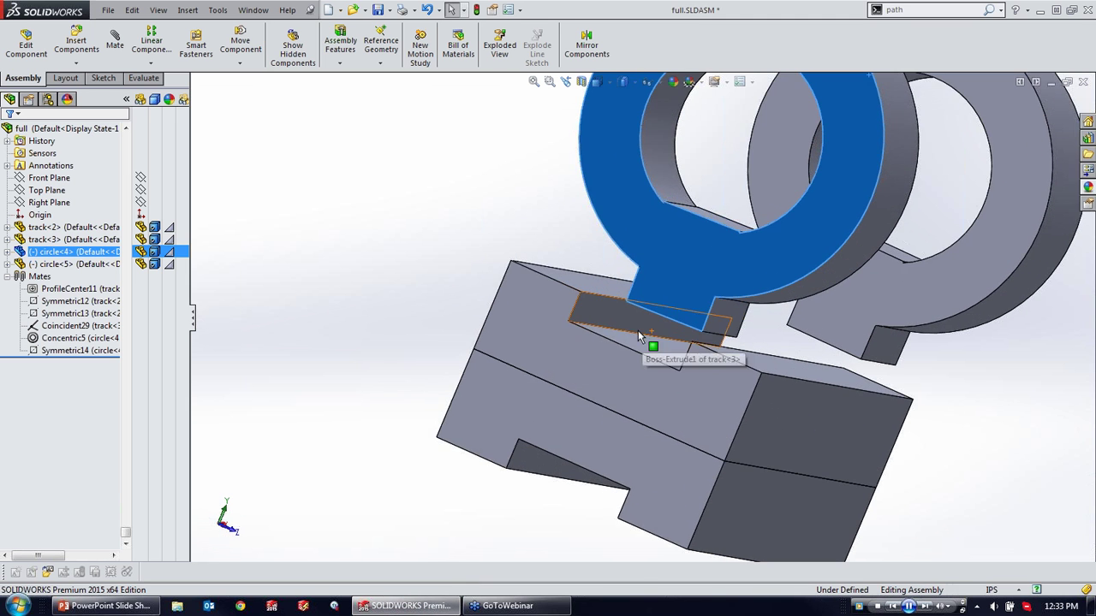
middle_drag(698, 238, 695, 394)
drag(738, 291, 673, 324)
click(532, 398)
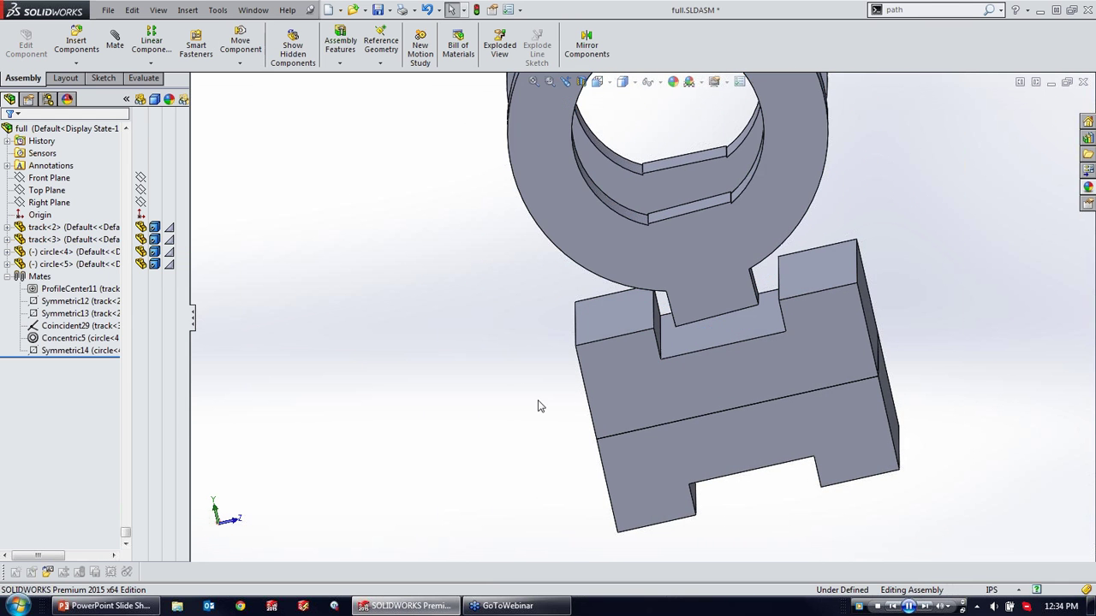
Step: Add a coincident mate between the ring tab's bottom face and the upper track's slot floor, and move the ring to test it
middle_drag(664, 342, 711, 299)
key(m)
click(654, 247)
click(699, 273)
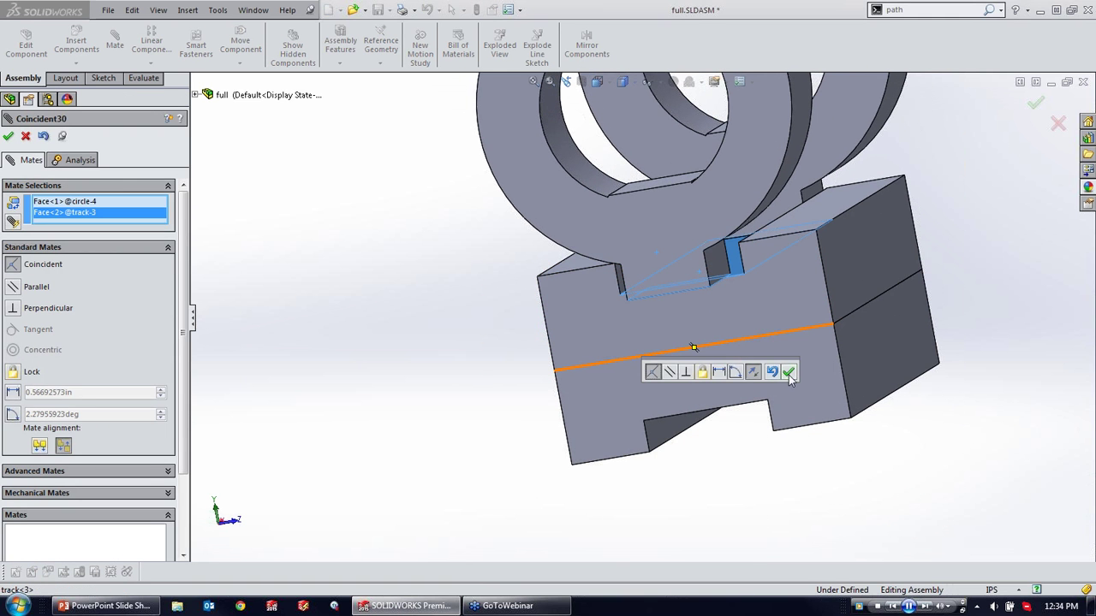
click(789, 375)
drag(688, 209, 651, 239)
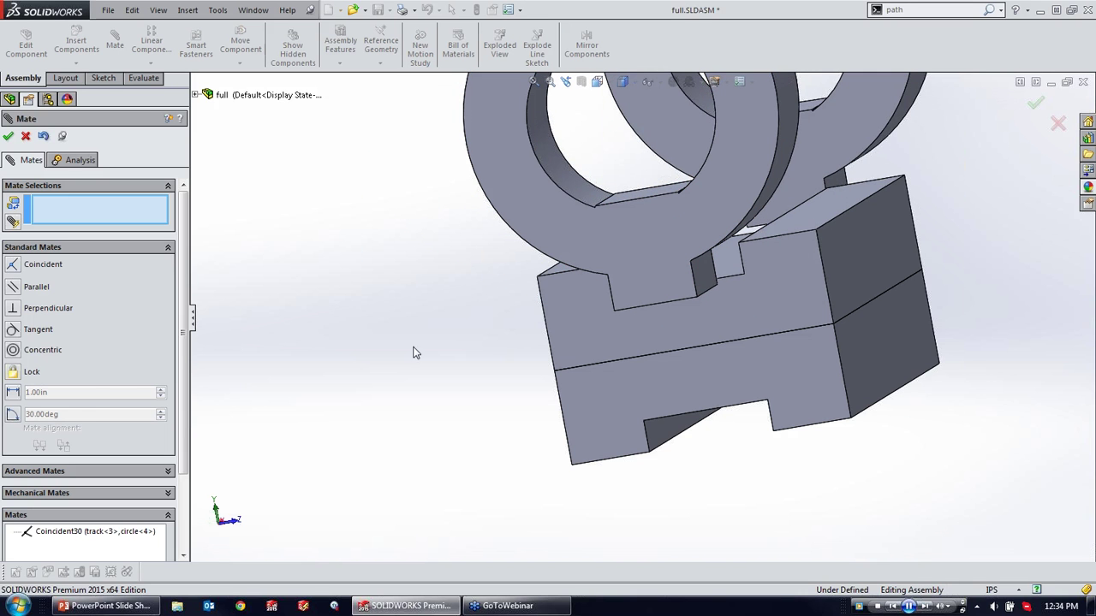
Step: Start a Width mate and select the two inner side walls of the upper track's slot as the width faces
click(34, 471)
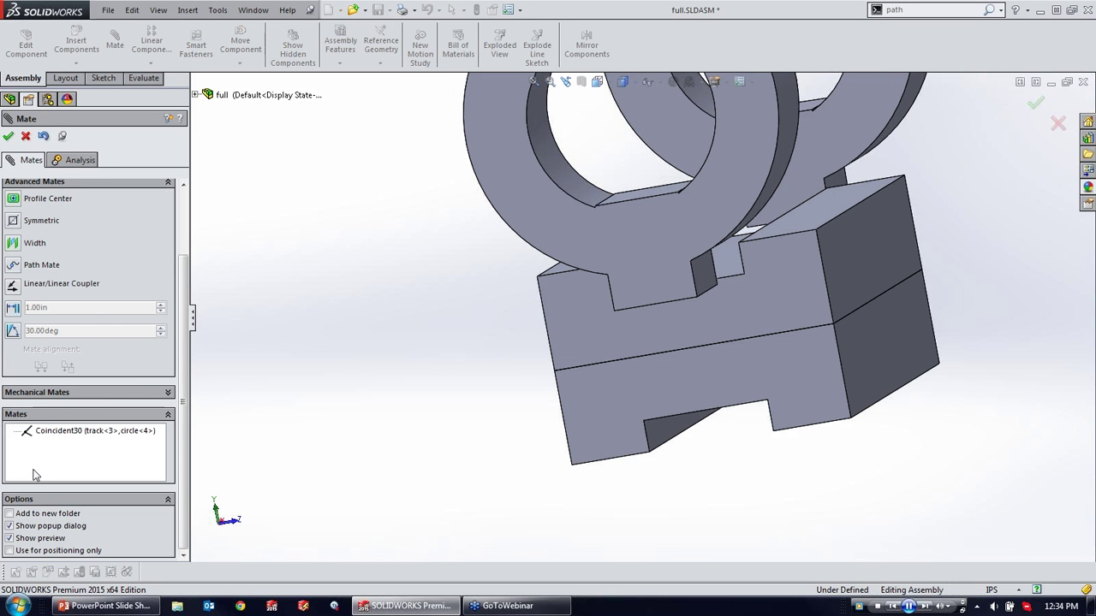
click(13, 244)
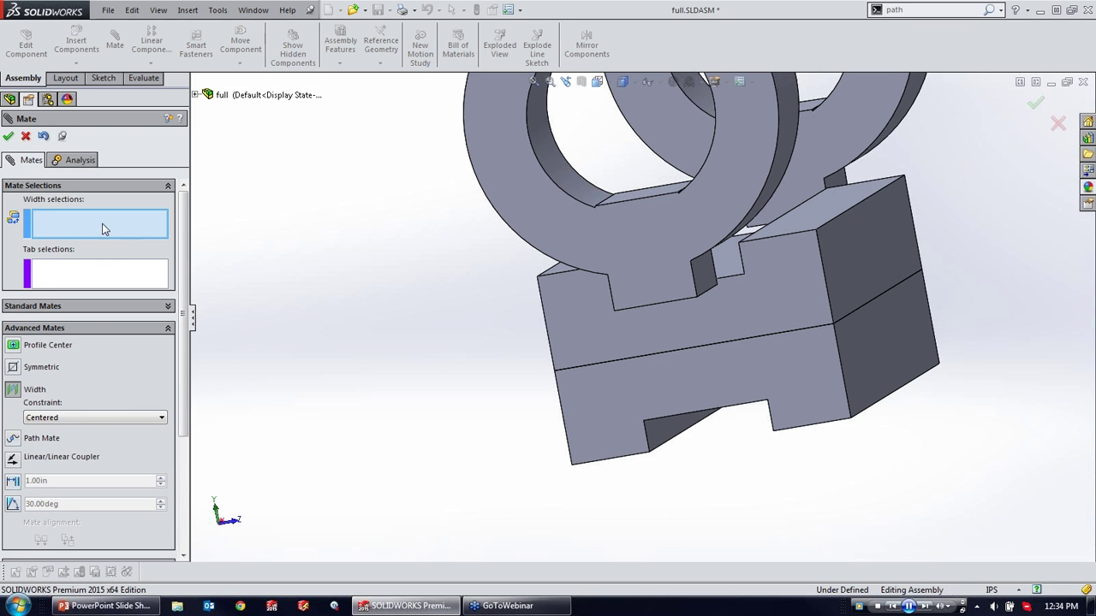
middle_drag(547, 274, 506, 306)
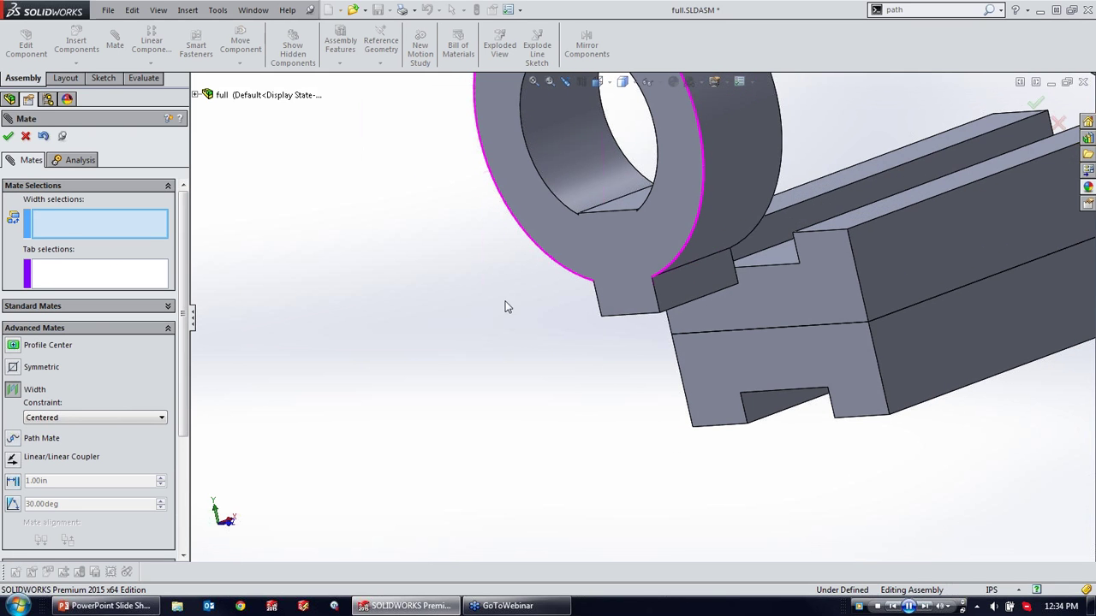
click(763, 240)
middle_drag(779, 257, 912, 255)
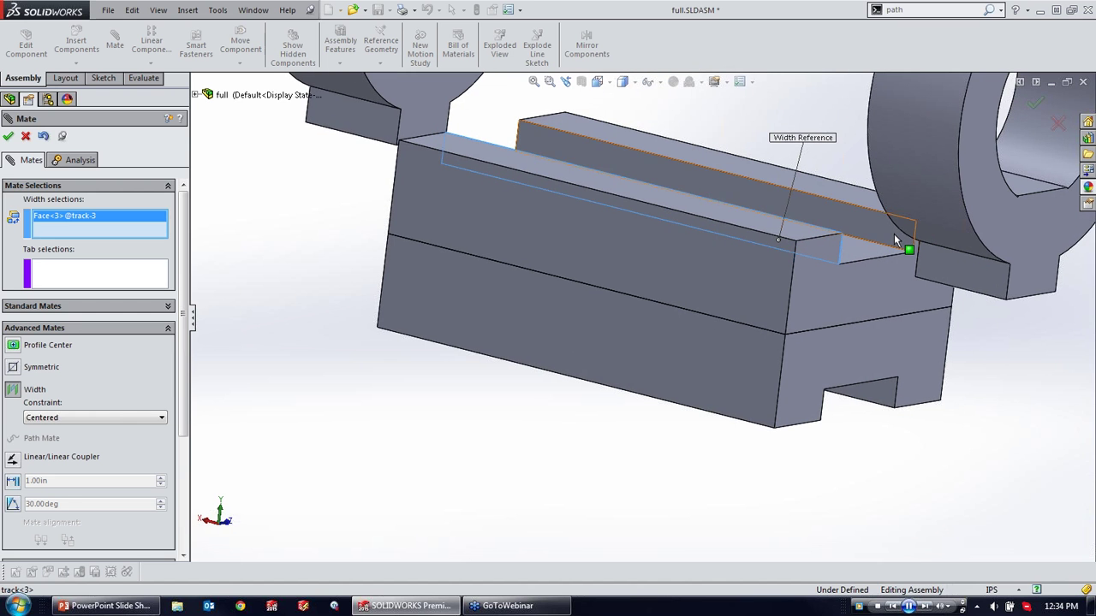
click(900, 244)
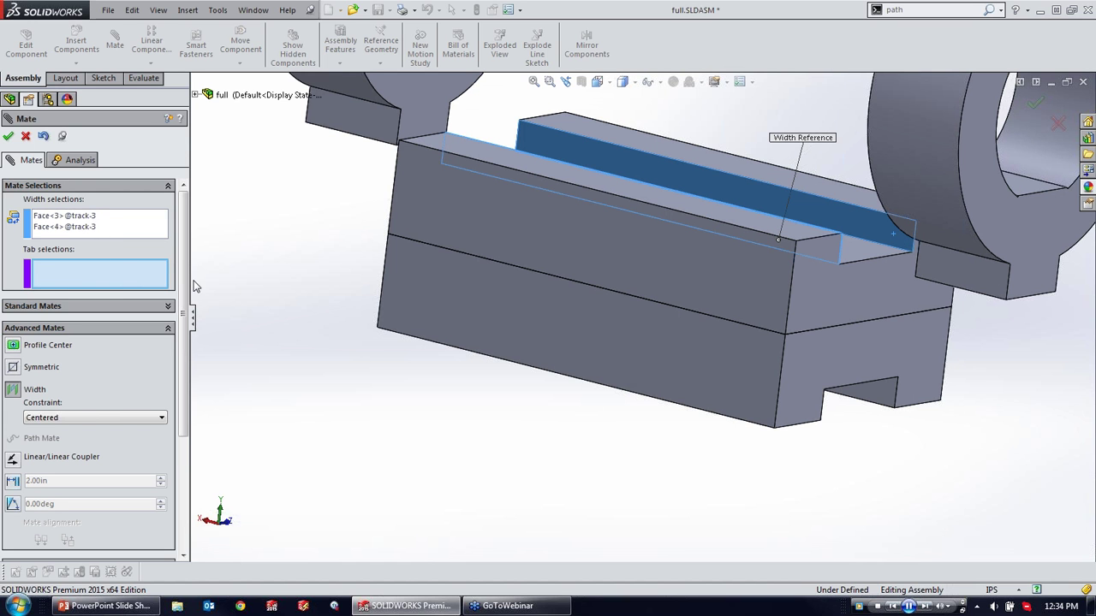
Step: Select both side faces of the ring's tab as the tab faces and view the fit from the Left orientation
click(1003, 283)
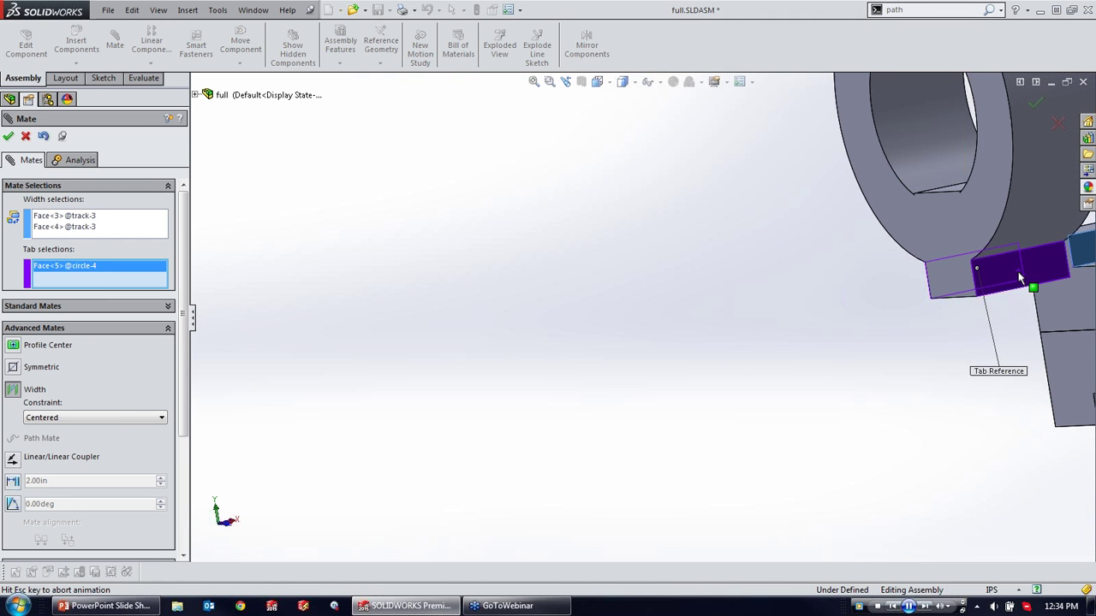
click(1018, 278)
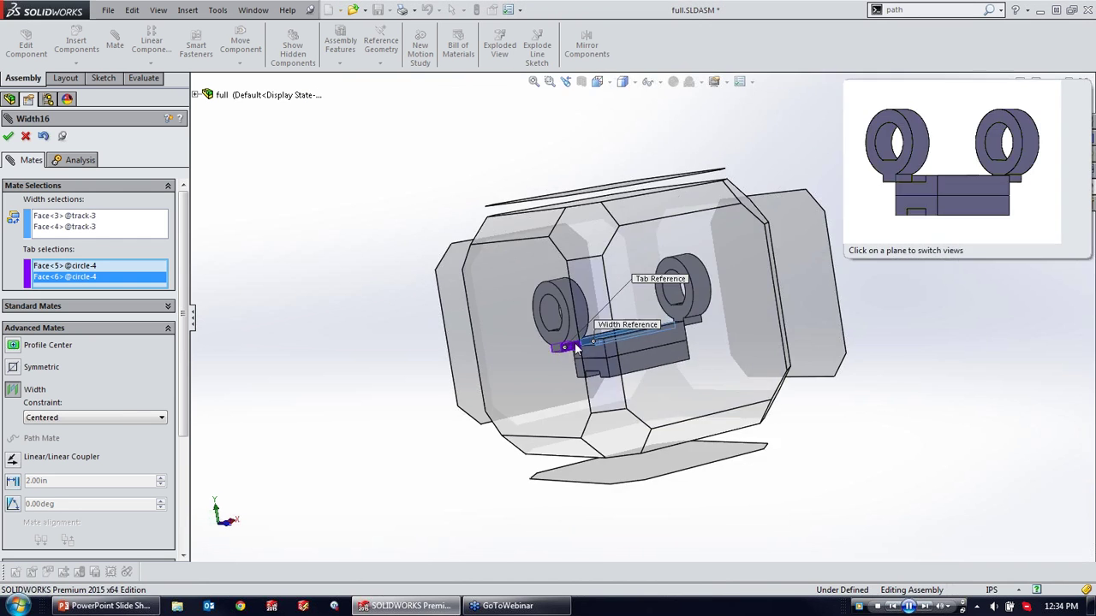
click(547, 361)
scroll(676, 365, down, 4)
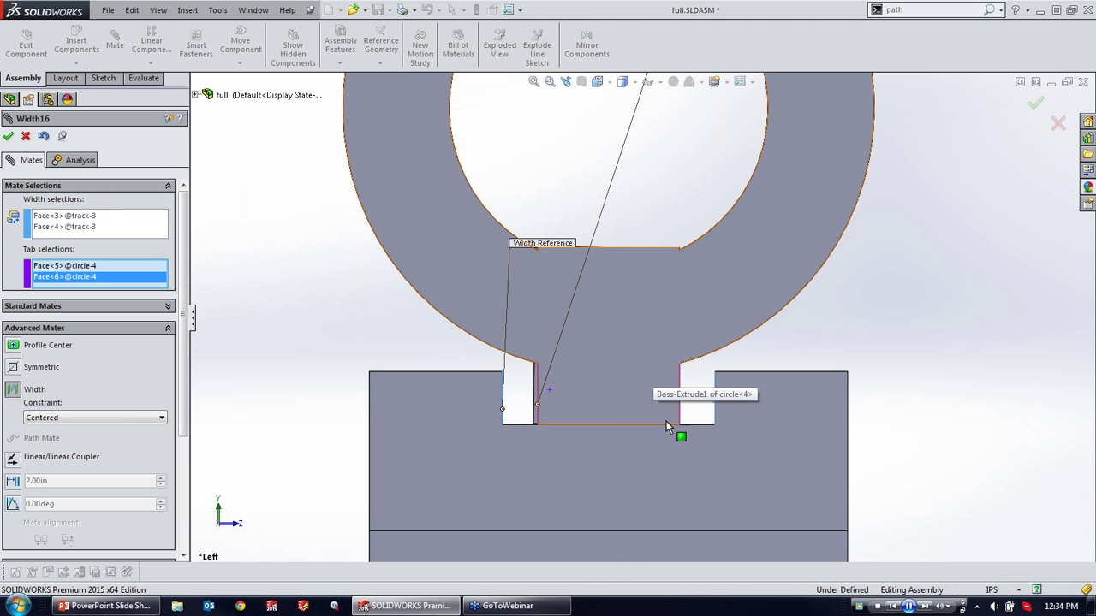
Step: Set the width constraint to Free and move the ring's tab back and forth between the slot walls
click(118, 419)
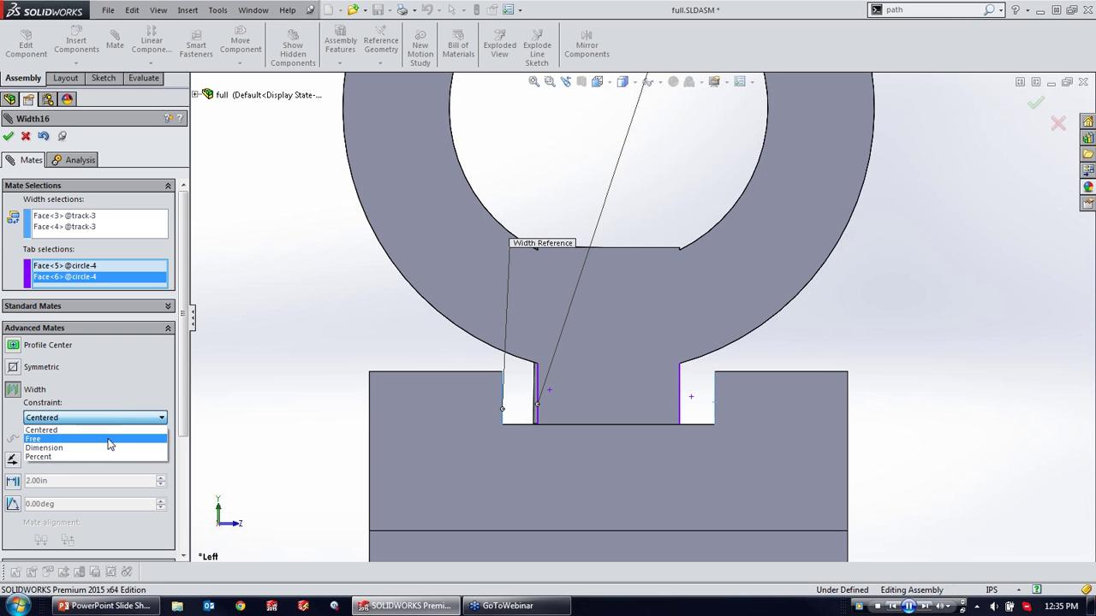
click(108, 440)
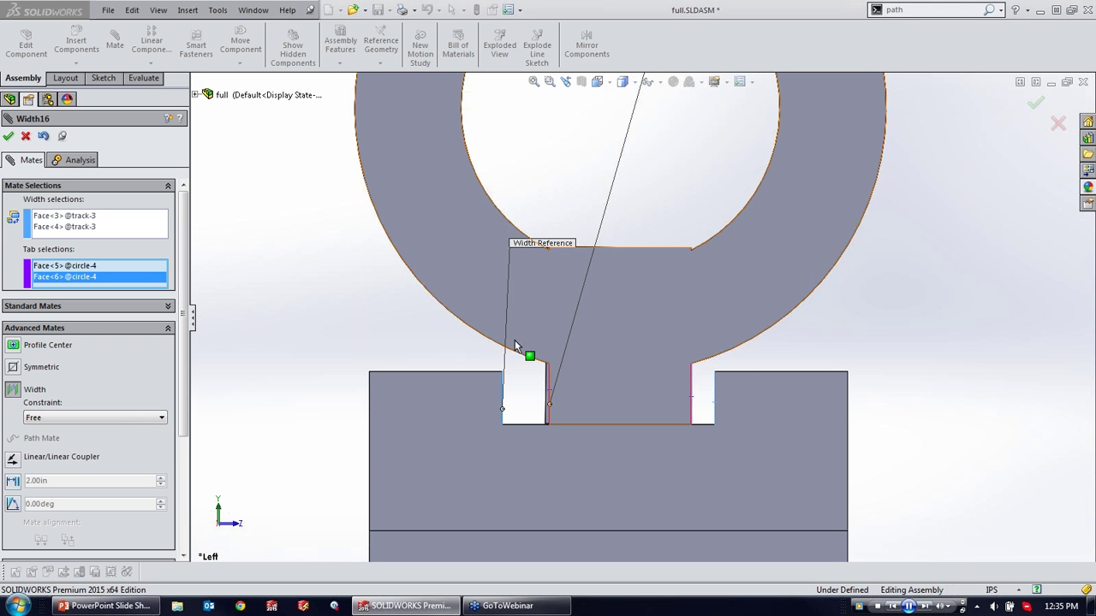
drag(608, 345, 480, 336)
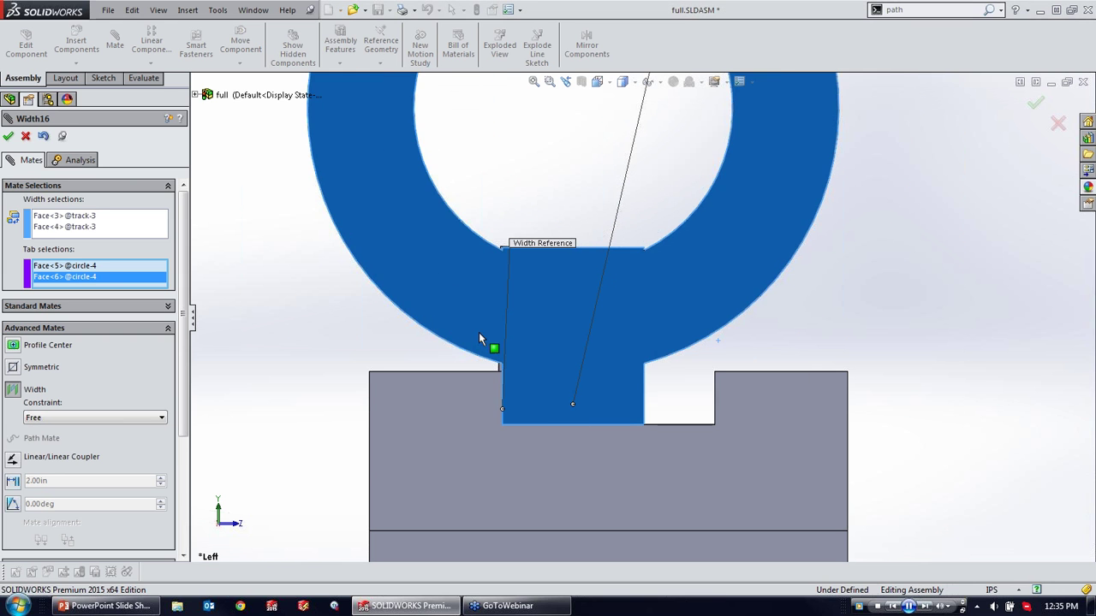
drag(905, 323, 863, 323)
drag(791, 296, 503, 304)
drag(501, 304, 664, 296)
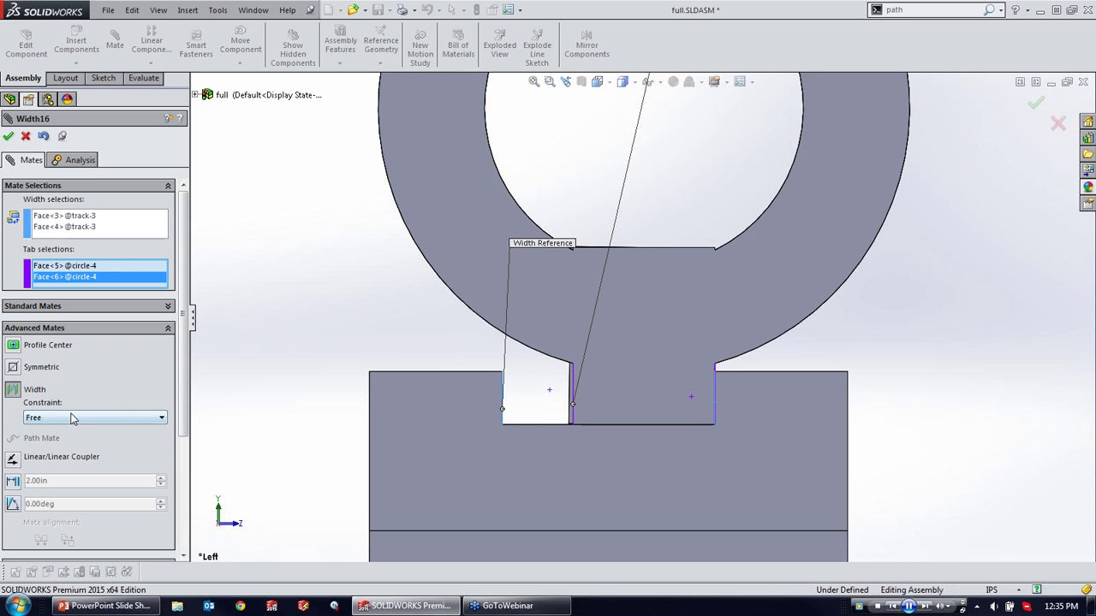
Step: Change the width constraint to Dimension with a distance of 0.50 in from the end
click(94, 418)
click(77, 448)
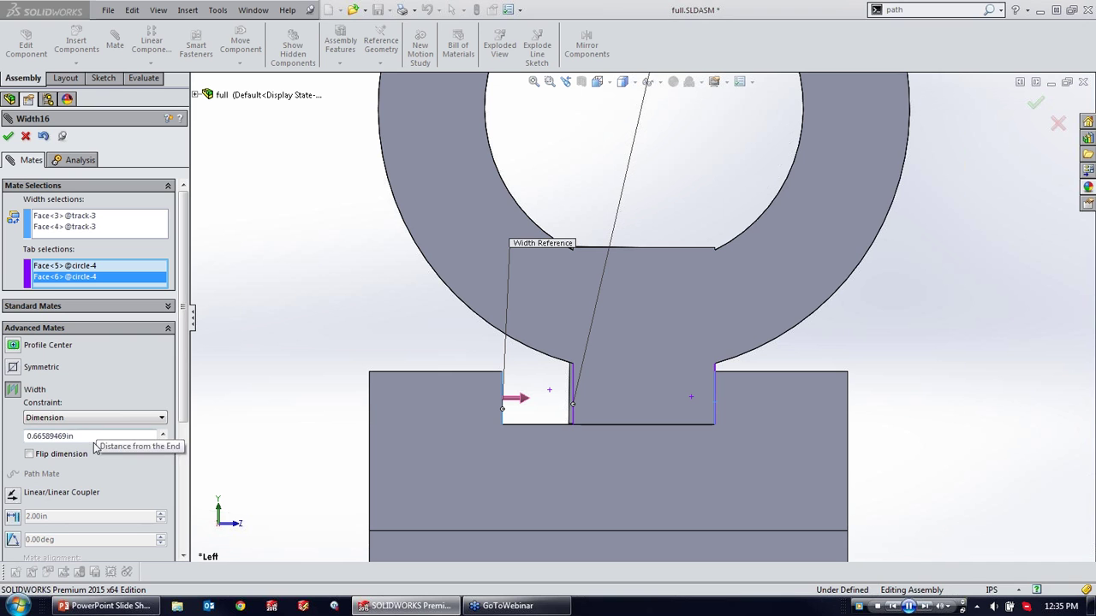
double_click(97, 436)
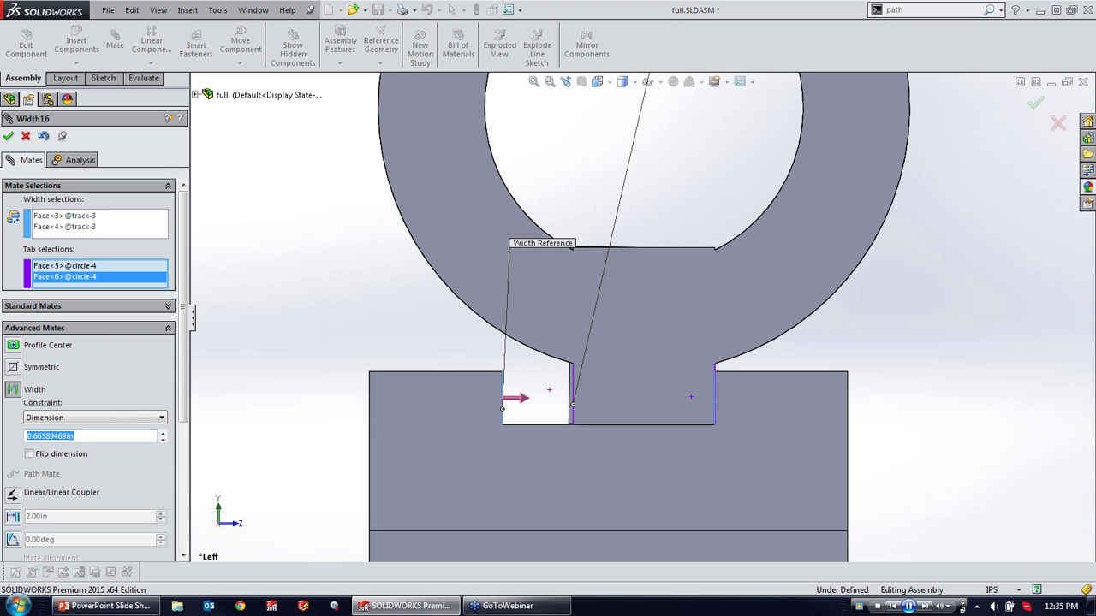
text(.5)
key(Return)
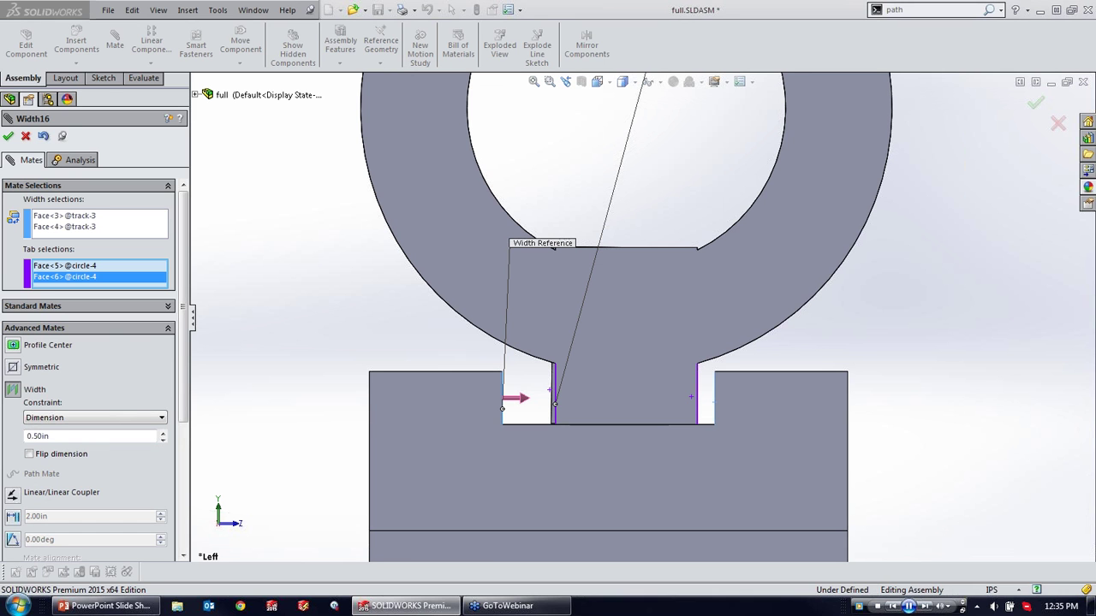
Step: Try a distance of 1 in for the Dimension width constraint to test its allowed range
drag(91, 438, 28, 437)
text(.7)
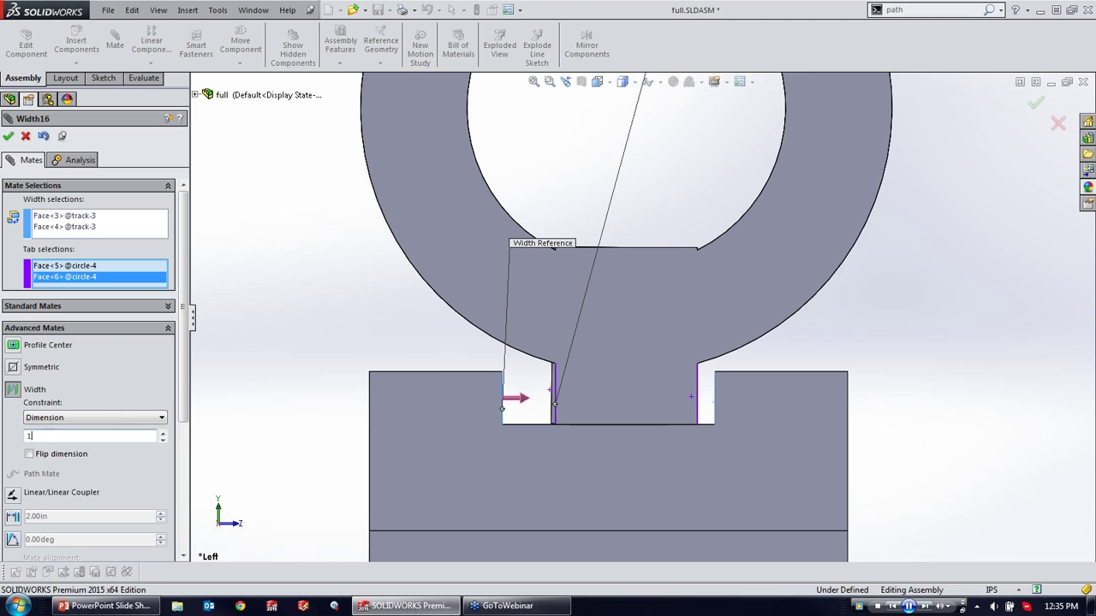
key(Return)
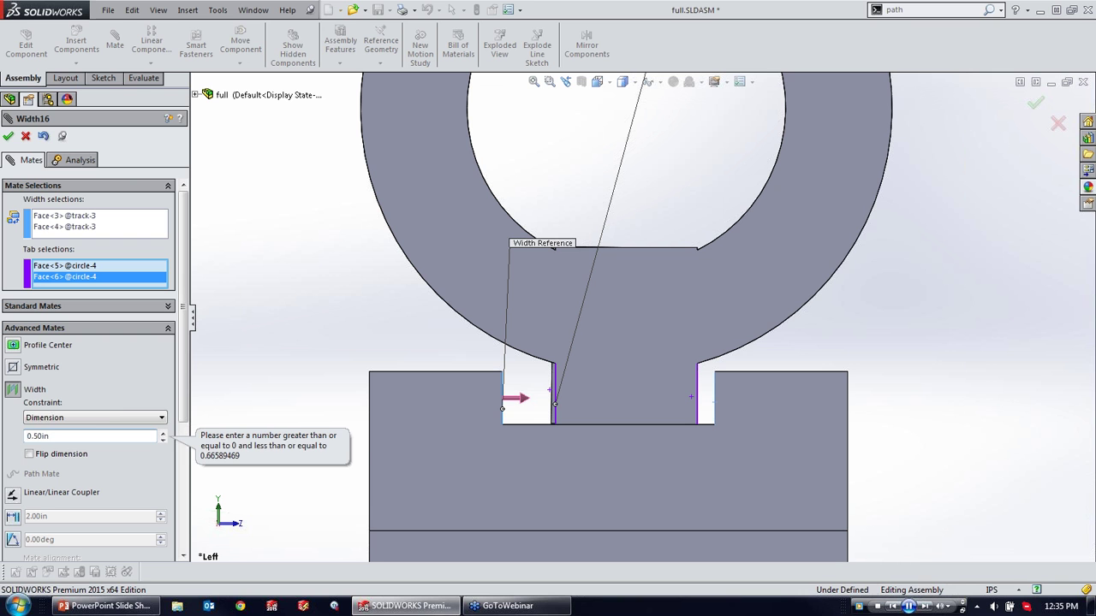
Step: Change the width constraint to Percent and set it to 50%
click(95, 417)
click(85, 456)
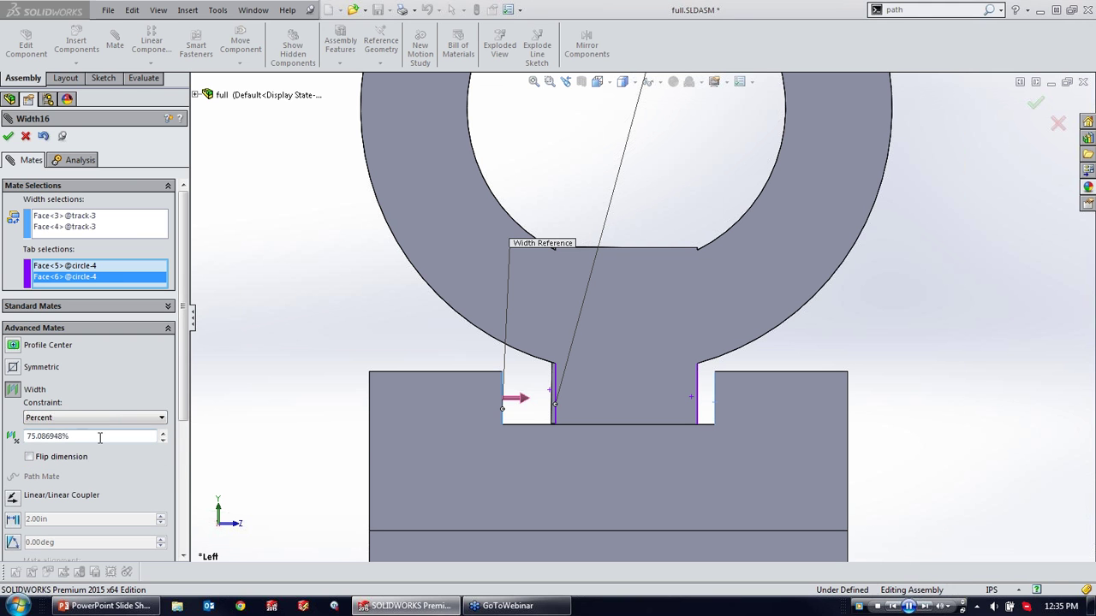
double_click(96, 437)
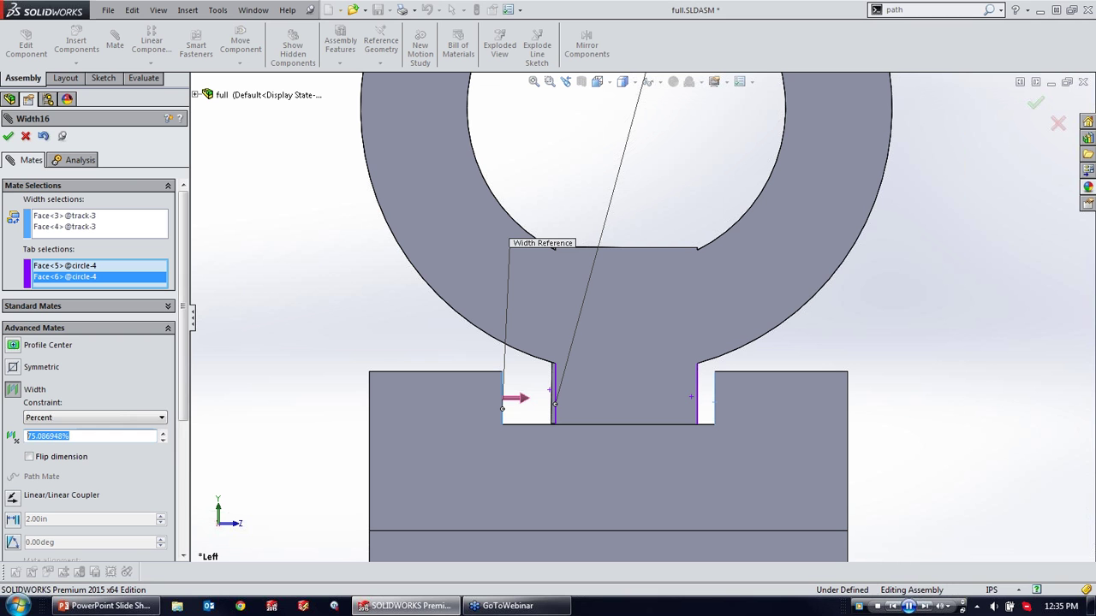
text(50)
key(Return)
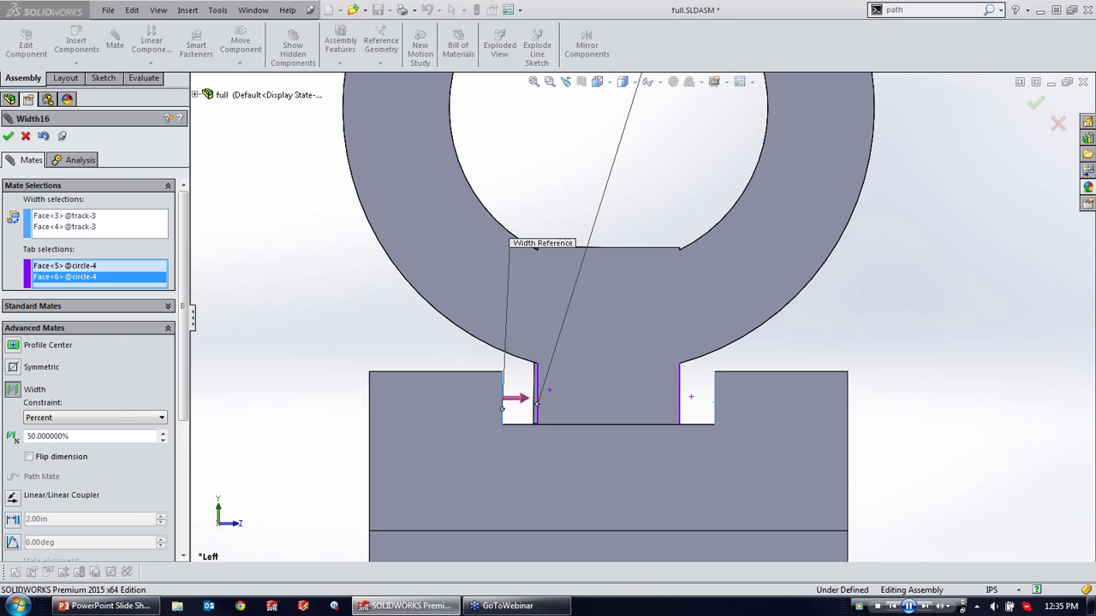
Step: Set the width constraint's percentage to 75%
click(98, 434)
text(75)
key(Return)
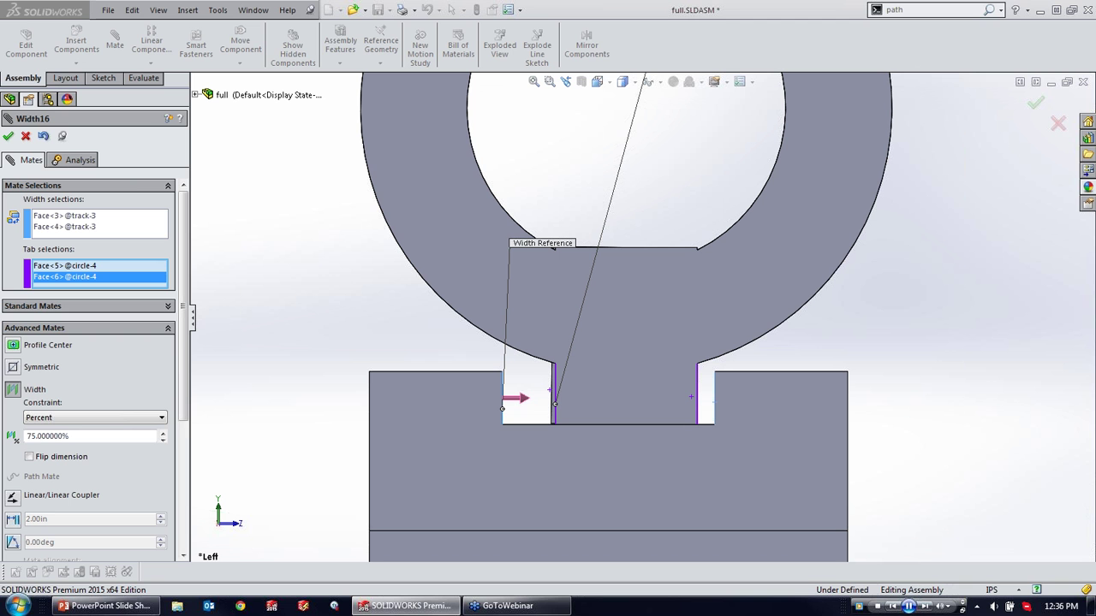
Step: Set the width constraint to Free and accept the Width mate between the ring's tab and the track slot
click(118, 418)
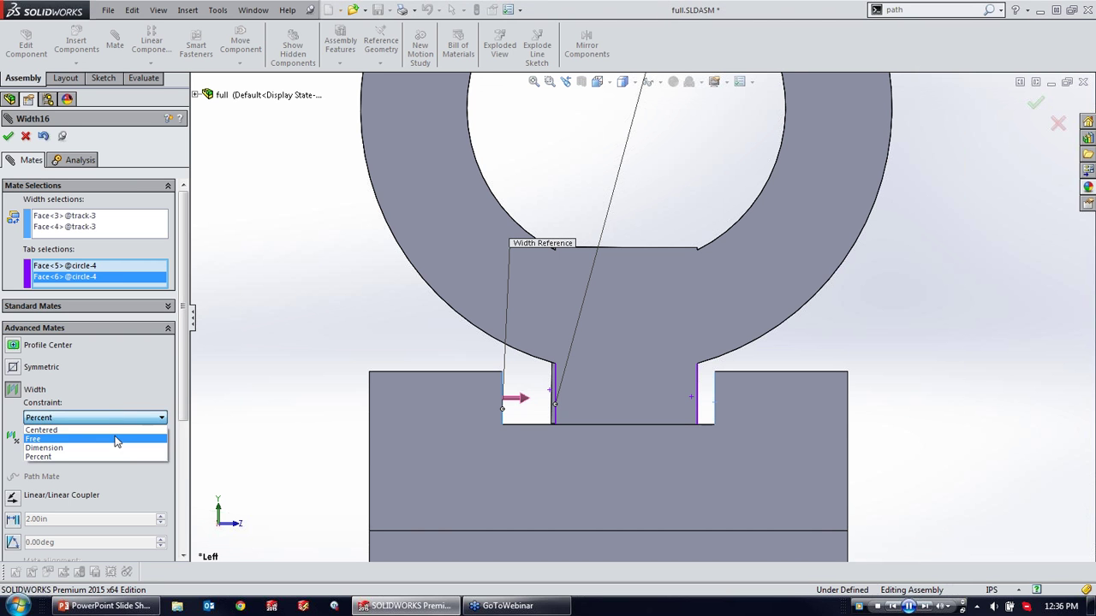
click(117, 433)
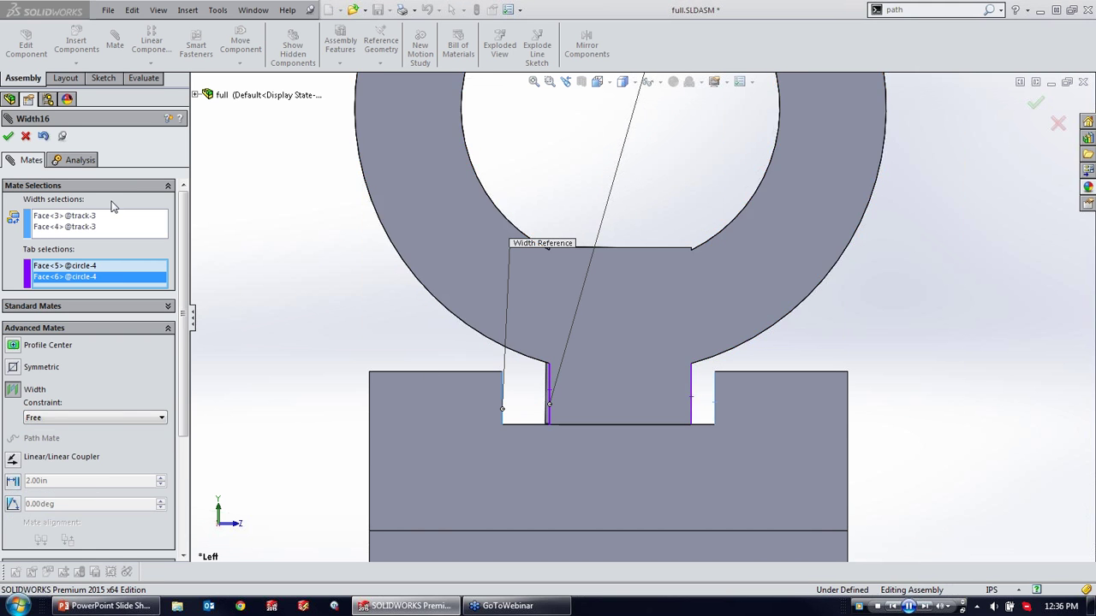
click(8, 136)
Step: Slide the ring along the track slot to check the mates, and switch to the PowerPoint Advanced Mates slide
middle_drag(642, 327, 523, 369)
scroll(952, 360, up, 8)
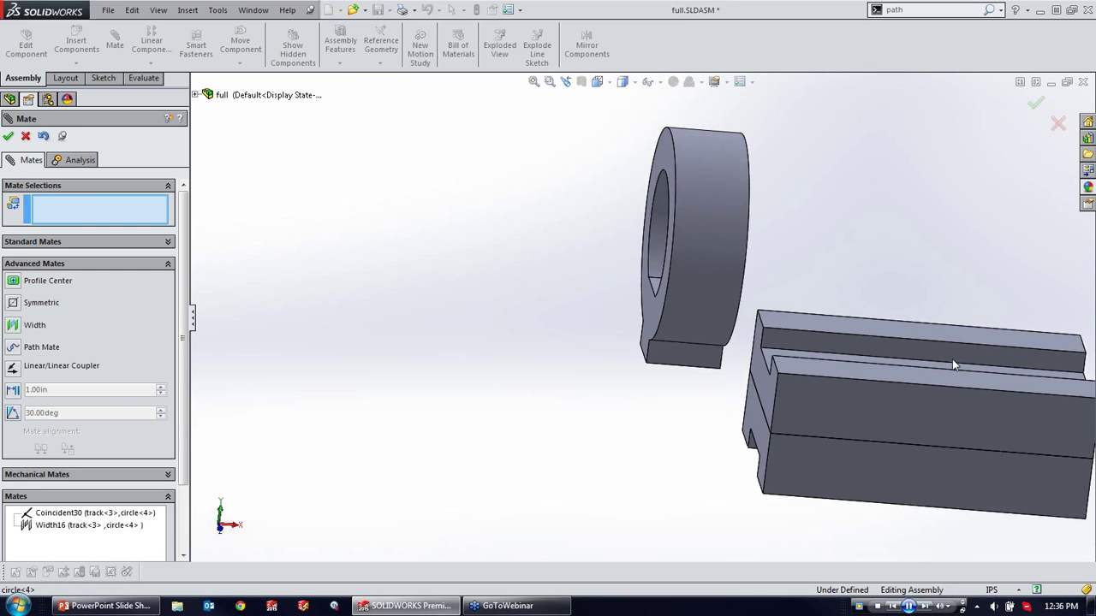
middle_drag(904, 344, 600, 288)
drag(676, 291, 745, 312)
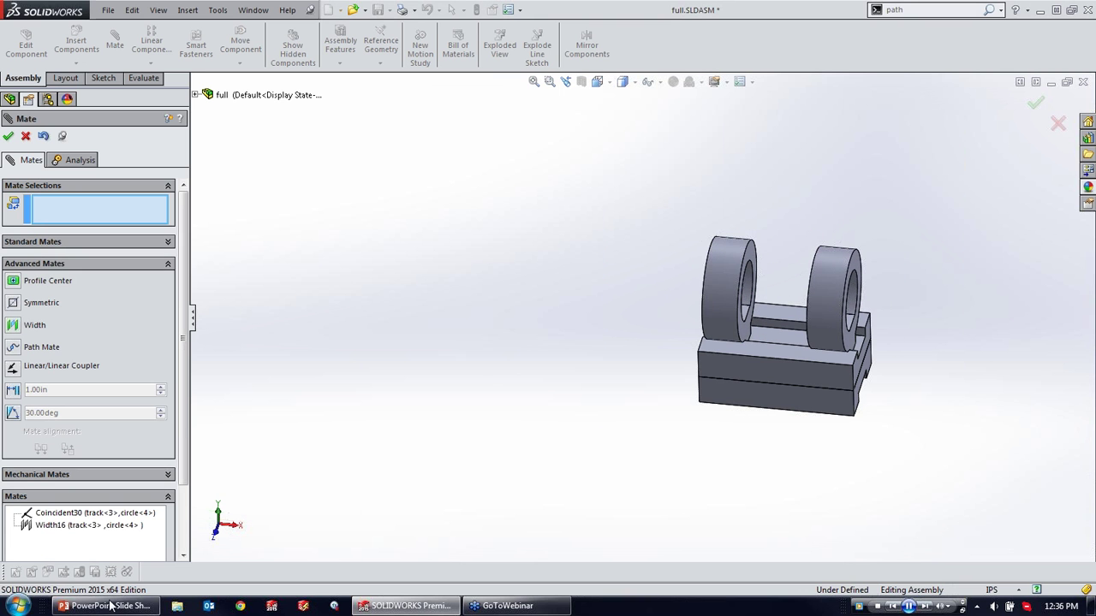
scroll(756, 327, down, 3)
middle_drag(753, 341, 746, 277)
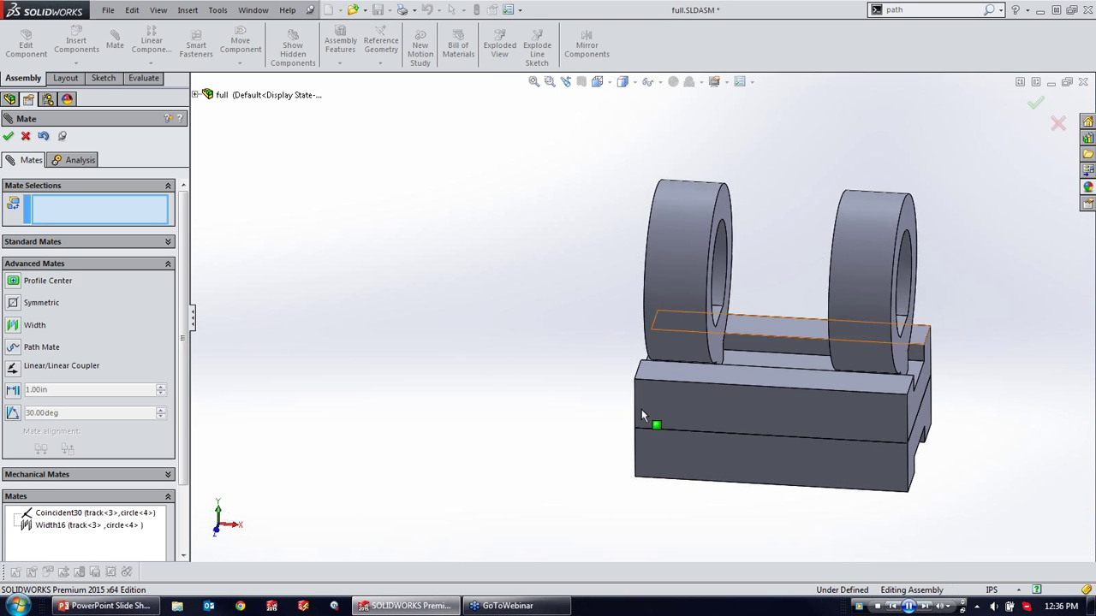
click(103, 606)
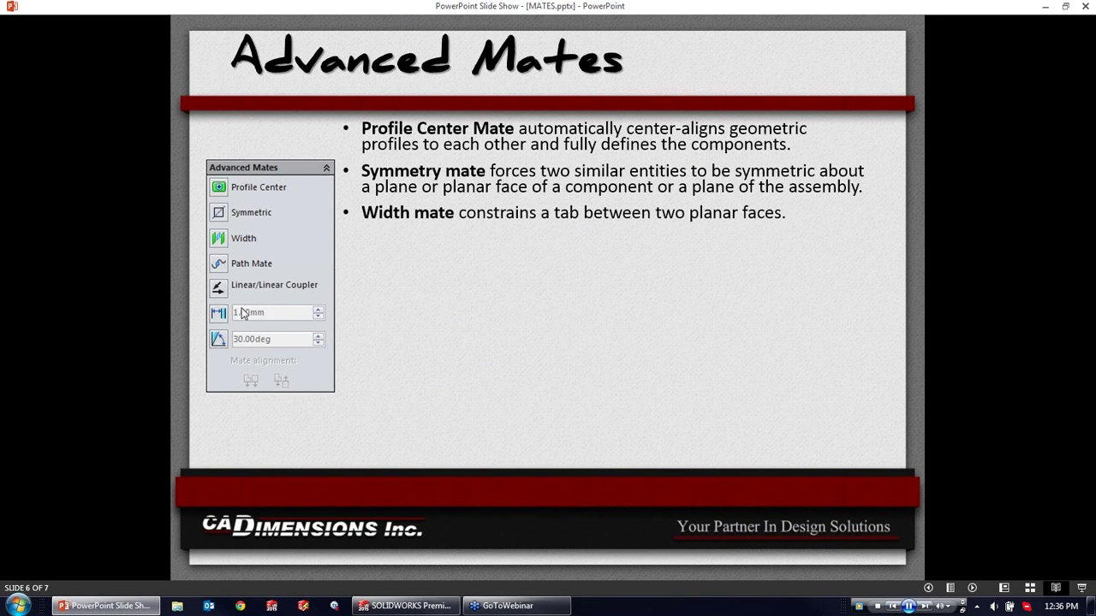
Step: Switch to SOLIDWORKS and start an advanced limit distance mate between the ring's outer side face and the upper track's end face
click(393, 606)
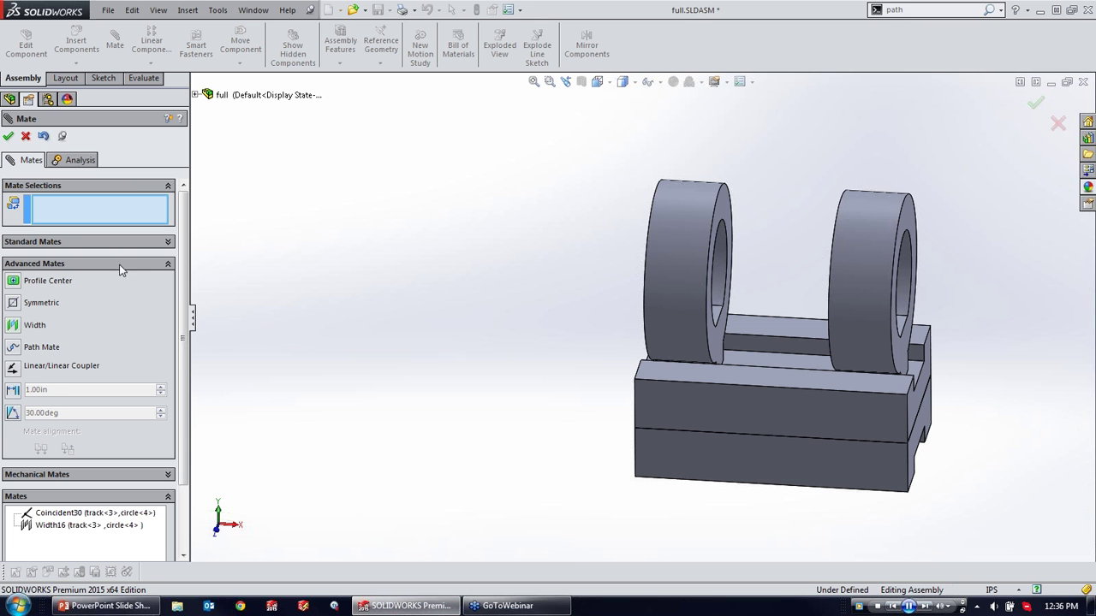
click(13, 391)
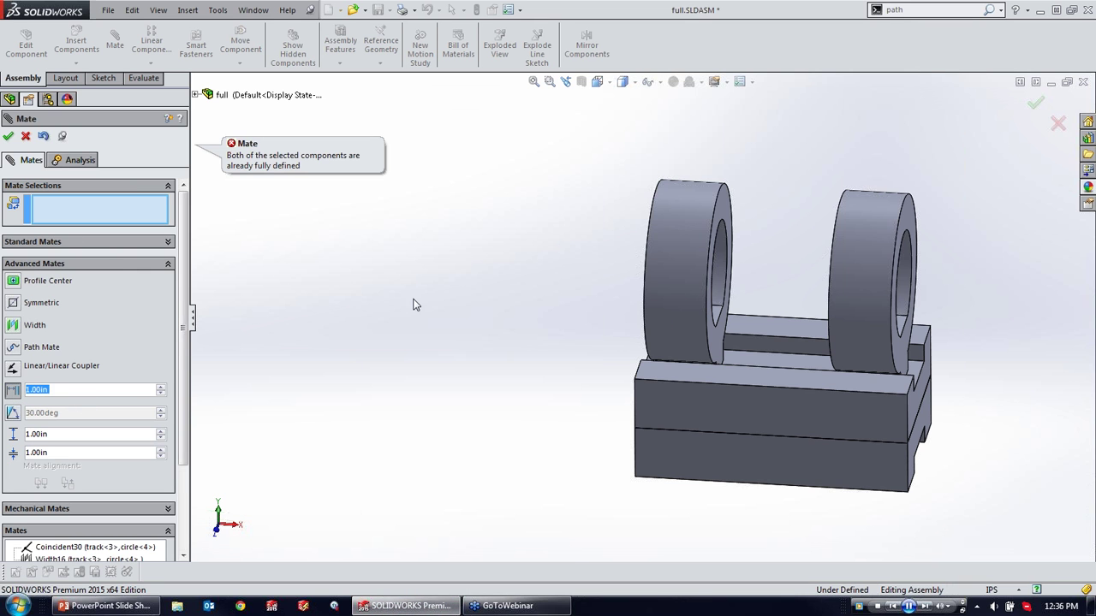
drag(627, 333, 514, 303)
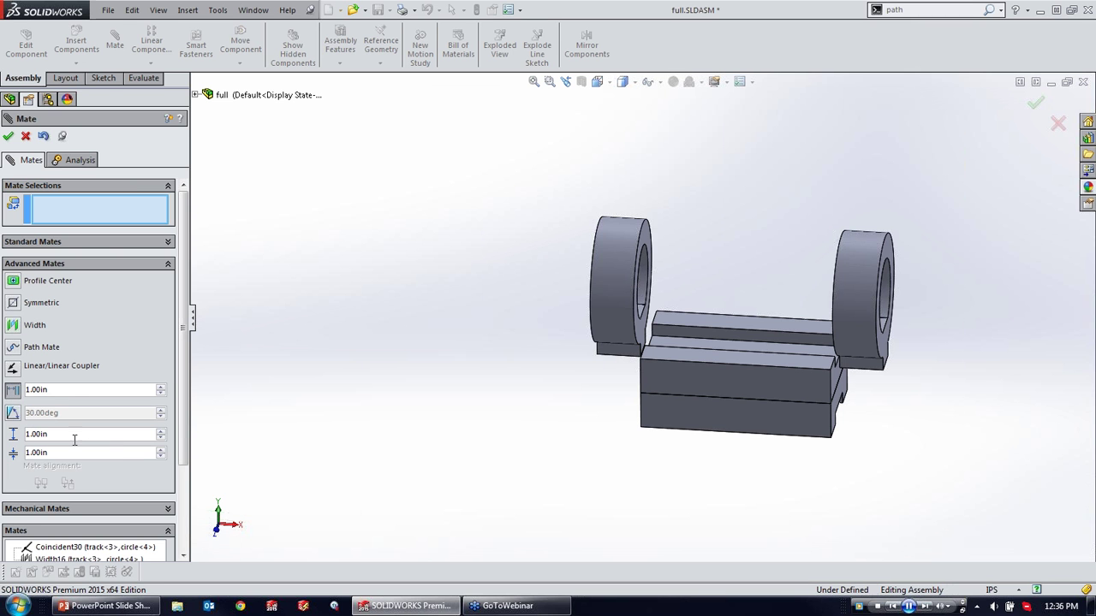
middle_drag(650, 353, 604, 328)
click(604, 328)
click(657, 358)
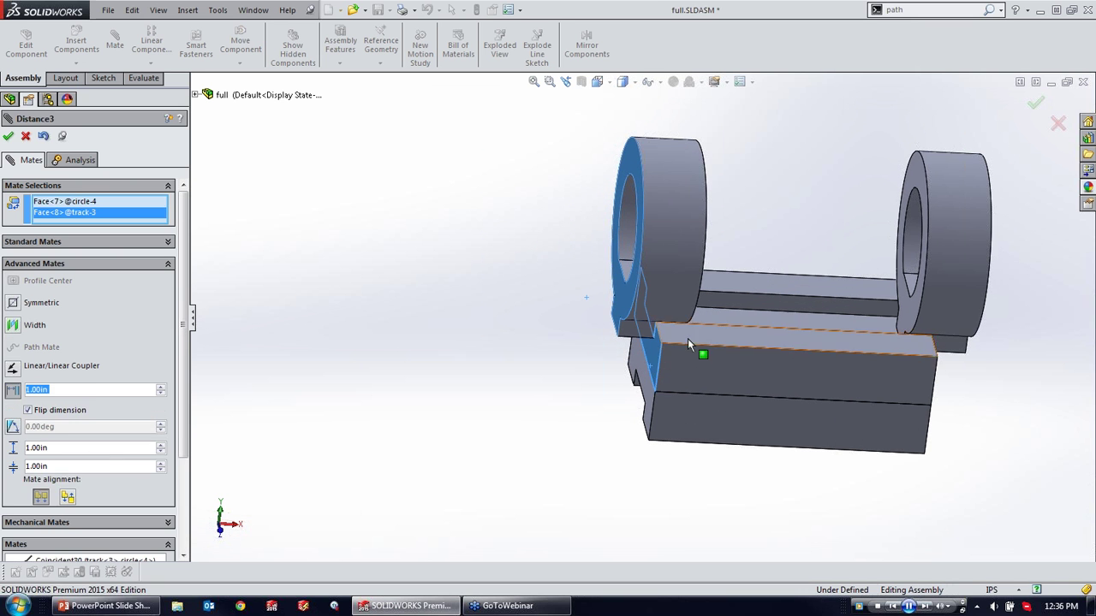
middle_drag(688, 316, 747, 231)
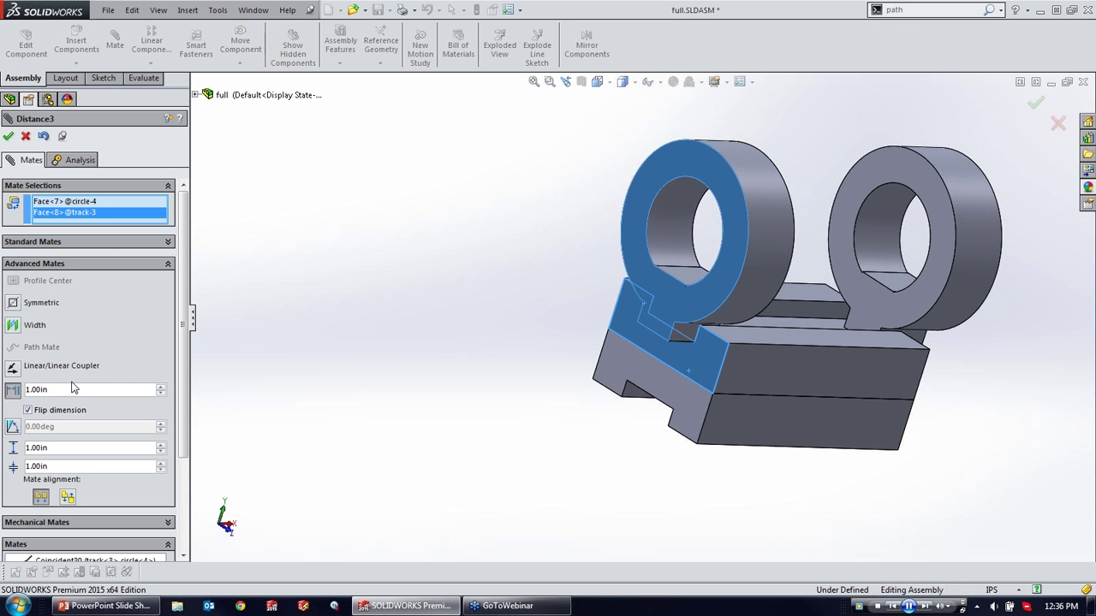
Step: Set the mate's distance to 0 in and its maximum value to 2 in, and accept the limit distance mate
double_click(76, 390)
text(0)
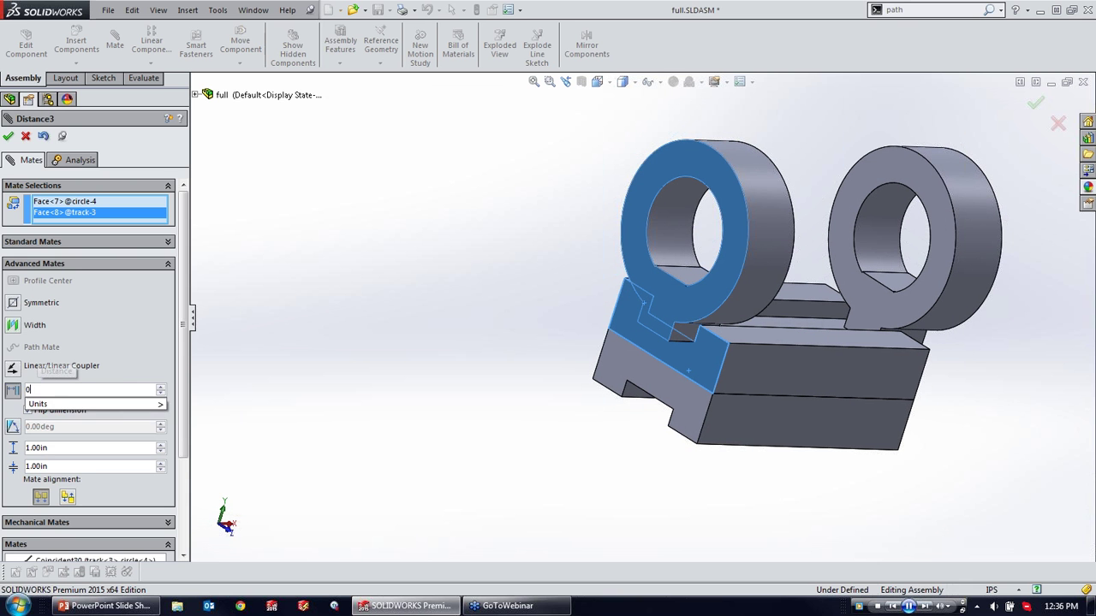
key(Return)
middle_drag(758, 381, 671, 436)
middle_drag(678, 320, 526, 426)
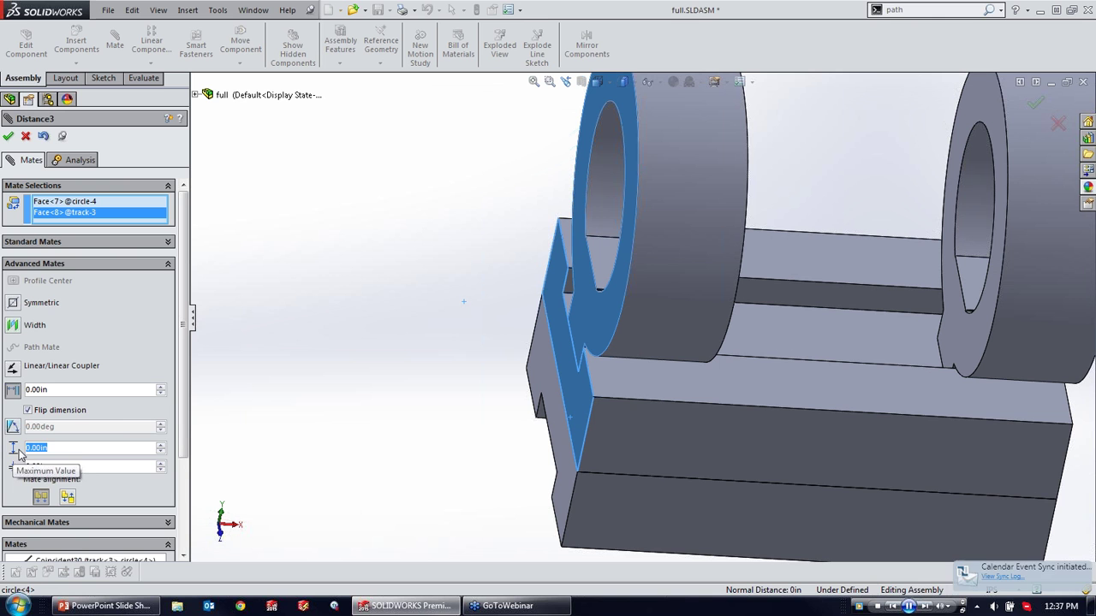
text(2)
key(Return)
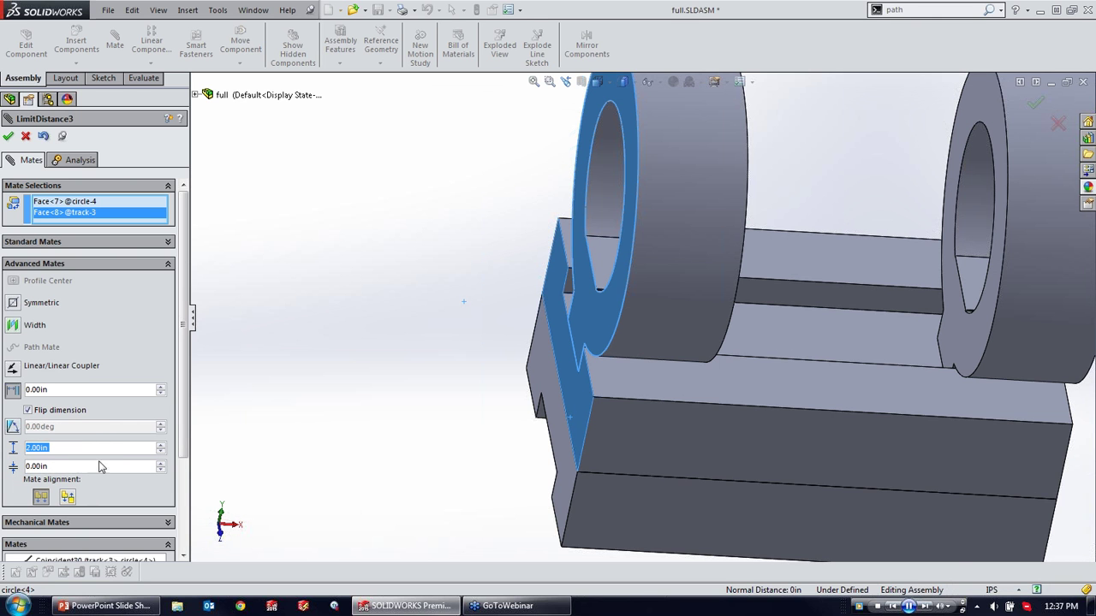
click(9, 137)
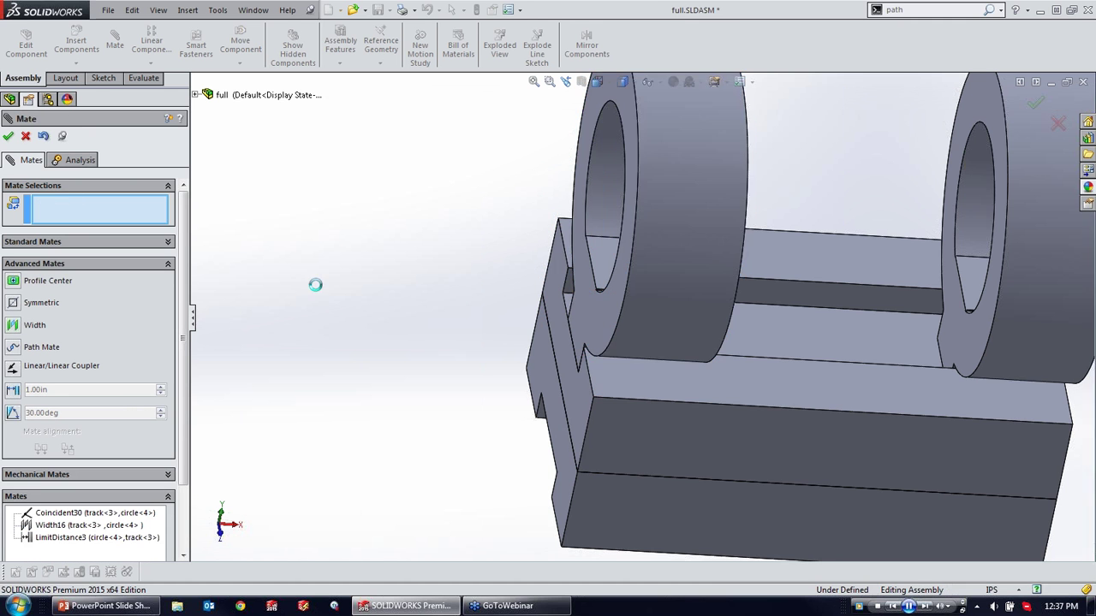
Step: Move the ring back and forth along the track to test the travel range of the limit distance mate
scroll(556, 301, up, 5)
scroll(557, 301, down, 2)
drag(719, 276, 441, 289)
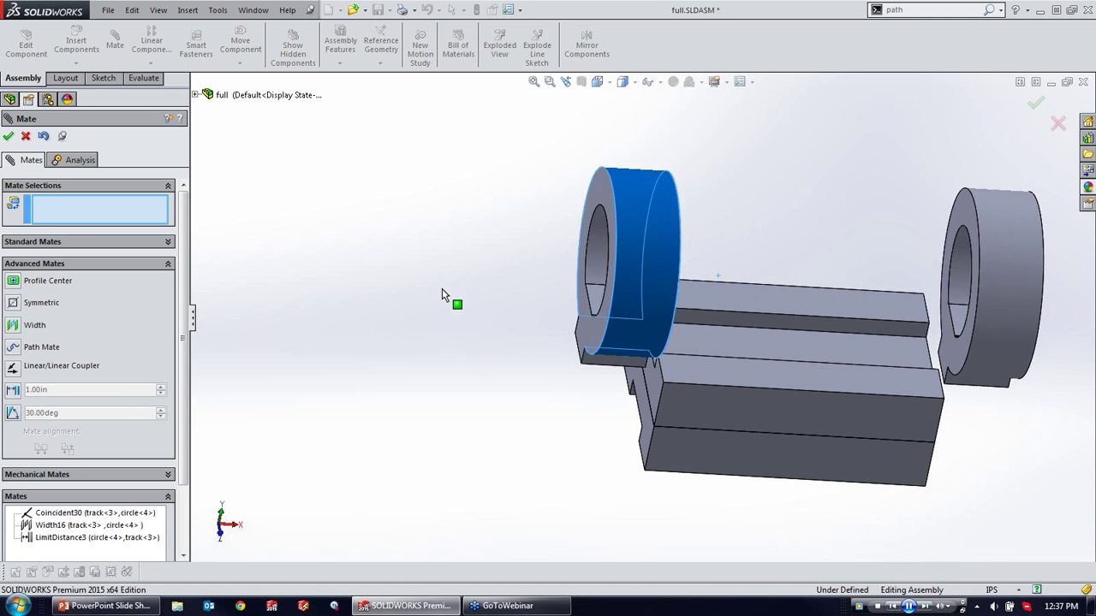
drag(724, 291, 558, 265)
drag(693, 289, 326, 321)
drag(295, 376, 788, 319)
Step: Edit the limit distance mate to turn off Flip dimension, and accept the change
click(69, 540)
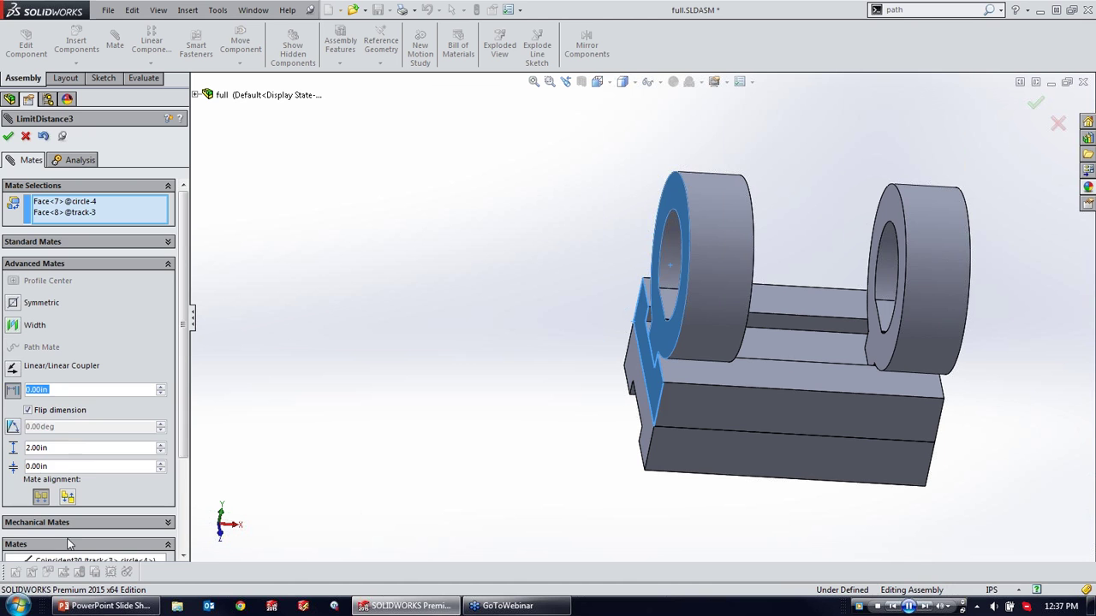
click(37, 412)
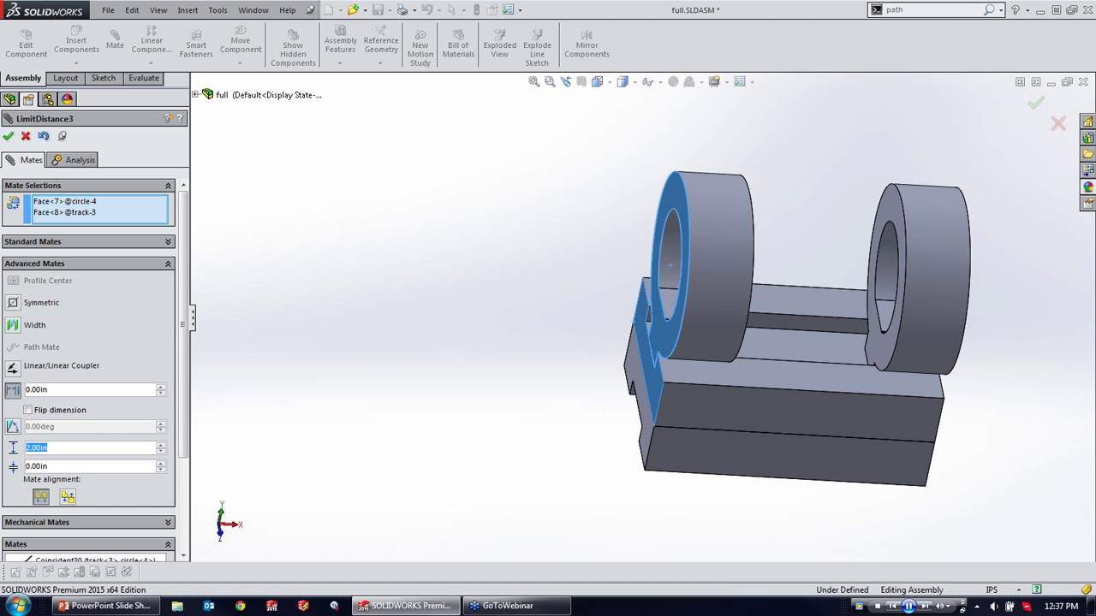
key(Return)
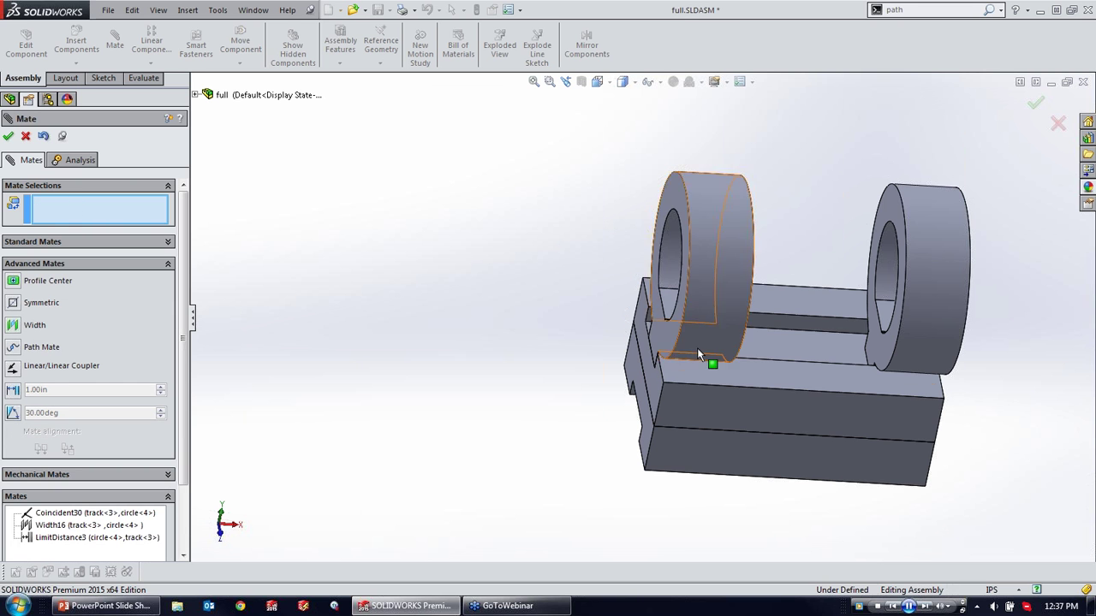
Step: Slide the ring between the track's end and its maximum travel to check the unflipped limit distance
drag(713, 302, 610, 308)
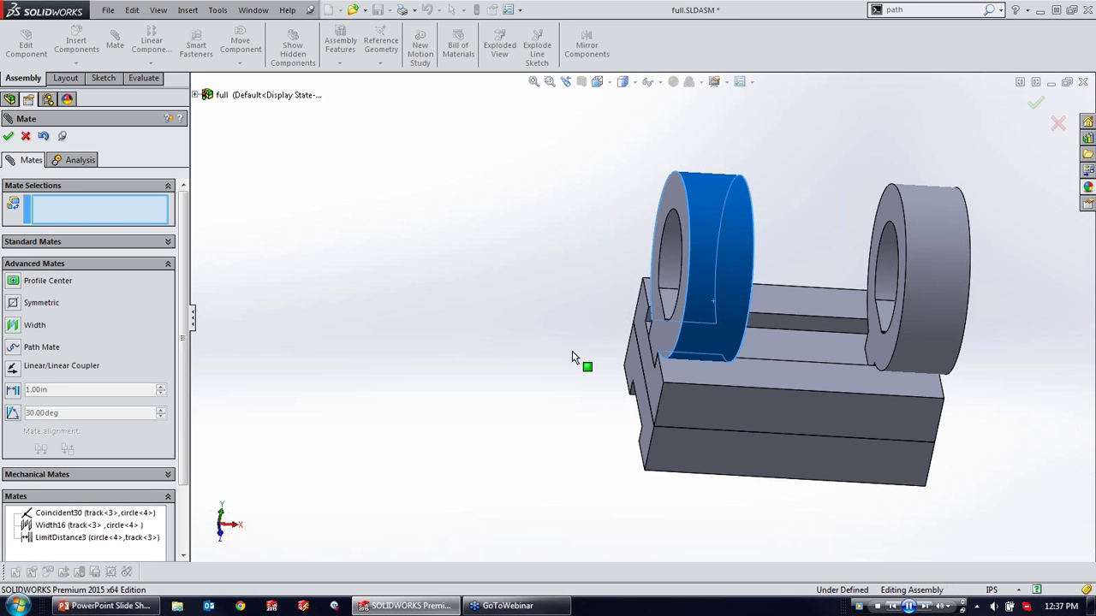
scroll(650, 355, up, 5)
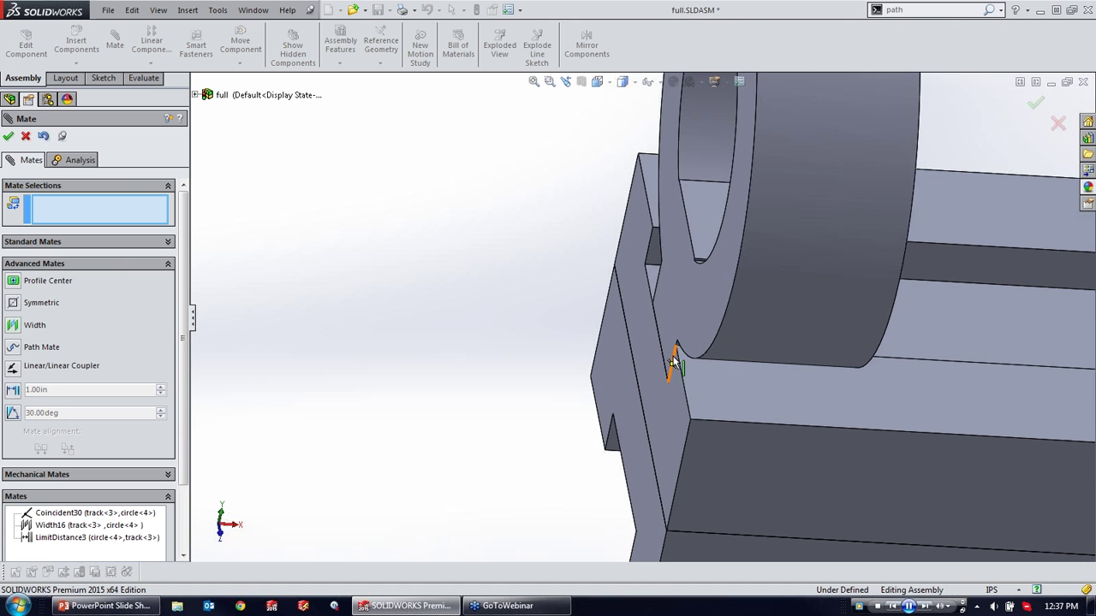
scroll(719, 308, down, 4)
drag(738, 275, 915, 282)
scroll(871, 179, up, 4)
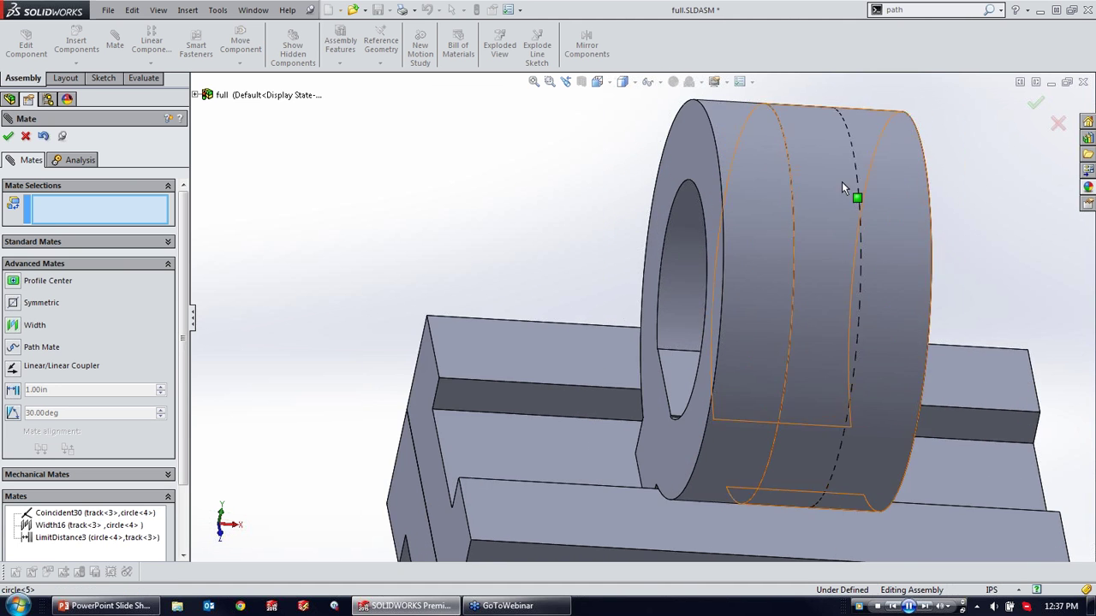
scroll(834, 191, down, 2)
drag(755, 238, 775, 262)
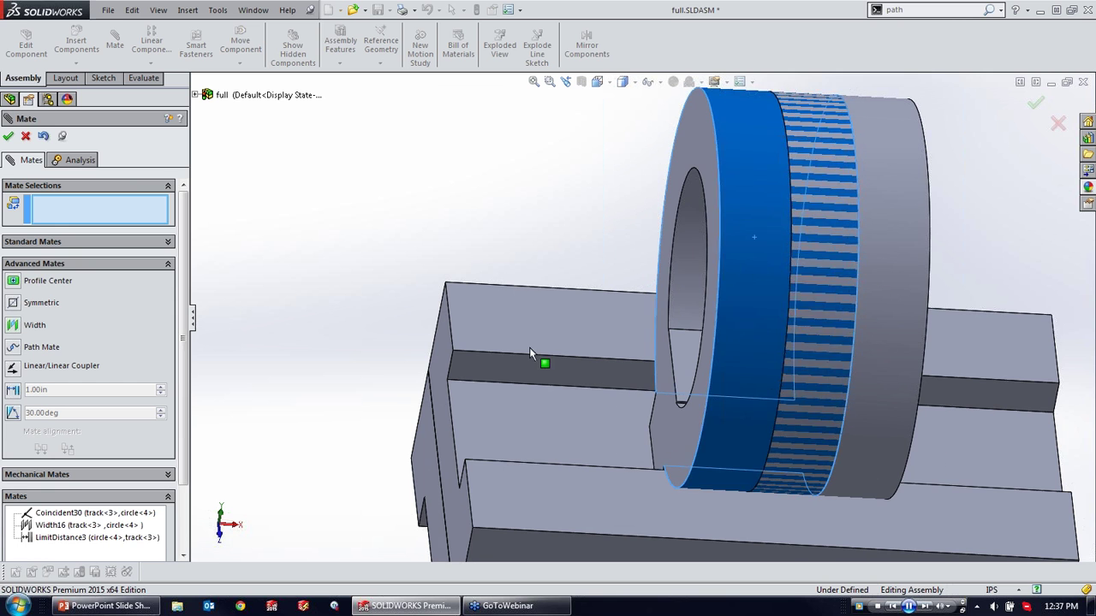
Step: Review the limit distance mate's maximum value and move the ring inward to examine where it stops
click(86, 537)
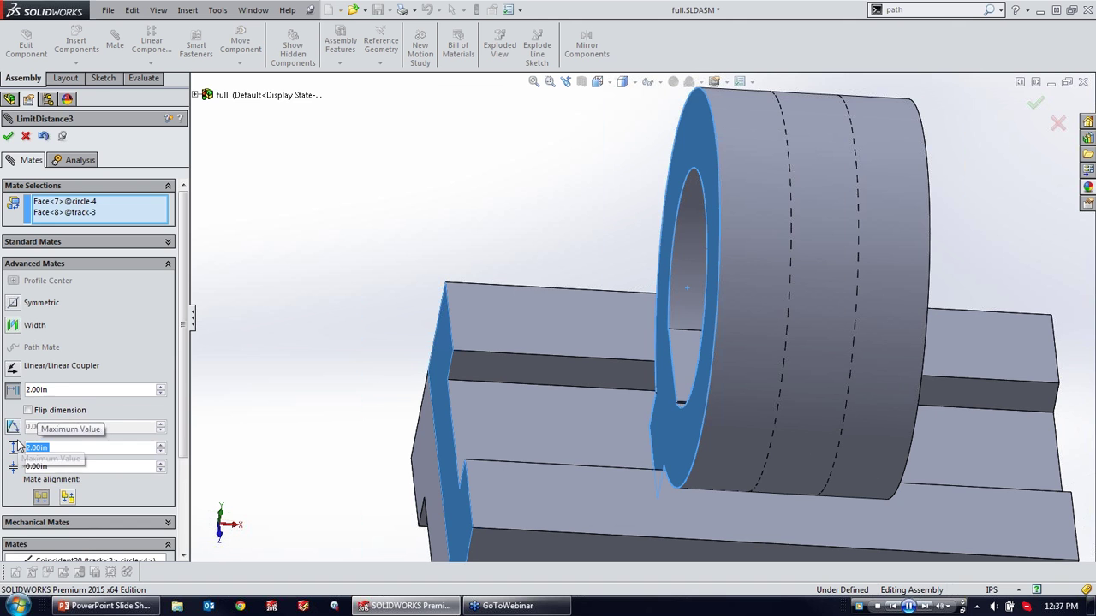
key(Return)
drag(670, 264, 776, 280)
middle_drag(763, 265, 757, 231)
scroll(851, 226, down, 3)
drag(731, 227, 780, 234)
scroll(766, 237, up, 3)
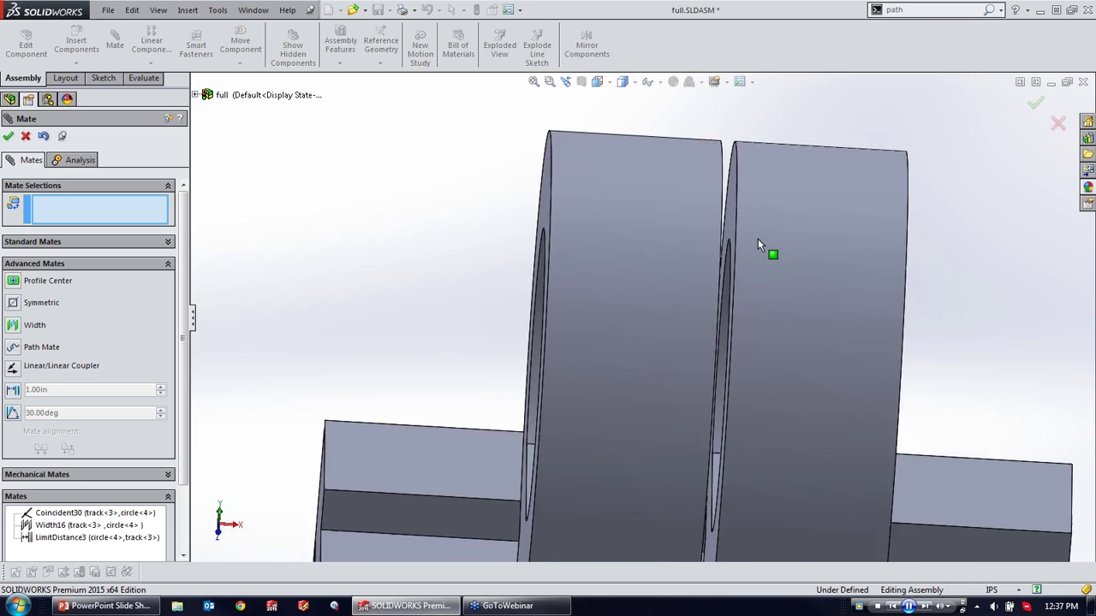
Step: Slide the two rings apart and together along the track to check their limits, and close the Mate command
drag(586, 301, 409, 345)
scroll(609, 322, up, 5)
drag(611, 323, 542, 334)
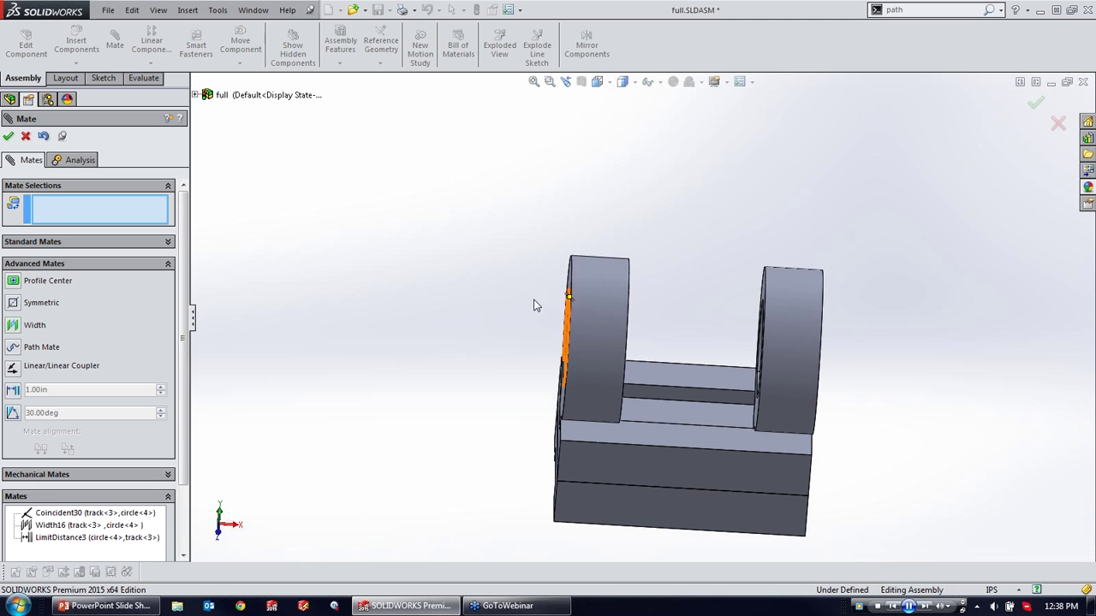
drag(552, 317, 511, 366)
middle_drag(633, 367, 714, 323)
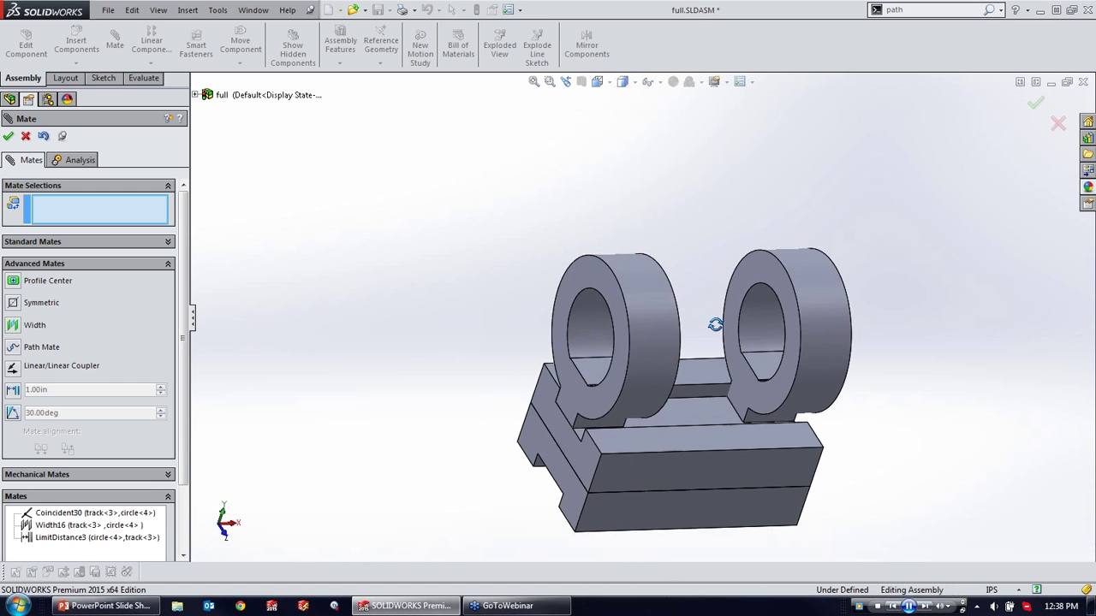
drag(694, 320, 420, 386)
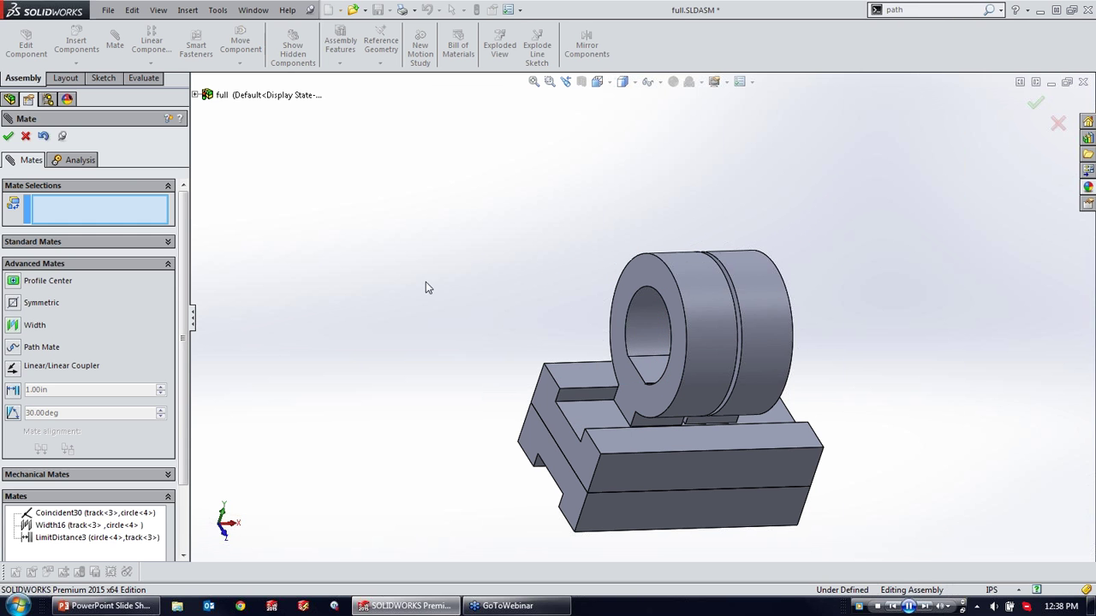
click(8, 135)
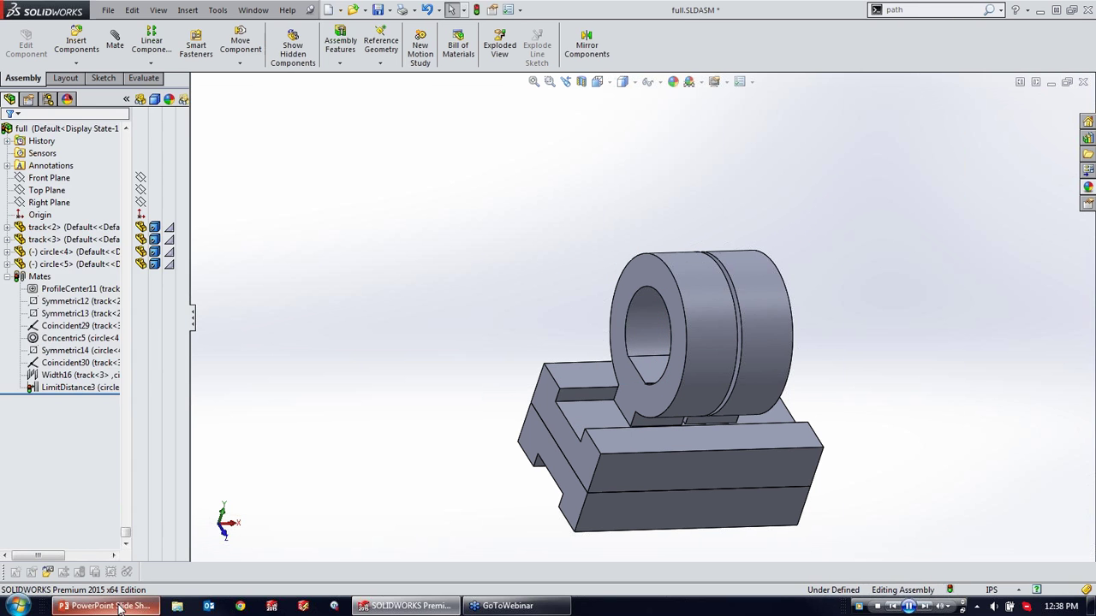
Step: Switch to PowerPoint, reveal the Path mate bullet on the Advanced Mates slide, and return to SOLIDWORKS
click(104, 605)
click(469, 318)
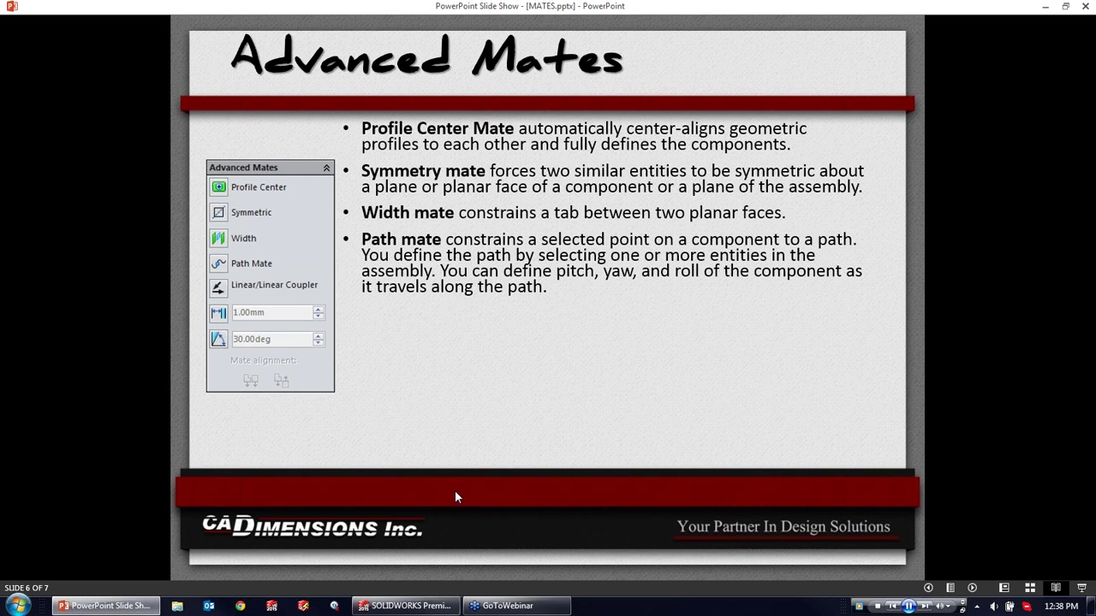
click(404, 606)
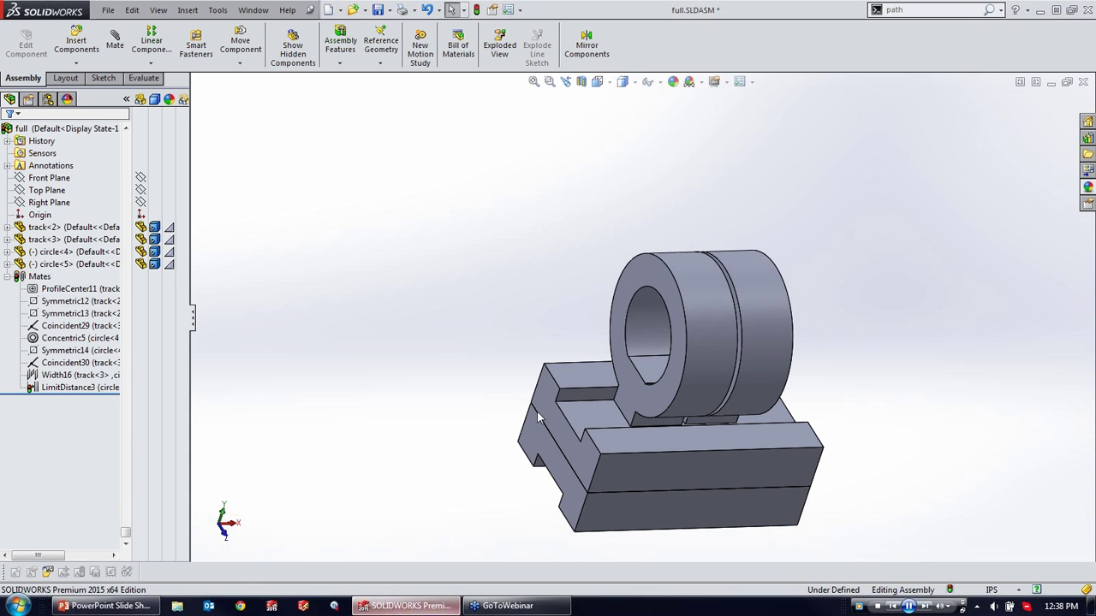
Step: Minimize the full assembly and bring up the path assembly
click(1036, 82)
click(1045, 104)
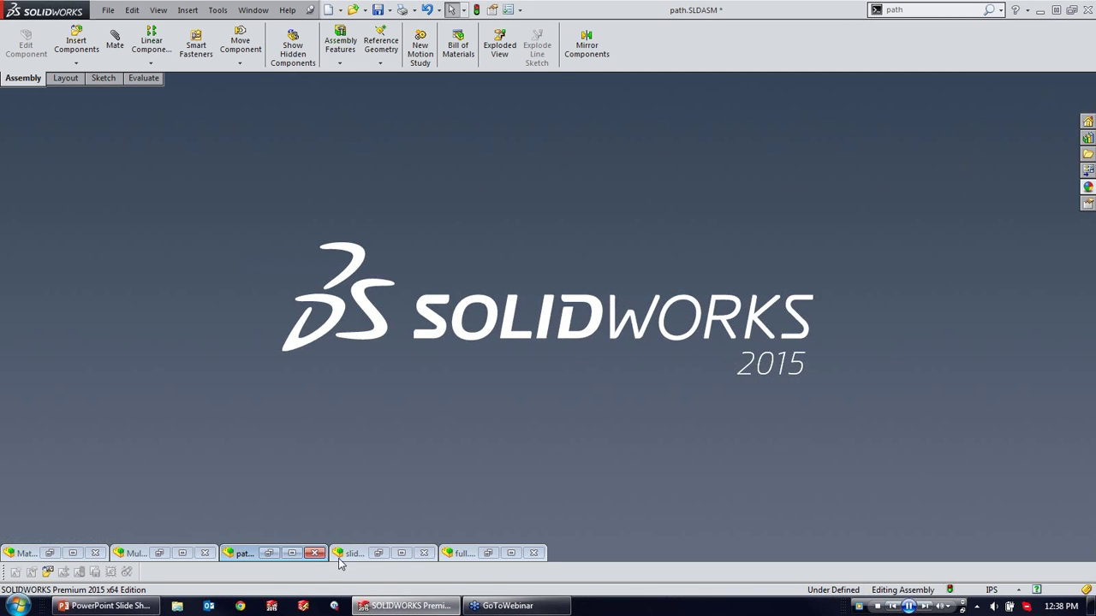
click(400, 554)
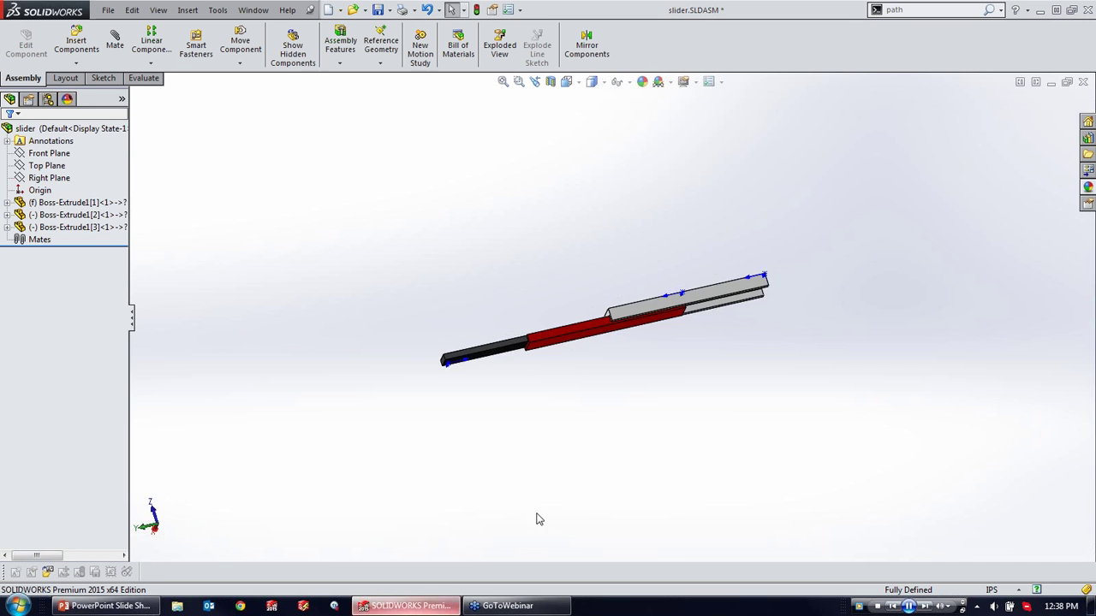
click(1051, 82)
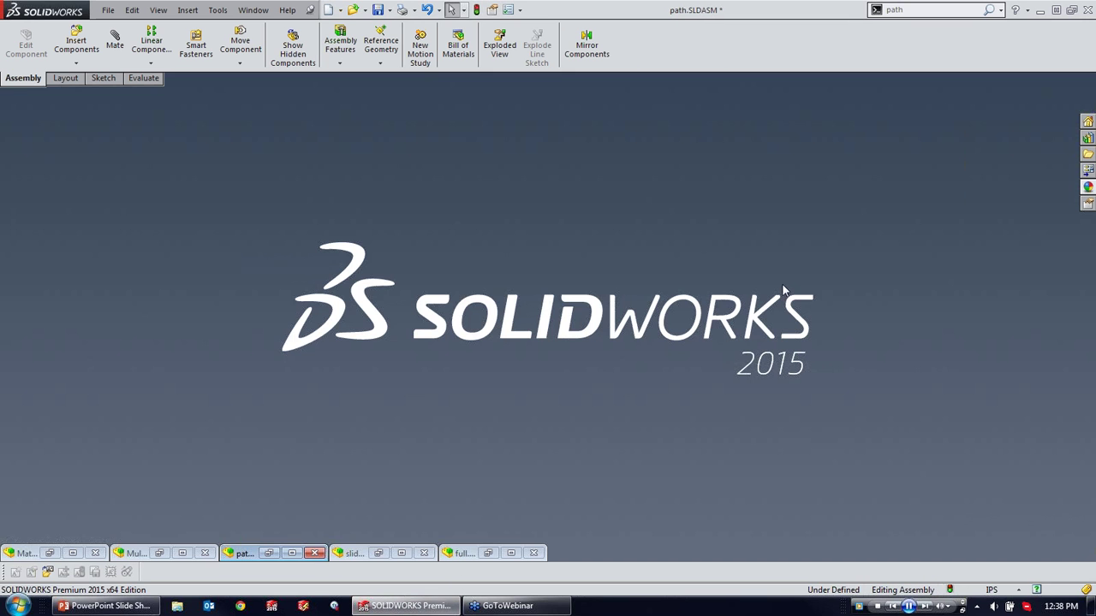
click(297, 555)
Step: Examine the red part on the curved track and the existing coincident and width mates of the path assembly
middle_drag(701, 320, 792, 325)
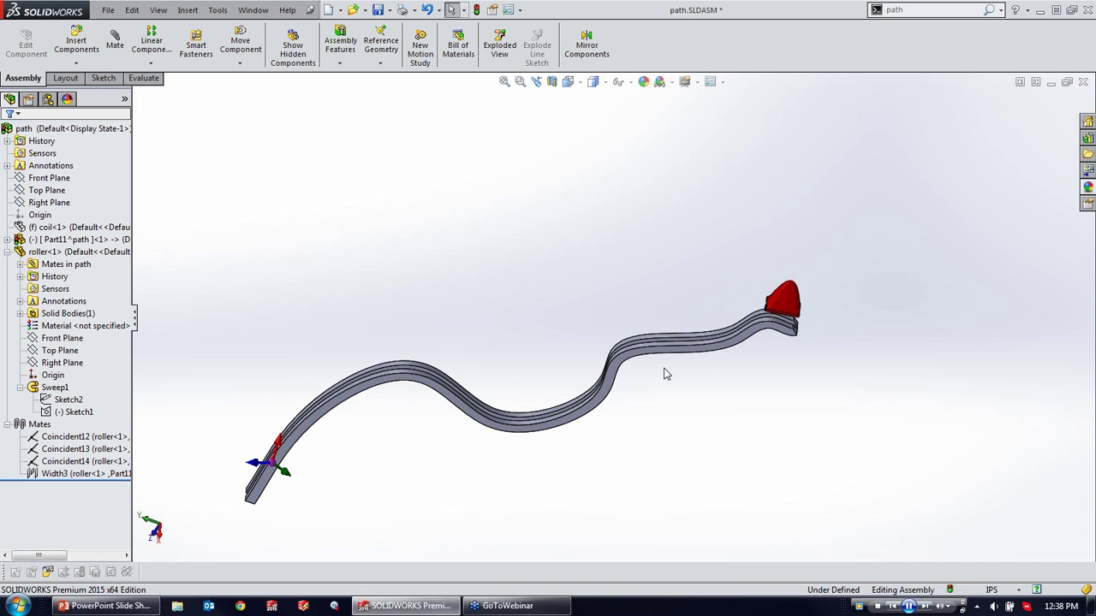
middle_drag(672, 378, 821, 326)
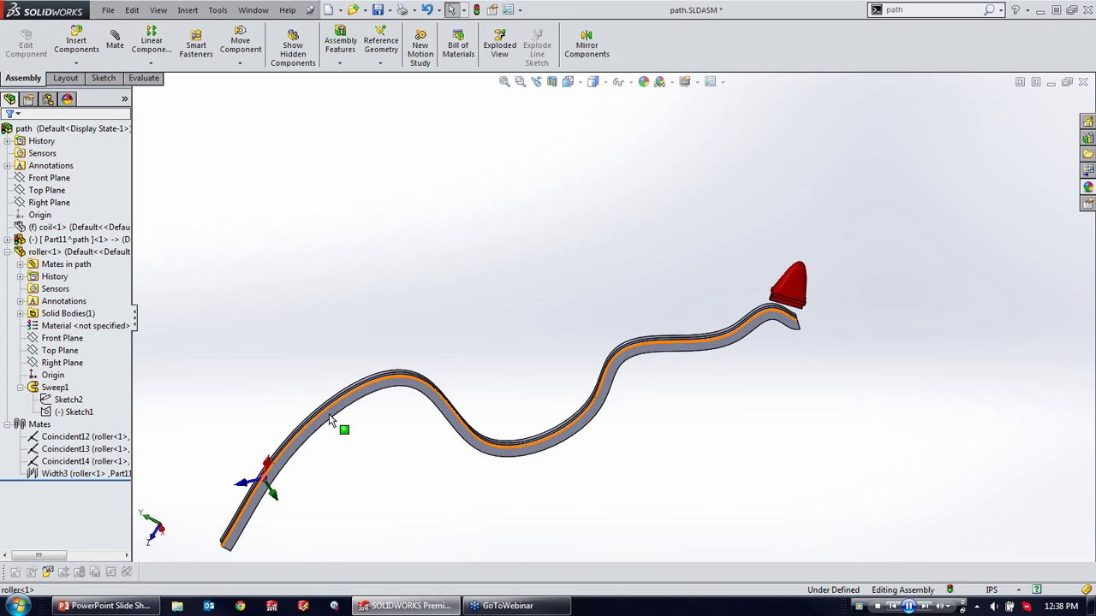
middle_drag(760, 344, 709, 322)
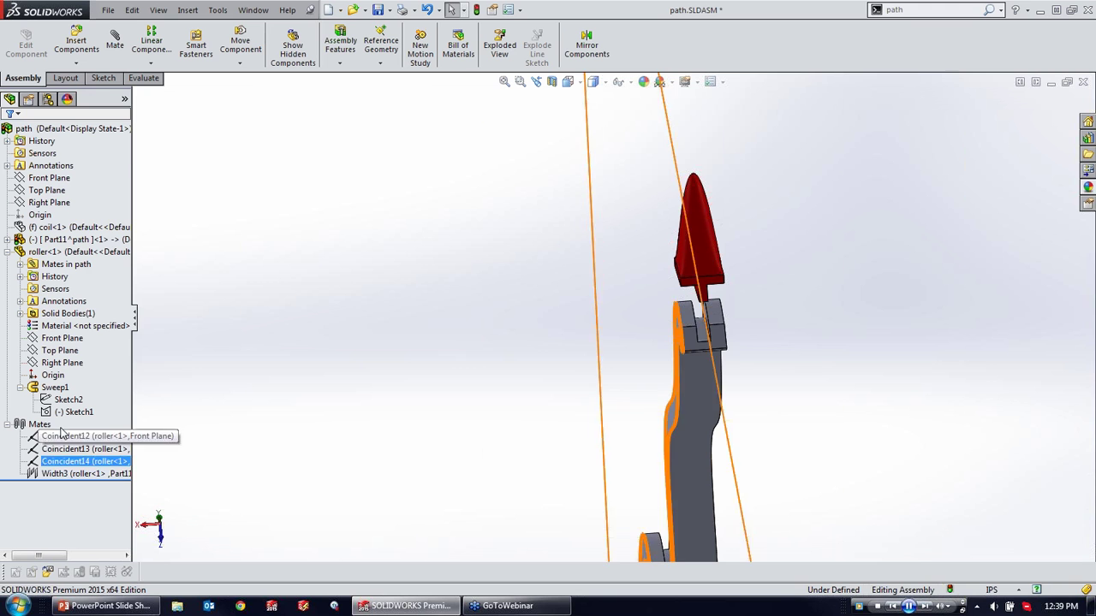
click(101, 475)
scroll(688, 308, down, 3)
drag(722, 225, 708, 280)
middle_drag(710, 289, 896, 328)
click(895, 331)
Step: Add a path mate between the lower front corner vertex of the red part's base flange and the track's upper outer edge
right_drag(854, 361, 853, 144)
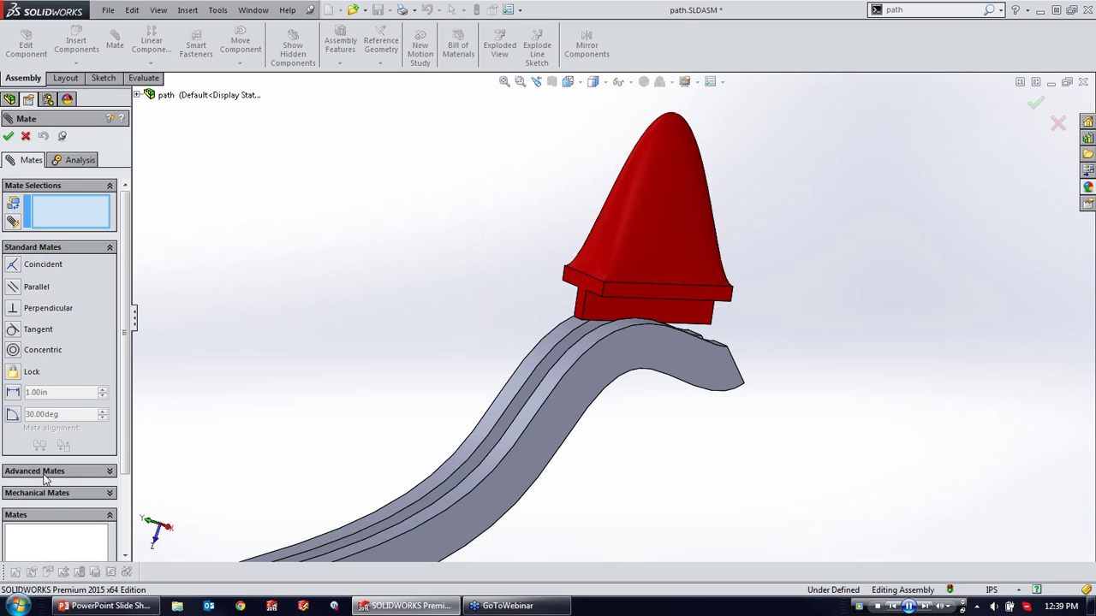
click(44, 473)
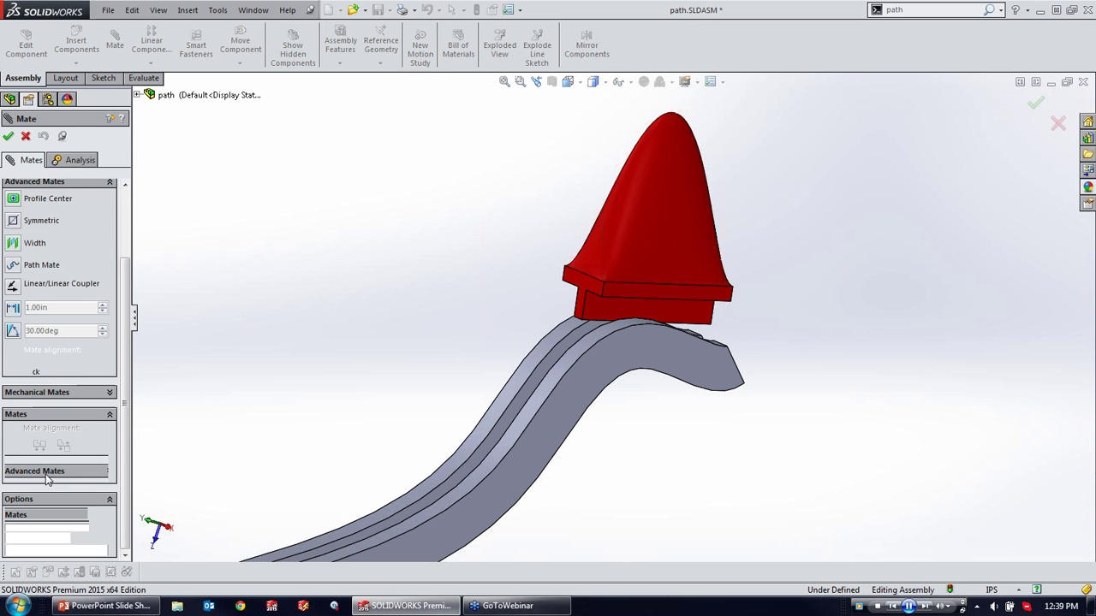
click(13, 265)
key(z)
key(z)
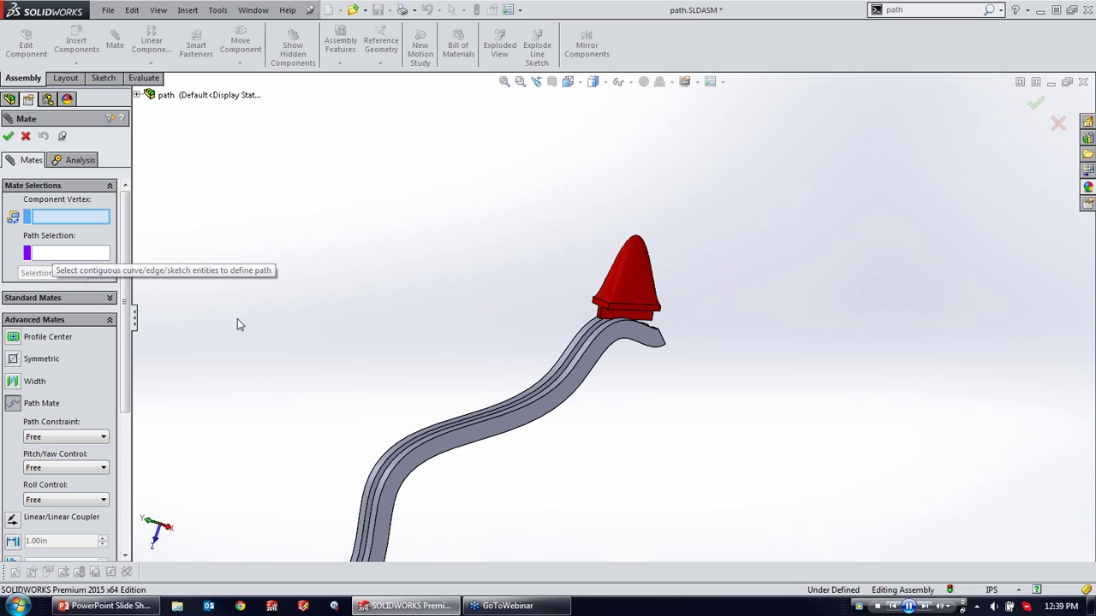
scroll(613, 340, down, 6)
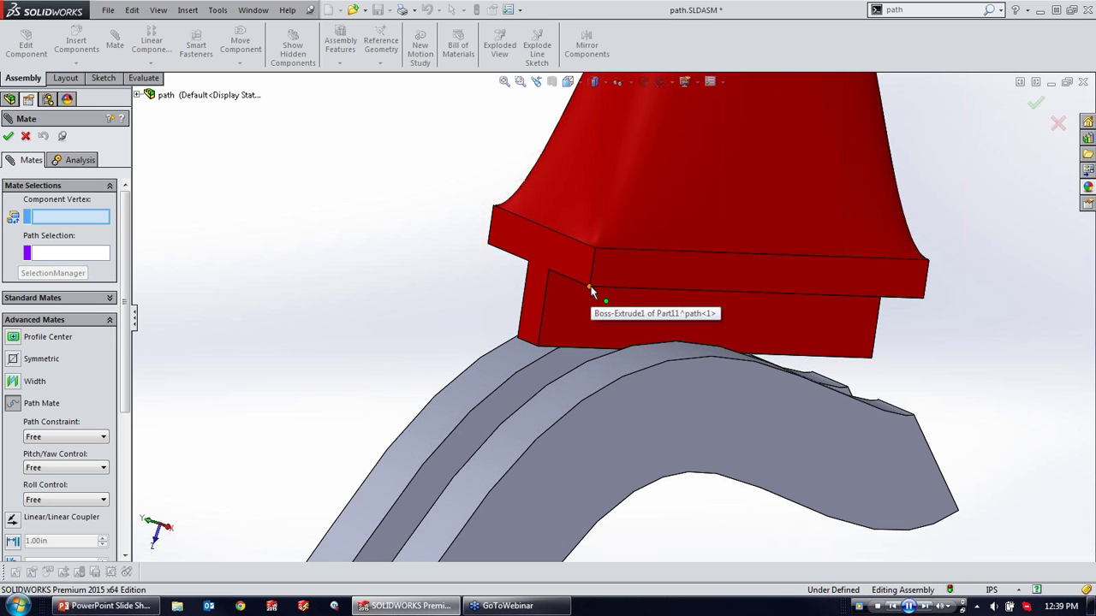
click(590, 289)
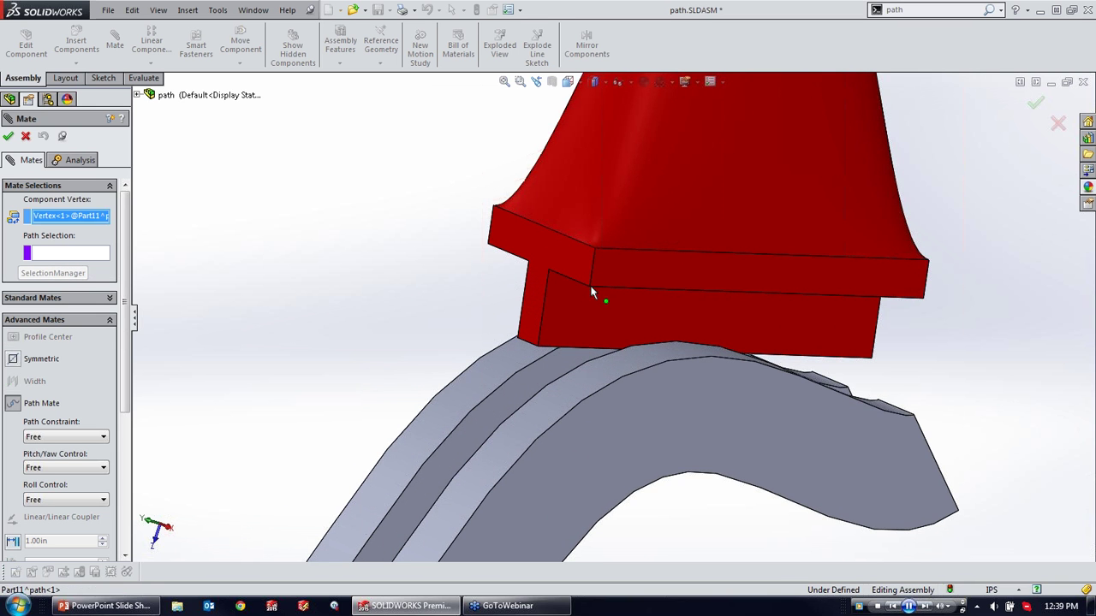
click(587, 408)
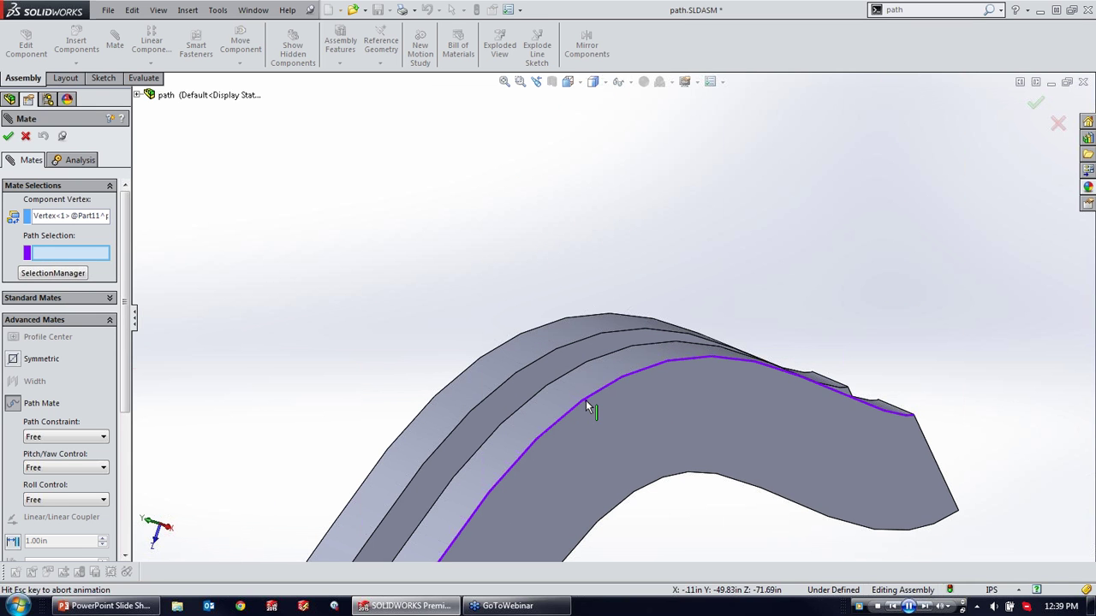
click(9, 137)
Step: Name the new path mate "frontleft" and close the Mate command
scroll(561, 333, up, 5)
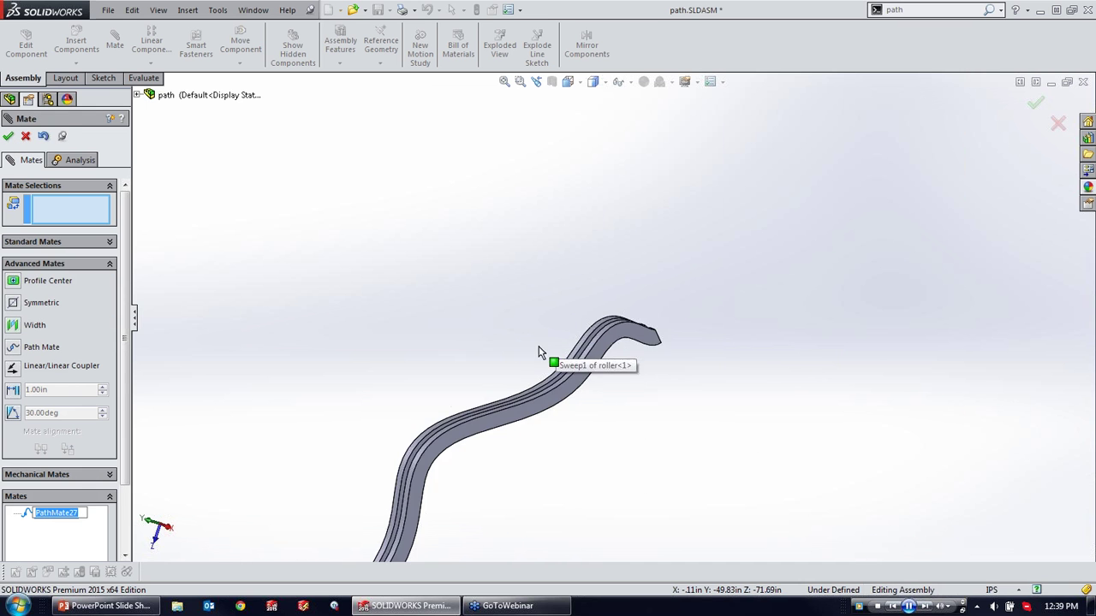
scroll(325, 402, up, 3)
text(f)
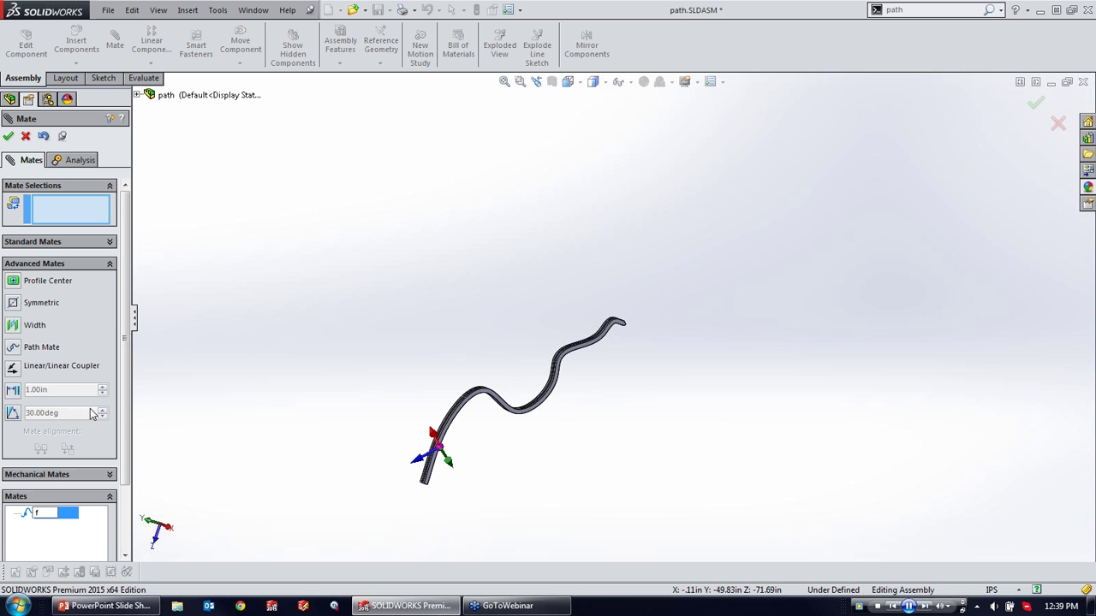
text(rontleft)
key(Return)
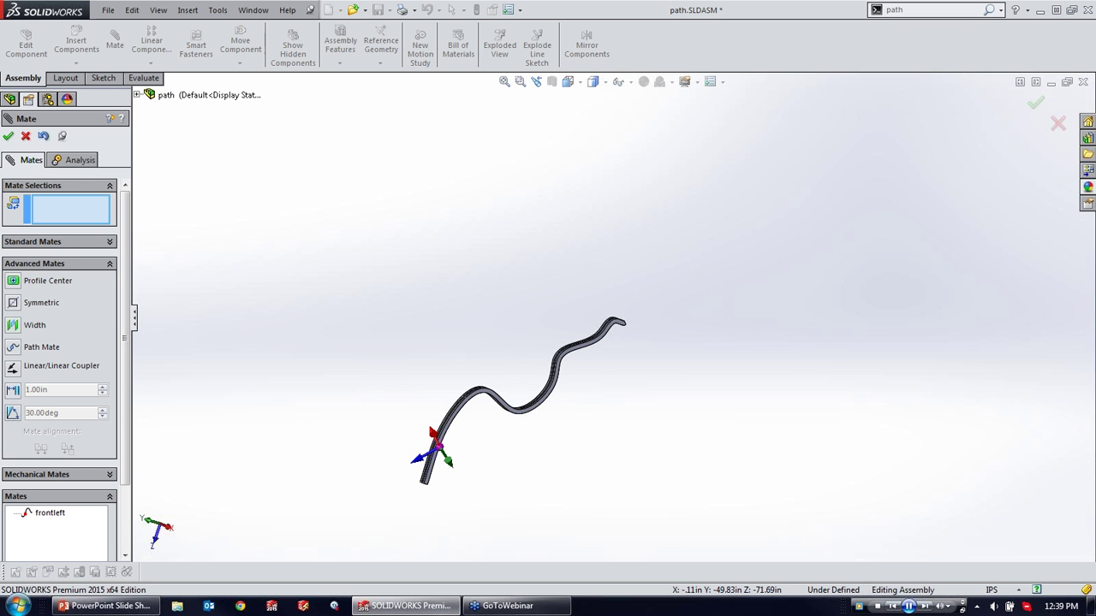
click(9, 137)
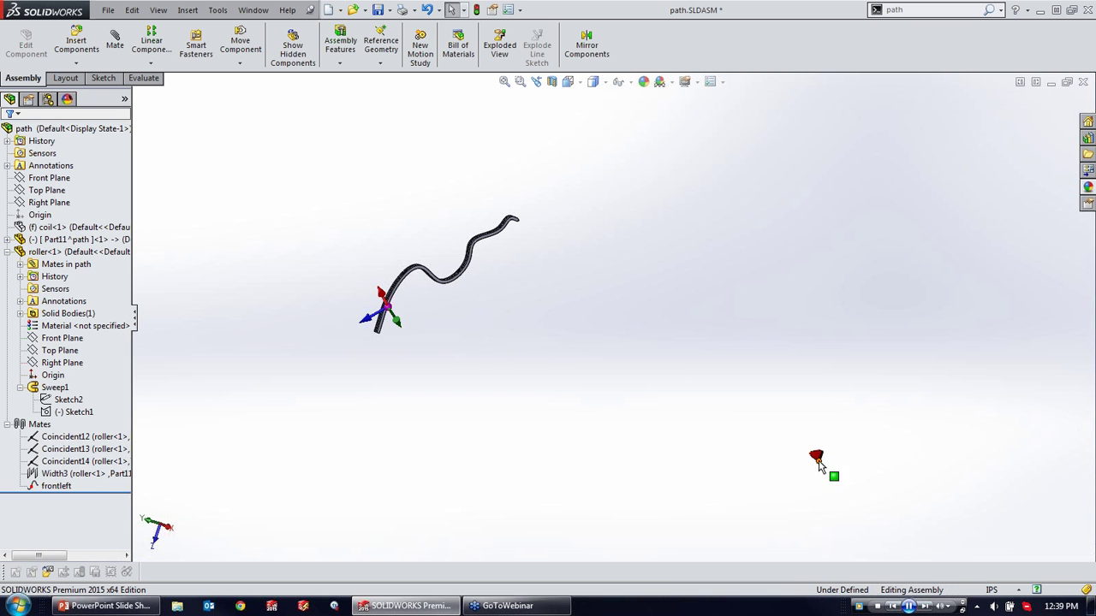
Step: Bring the red part back onto the track and slide it along the curve near the track's end
click(467, 257)
scroll(473, 206, down, 6)
drag(685, 430, 501, 344)
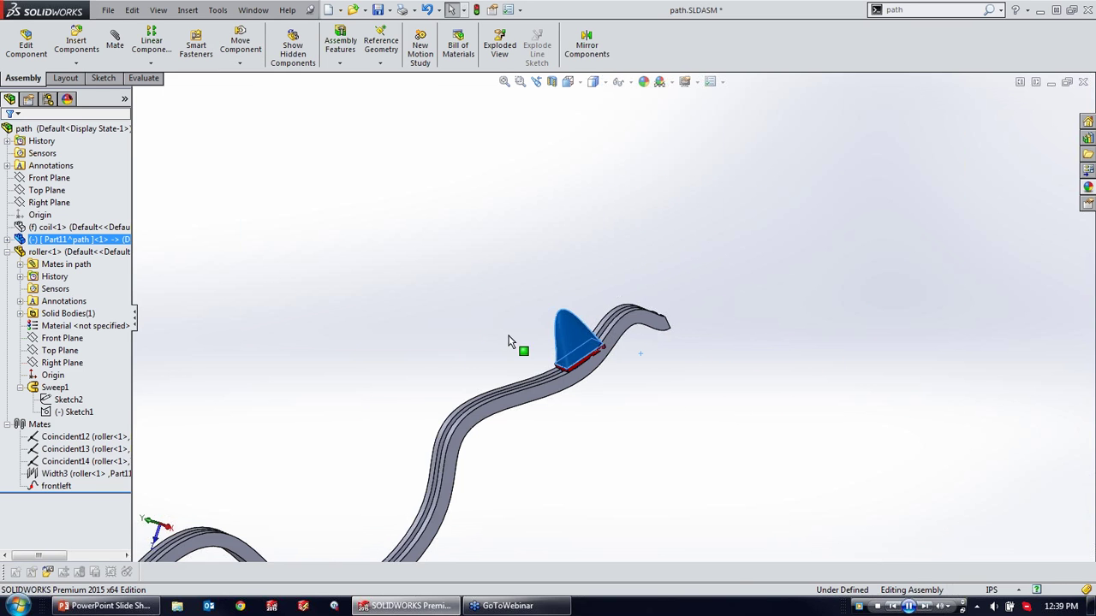
mouse_move(603, 330)
mouse_down()
mouse_move(511, 360)
mouse_move(535, 458)
mouse_move(455, 354)
mouse_move(392, 409)
mouse_move(377, 490)
mouse_move(585, 301)
mouse_move(602, 266)
mouse_move(565, 324)
mouse_move(591, 319)
mouse_up()
scroll(595, 319, down, 2)
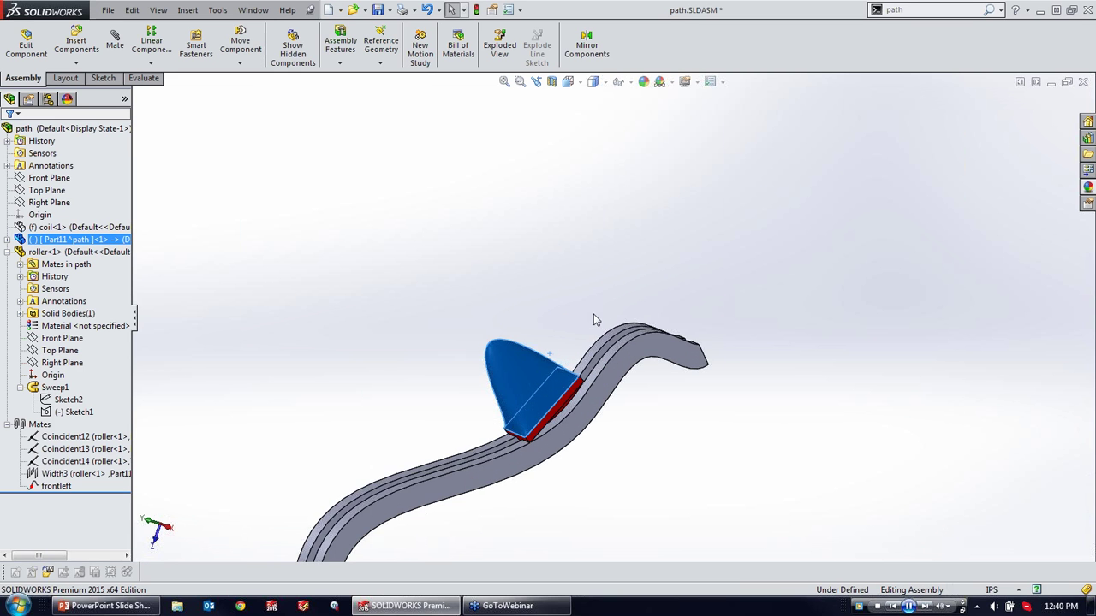
Step: Add a second path mate between another lower corner of the red part's flange and the track's upper side edge, naming it "back right"
middle_drag(576, 314, 345, 428)
key(Escape)
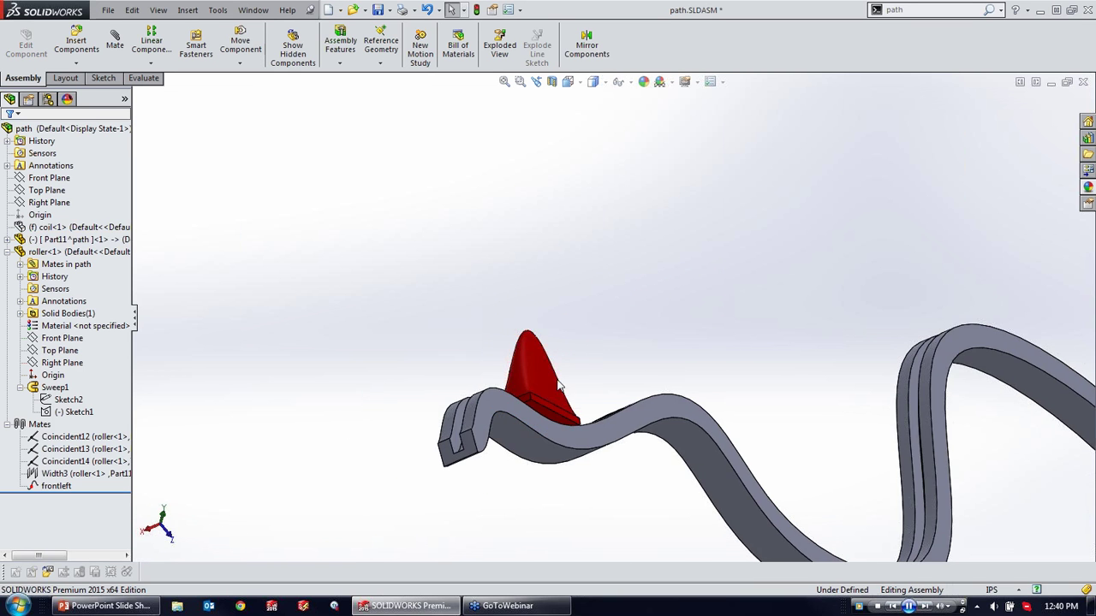
scroll(544, 406, down, 2)
middle_drag(545, 406, 472, 497)
scroll(577, 414, down, 4)
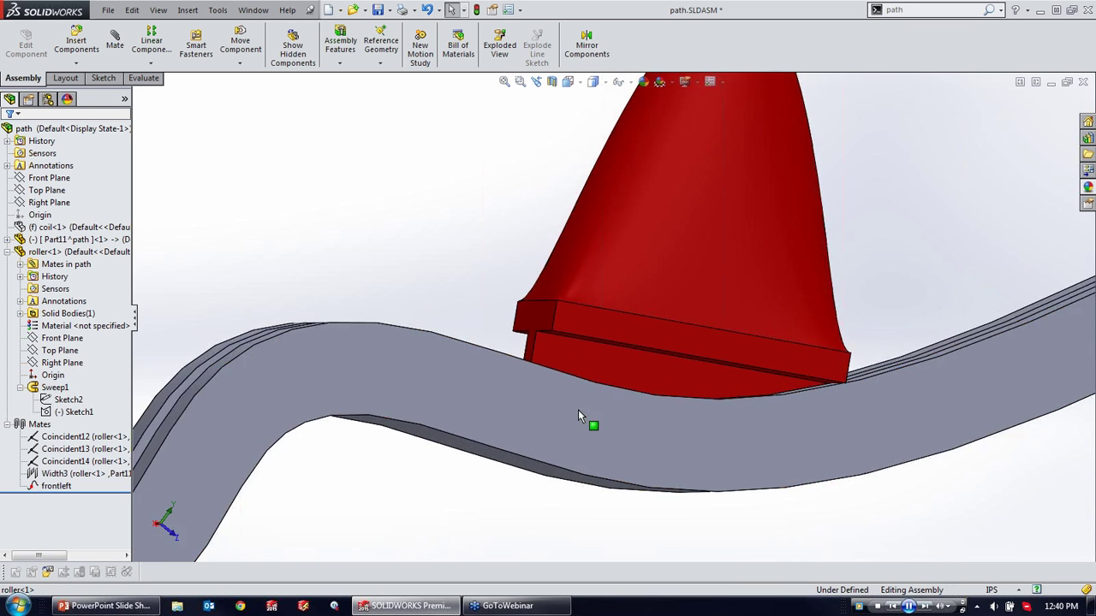
middle_drag(539, 426, 526, 232)
right_drag(484, 227, 456, 147)
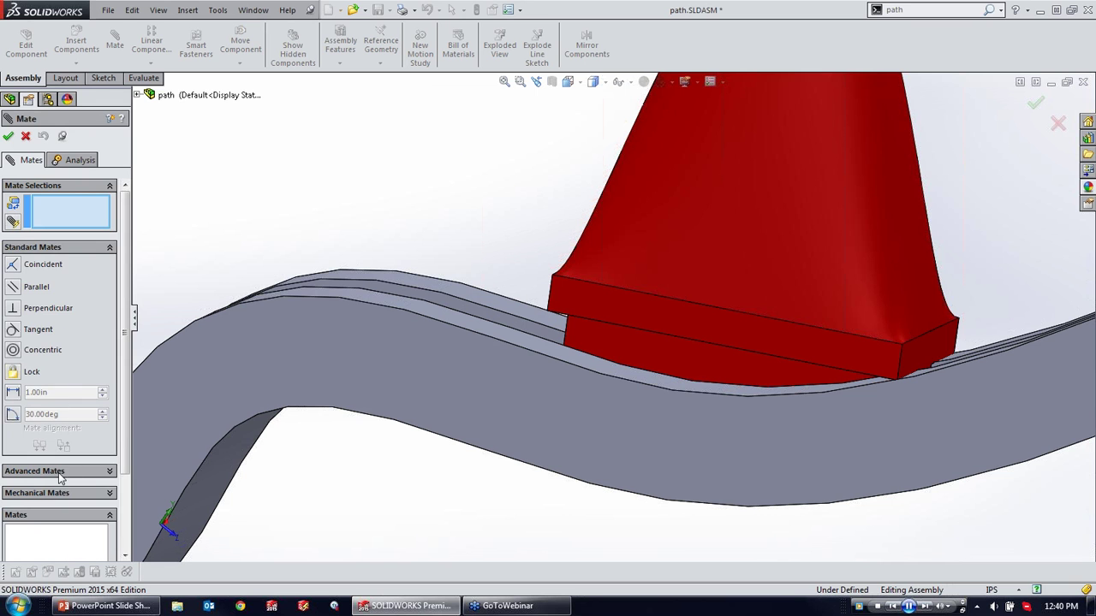
click(34, 472)
click(14, 266)
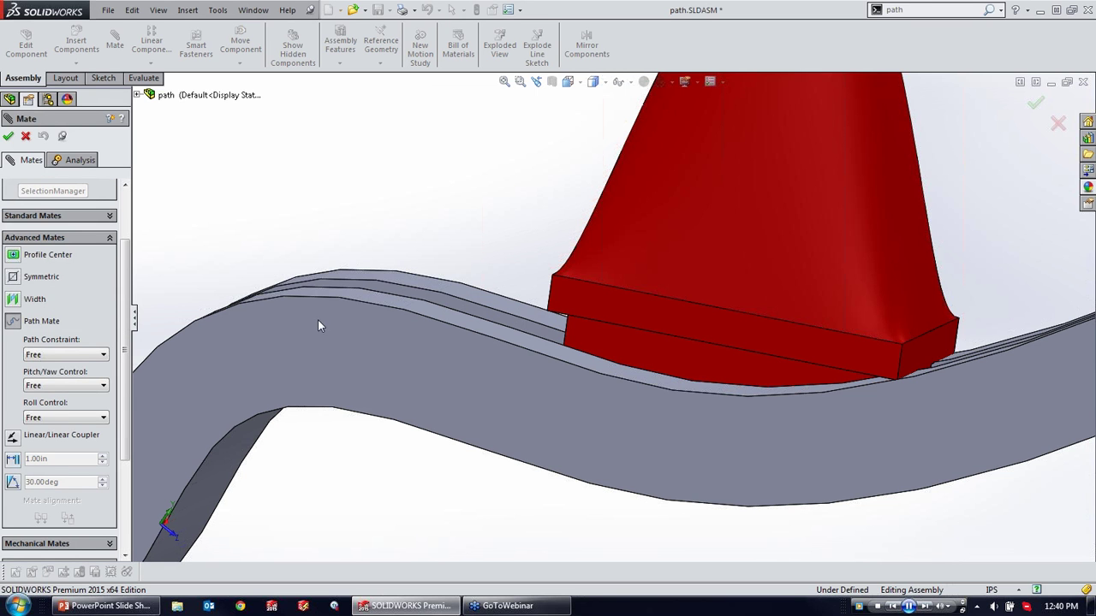
click(547, 311)
click(533, 358)
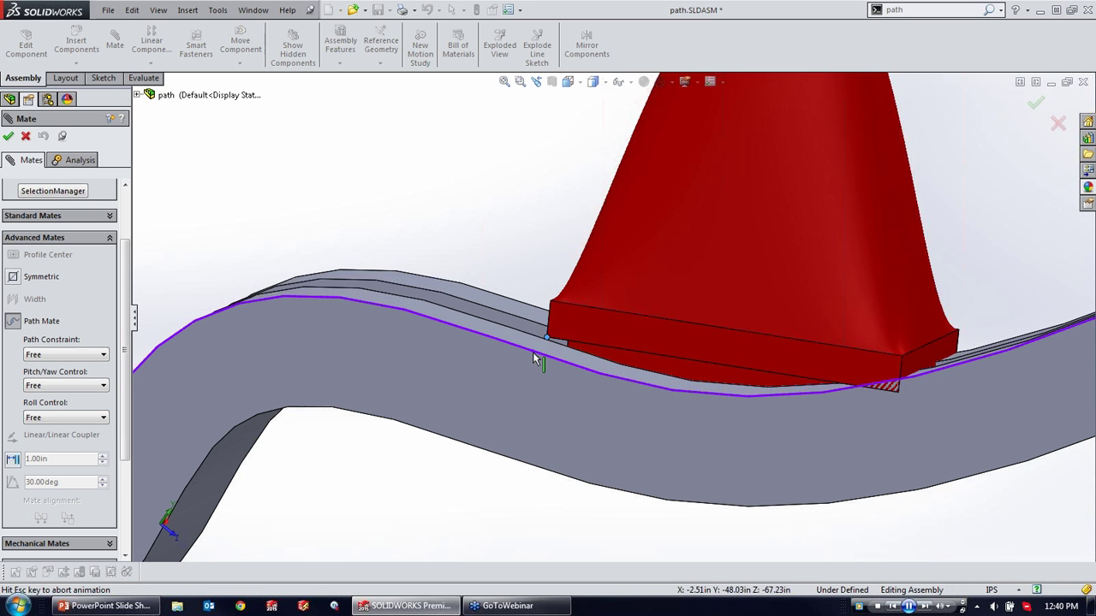
click(8, 136)
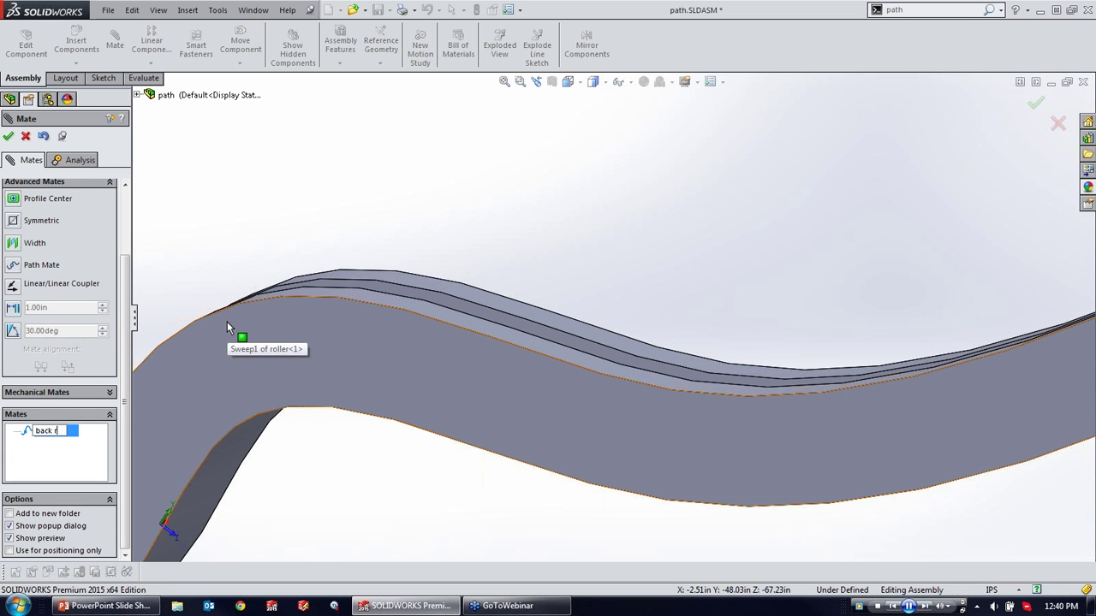
key(Return)
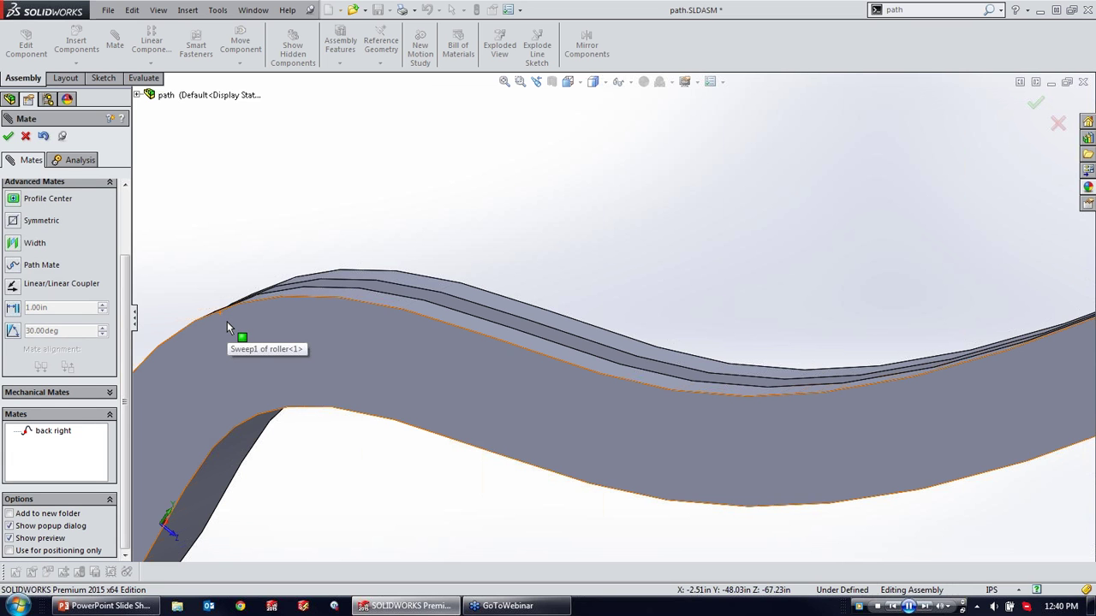
click(8, 136)
Step: Move the red part back onto the dip in the middle of the track
key(f)
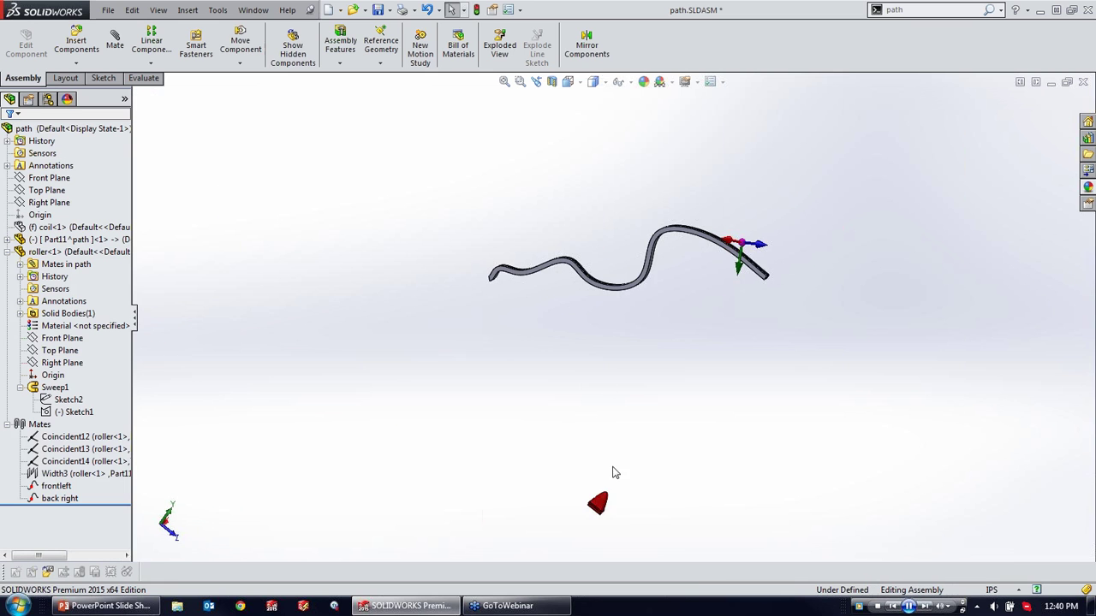
drag(602, 505, 607, 272)
scroll(604, 264, down, 4)
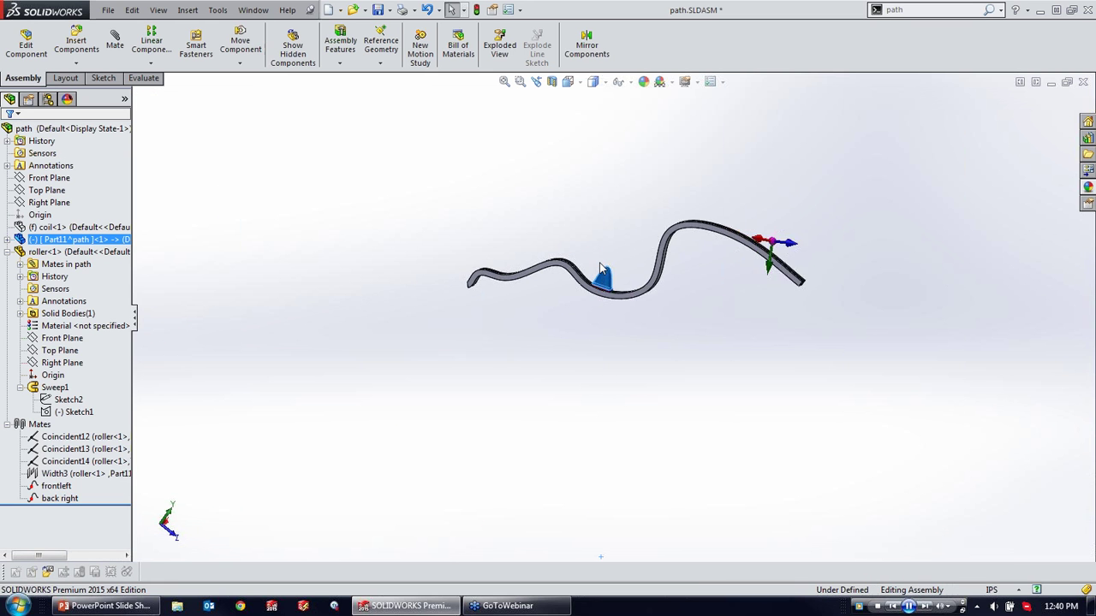
scroll(603, 343, down, 3)
scroll(489, 269, up, 4)
scroll(448, 314, down, 3)
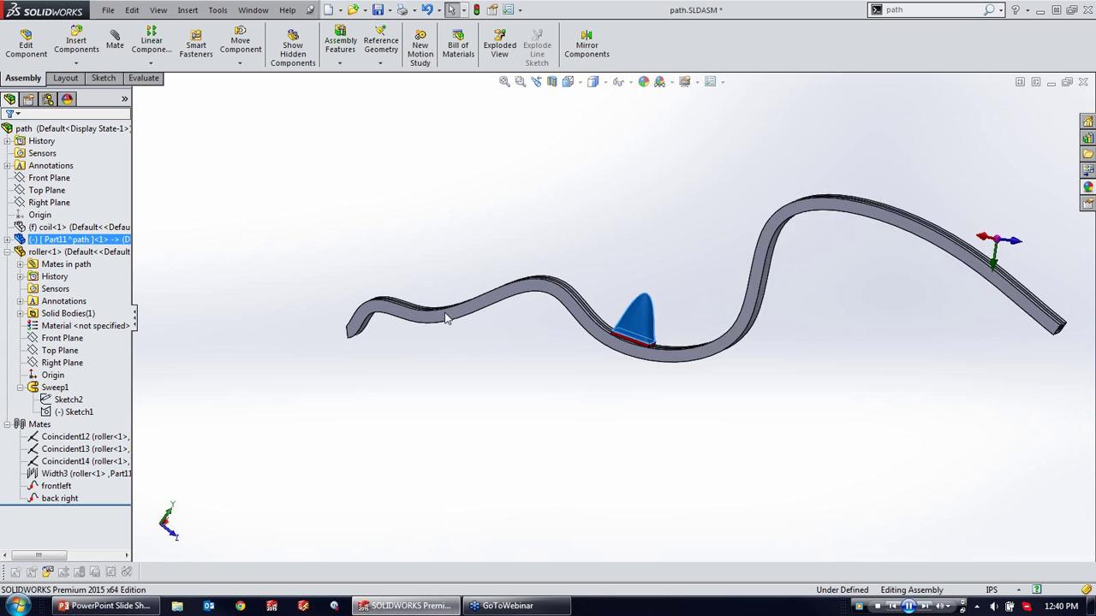
Step: Slide the red part back and forth along the track to test how it follows both path mates
mouse_move(668, 317)
mouse_down()
mouse_move(642, 324)
mouse_move(505, 282)
mouse_move(343, 309)
mouse_move(370, 291)
mouse_move(357, 336)
mouse_move(477, 302)
mouse_move(699, 315)
mouse_move(866, 295)
mouse_up()
scroll(370, 287, down, 4)
scroll(866, 298, up, 5)
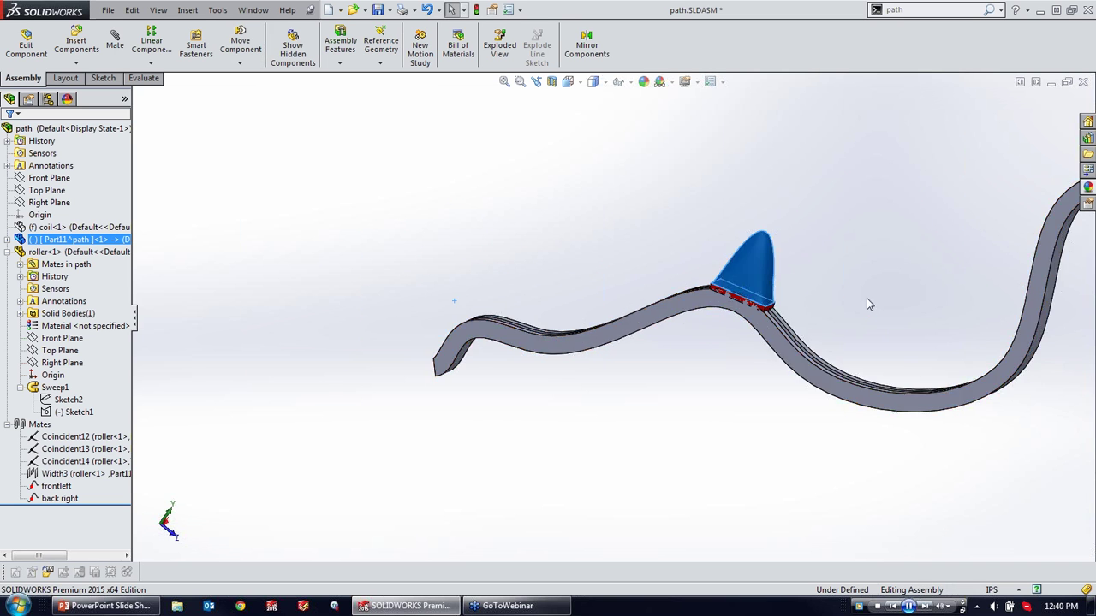
drag(670, 300, 605, 311)
drag(308, 392, 365, 381)
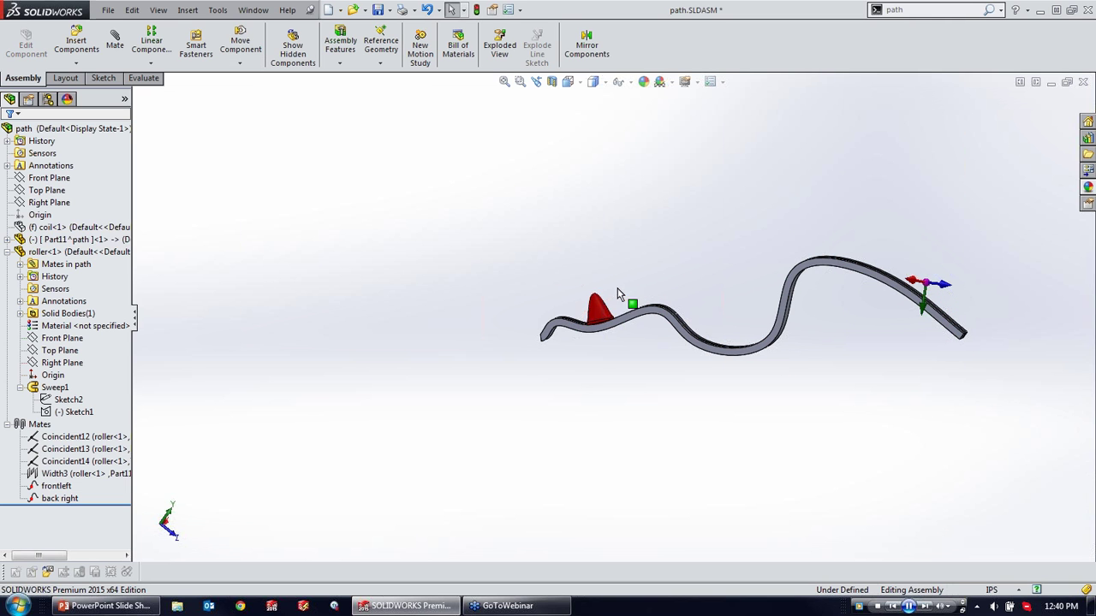
Step: Open the frontleft path mate and review its Path Constraint, Pitch/Yaw Control and Roll Control options without changing them
click(53, 486)
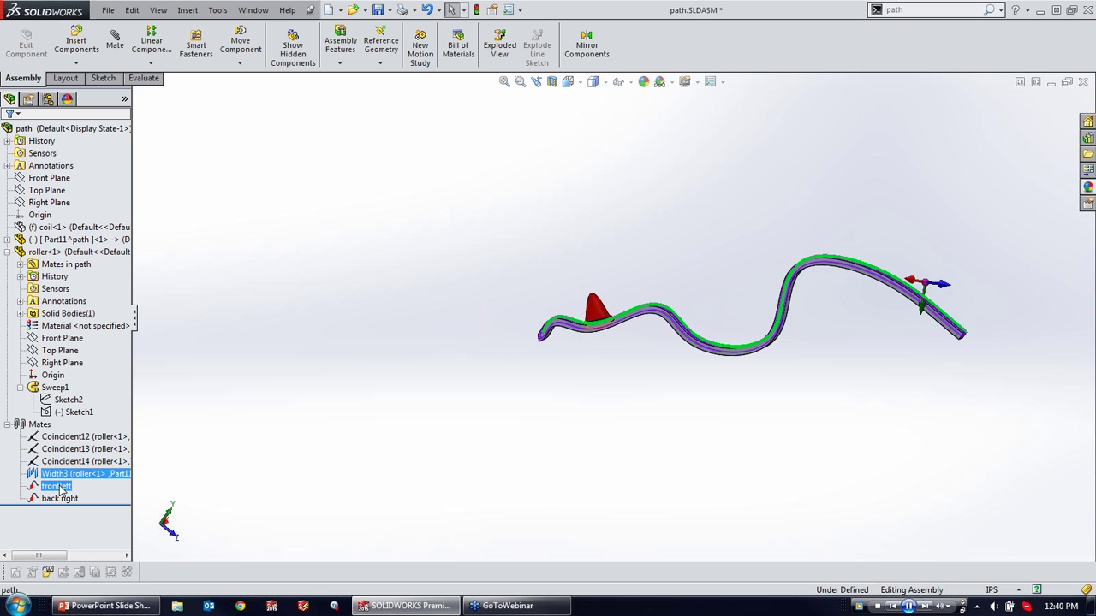
click(71, 449)
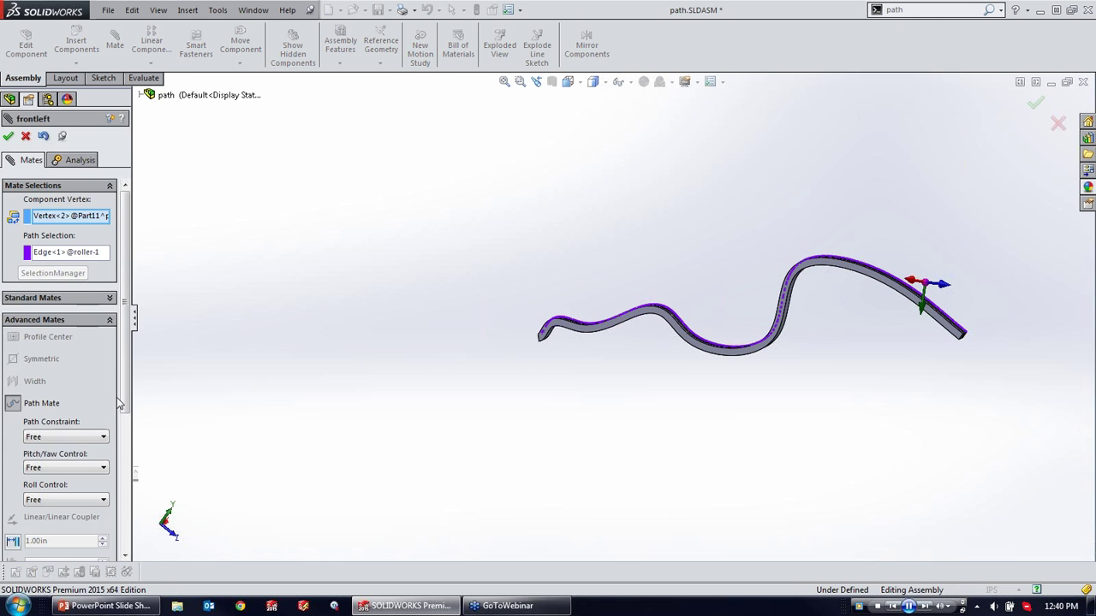
click(82, 438)
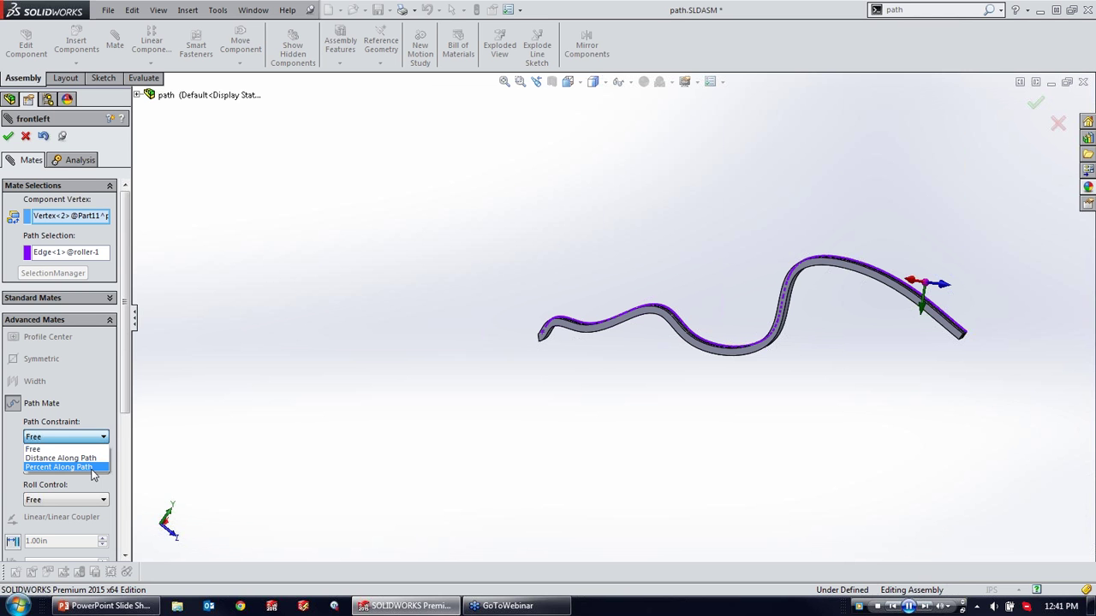
click(39, 494)
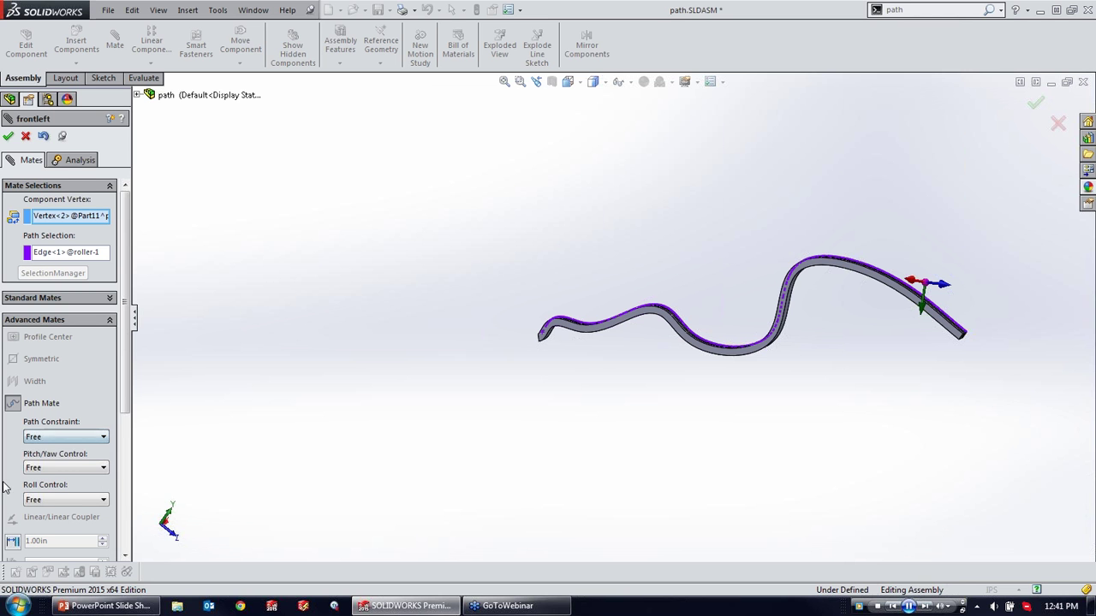
click(72, 468)
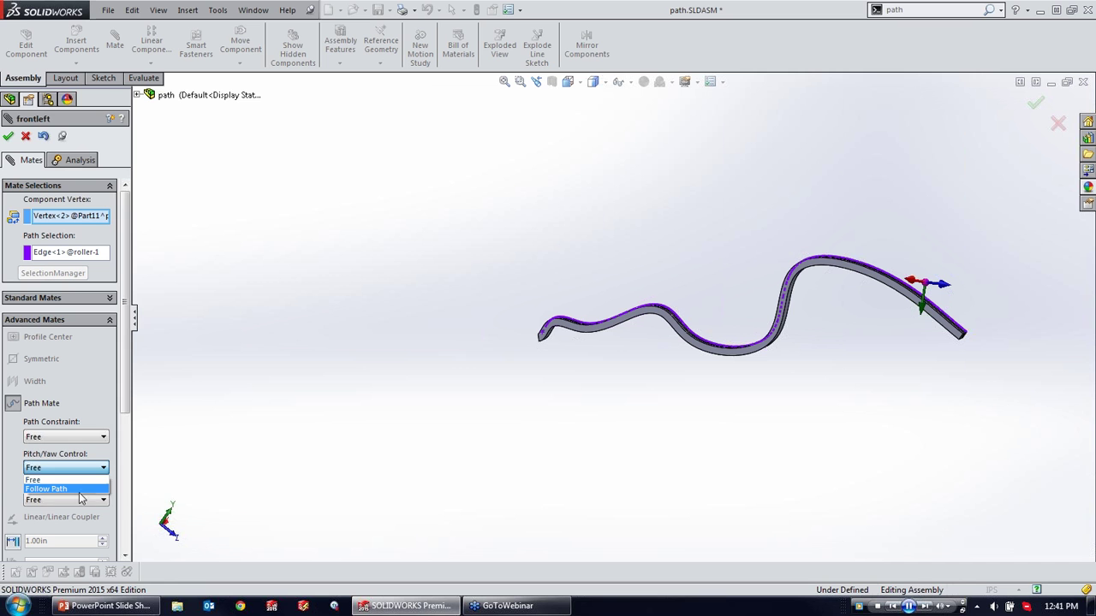
click(53, 505)
click(76, 496)
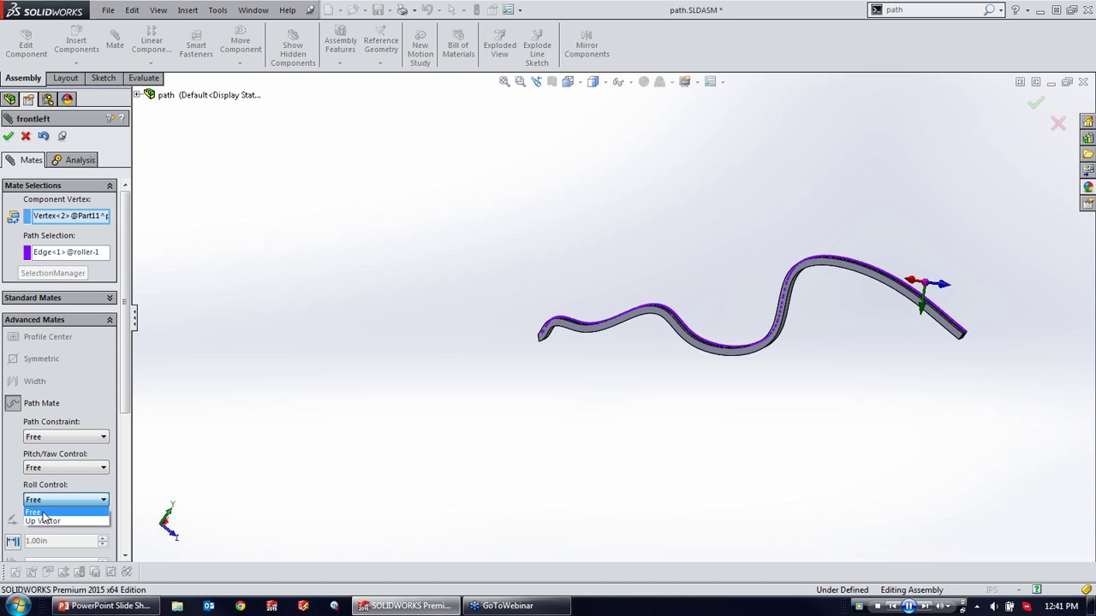
click(44, 512)
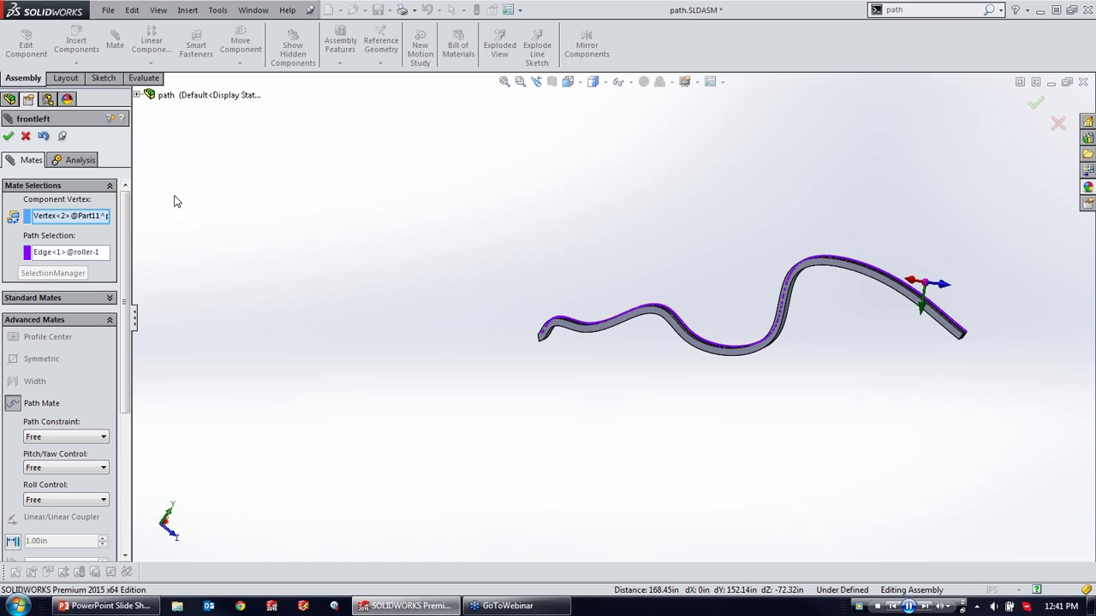
click(27, 137)
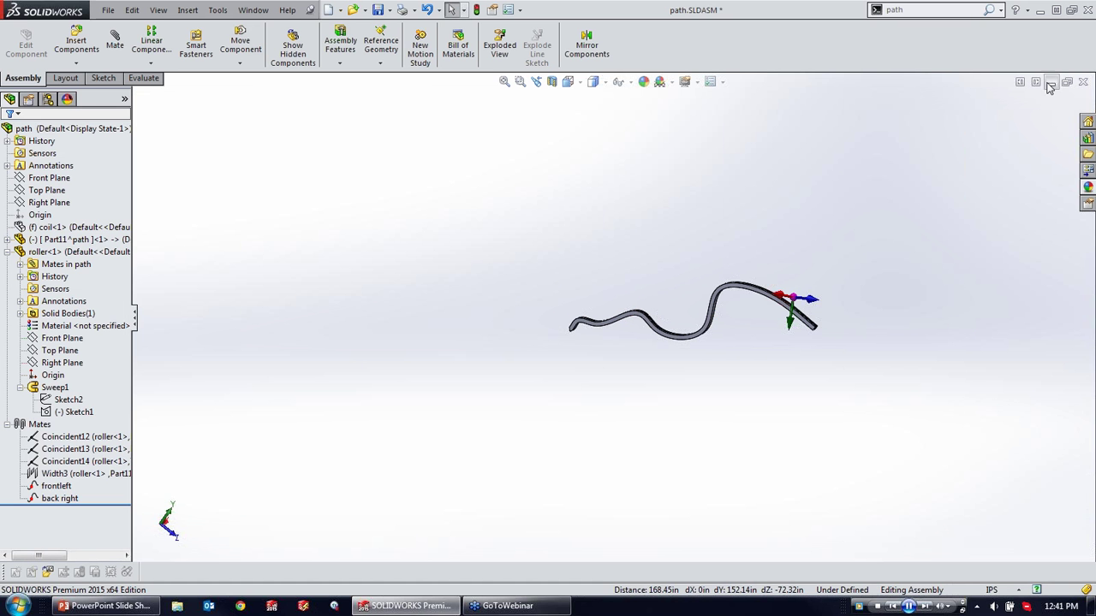
Step: Switch to PowerPoint to reveal the Linear/Linear Coupler mate bullet, and return to SOLIDWORKS to minimize the path assembly
click(108, 605)
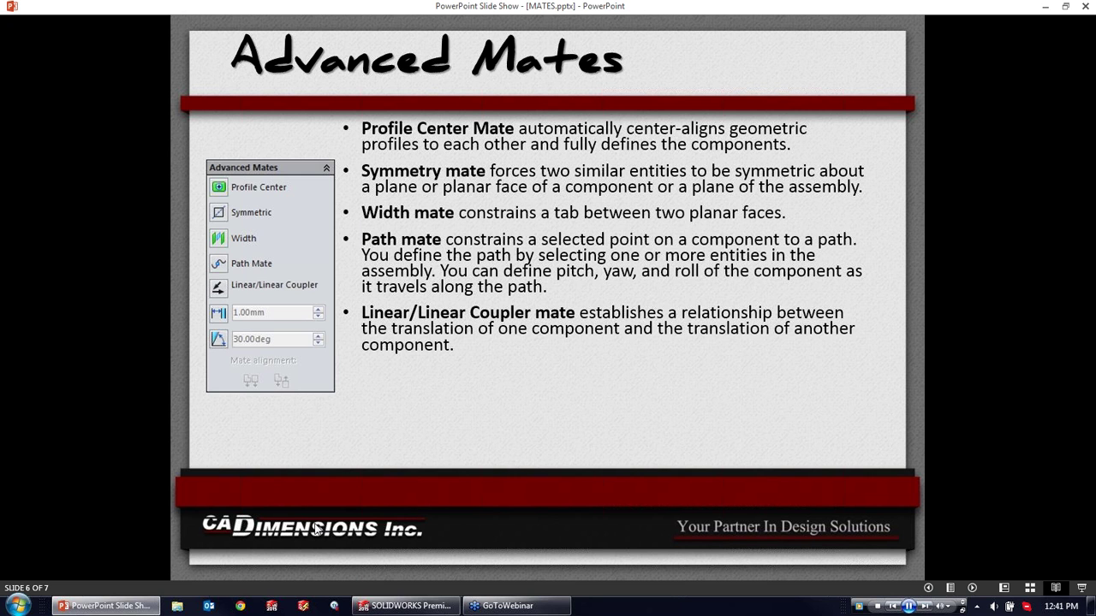
click(404, 606)
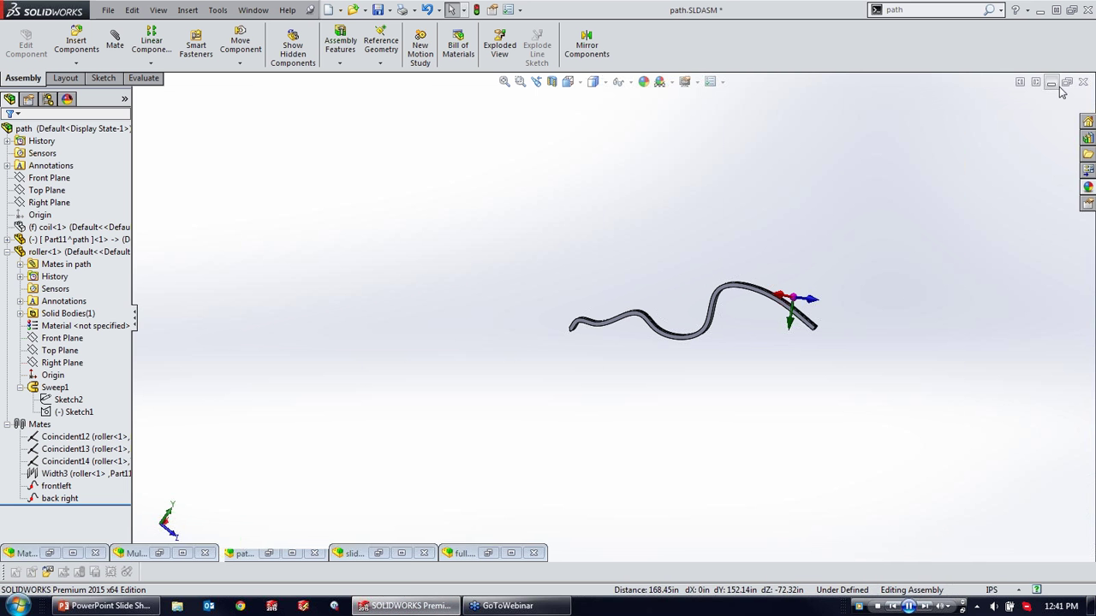
click(1052, 83)
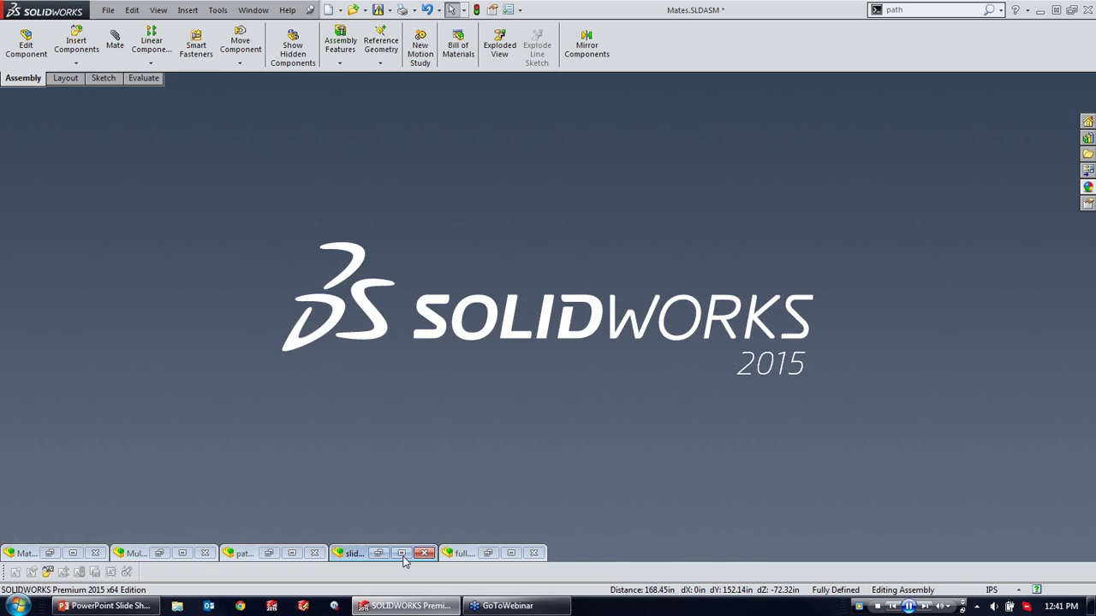
Step: Open the minimized slider assembly and move the red and black rails clear of the gray channel
click(402, 554)
drag(565, 346, 723, 398)
drag(490, 347, 598, 369)
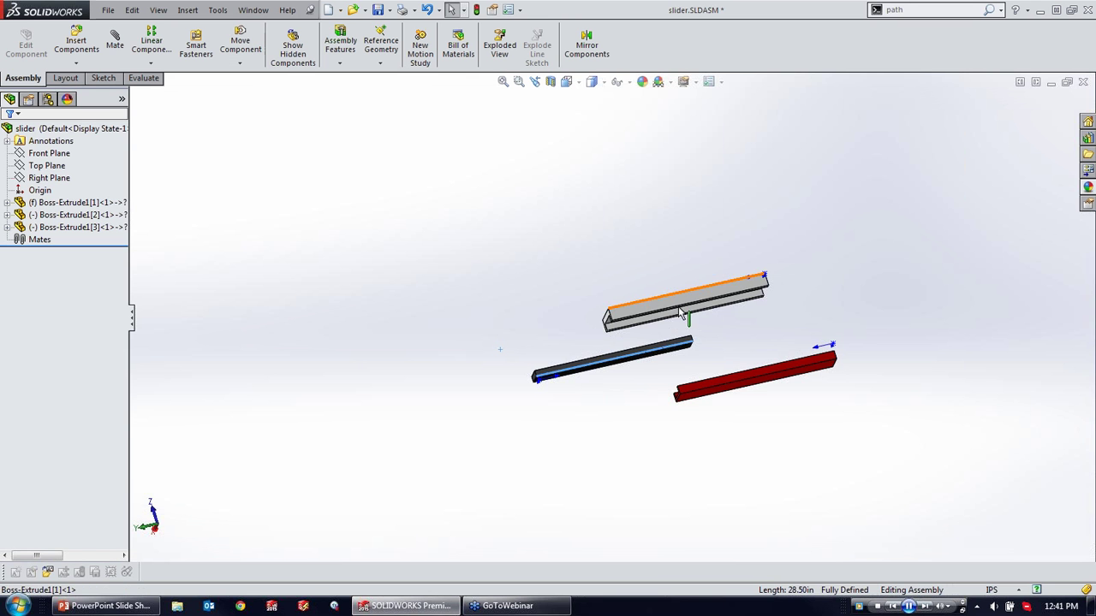
click(721, 298)
scroll(719, 374, up, 3)
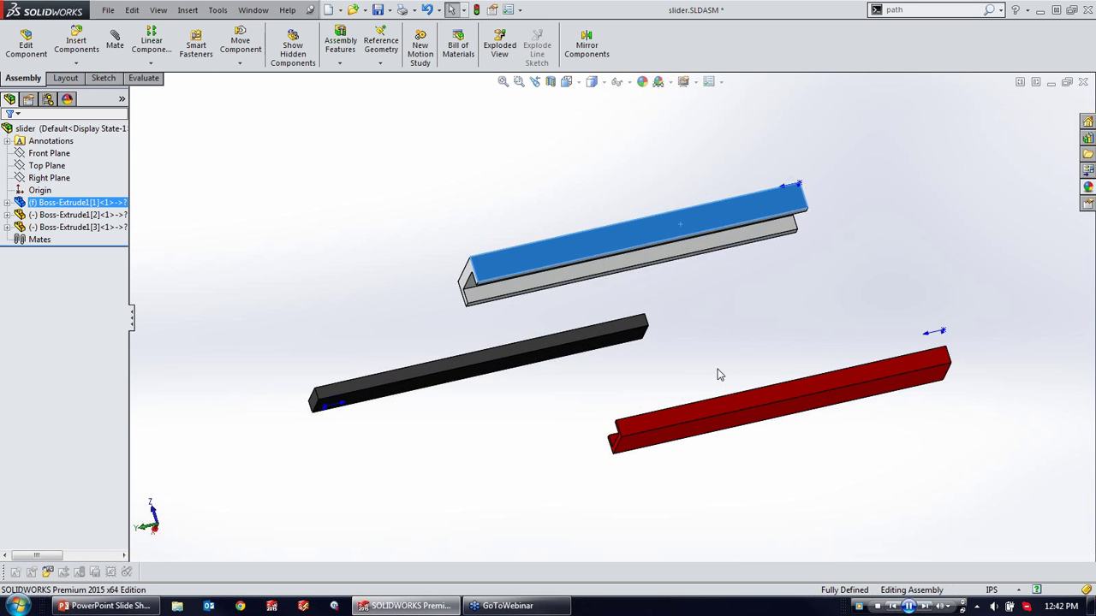
middle_drag(760, 321, 911, 303)
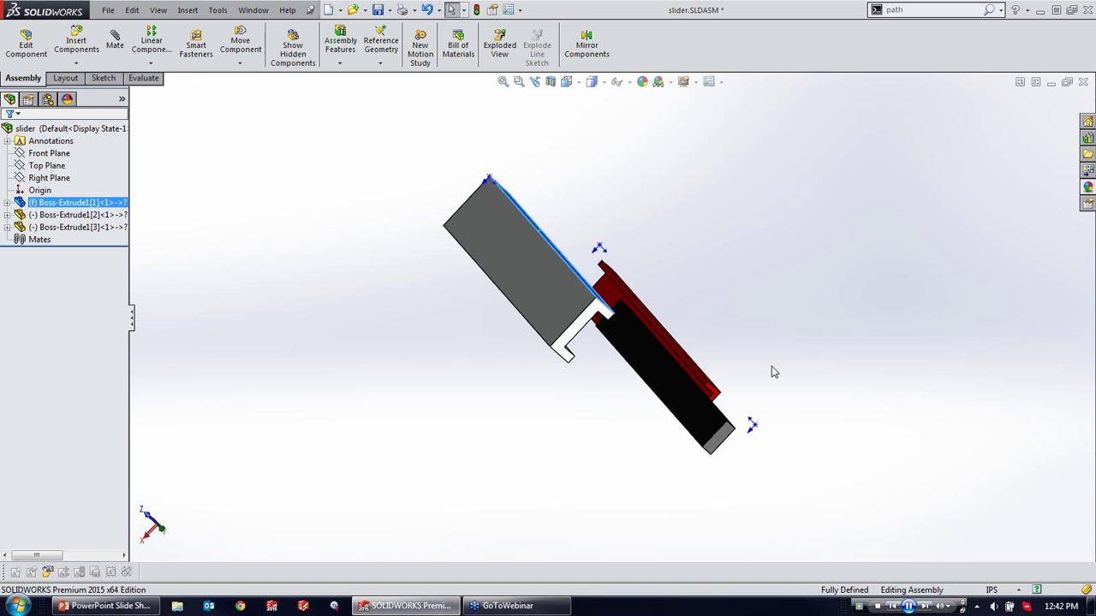
middle_drag(701, 372, 648, 377)
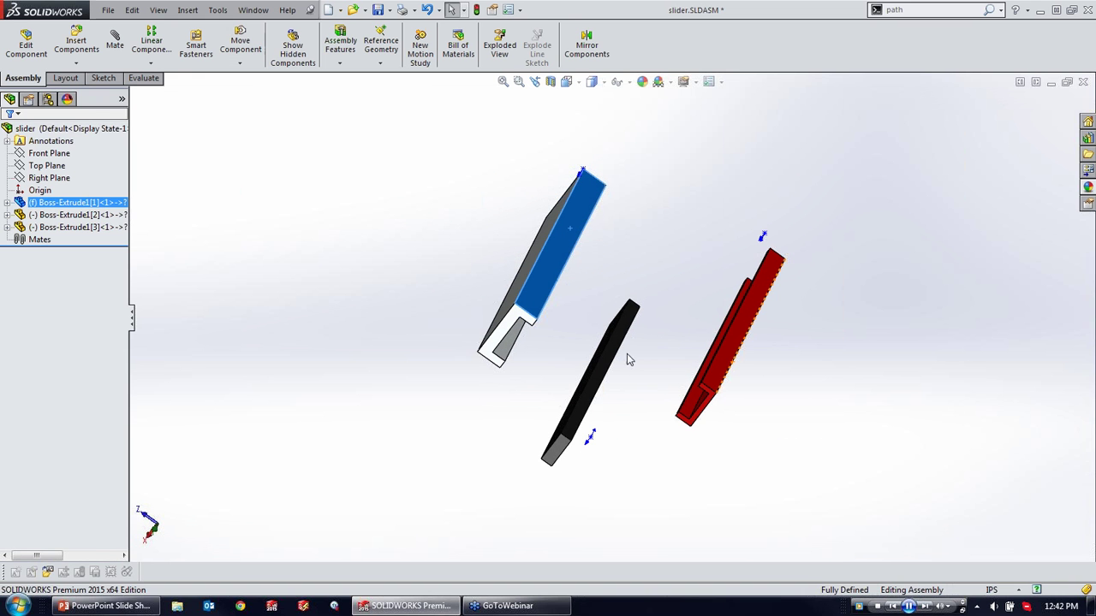
Step: Reposition the black and red rails so they lie close to the open side of the gray channel
drag(601, 376, 497, 399)
drag(716, 386, 615, 480)
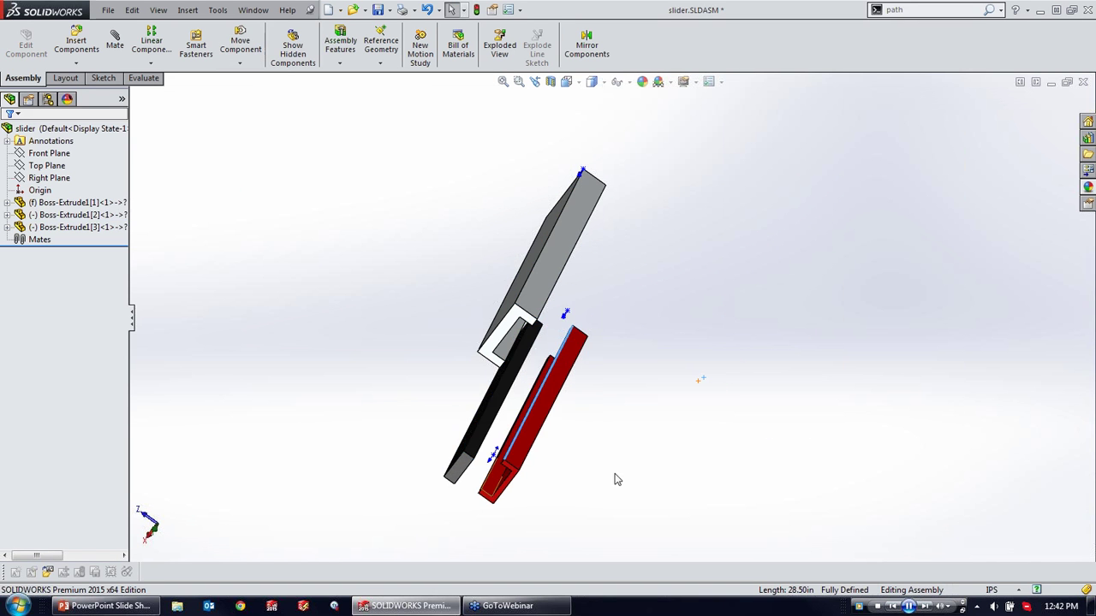
middle_drag(579, 349, 536, 264)
click(32, 241)
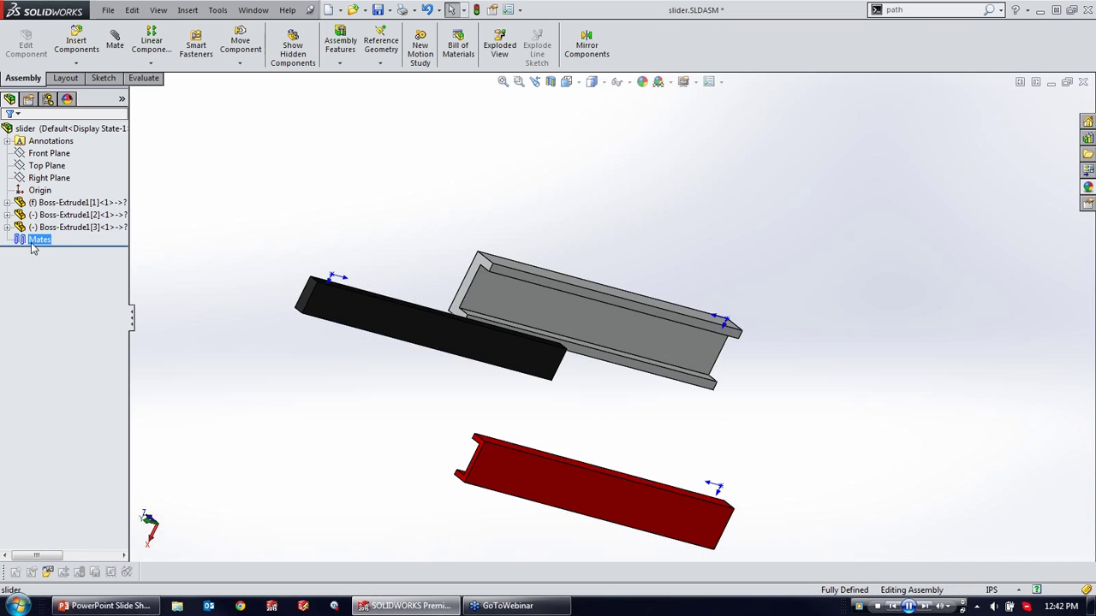
drag(439, 341, 476, 311)
drag(562, 475, 559, 309)
scroll(560, 310, down, 2)
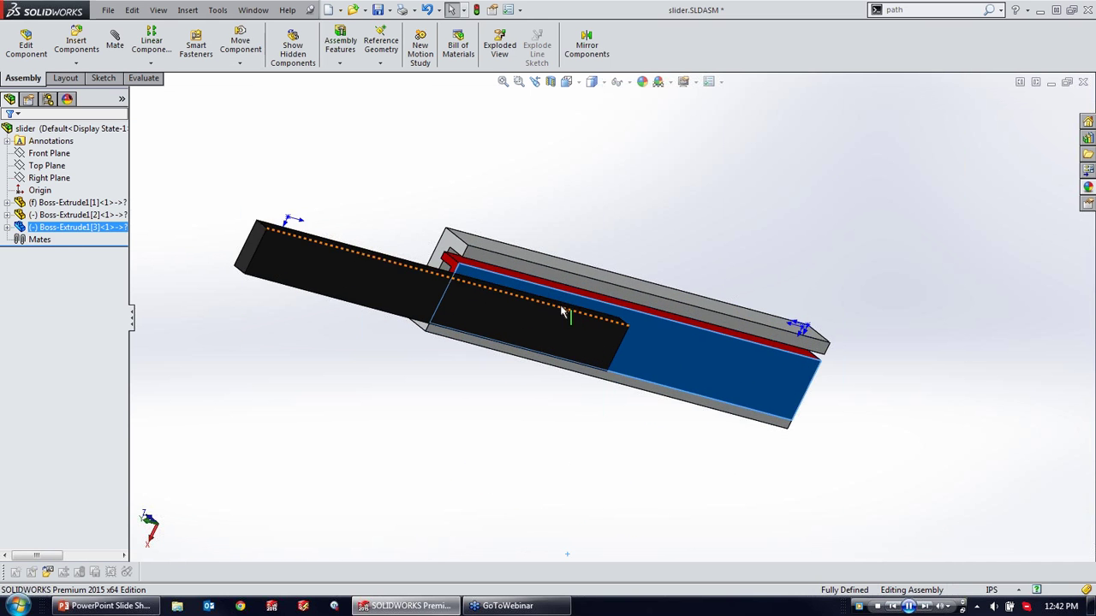
Step: Start a Width mate with the Centered constraint, using the gray channel's two inner side faces as width selections
middle_drag(603, 307, 610, 362)
middle_drag(518, 306, 476, 282)
click(474, 281)
right_drag(228, 249, 235, 158)
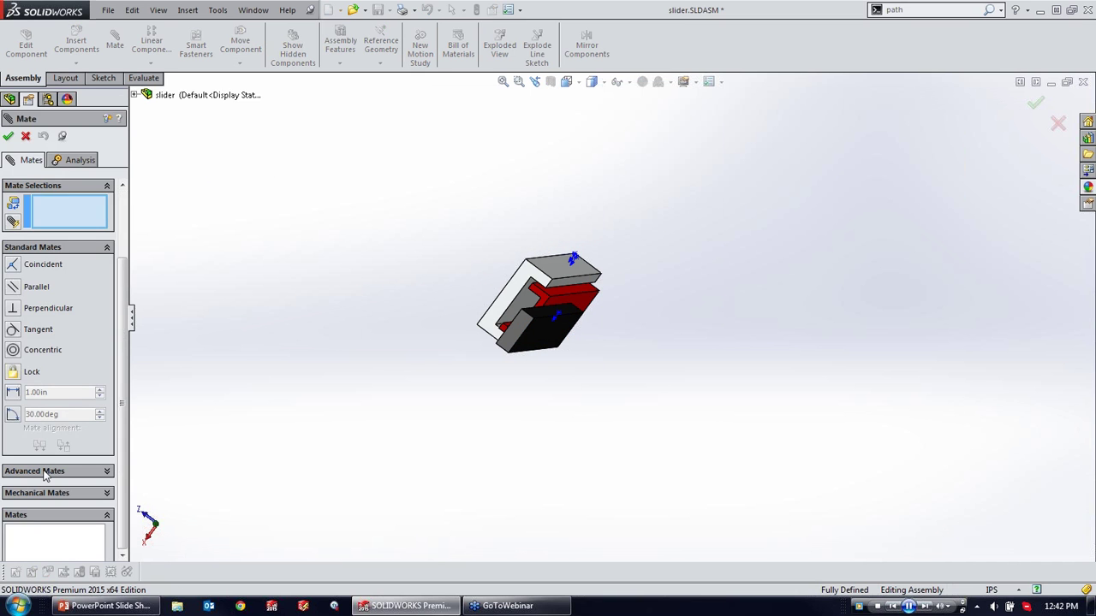
click(43, 470)
click(17, 246)
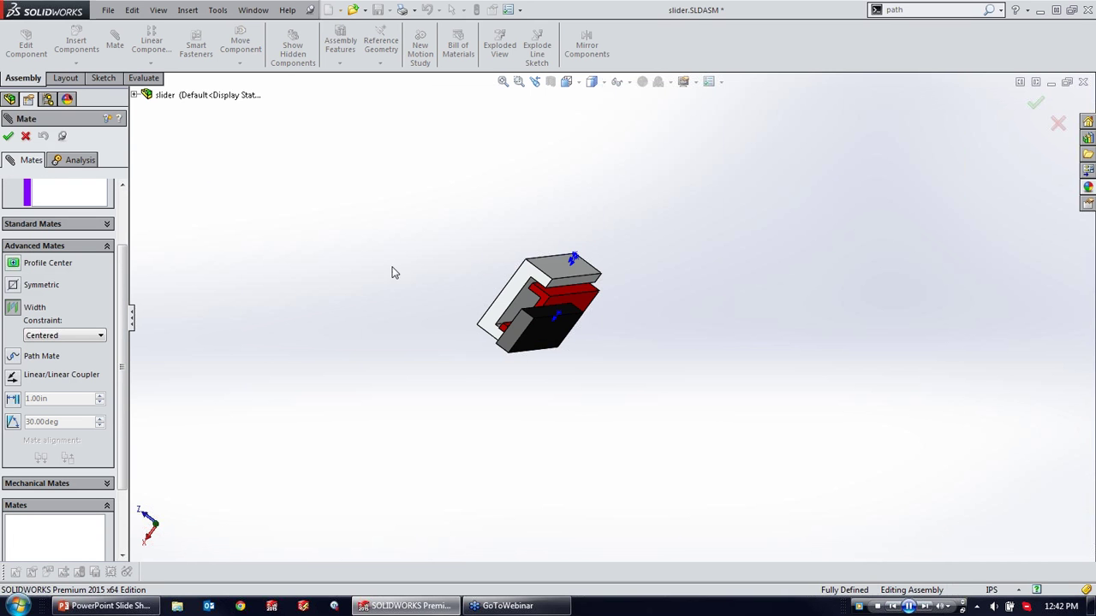
scroll(541, 300, down, 4)
middle_drag(554, 328, 579, 288)
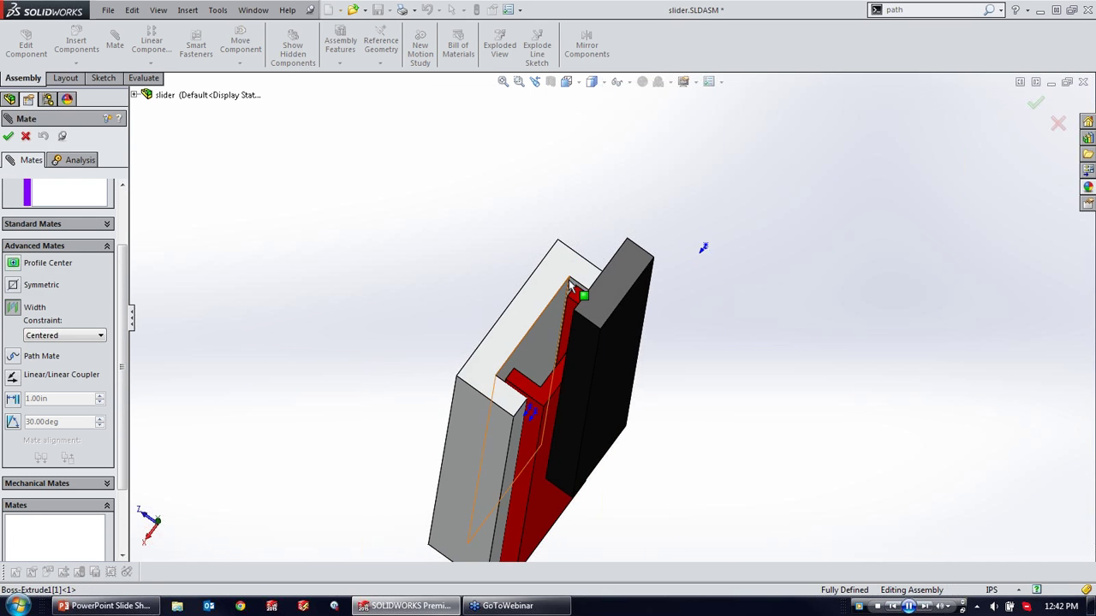
scroll(579, 291, down, 3)
click(578, 280)
middle_drag(529, 334, 530, 423)
scroll(496, 390, up, 5)
scroll(531, 428, down, 3)
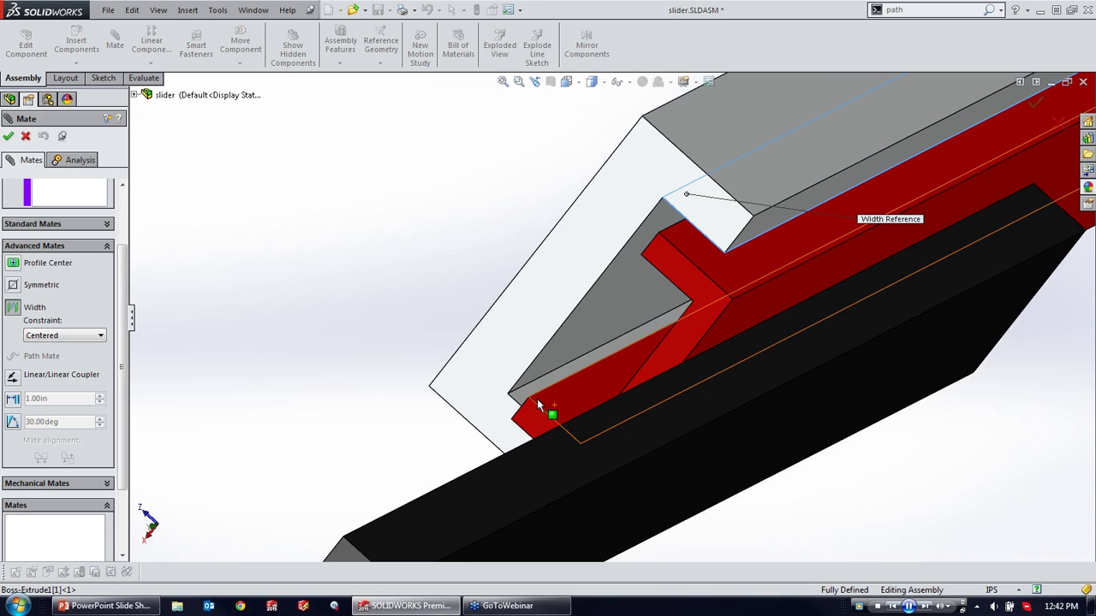
click(527, 390)
Step: Pick the red rail's two outer side faces as tab selections and accept the Width mate
click(735, 272)
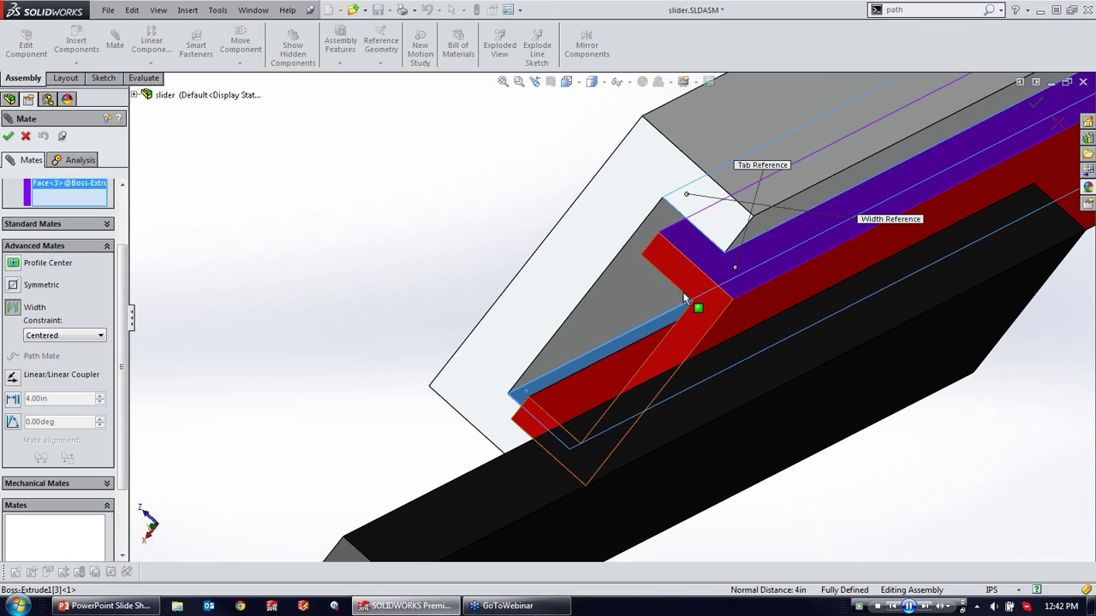
middle_drag(728, 252, 660, 359)
click(581, 442)
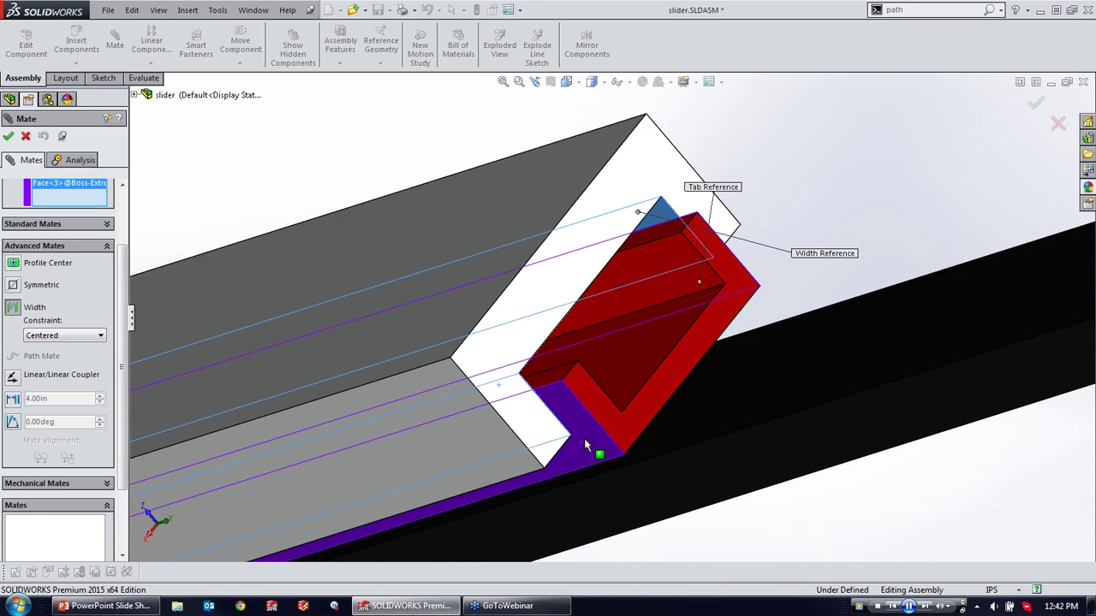
click(8, 137)
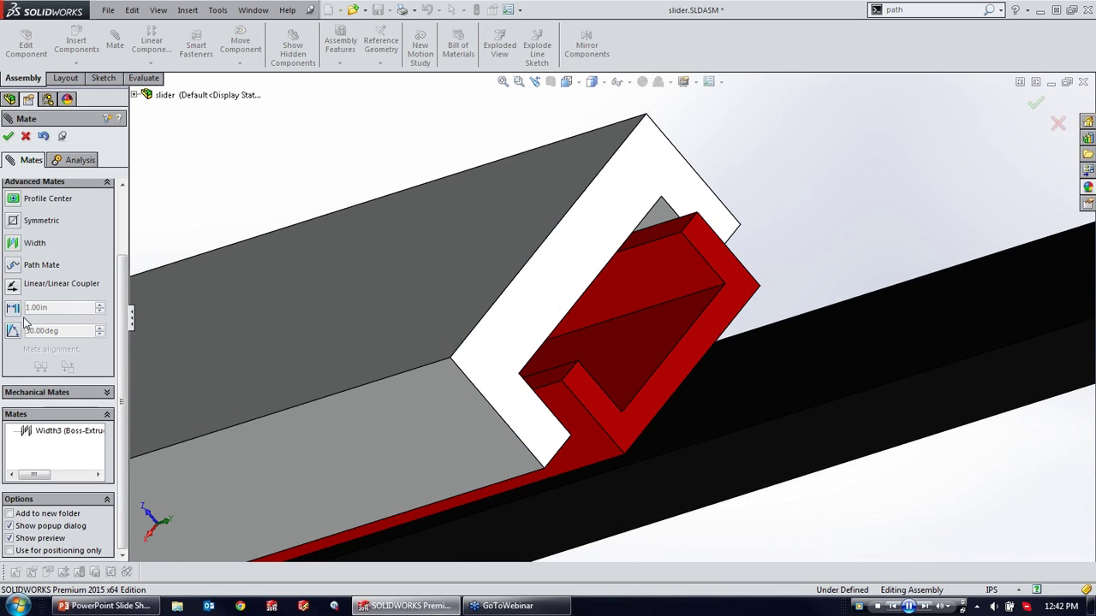
Step: Start another centered Width mate with only the red rail's two inner side faces as width selections
click(13, 244)
scroll(737, 369, up, 3)
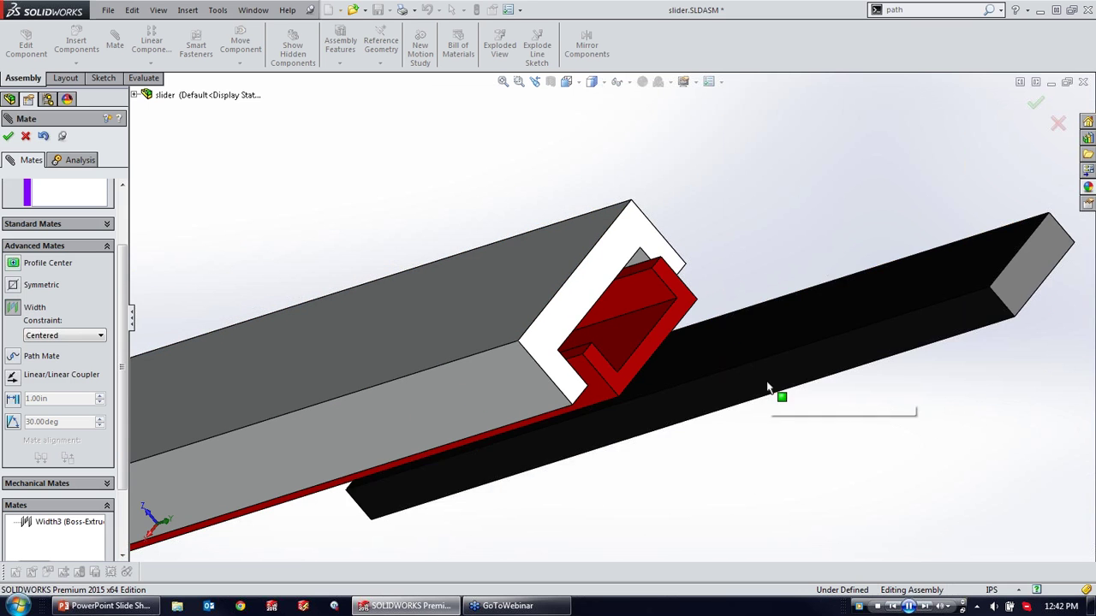
click(768, 380)
click(655, 289)
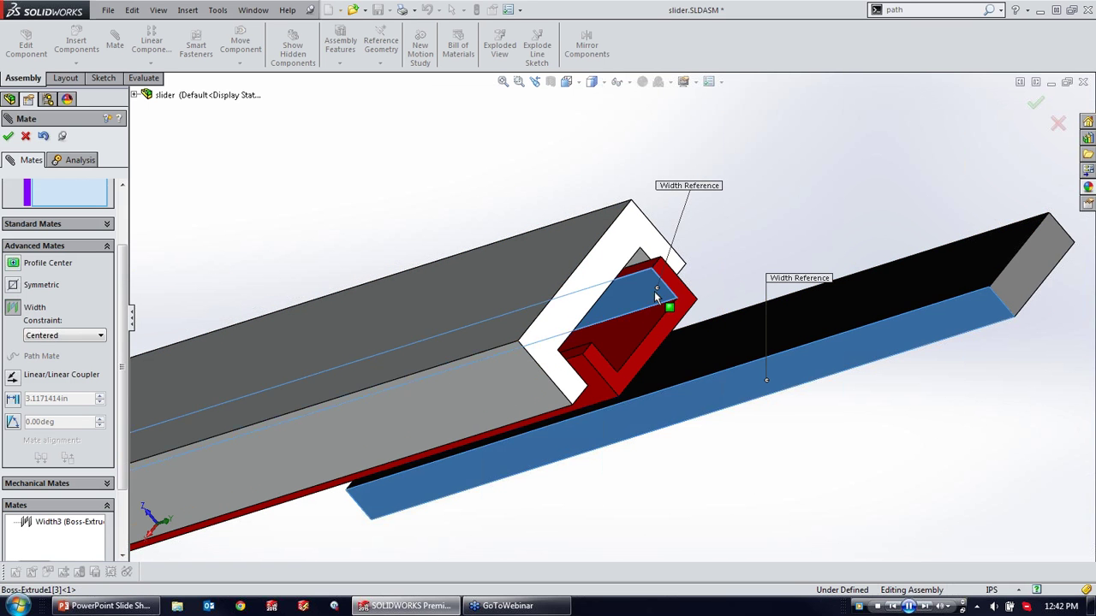
middle_drag(649, 358, 479, 313)
scroll(120, 294, up, 3)
click(73, 224)
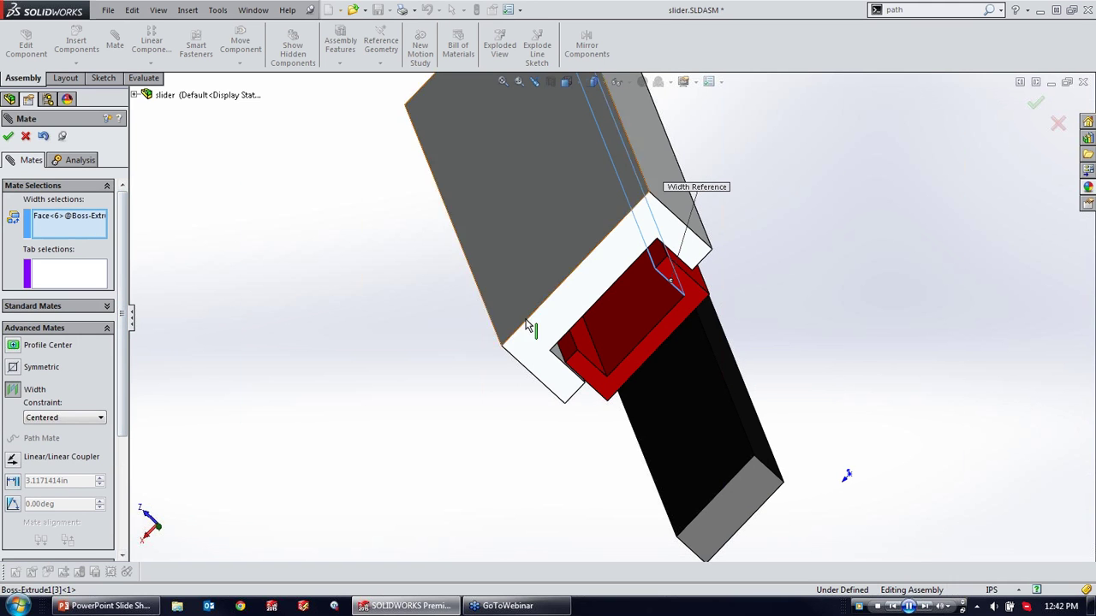
click(586, 354)
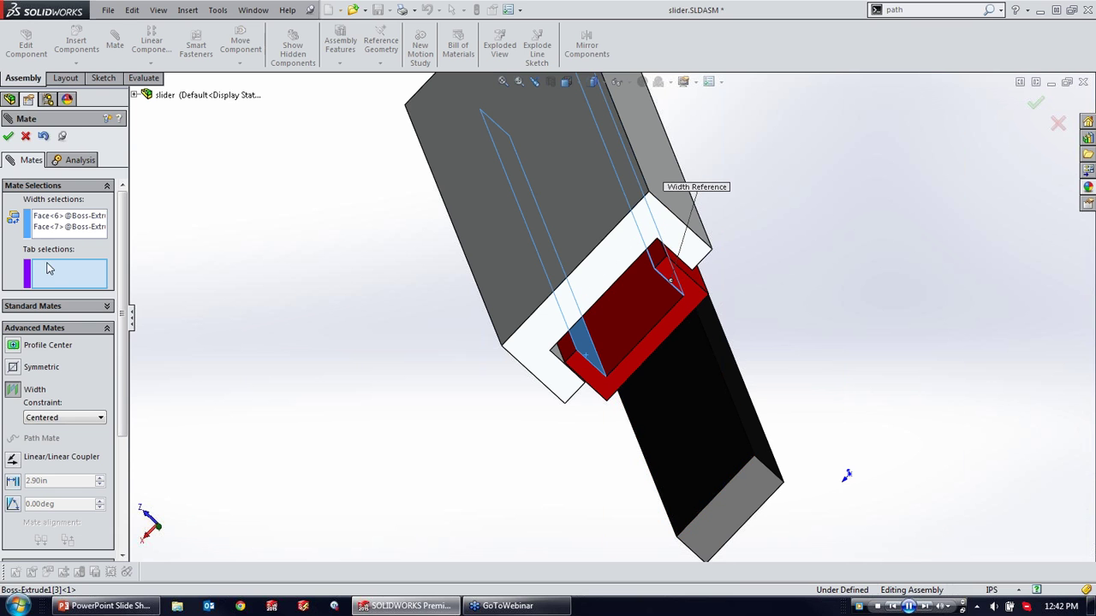
Step: Use the black rail's two long side faces as tab selections and accept this Width mate
click(750, 478)
middle_drag(750, 478, 736, 532)
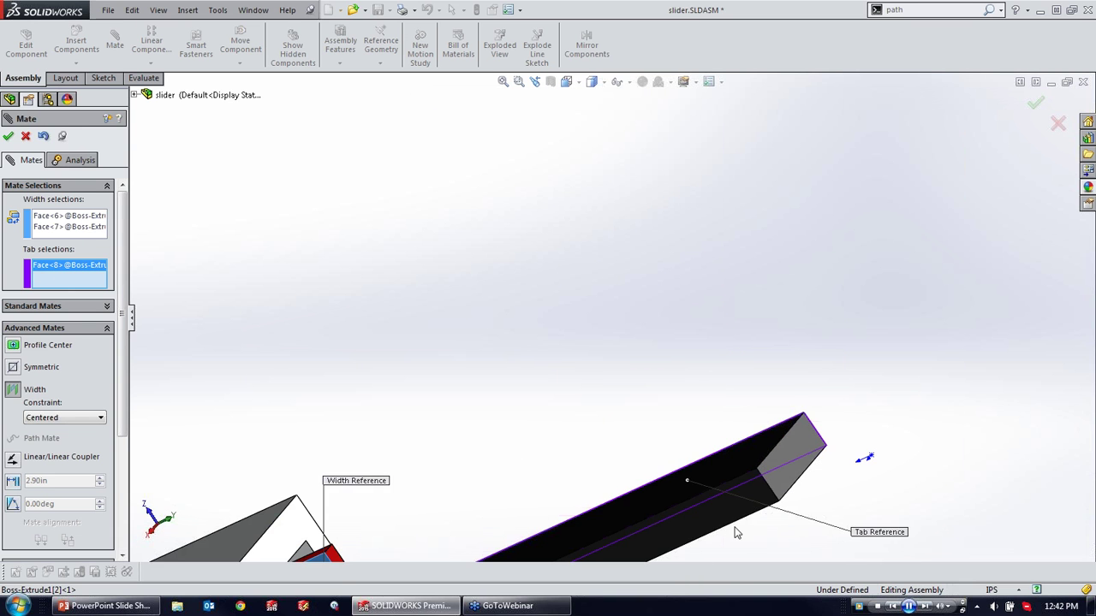
click(773, 511)
click(8, 135)
Step: Add a Coincident mate between the gray channel's inner floor face and the facing flange face of the red rail
middle_drag(472, 351, 423, 402)
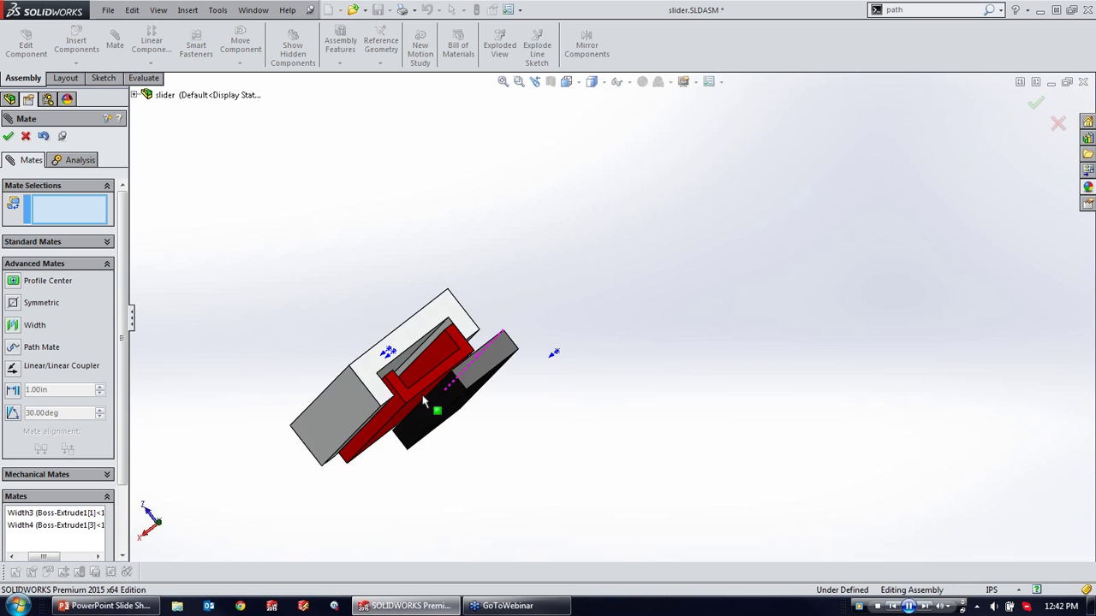
scroll(424, 402, down, 5)
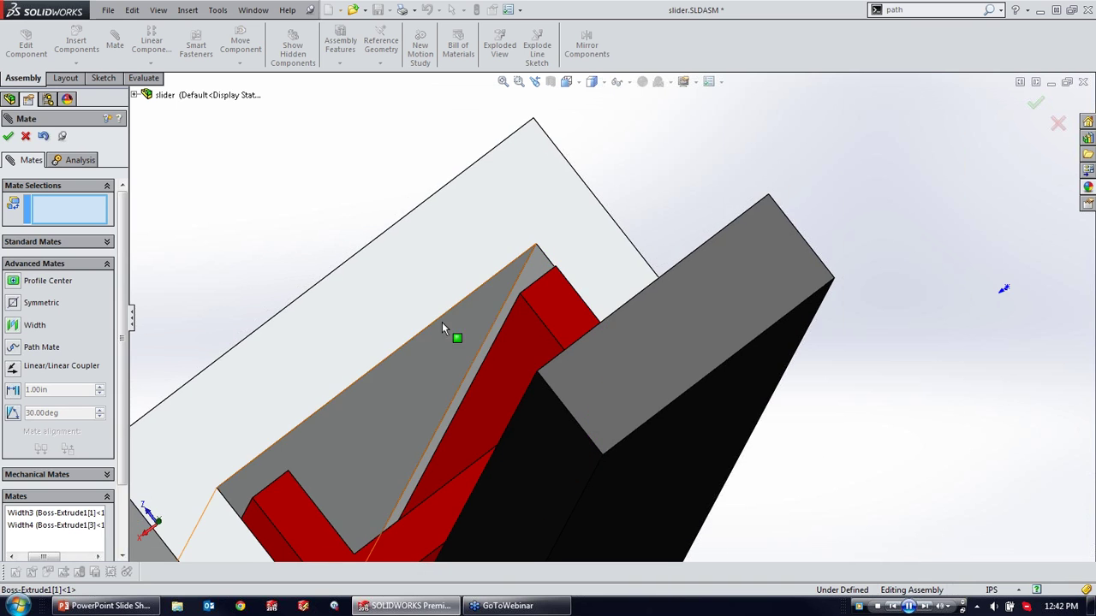
click(441, 324)
middle_drag(505, 325, 612, 374)
click(612, 375)
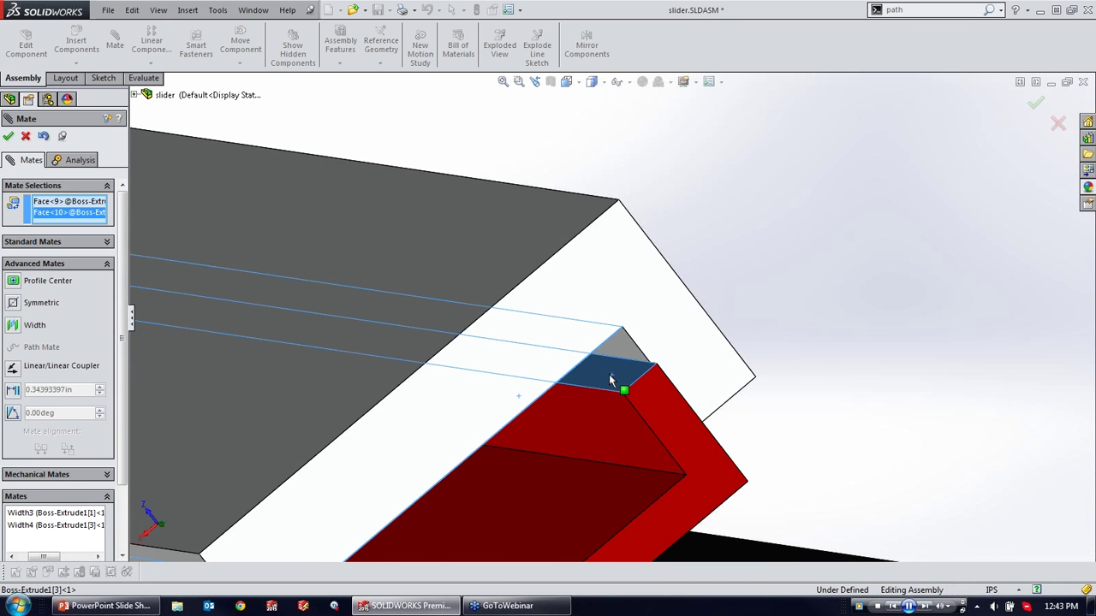
click(68, 243)
click(37, 267)
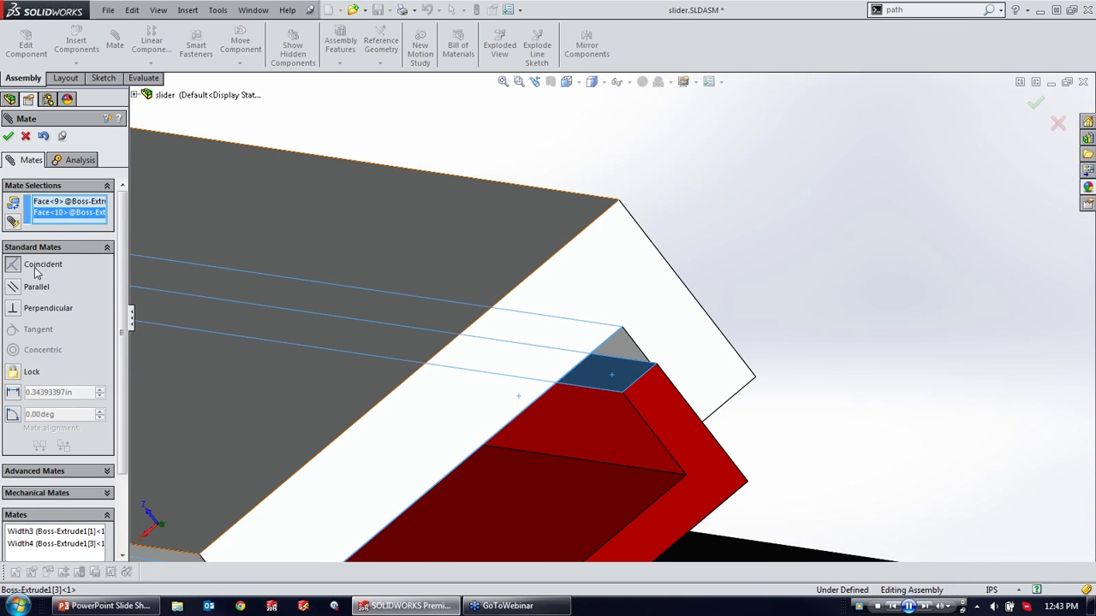
scroll(637, 433, up, 5)
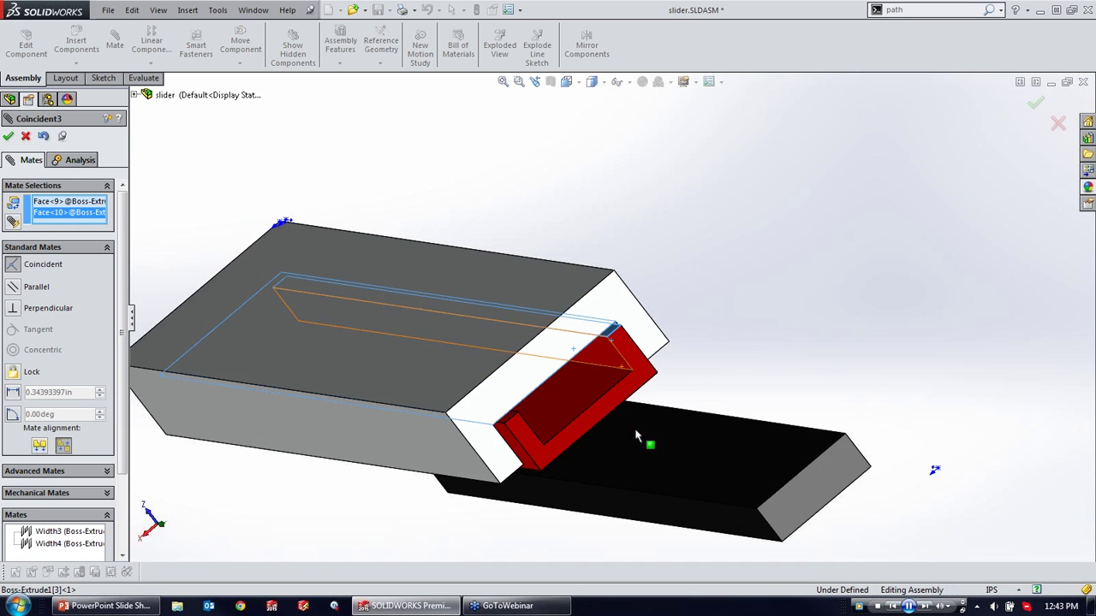
click(8, 136)
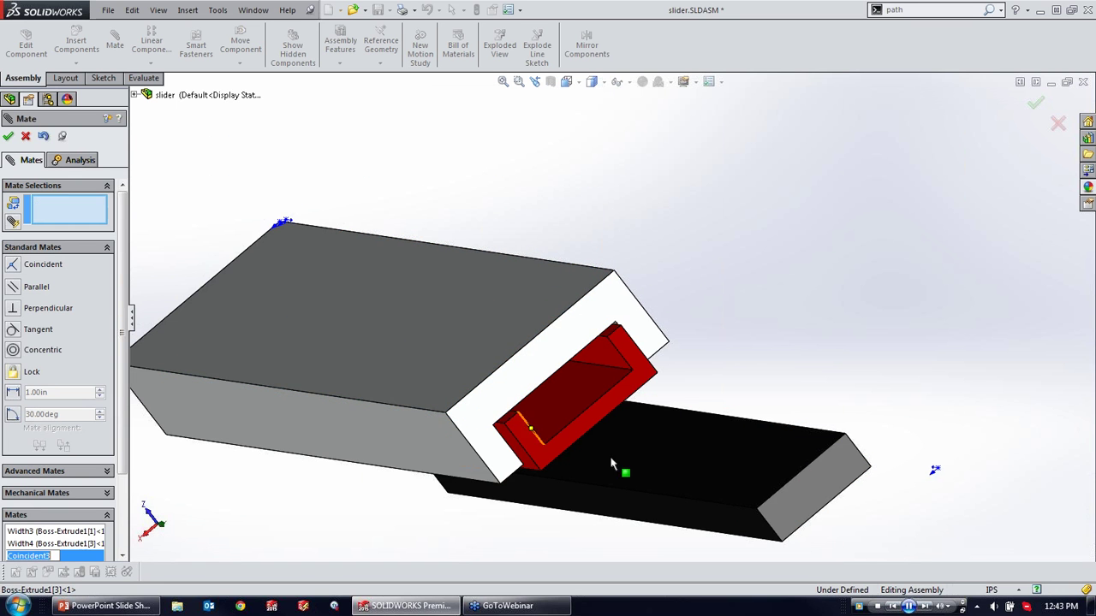
Step: Add a Coincident mate between the black rail's broad face and the inner floor face of the gray channel
click(706, 474)
middle_drag(599, 411, 505, 342)
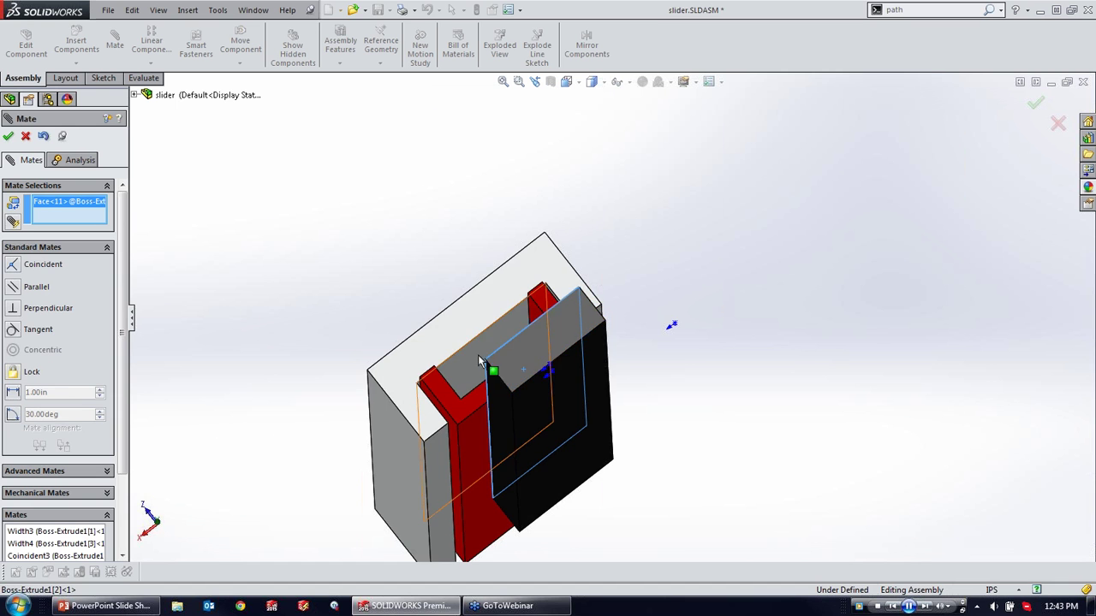
click(477, 357)
click(753, 297)
middle_drag(746, 408, 505, 131)
scroll(685, 328, up, 5)
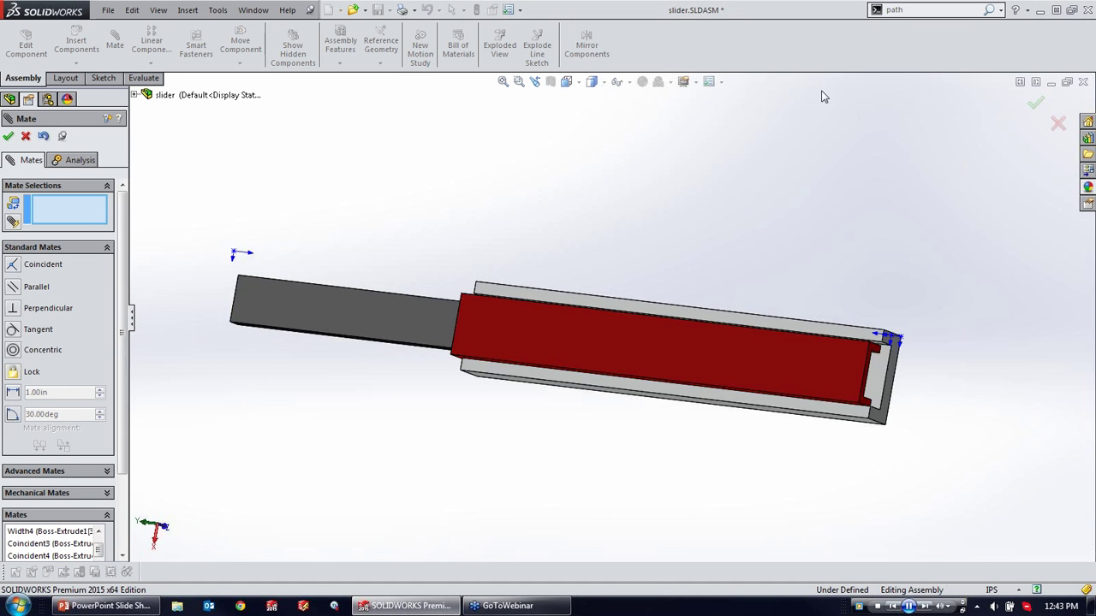
Step: Slide the red and black rails back and forth along the gray channel to test their independent movement
scroll(689, 327, down, 3)
scroll(685, 328, up, 3)
drag(453, 372, 213, 294)
scroll(345, 325, up, 2)
drag(506, 354, 758, 390)
drag(386, 337, 599, 373)
drag(804, 367, 753, 370)
drag(457, 342, 202, 287)
drag(650, 360, 1070, 420)
drag(501, 355, 297, 305)
drag(823, 377, 452, 351)
drag(336, 323, 599, 363)
Step: Hide the origins and slide the black rail almost fully into the red rail
click(618, 82)
click(636, 101)
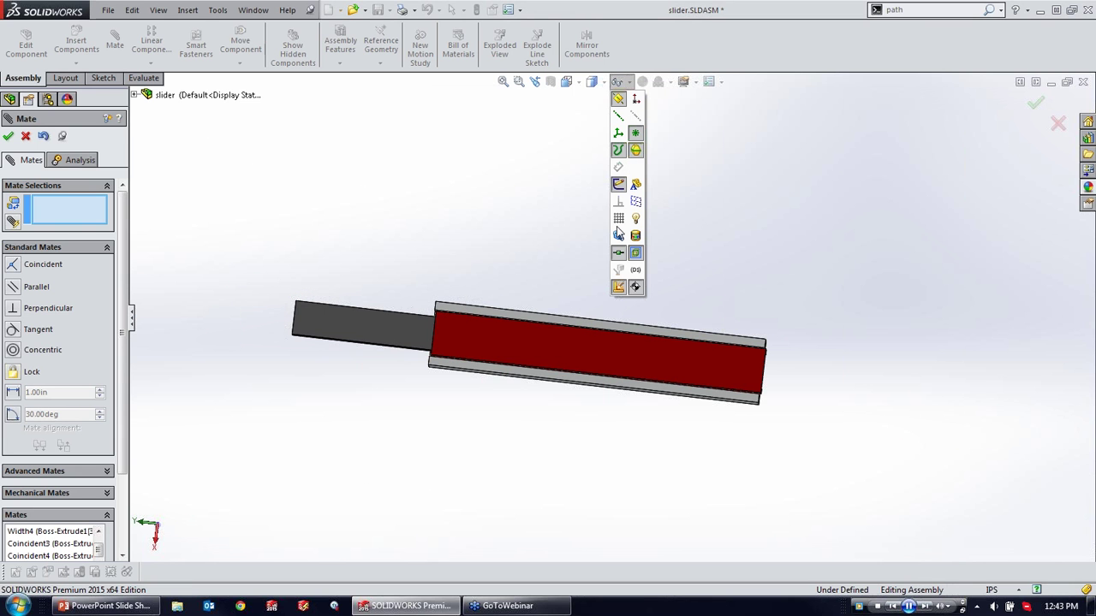
drag(356, 331, 514, 346)
Step: Start a Linear/Linear Coupler mate and select the end faces of the red and black rails as its two entities
click(38, 472)
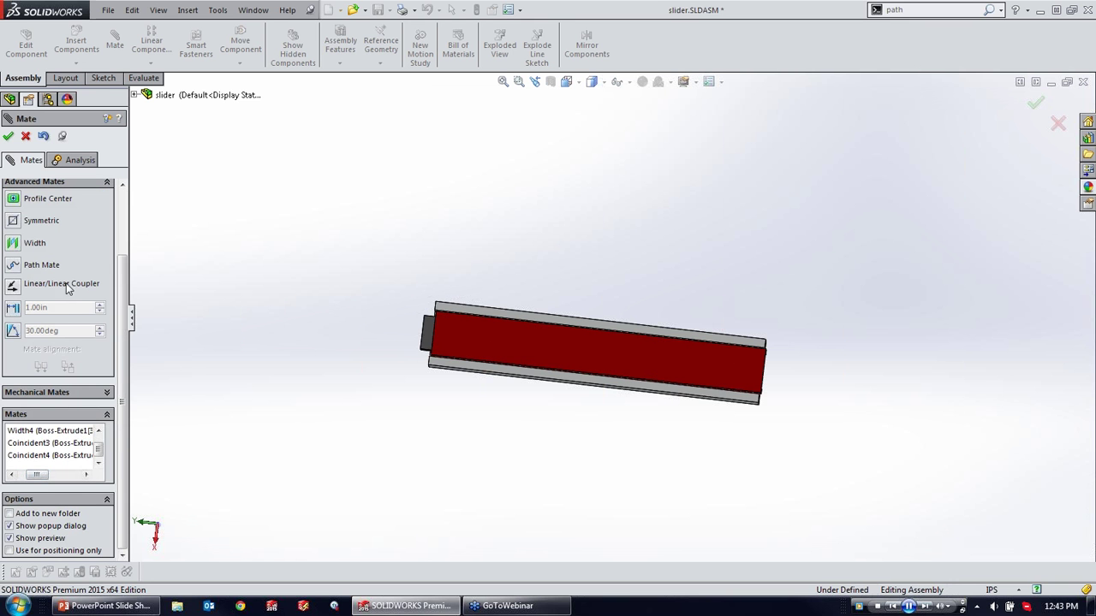
click(12, 286)
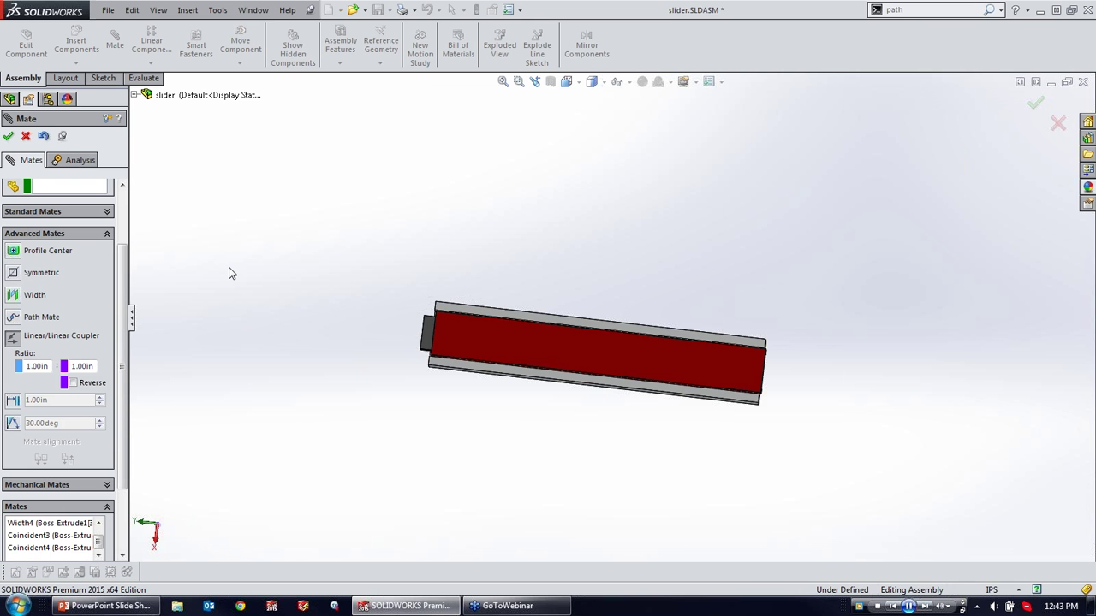
scroll(111, 257, up, 3)
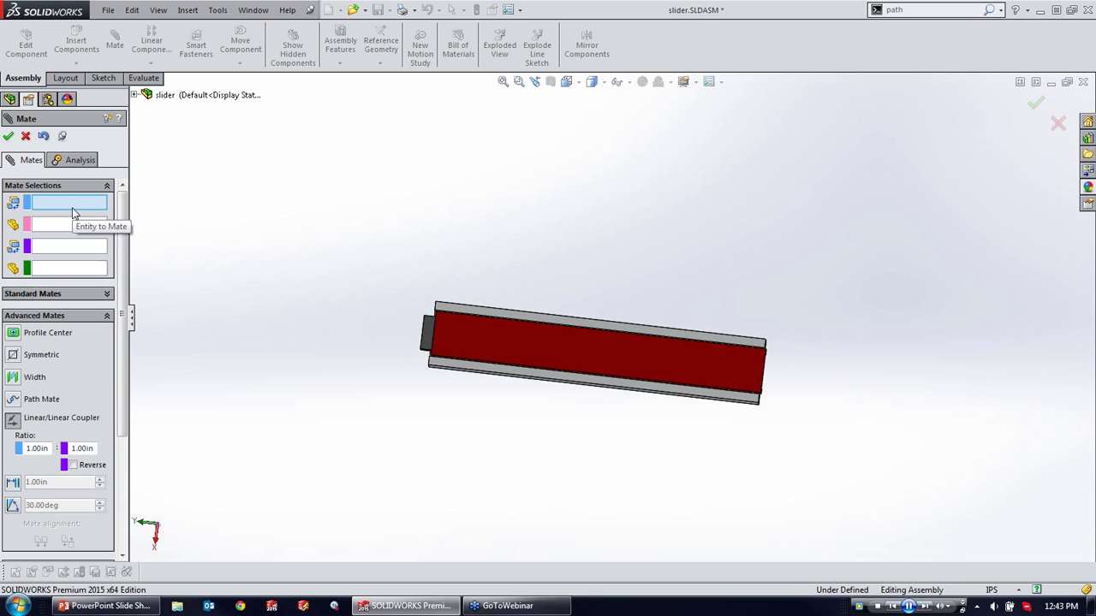
middle_drag(374, 296, 539, 366)
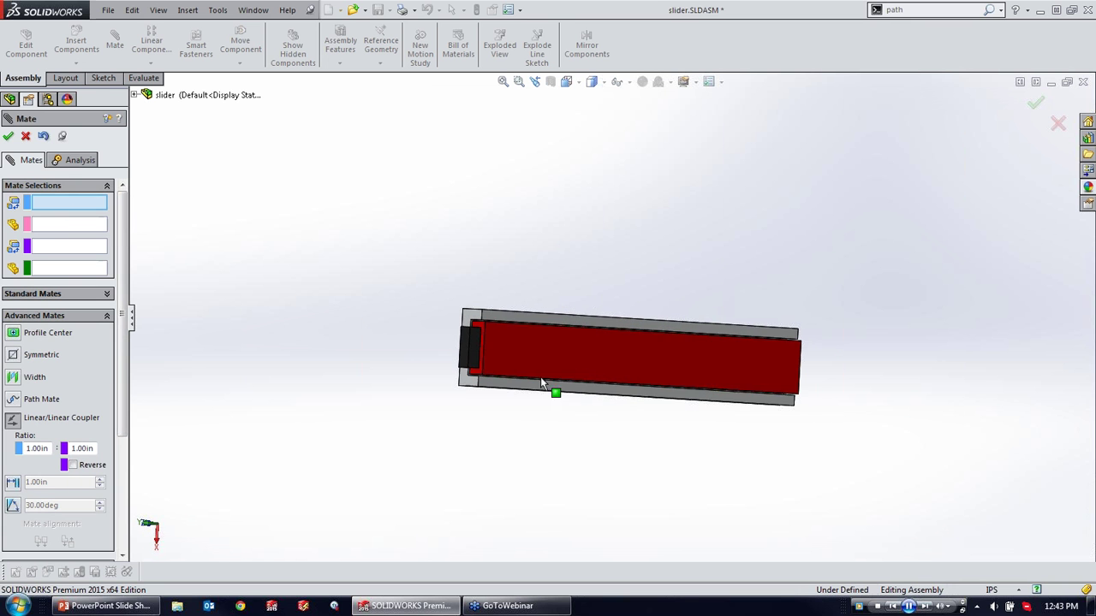
scroll(473, 358, down, 2)
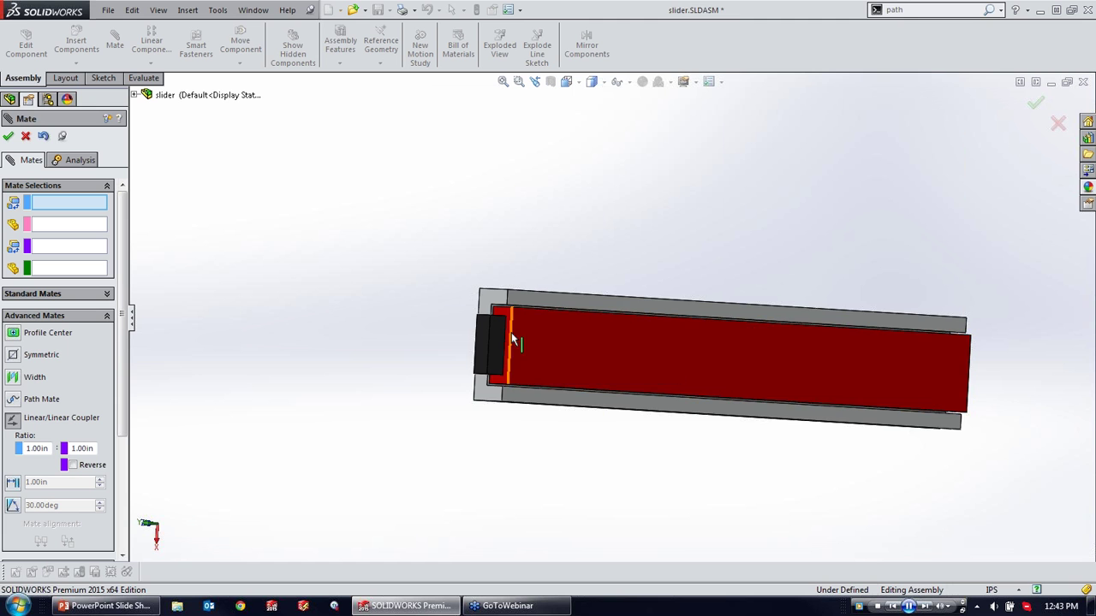
scroll(513, 331, down, 3)
click(548, 269)
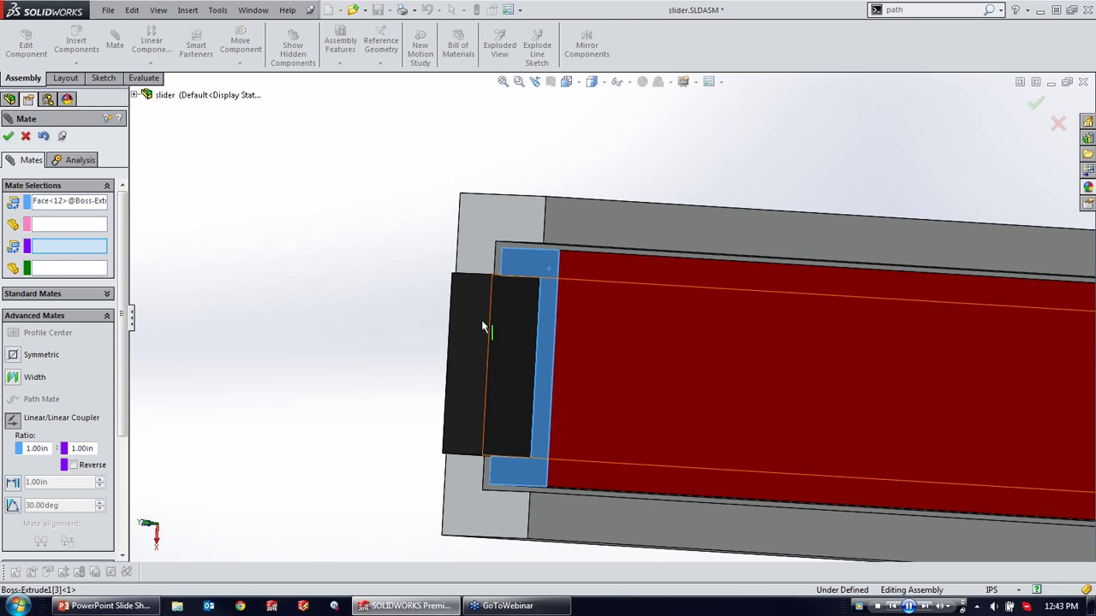
click(469, 342)
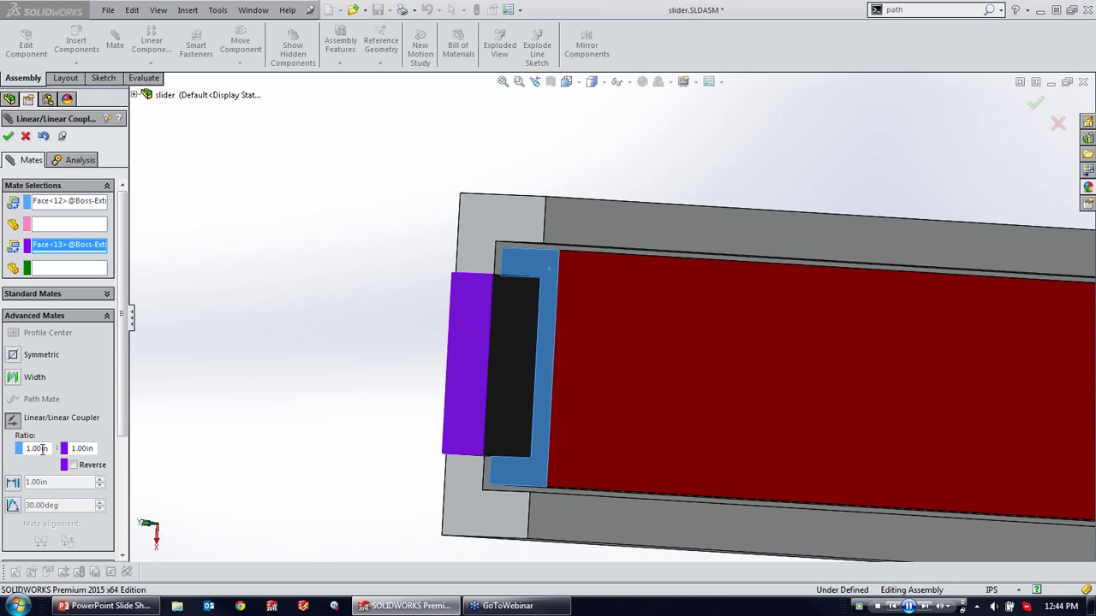
Step: Set the Linear/Linear Coupler ratio between the red and black rails to 1.00 in : 2.00 in and accept the mate
click(91, 448)
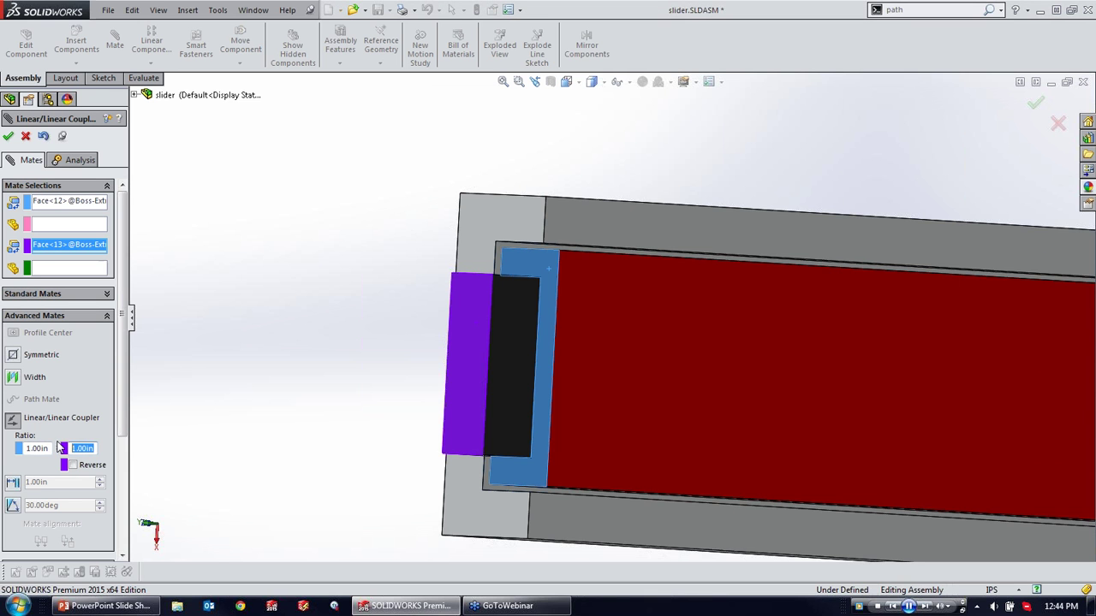
text(2)
key(Return)
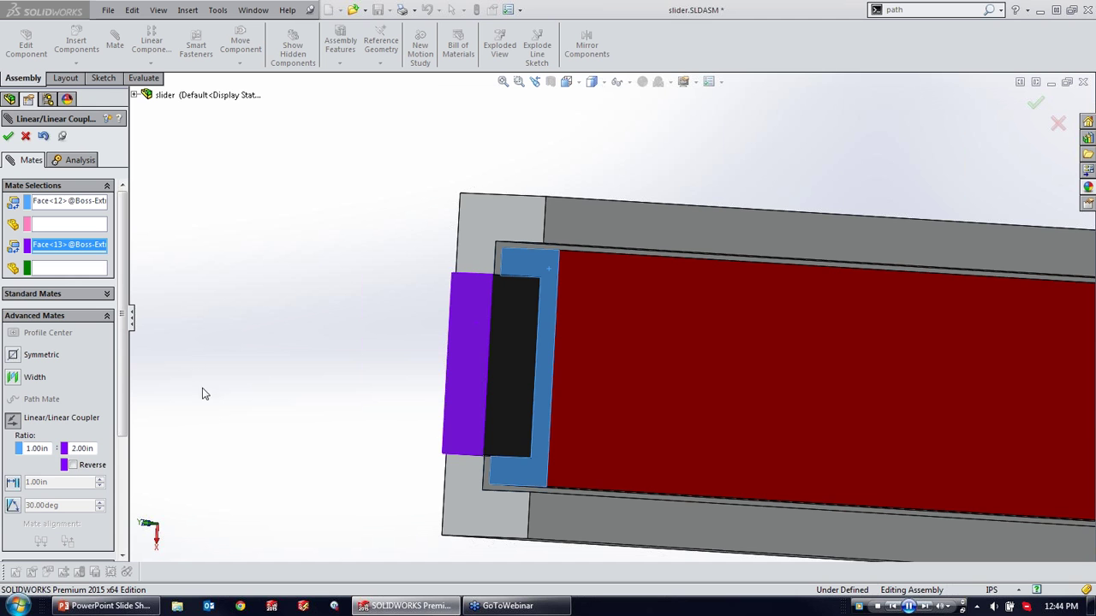
click(9, 135)
scroll(748, 408, up, 2)
scroll(748, 408, up, 2)
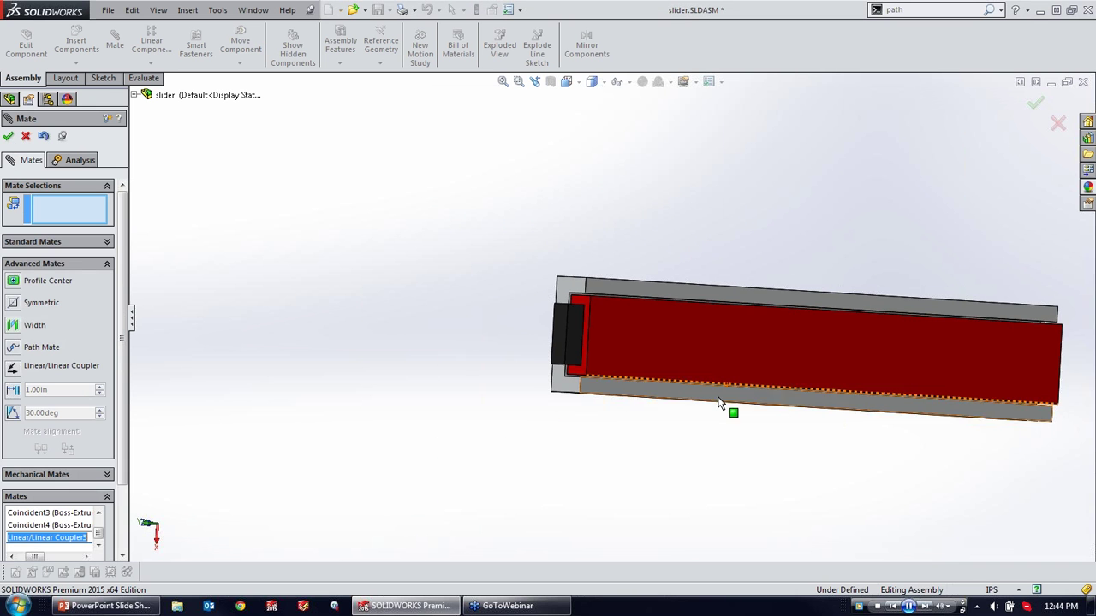
Step: Slide the red rail along the gray channel to test the coupled motion of the black rail
scroll(739, 352, up, 1)
click(739, 352)
drag(719, 354, 520, 359)
middle_drag(738, 499, 683, 520)
scroll(615, 399, up, 2)
scroll(616, 342, down, 1)
drag(601, 337, 630, 321)
scroll(524, 325, up, 4)
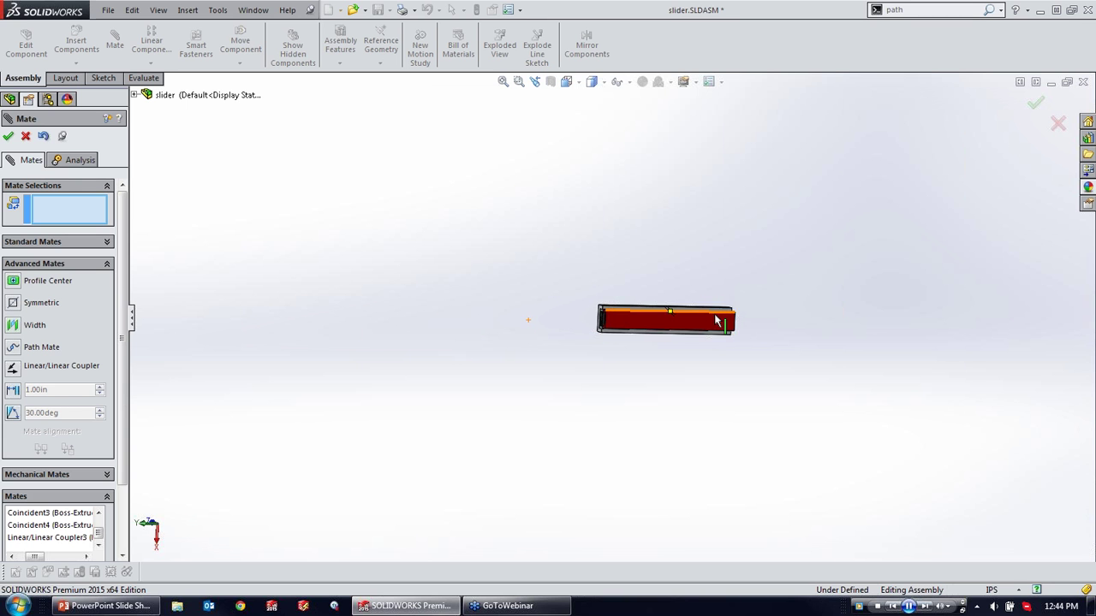
Step: Start an advanced Distance mate between the end faces of the gray channel and the red rail with a distance of 0 in
scroll(741, 322, down, 5)
scroll(764, 366, down, 2)
middle_drag(728, 344, 707, 335)
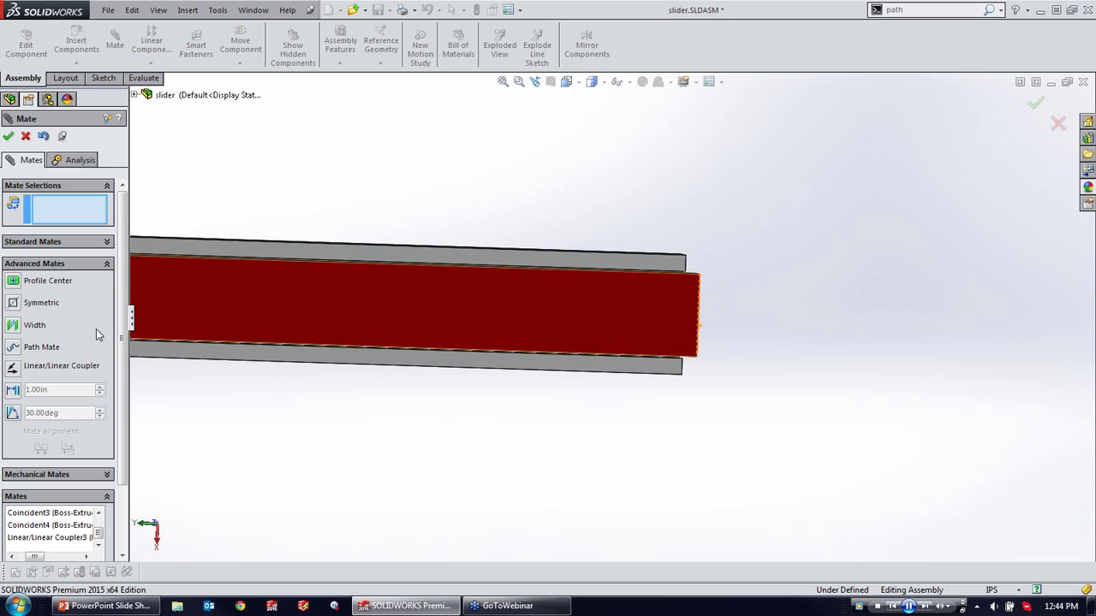
click(13, 389)
middle_drag(709, 383, 645, 274)
click(632, 244)
click(626, 285)
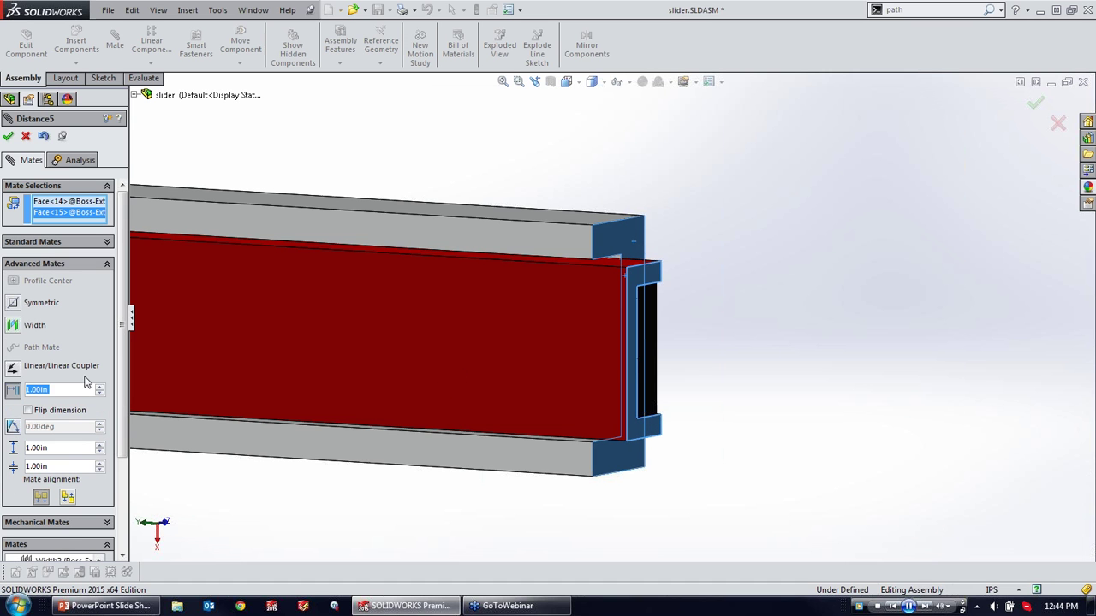
text(0)
key(Return)
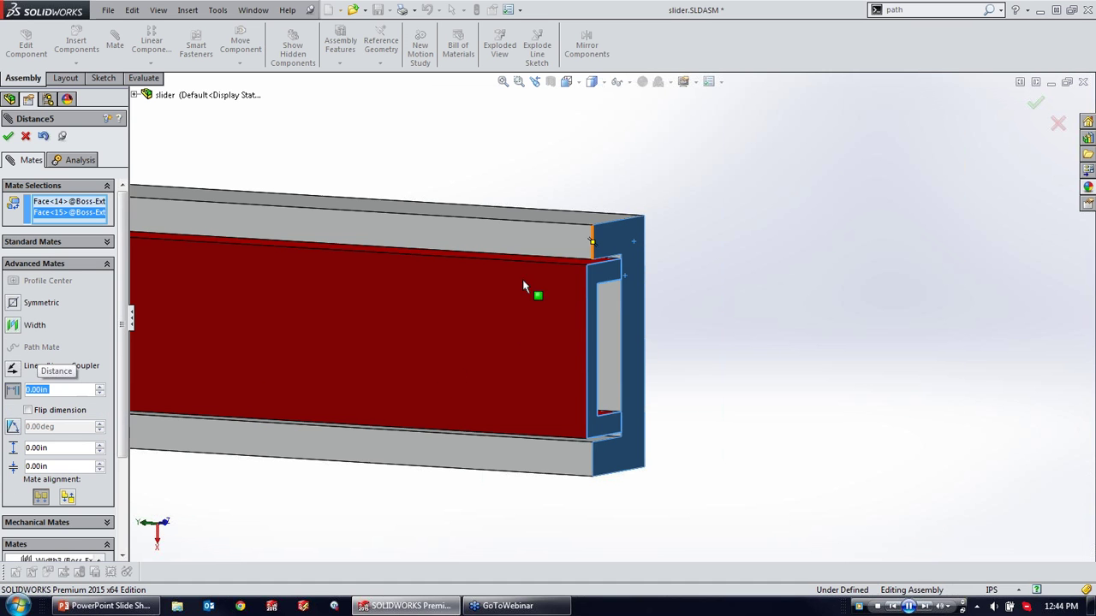
Step: Set the distance mate's maximum value to 25 in and accept the mate
click(70, 453)
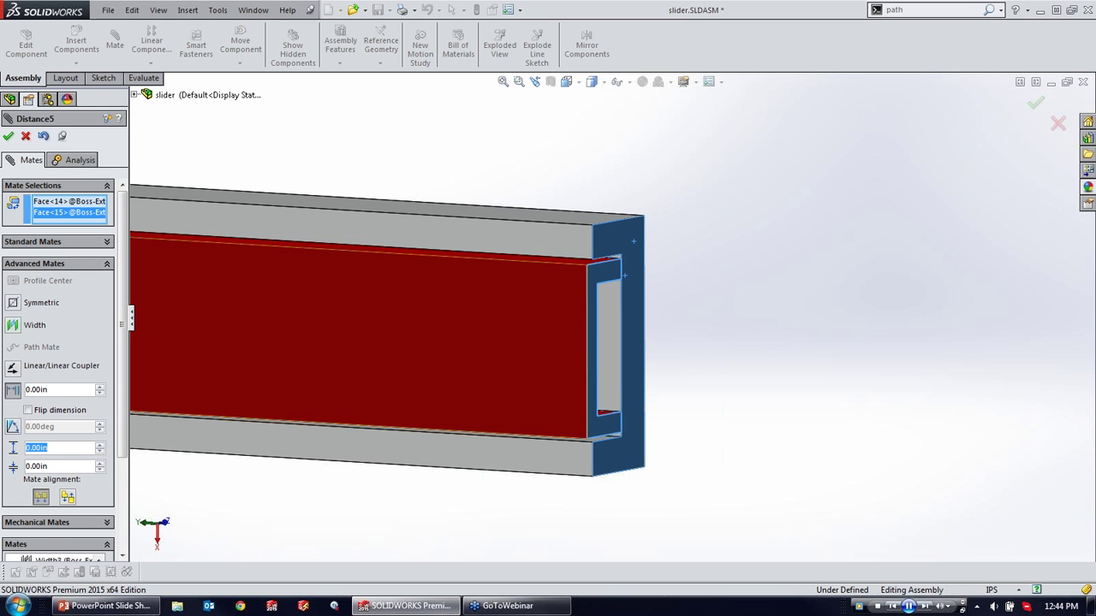
text(25)
key(Return)
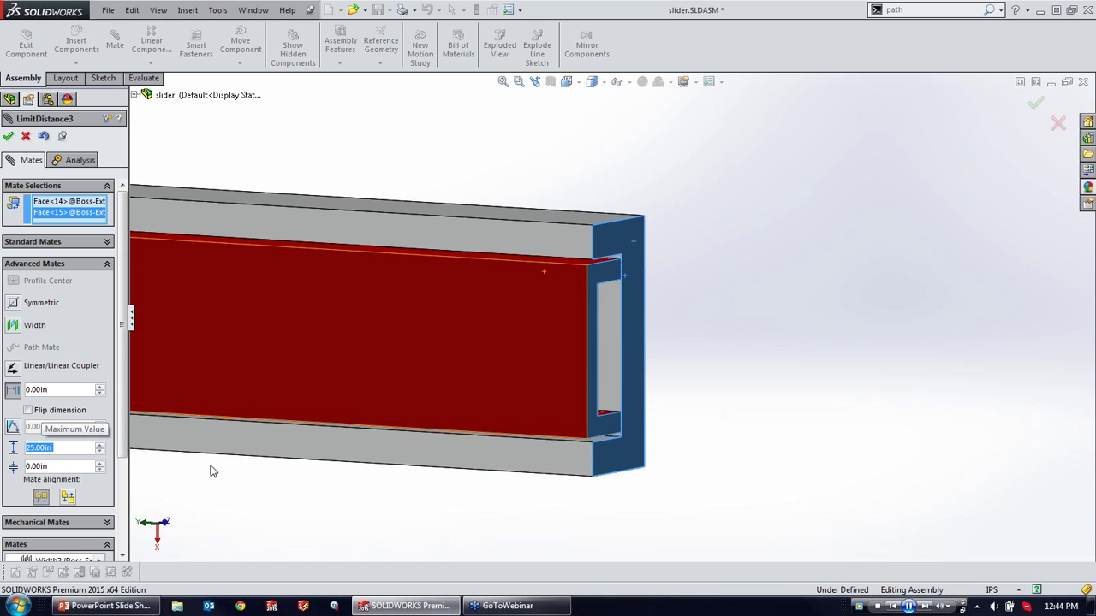
click(8, 135)
Step: Extend the red and black rails out of the gray channel to test their coupled travel and the distance limit
drag(553, 322, 800, 371)
scroll(799, 371, up, 6)
drag(664, 327, 815, 384)
middle_drag(878, 361, 910, 339)
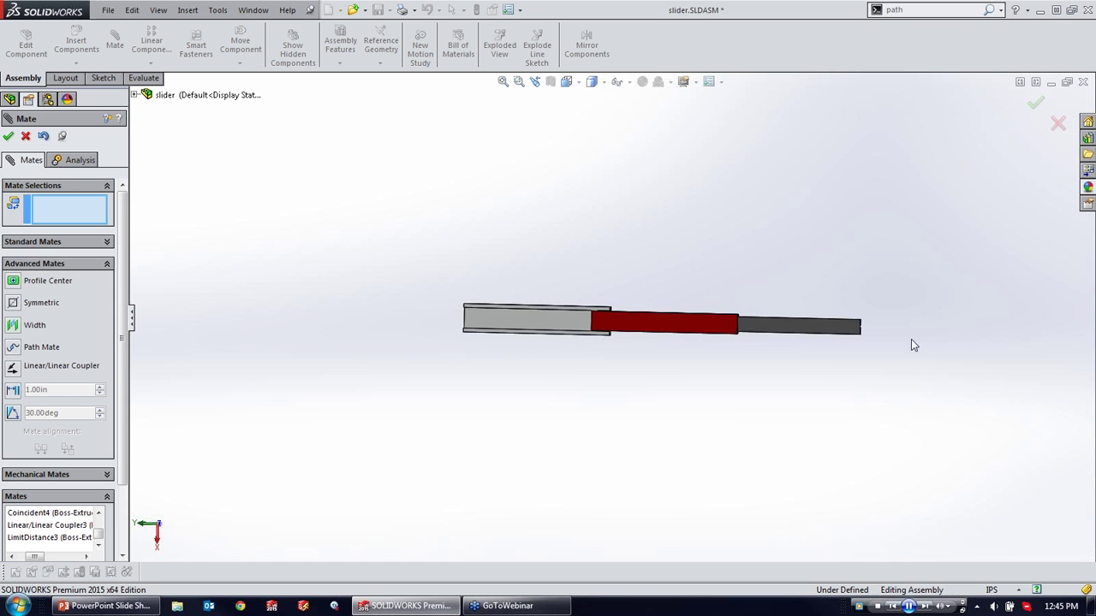
scroll(739, 327, down, 1)
drag(710, 329, 865, 336)
drag(766, 330, 828, 333)
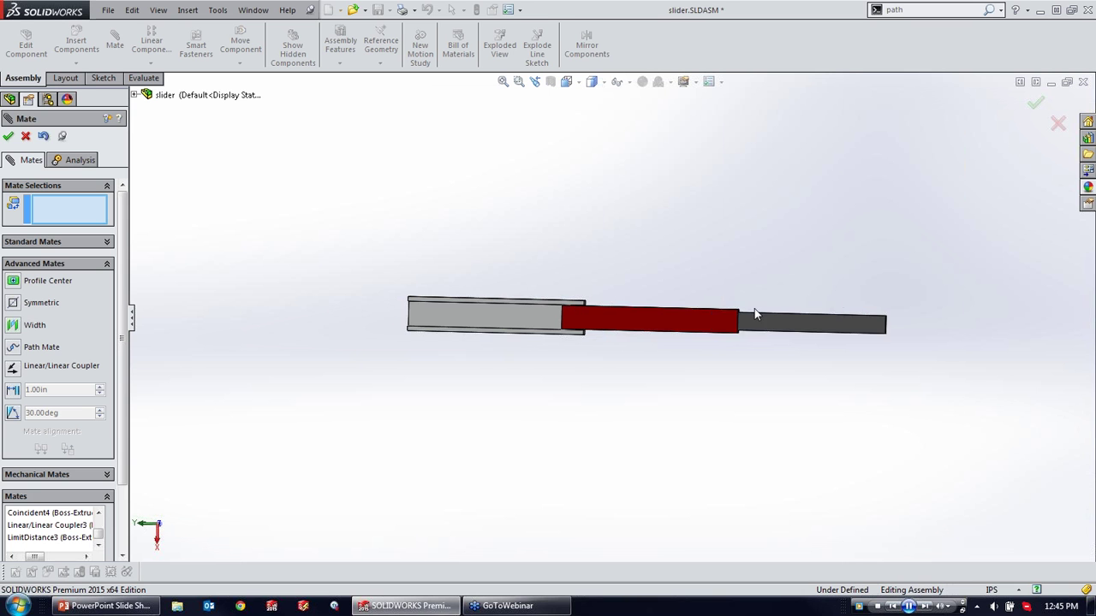
Step: Move the slider rails between their extended and closed positions and inspect the nested profiles from the end
scroll(736, 318, down, 2)
middle_drag(727, 322, 517, 327)
drag(532, 328, 683, 339)
scroll(687, 327, down, 2)
middle_drag(655, 377, 788, 398)
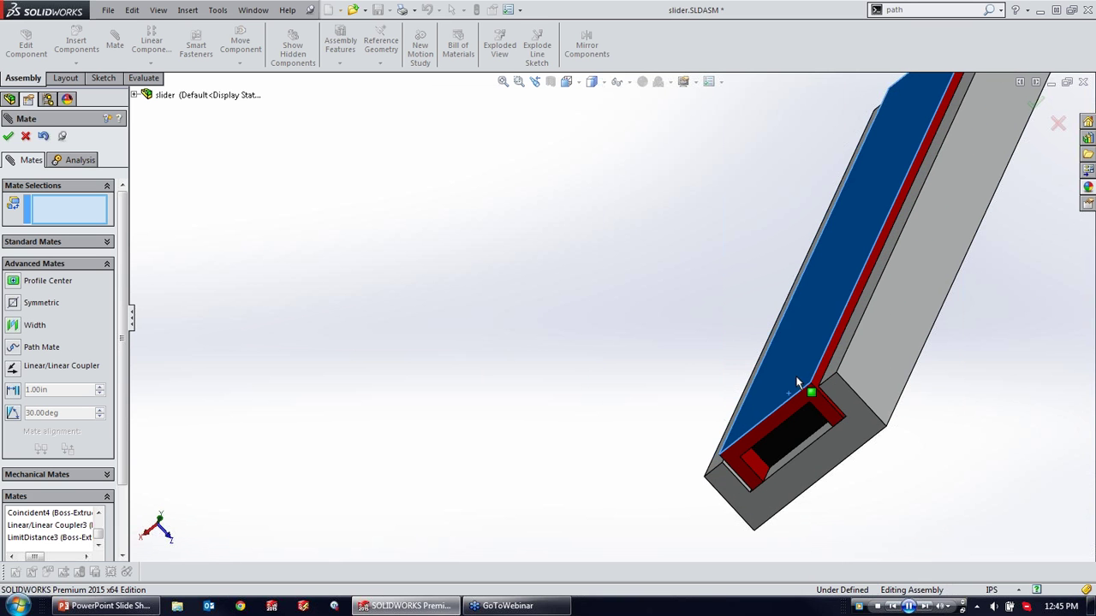
scroll(813, 402, up, 5)
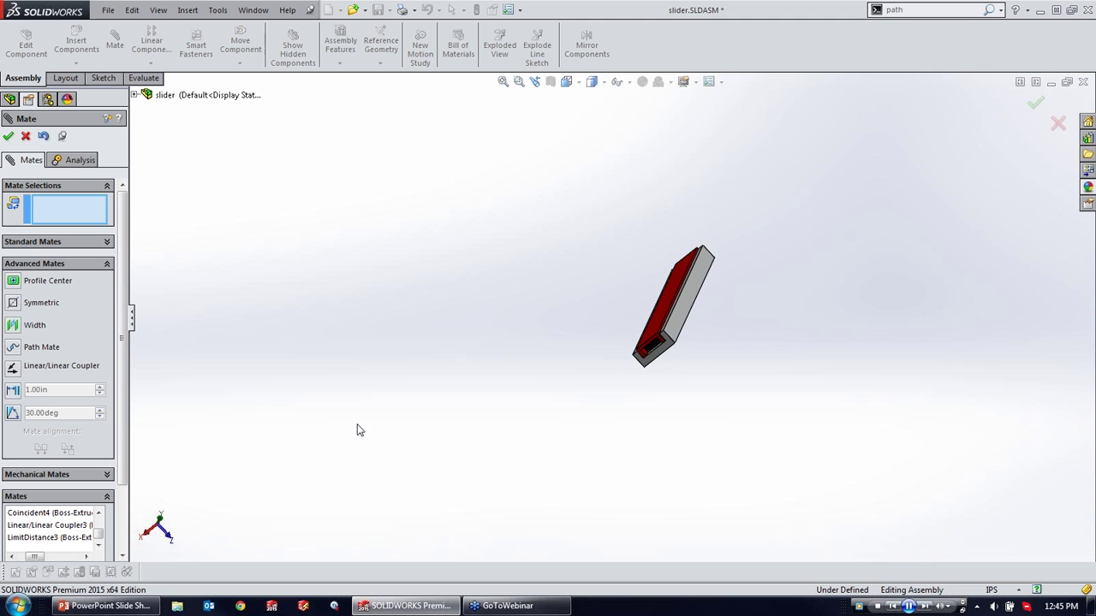
drag(678, 296, 560, 410)
Step: Switch to the PowerPoint slide show to review the Advanced Mates slide
click(107, 606)
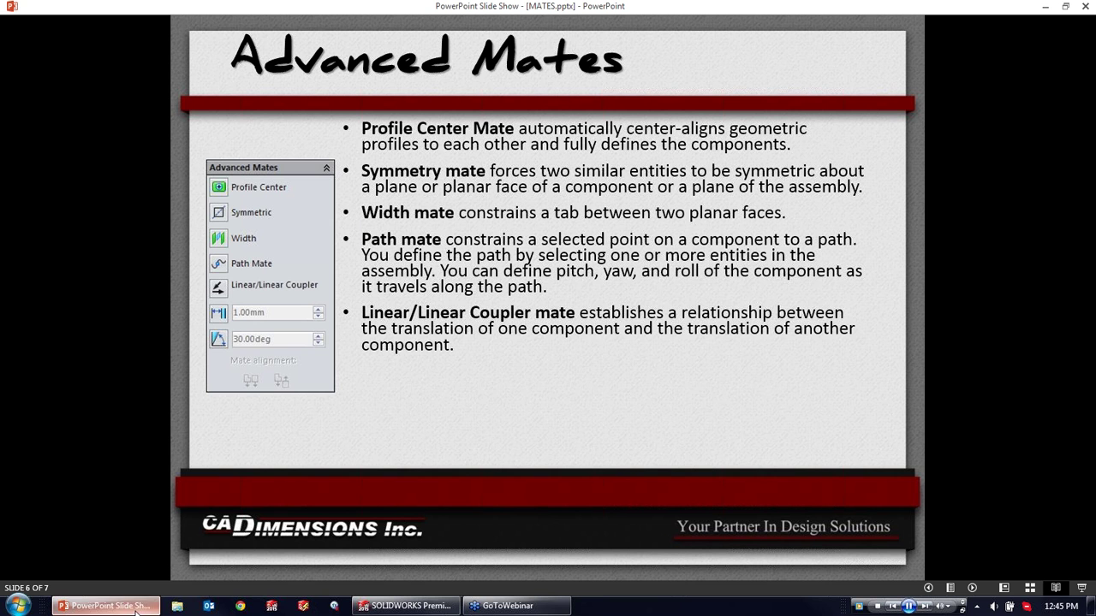
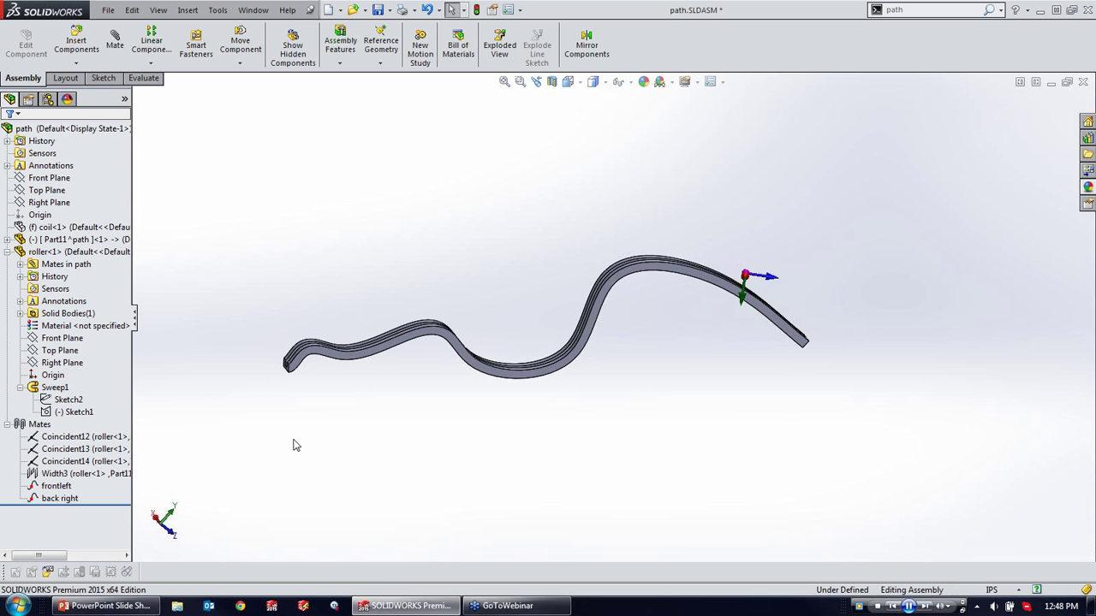
Step: Open the frontleft path mate to examine its component vertex and path edge selections, and close the mate editor
click(55, 486)
click(79, 453)
scroll(391, 347, down, 3)
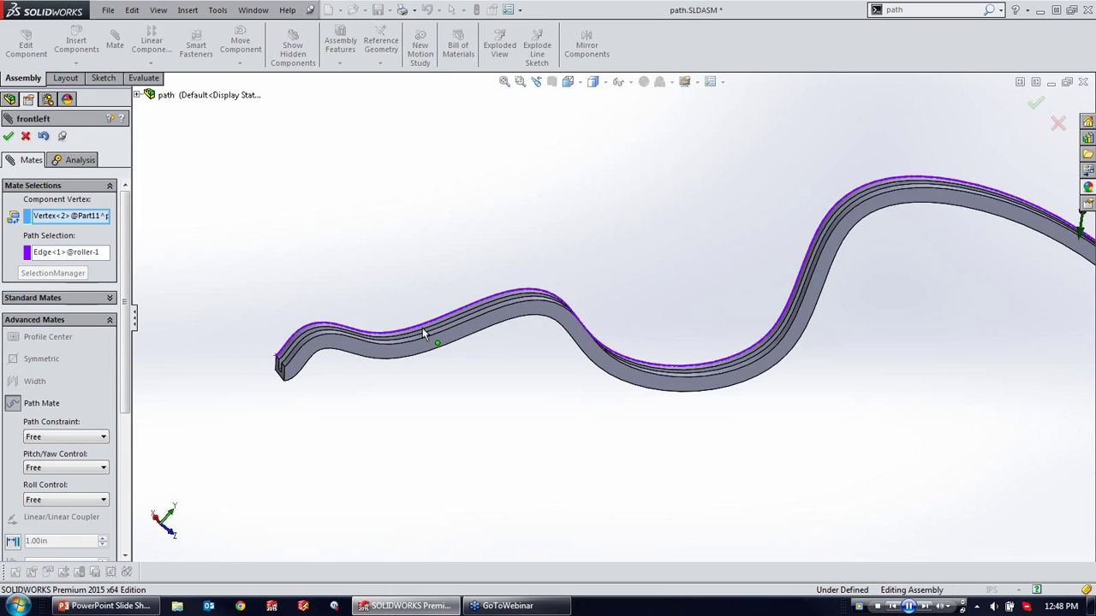
scroll(422, 334, down, 1)
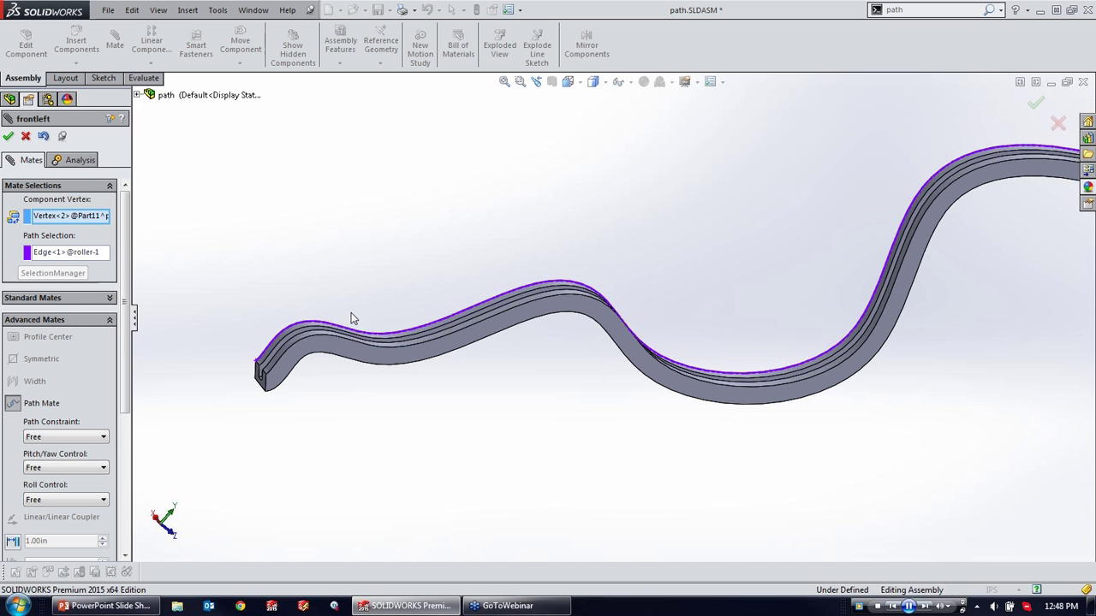
click(8, 136)
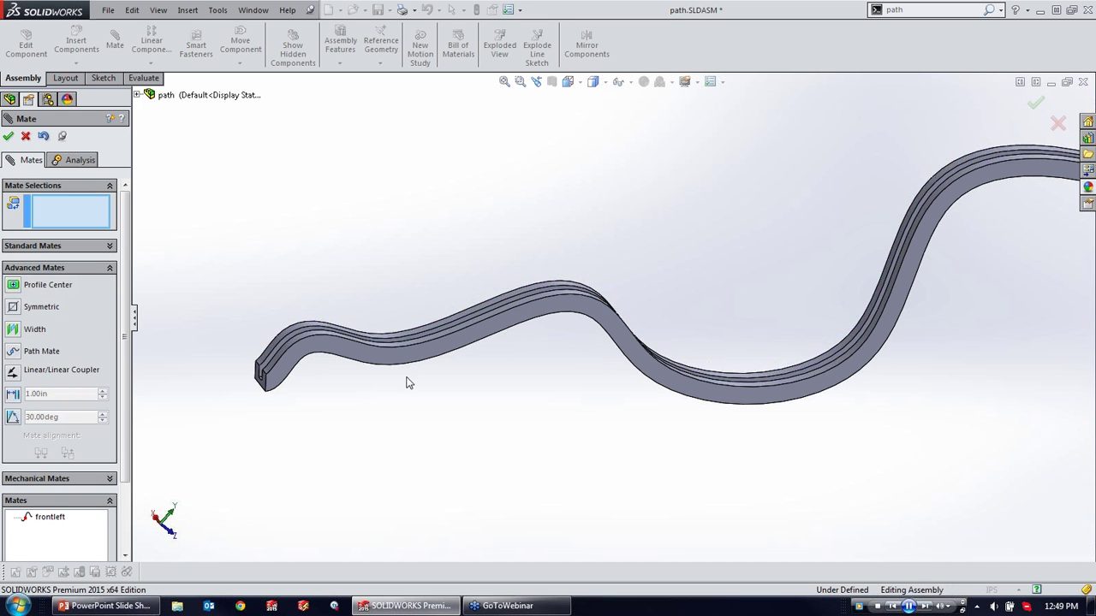
scroll(531, 389, up, 10)
scroll(702, 287, down, 10)
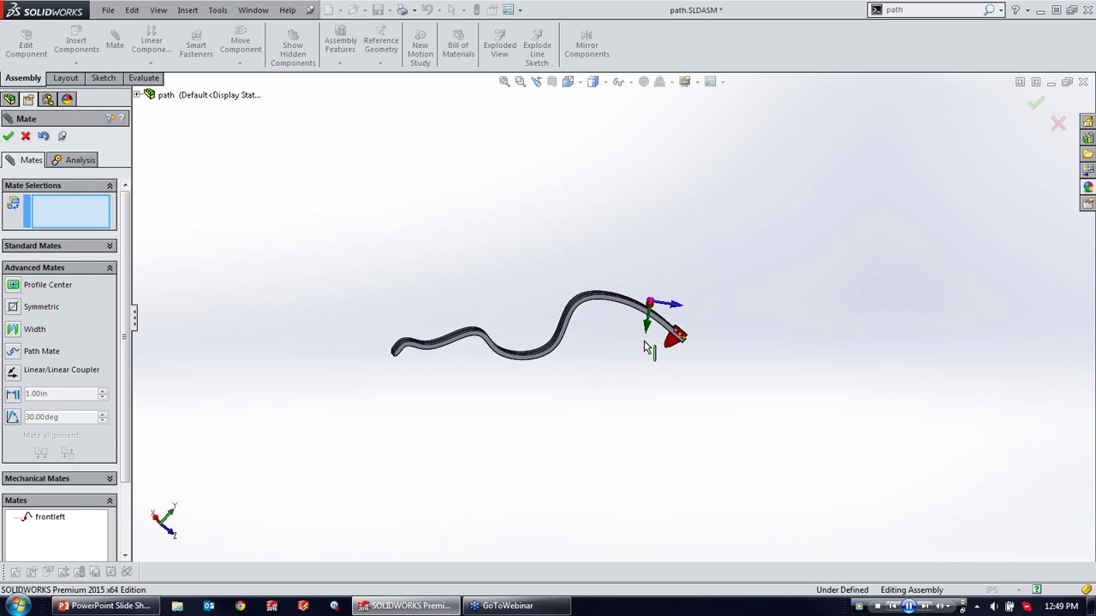
scroll(690, 280, down, 2)
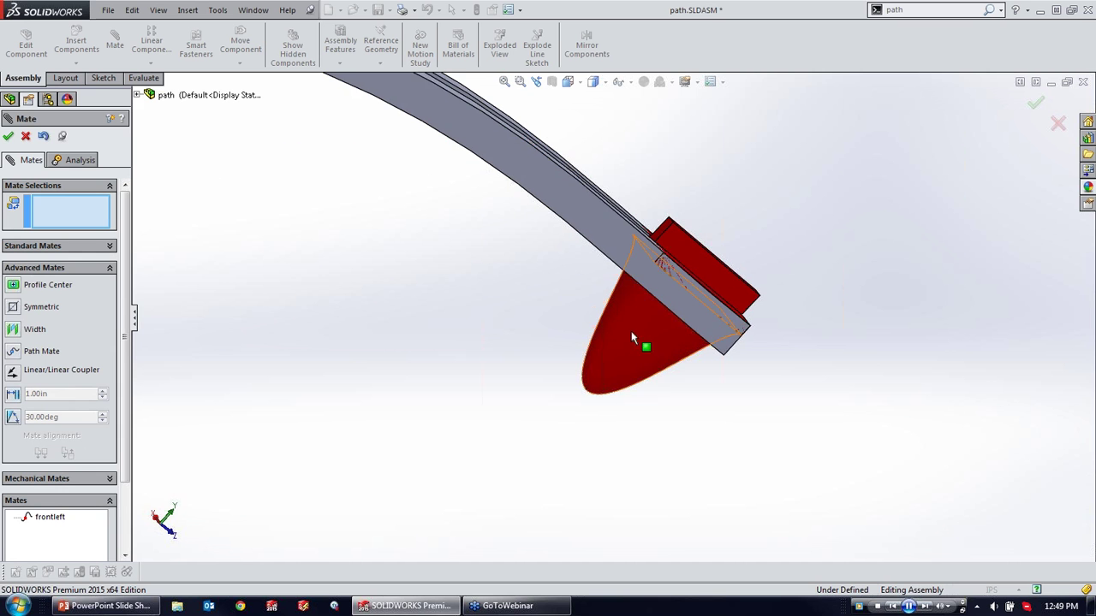
click(25, 136)
Step: Move the red domed part to the upper side of the curved track and inspect how it follows the track's top face
drag(607, 360, 697, 256)
scroll(698, 261, down, 4)
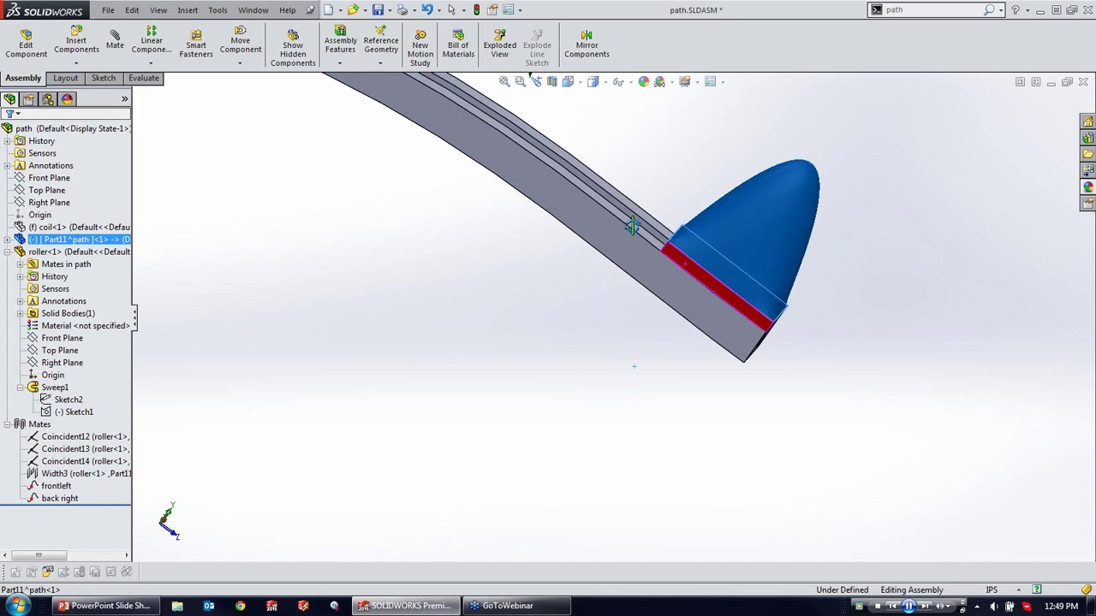
middle_drag(669, 255, 644, 310)
drag(644, 309, 505, 221)
click(505, 221)
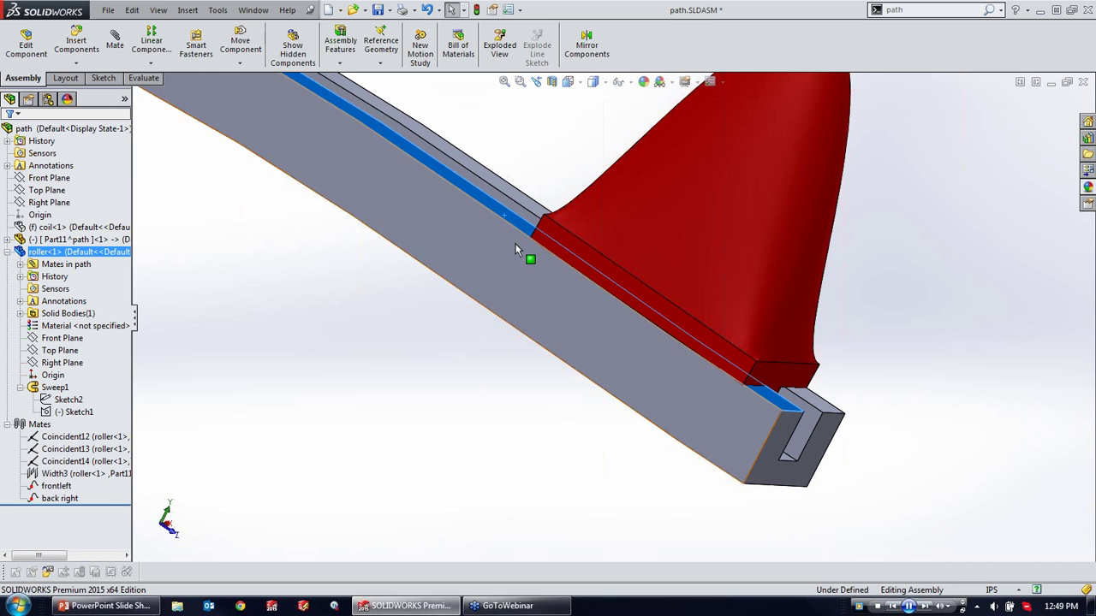
scroll(554, 282, up, 4)
scroll(553, 276, up, 3)
middle_drag(501, 281, 268, 276)
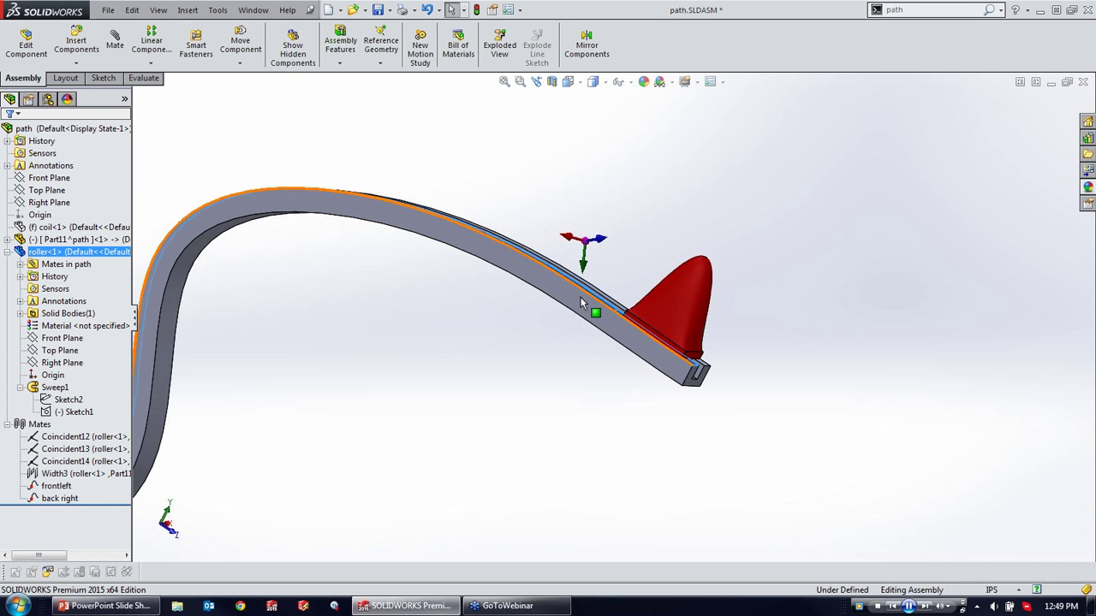
Step: Slide the red domed part back and forth along the curved track to test the path mates
drag(679, 312, 552, 261)
scroll(548, 257, down, 3)
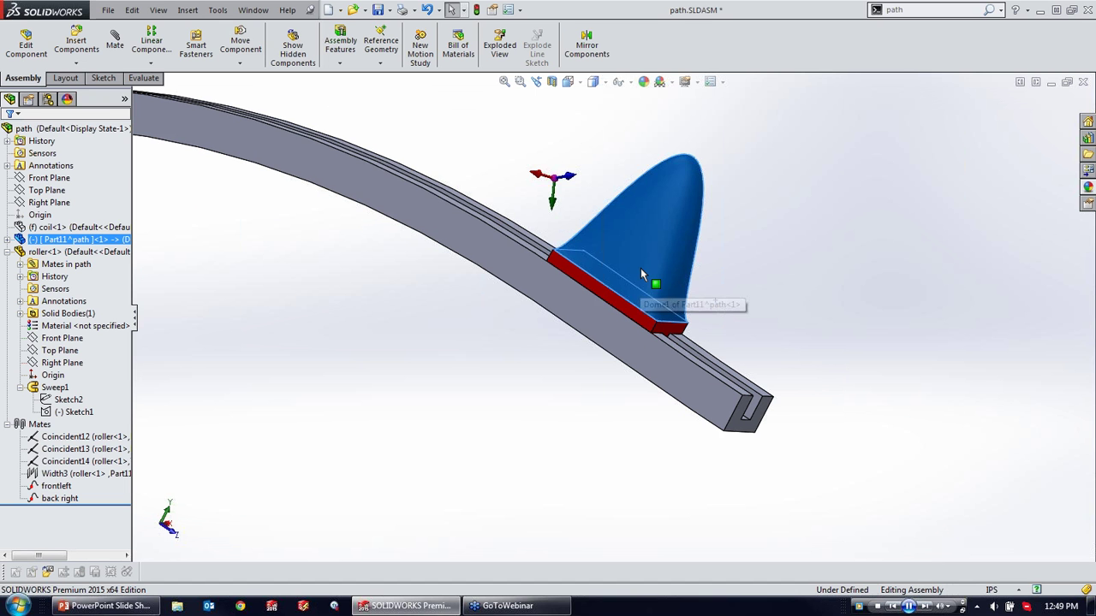
drag(651, 287, 264, 174)
scroll(263, 174, up, 2)
drag(532, 213, 722, 375)
scroll(582, 287, up, 4)
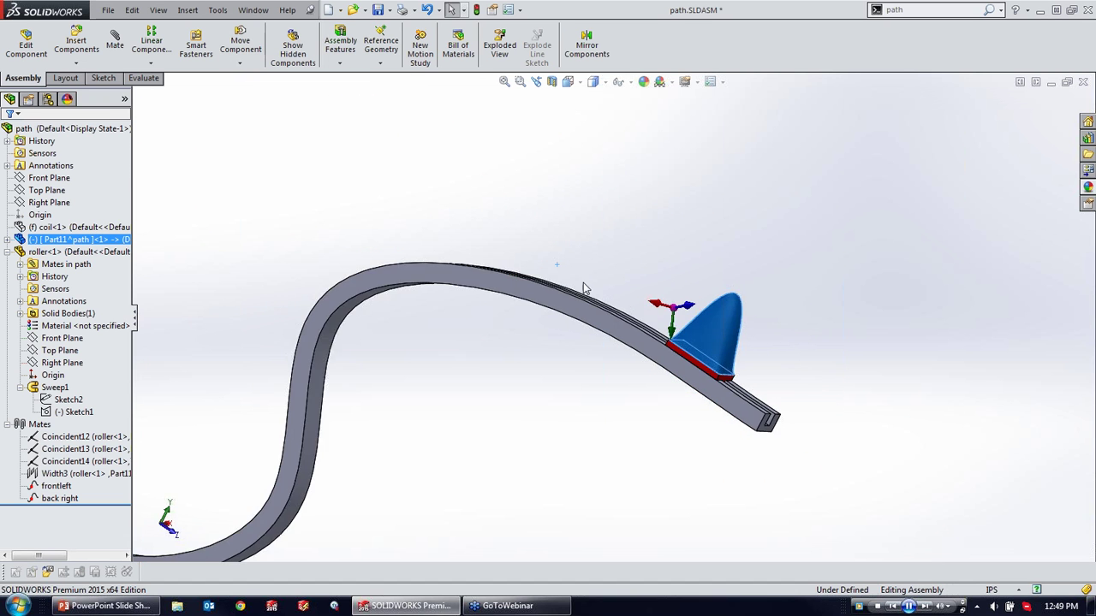
scroll(597, 388, up, 3)
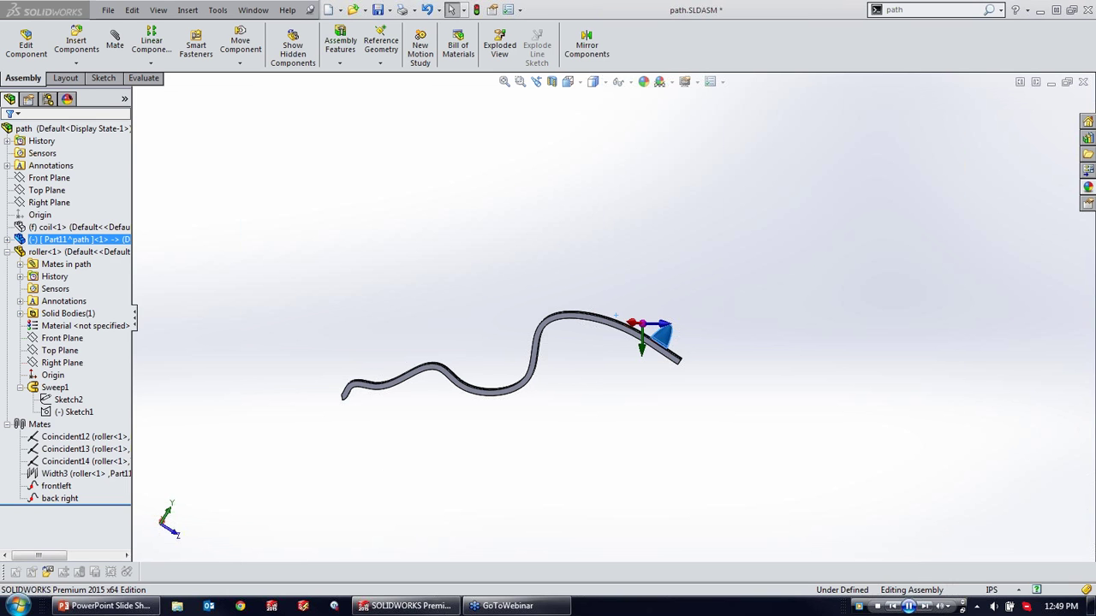
Step: Clear the selection, minimize the path assembly and create a new part document
click(321, 269)
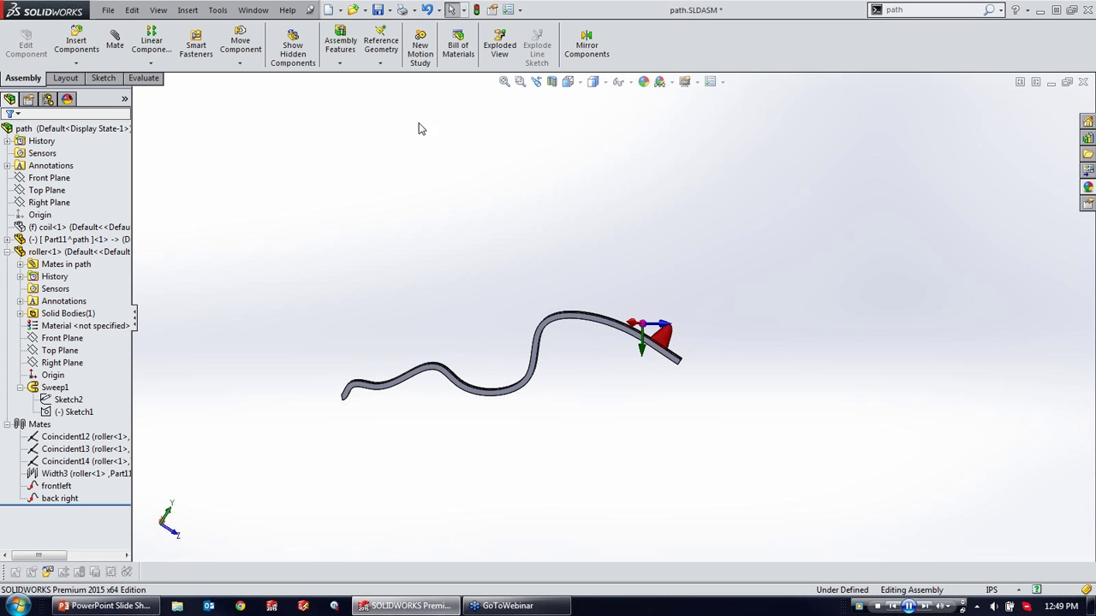
click(1051, 83)
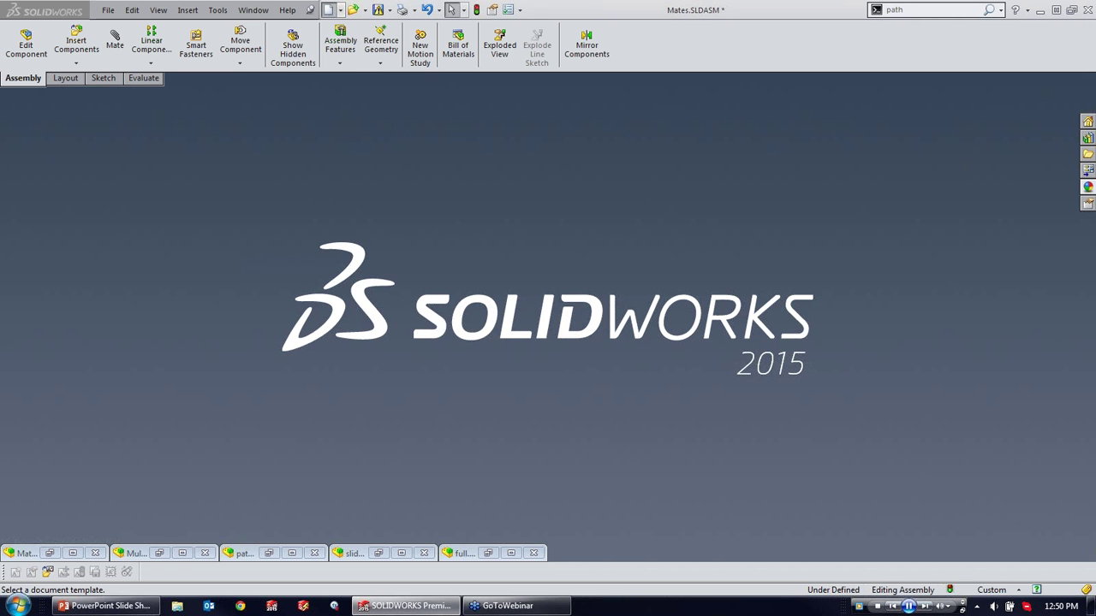
click(341, 291)
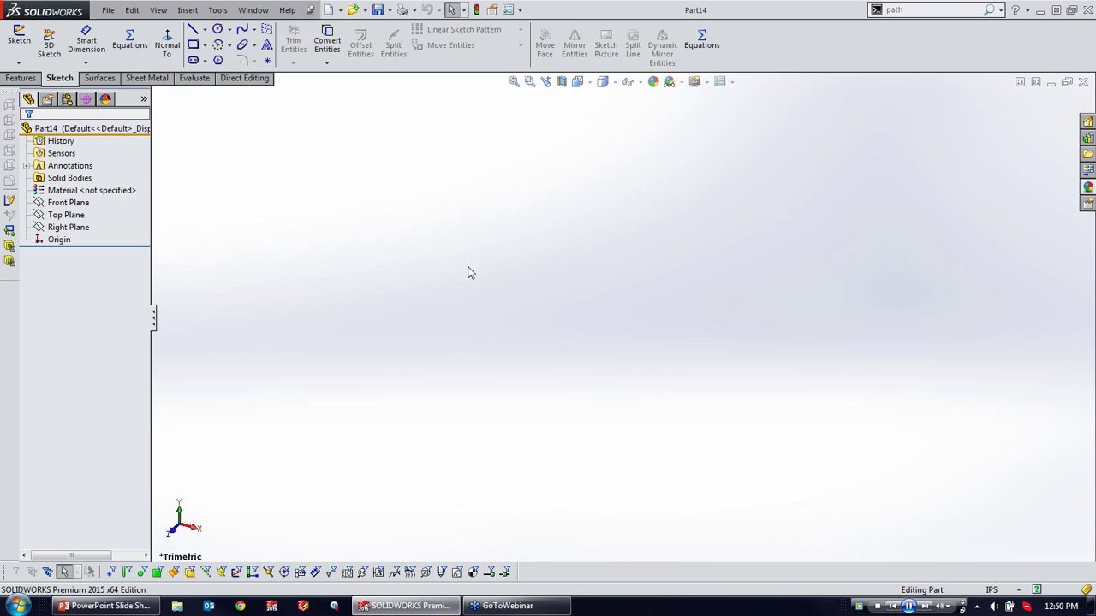
Step: Sketch a circle with a radius of about 3.49 in on the Top Plane, centered on the origin
right_drag(469, 270, 465, 310)
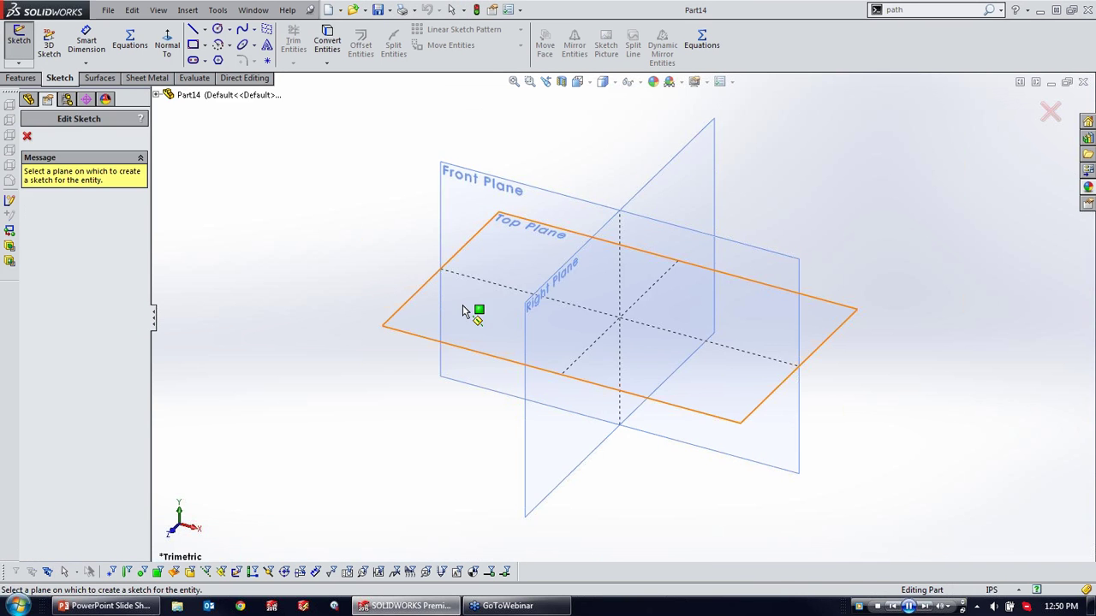
click(445, 326)
right_drag(380, 355, 422, 321)
click(624, 318)
click(744, 166)
scroll(631, 335, up, 3)
key(Up)
key(Up)
key(Left)
key(Left)
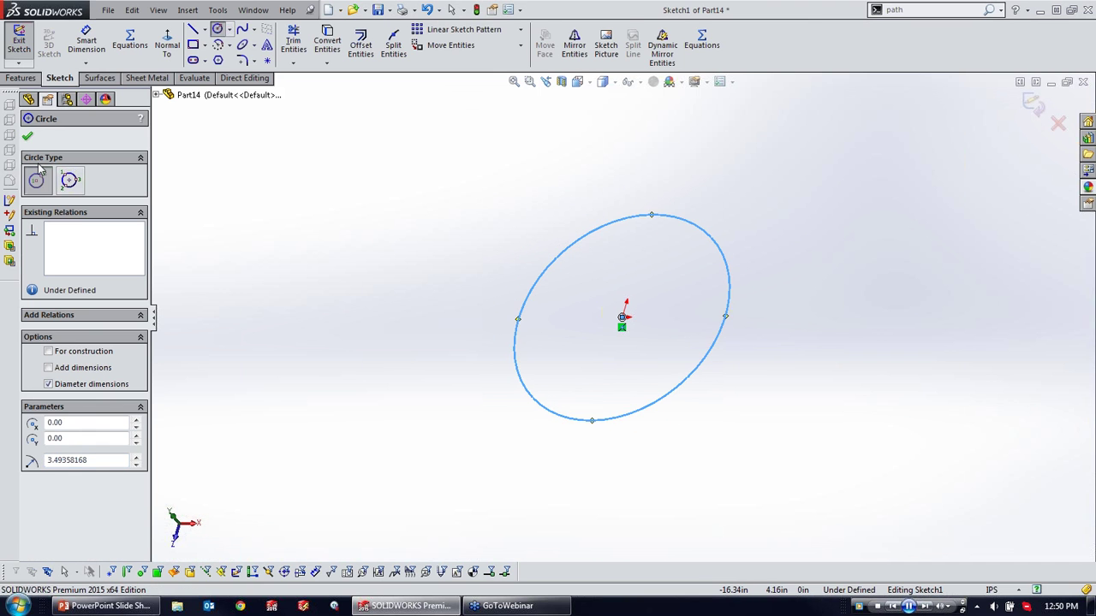
Step: Extrude the circle as a boss, Blind to 5.00 in with a 31-degree inward draft, to form a tapered cone
click(20, 78)
click(25, 43)
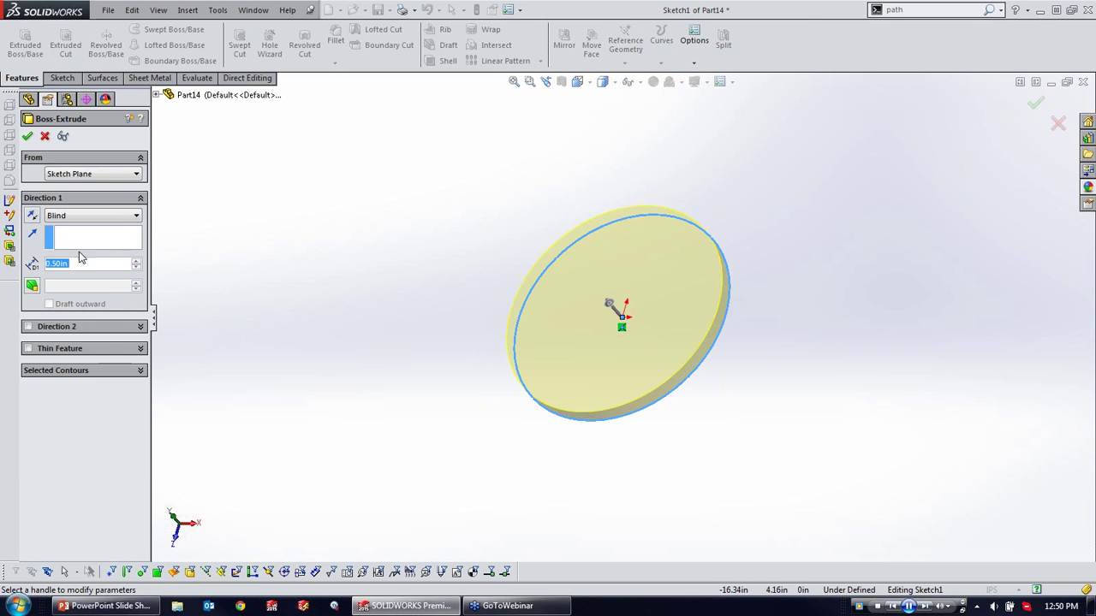
click(31, 286)
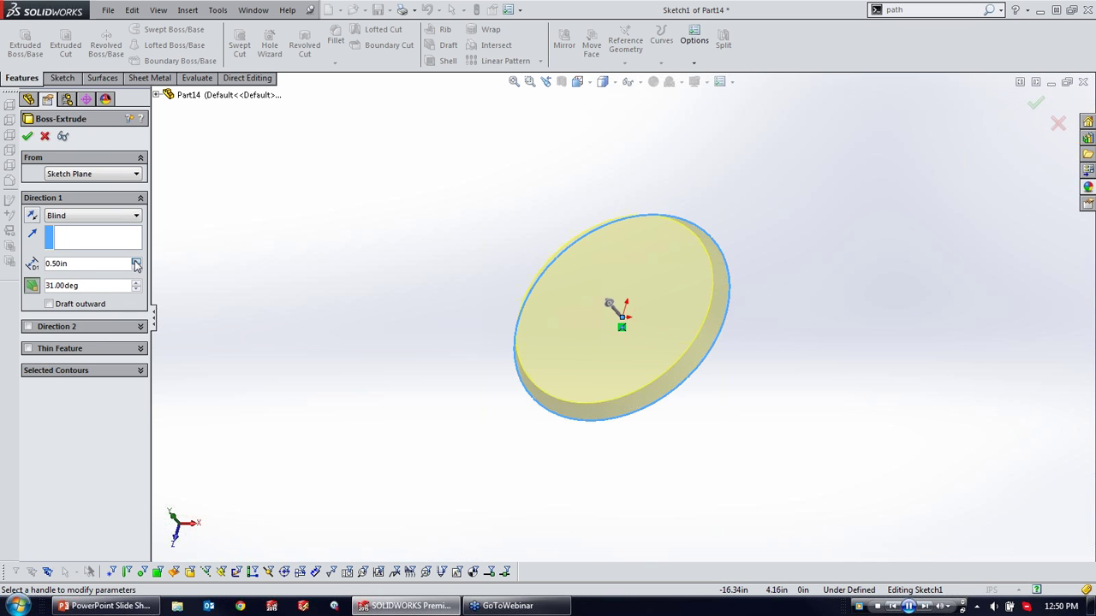
click(135, 261)
click(135, 261)
click(135, 261)
click(135, 261)
click(135, 261)
click(136, 261)
click(135, 261)
click(135, 261)
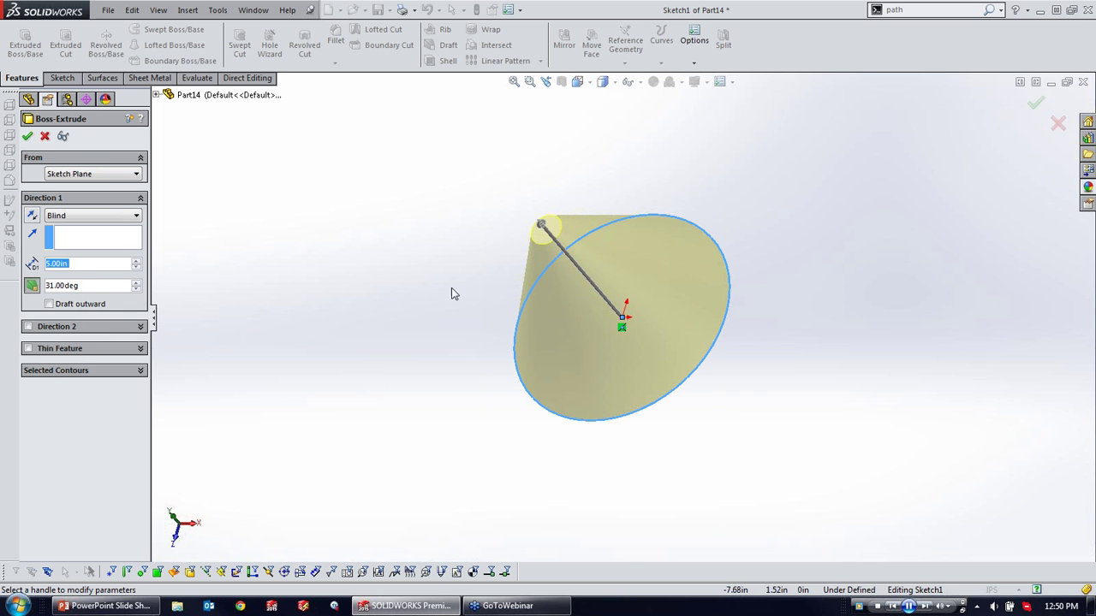
click(28, 136)
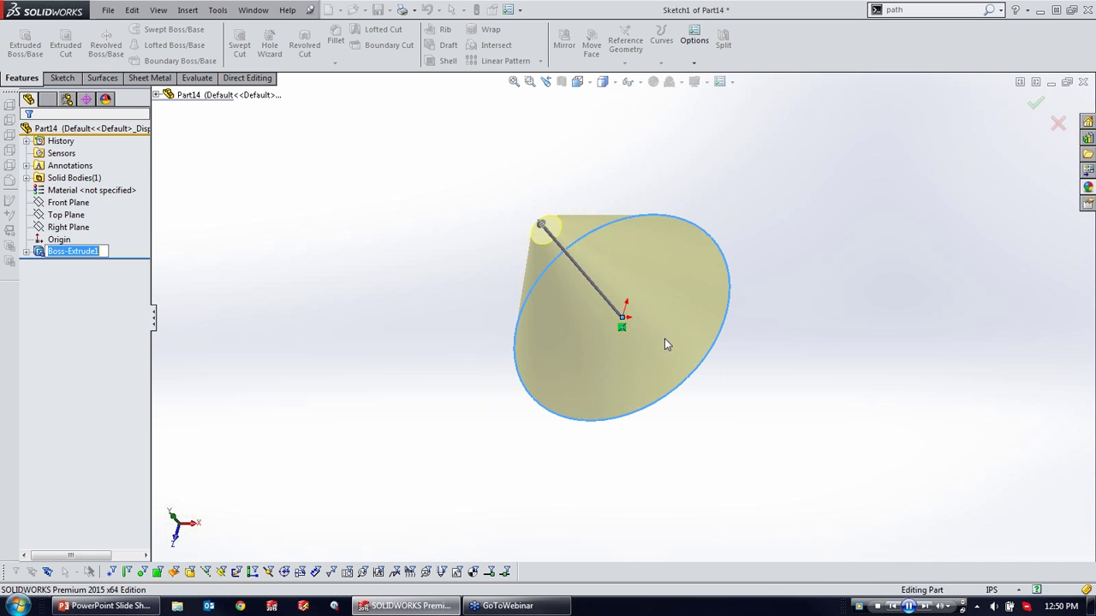
Step: Save the cone part as Part14.SLDPRT and minimize its document
click(378, 9)
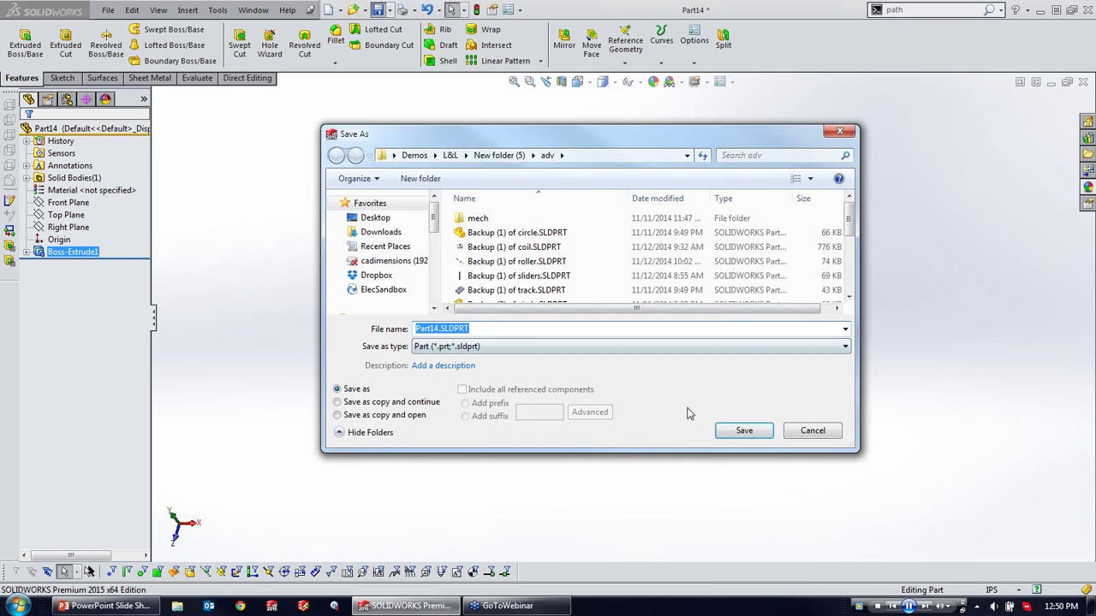
click(741, 431)
click(1050, 84)
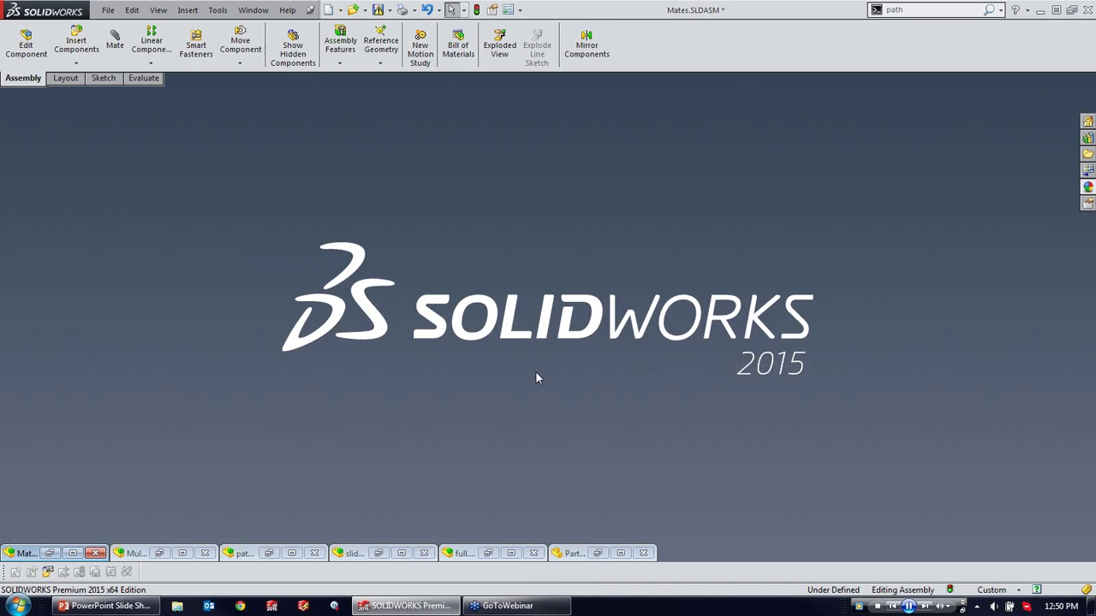
Step: Restore the full assembly and insert the Part14 cone in the open space beside the track and rings
click(516, 555)
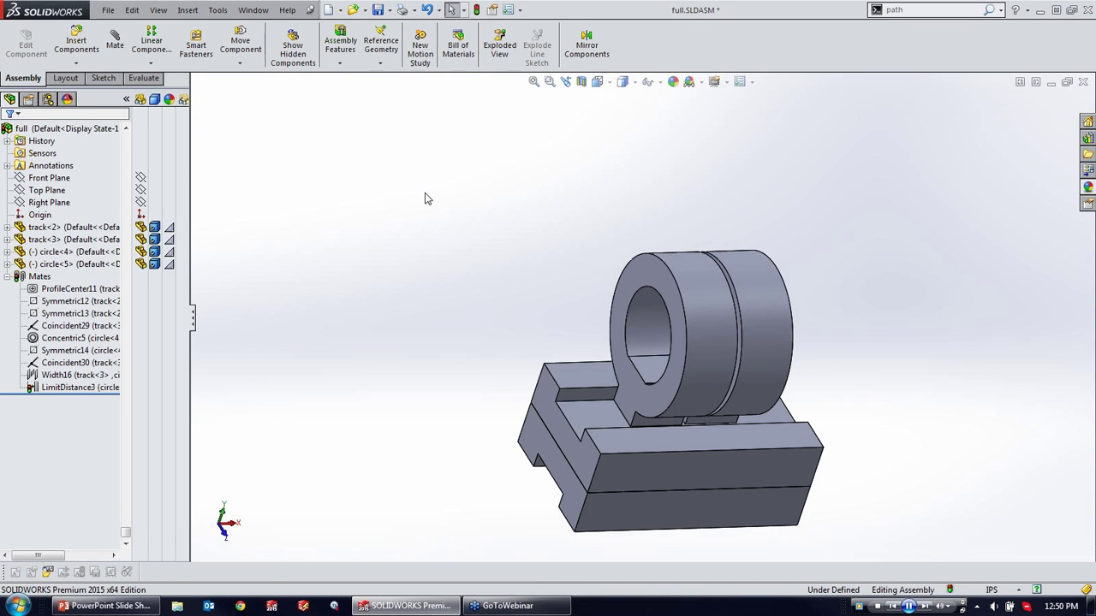
right_drag(435, 182, 430, 260)
click(32, 291)
click(412, 208)
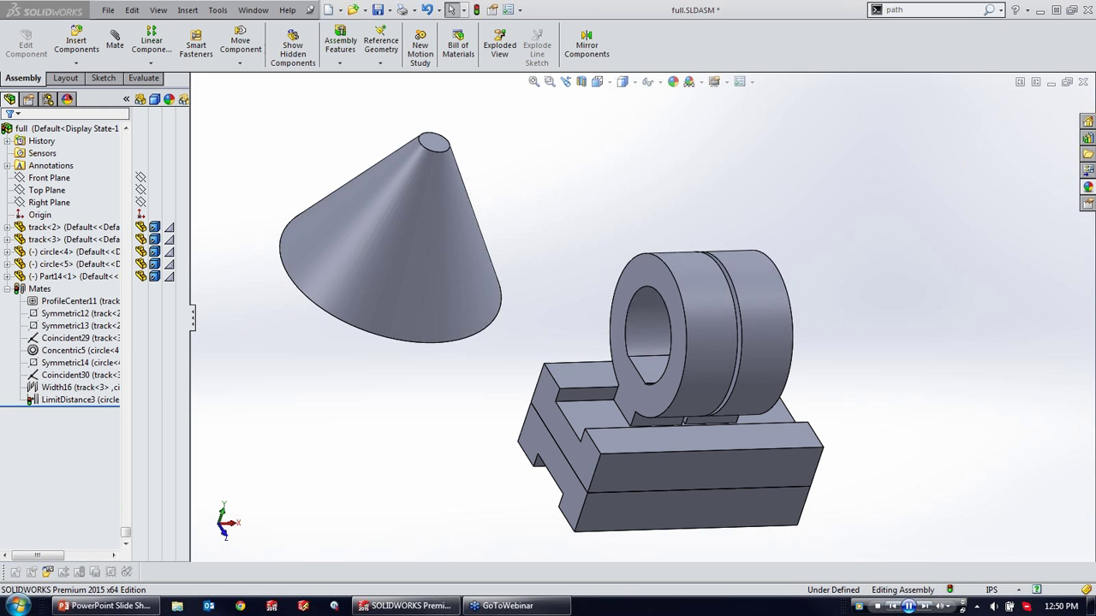
Step: Try to add a distance mate between the cone's conical face and the front ring
double_click(41, 303)
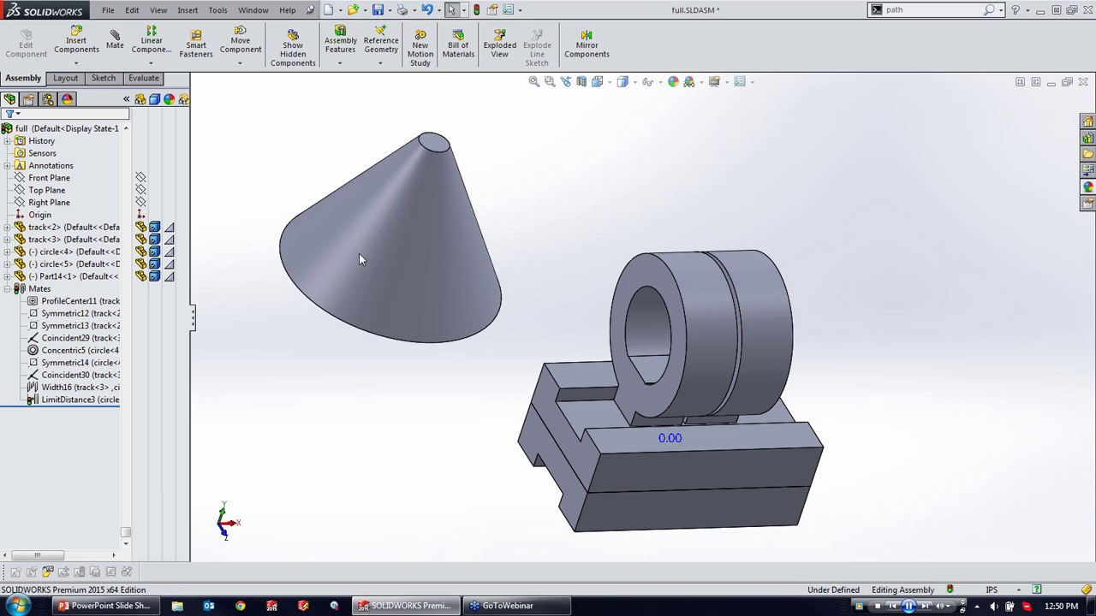
key(m)
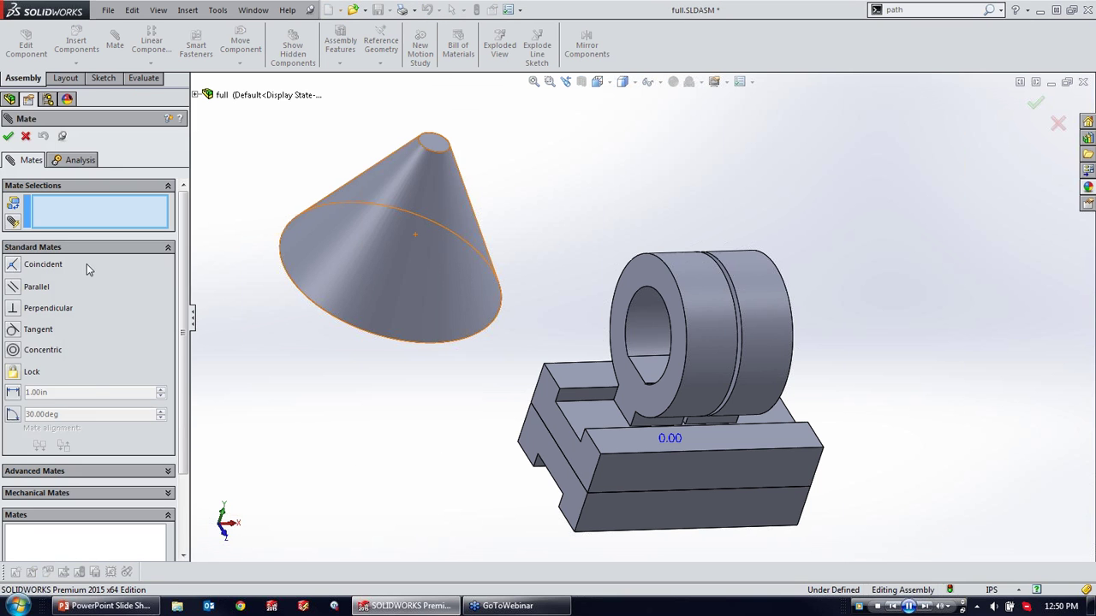
click(13, 392)
click(387, 323)
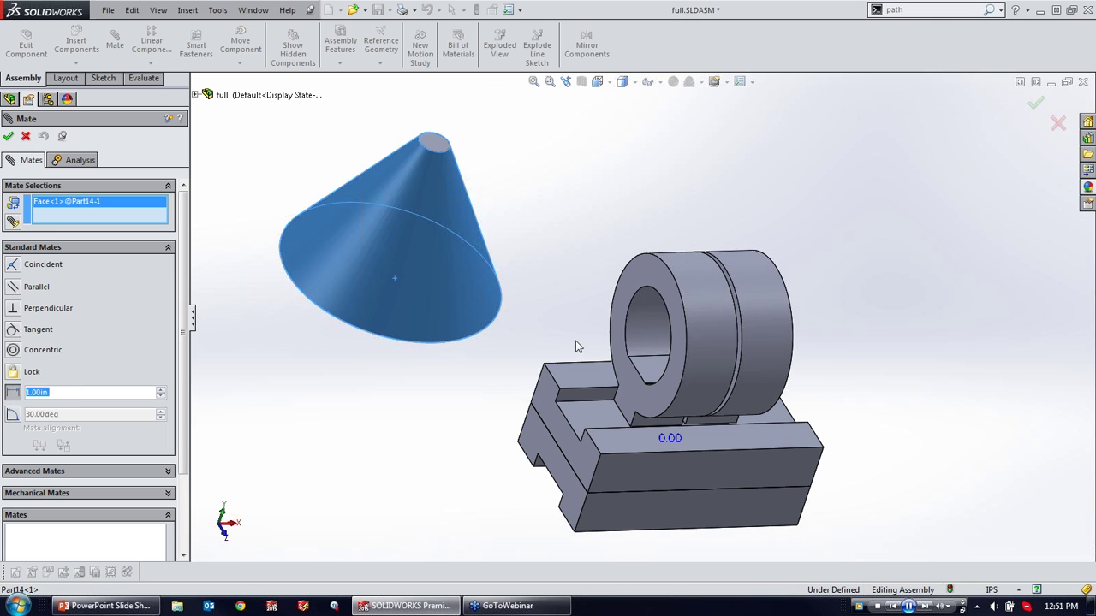
click(629, 385)
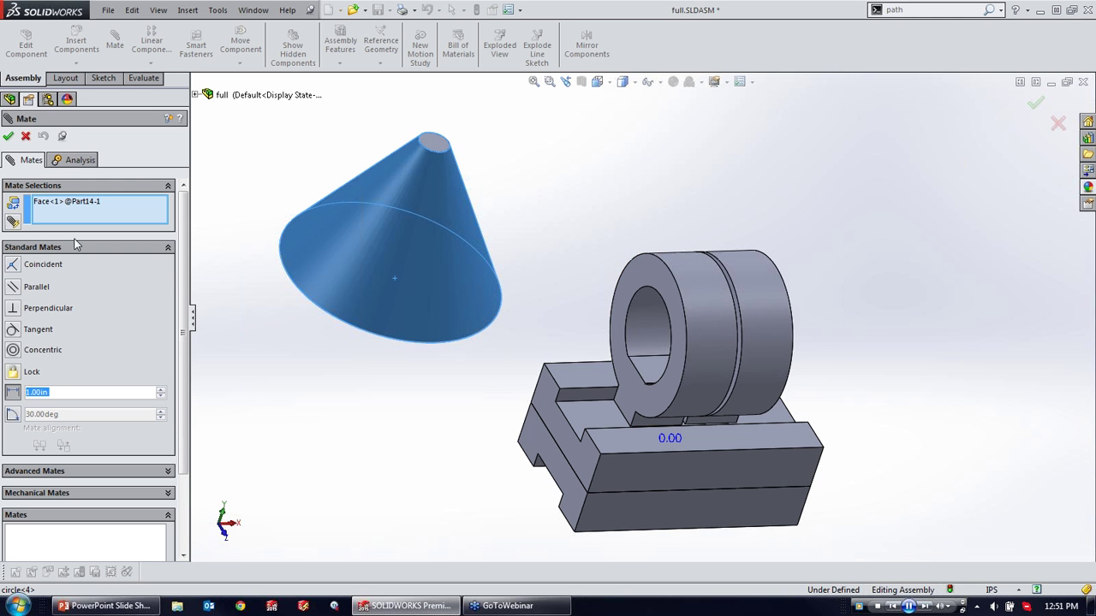
click(26, 136)
Step: Start editing the Part14 cone in the context of the assembly
scroll(472, 179, down, 3)
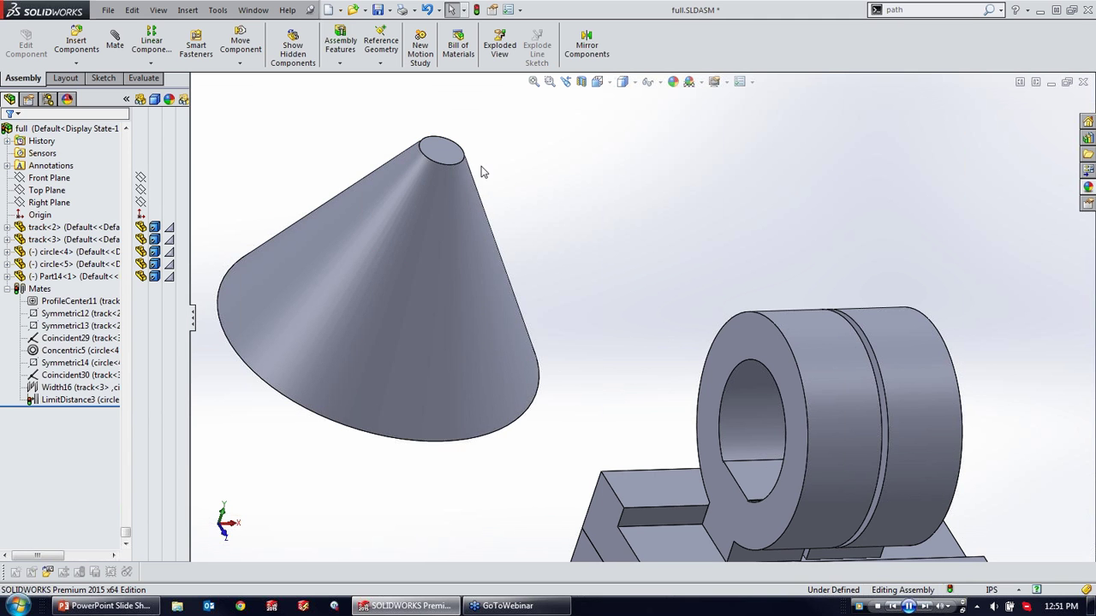
click(434, 234)
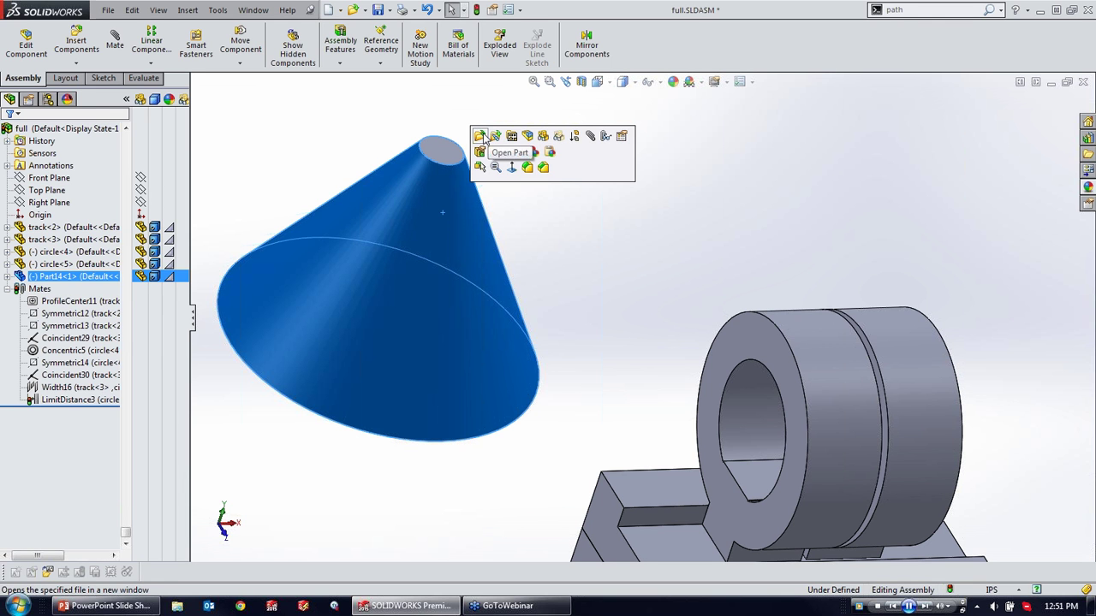
click(533, 136)
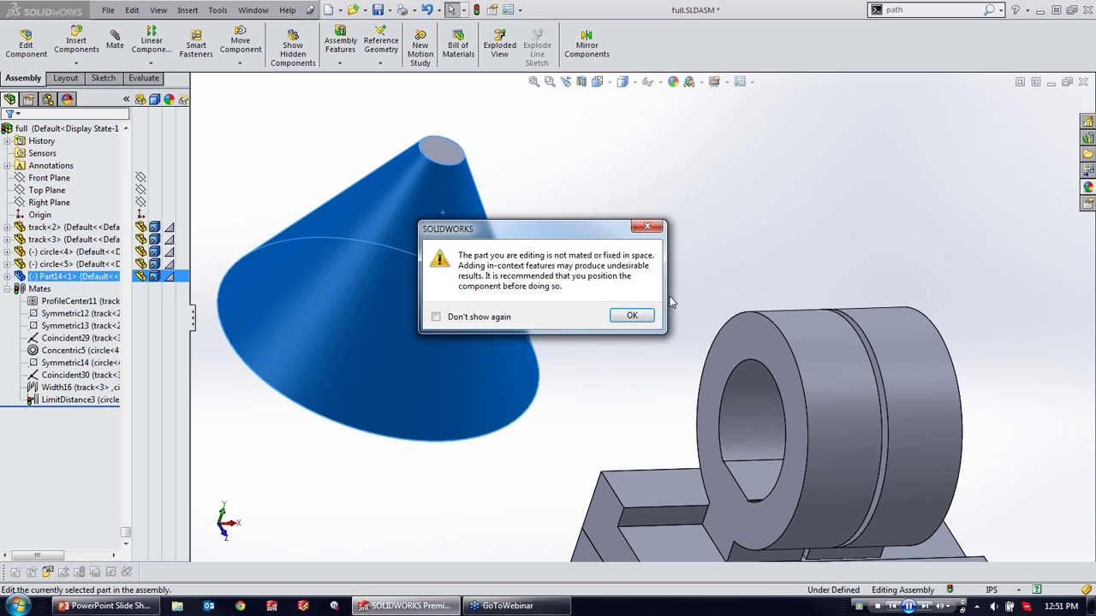
click(632, 315)
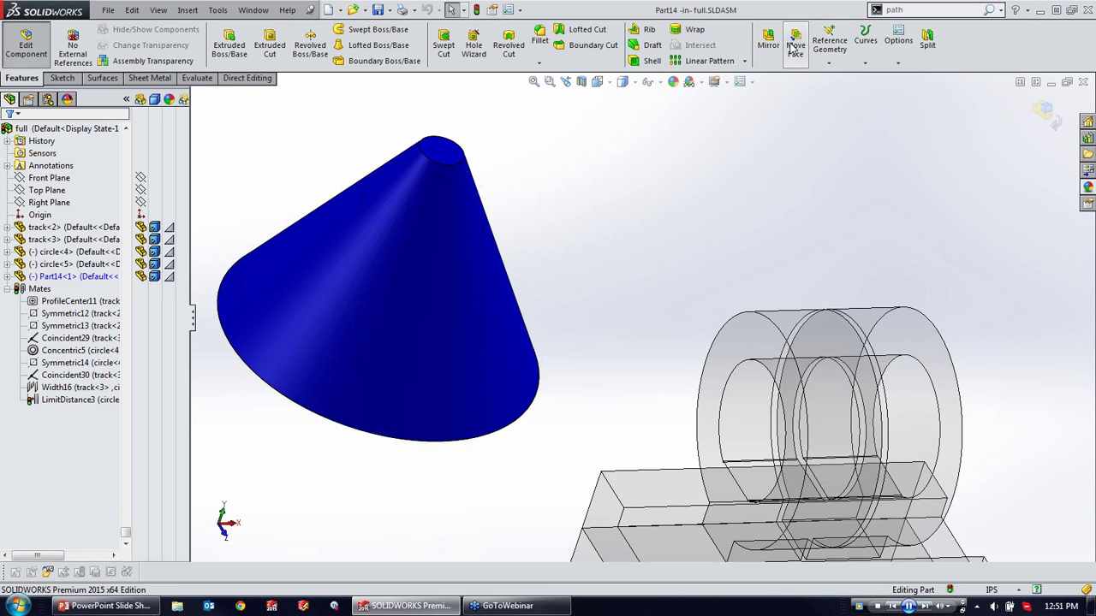
Step: Add a reference point at the arc center of the cone's small circular edge
click(829, 45)
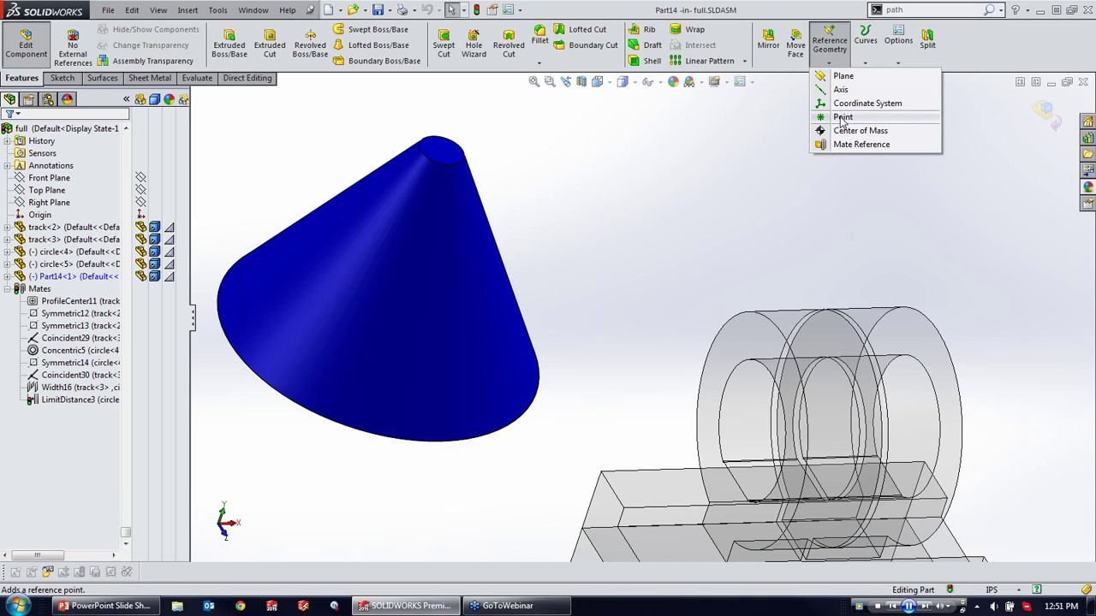
click(843, 116)
click(451, 168)
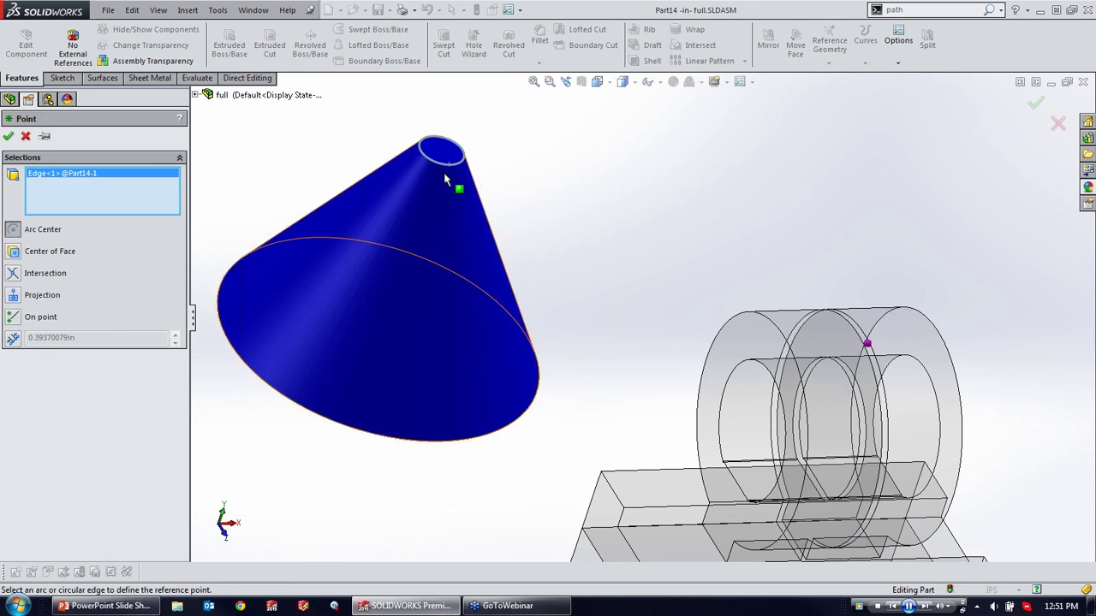
click(9, 138)
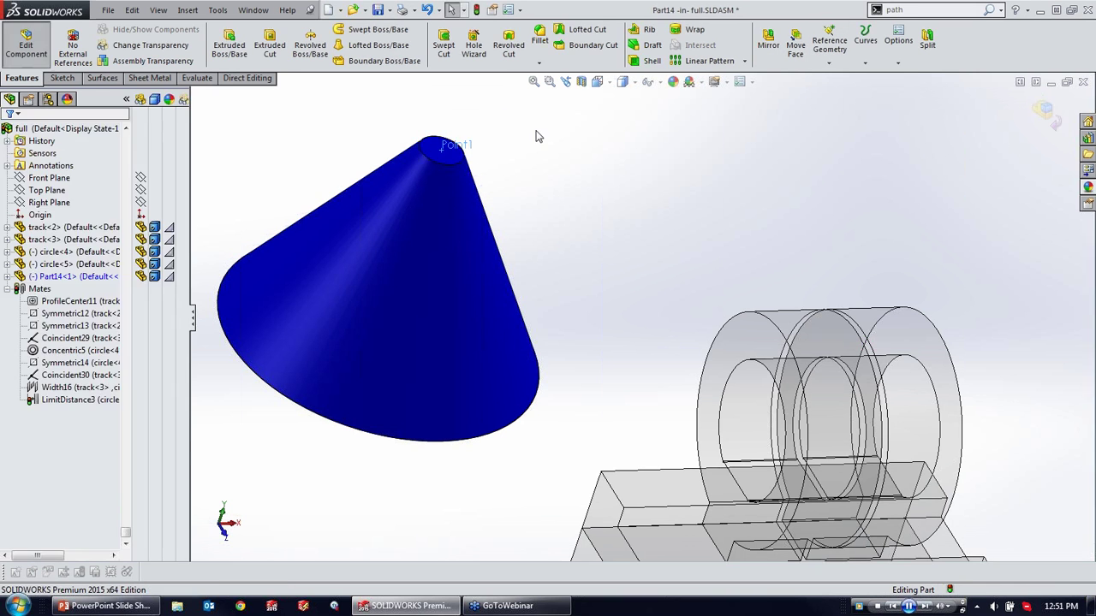
Step: Start a reference plane tangent to the cone's conical face and remove Point1 from its first reference
click(828, 61)
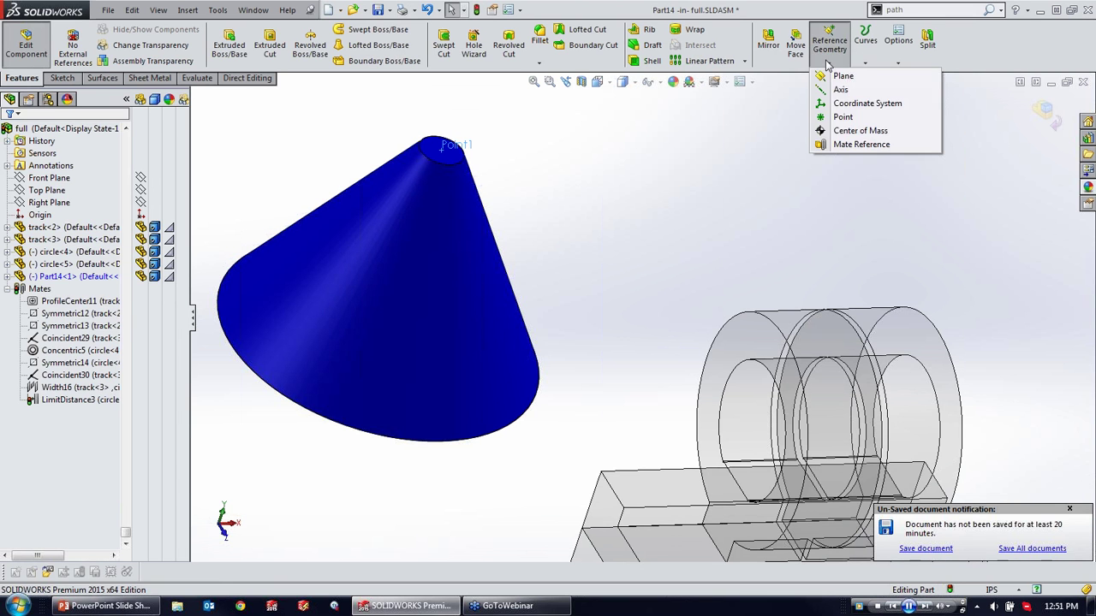
click(844, 81)
click(460, 317)
click(86, 219)
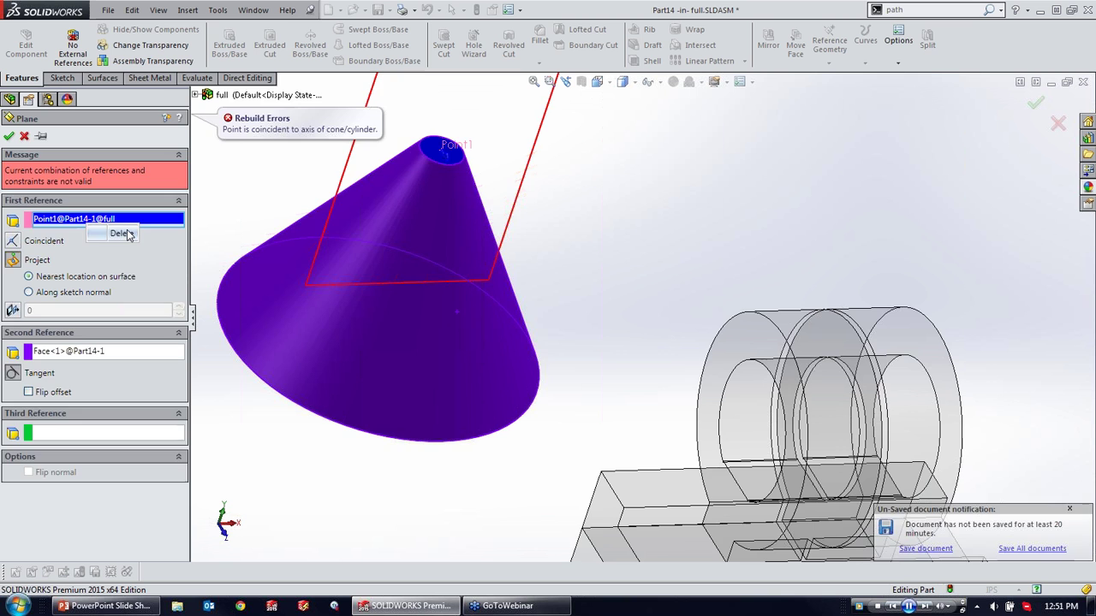
key(Delete)
Step: Try to use the cone's small and large circular edges as the first reference of the tangent plane
middle_drag(399, 244, 555, 284)
scroll(565, 283, down, 2)
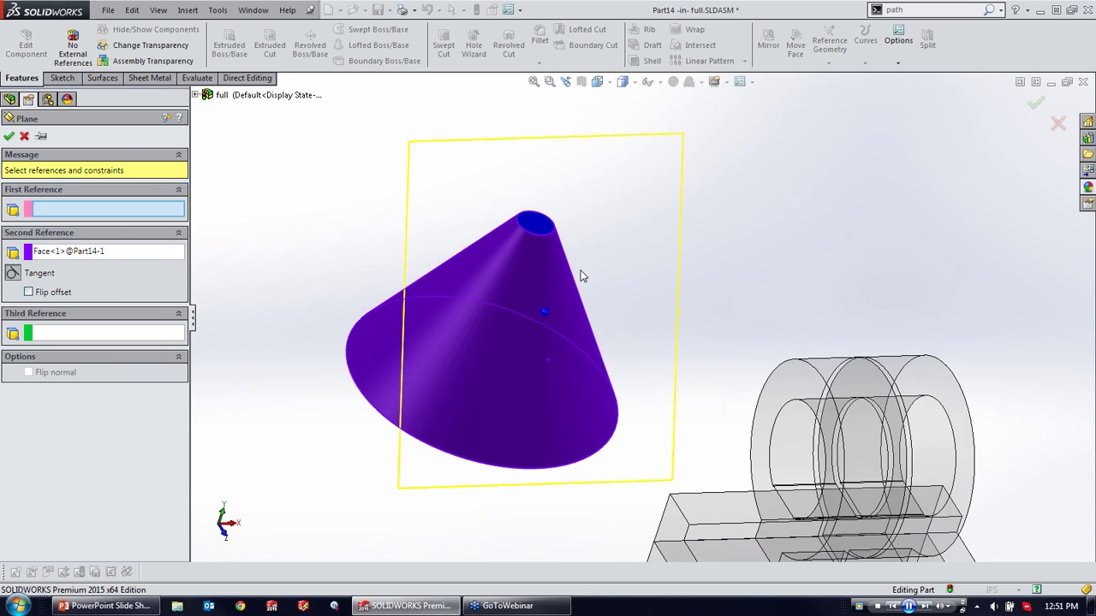
click(536, 245)
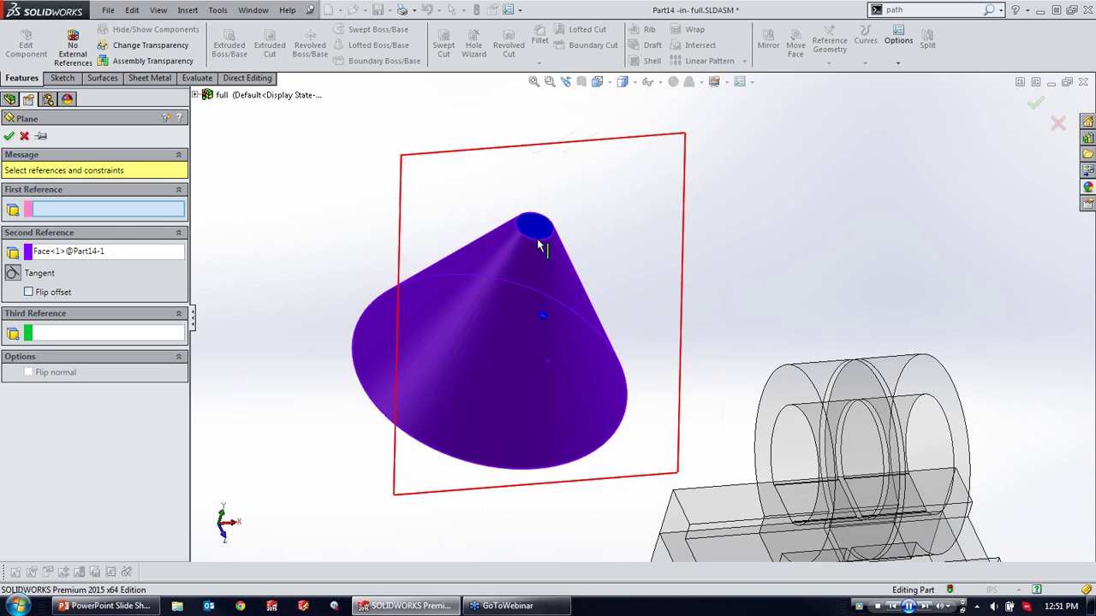
click(536, 246)
scroll(536, 247, down, 2)
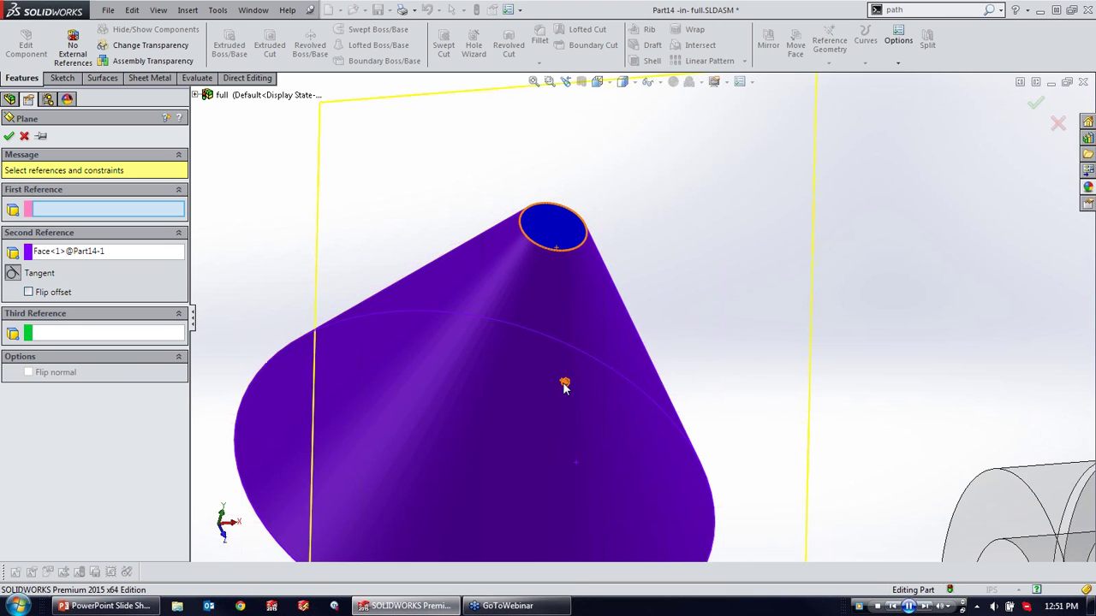
scroll(564, 381, up, 4)
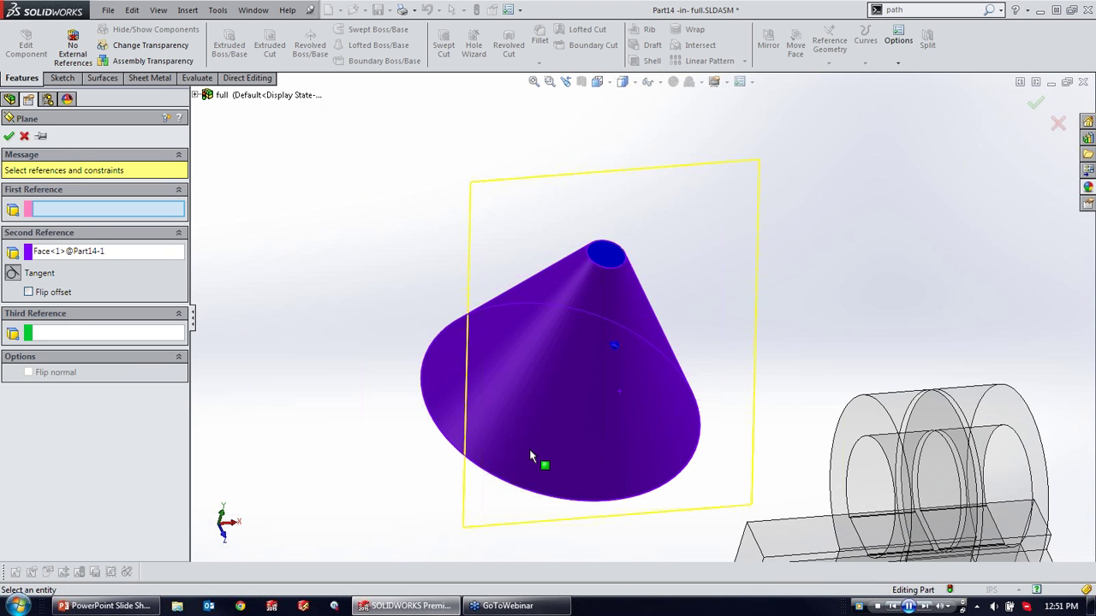
click(631, 503)
click(634, 504)
scroll(599, 372, up, 3)
middle_drag(622, 368, 665, 385)
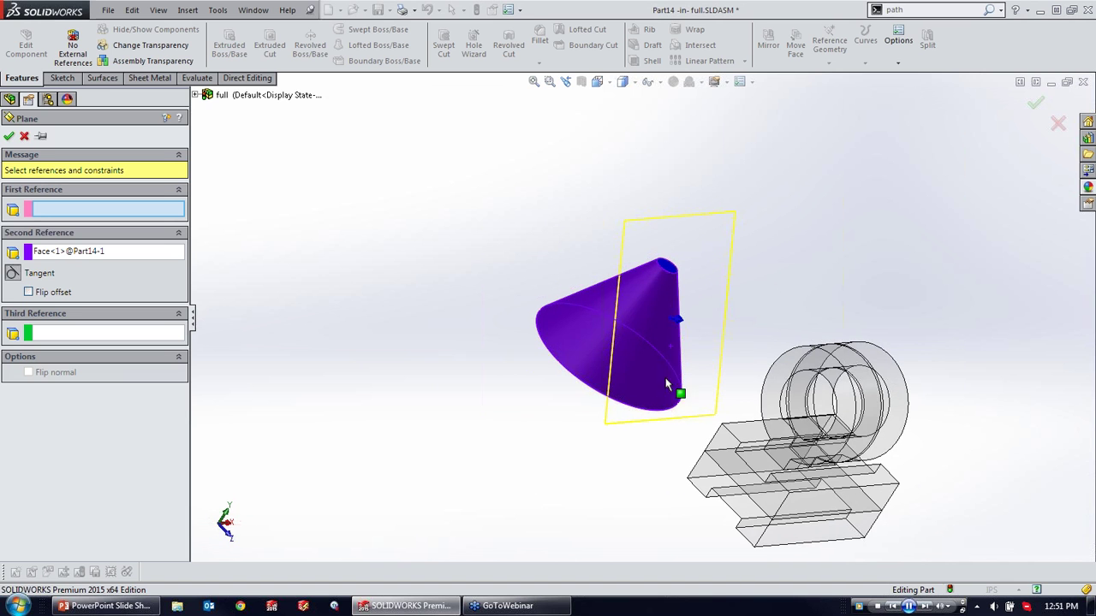